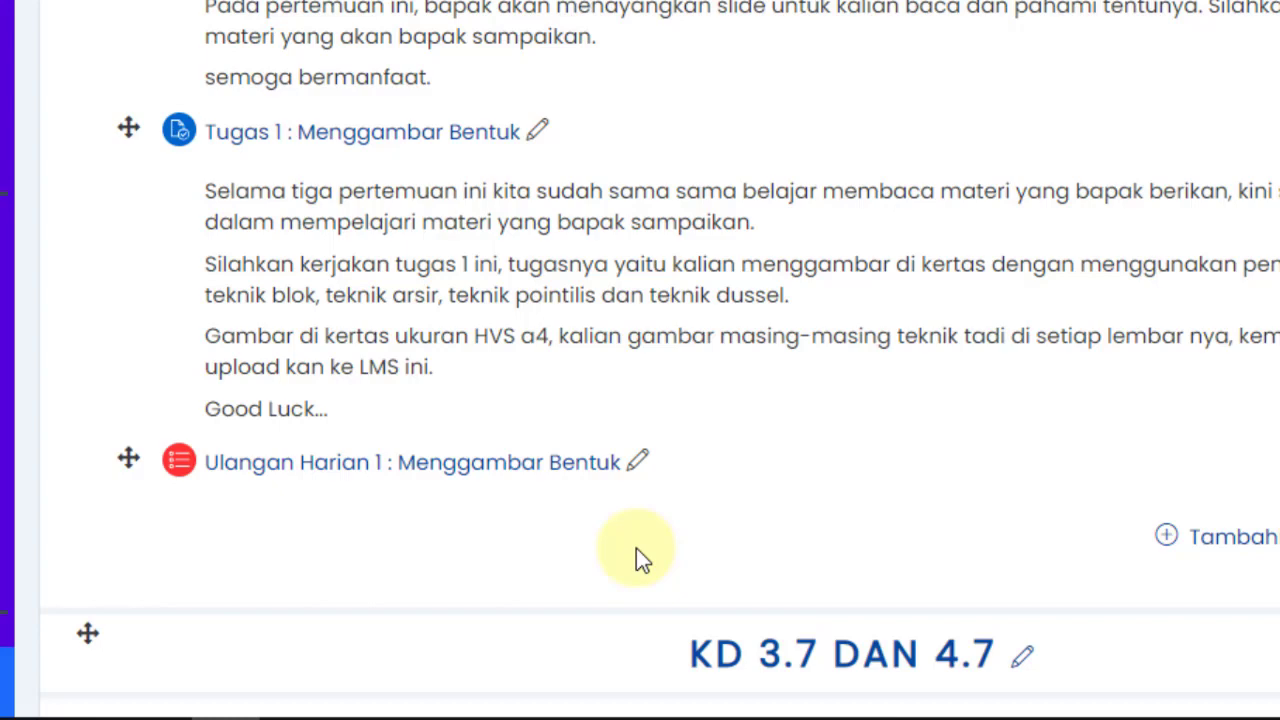
- Open the quiz Ulangan Harian 1 : Menggambar Bentuk and read its introduction text
{"action": "left_click", "coordinate": [290, 466]}
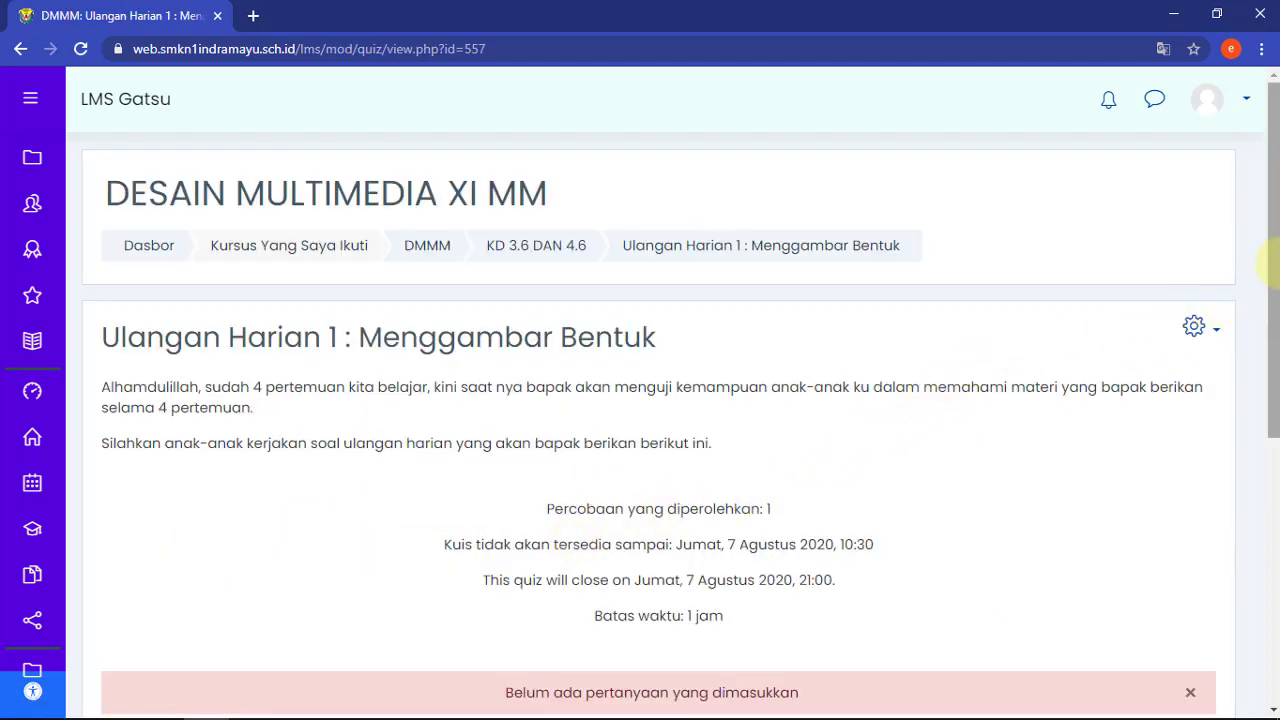
{"action": "left_click_drag", "start_coordinate": [1275, 262], "coordinate": [1268, 322]}
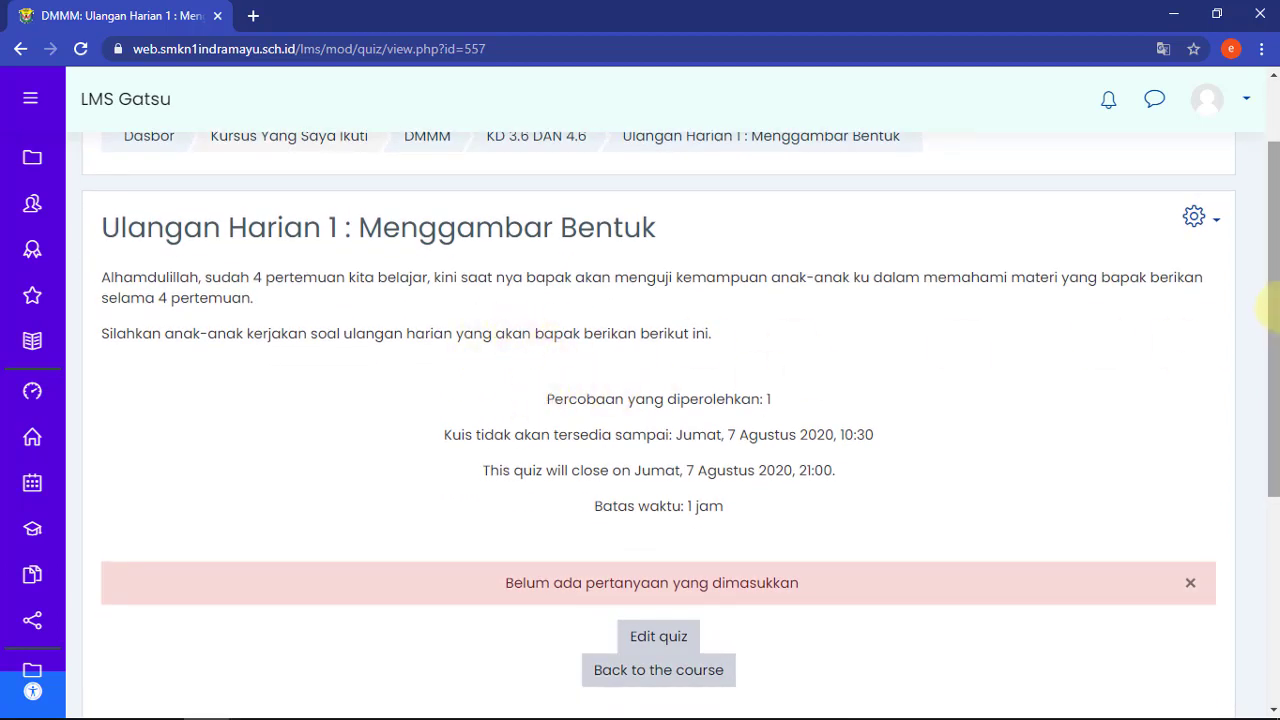
{"action": "mouse_move", "coordinate": [1277, 309]}
{"action": "left_mouse_down"}
{"action": "mouse_move", "coordinate": [1274, 286]}
{"action": "mouse_move", "coordinate": [1272, 314]}
{"action": "left_mouse_up"}
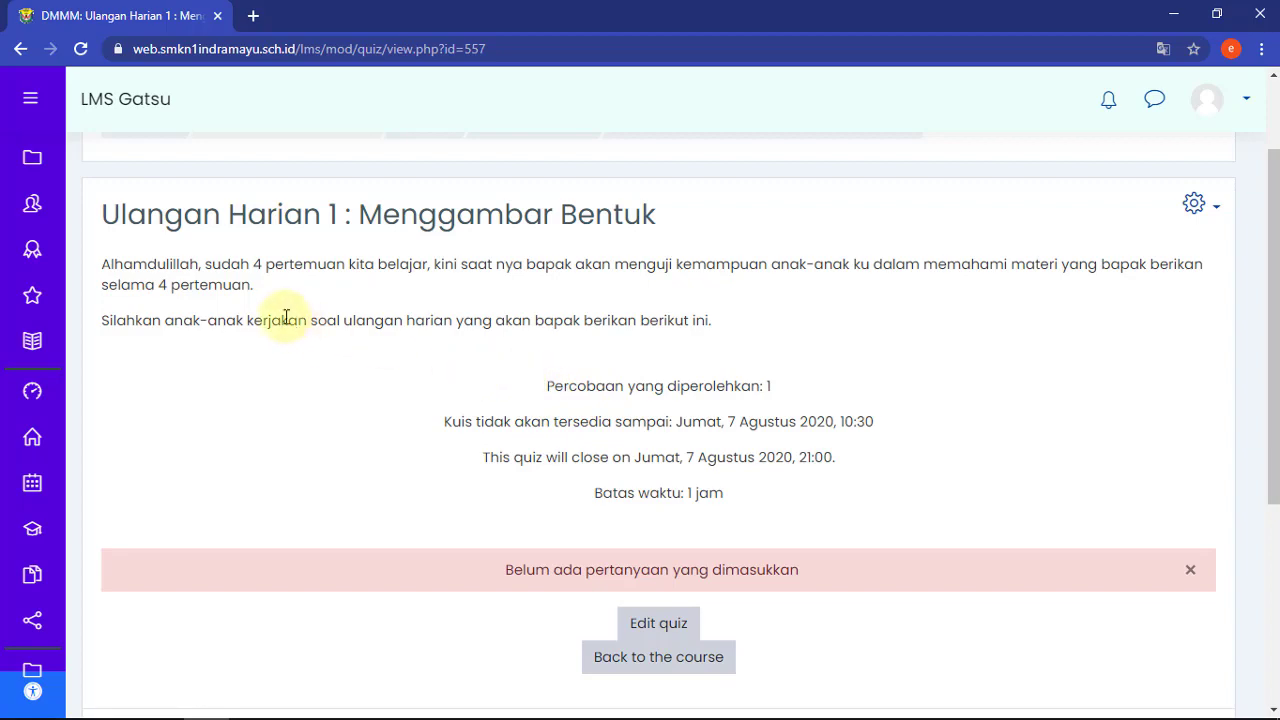
{"action": "left_click_drag", "start_coordinate": [546, 380], "coordinate": [650, 418]}
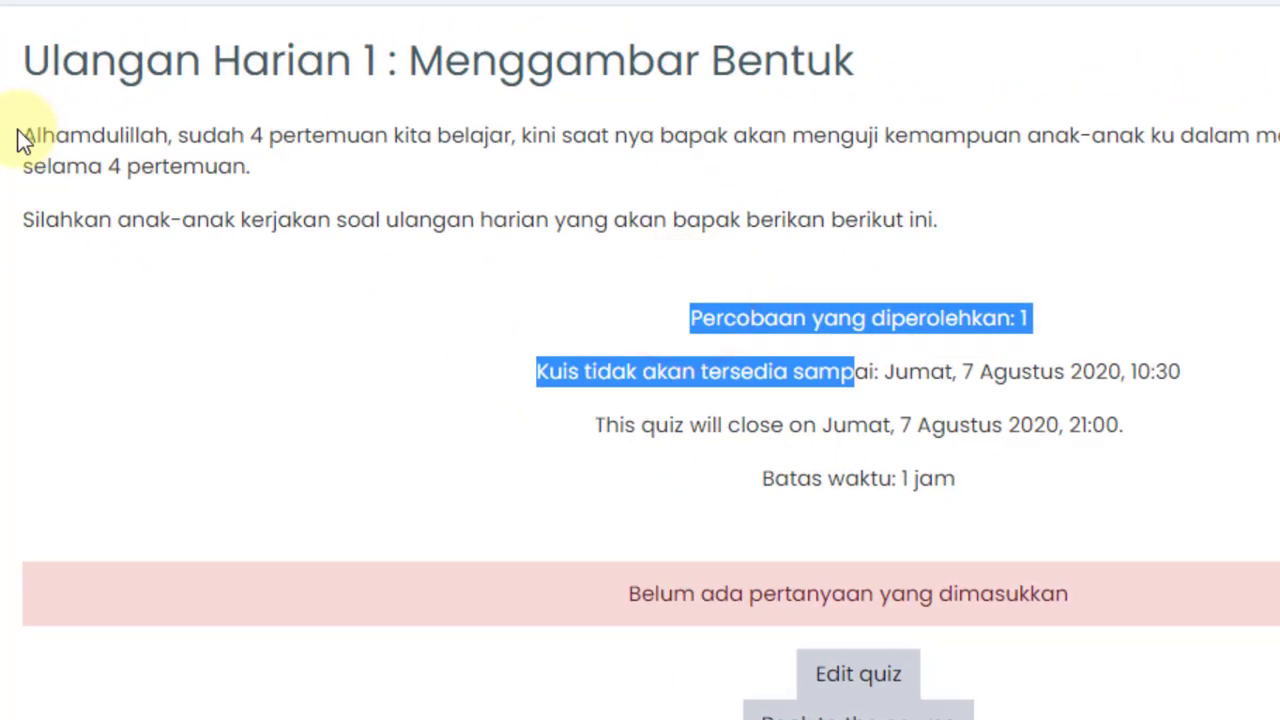
{"action": "left_click_drag", "start_coordinate": [95, 259], "coordinate": [382, 290]}
{"action": "left_click_drag", "start_coordinate": [447, 183], "coordinate": [978, 218]}
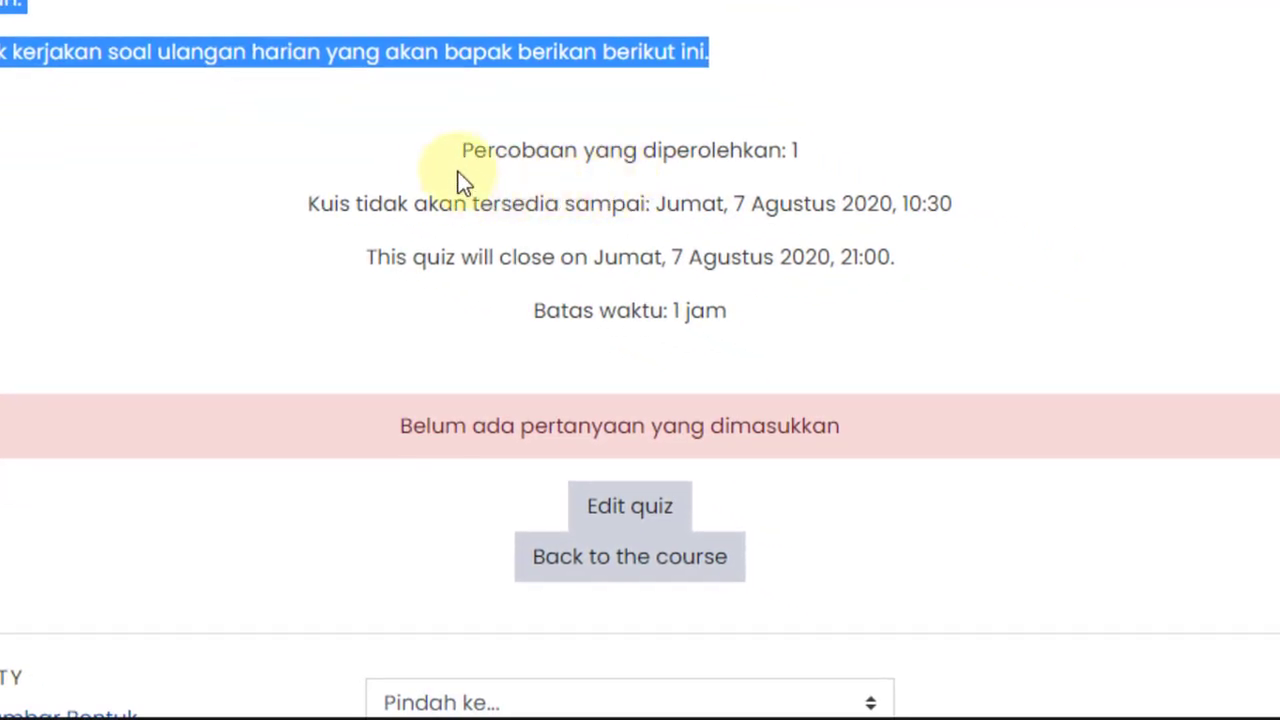
- Examine the quiz's number of allowed attempts and its opening date and time
{"action": "left_click_drag", "start_coordinate": [452, 150], "coordinate": [840, 148]}
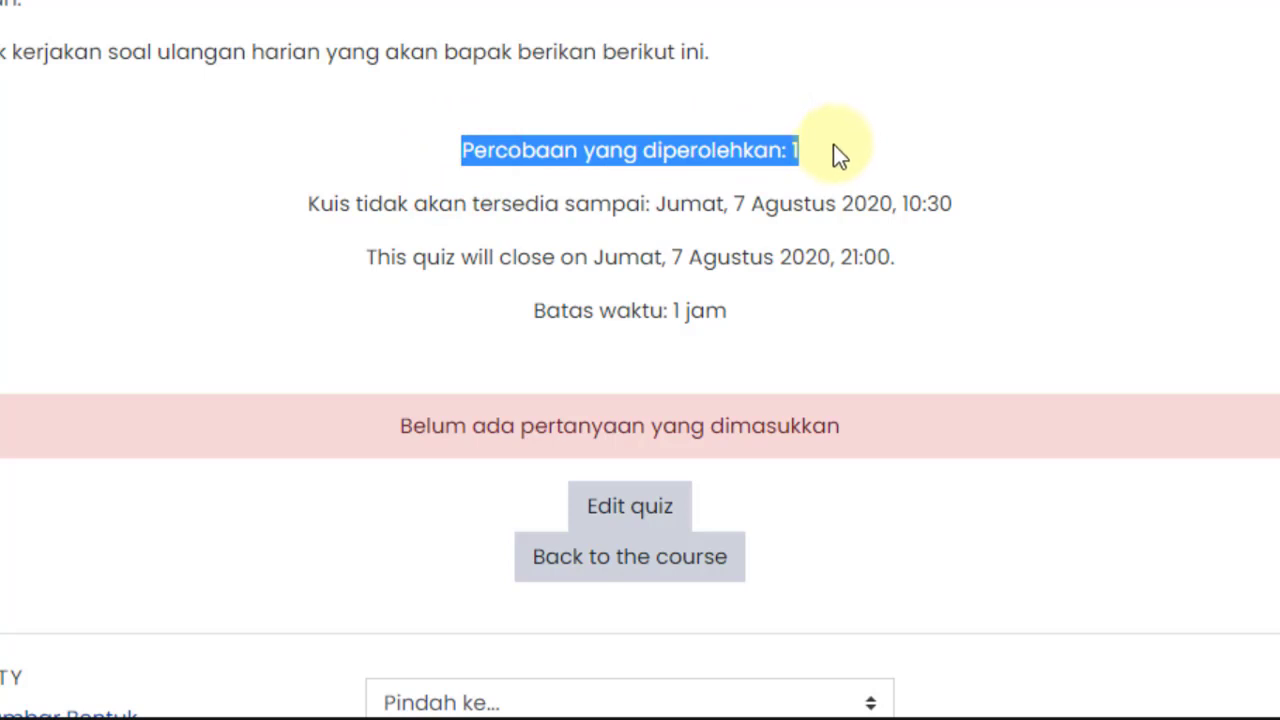
{"action": "left_click", "coordinate": [825, 149]}
{"action": "left_click_drag", "start_coordinate": [457, 152], "coordinate": [818, 150]}
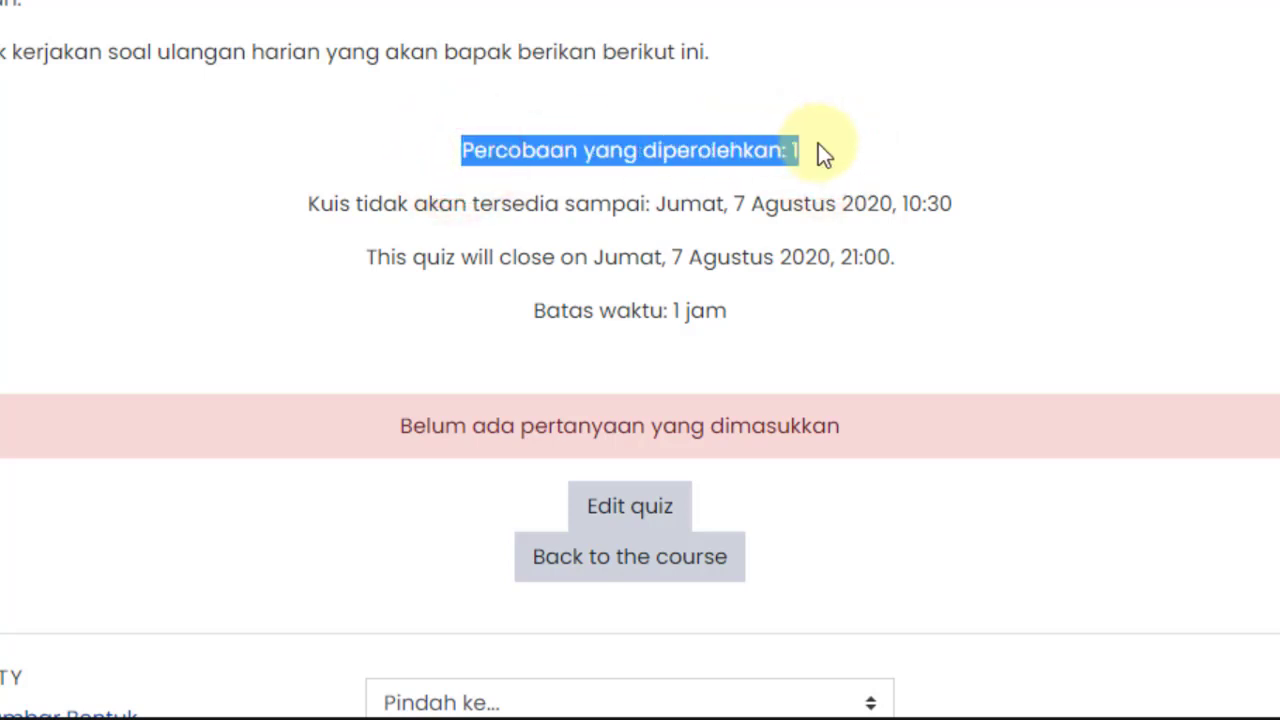
{"action": "left_click", "coordinate": [590, 147]}
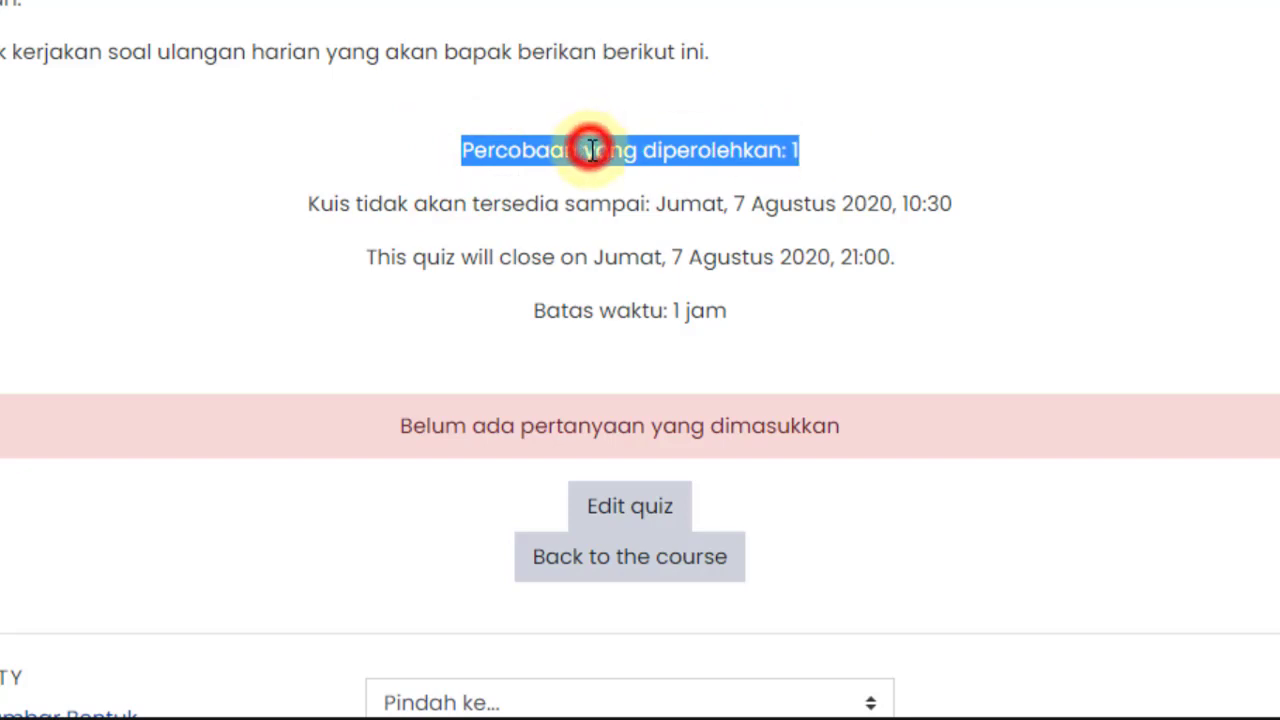
{"action": "left_click", "coordinate": [355, 196]}
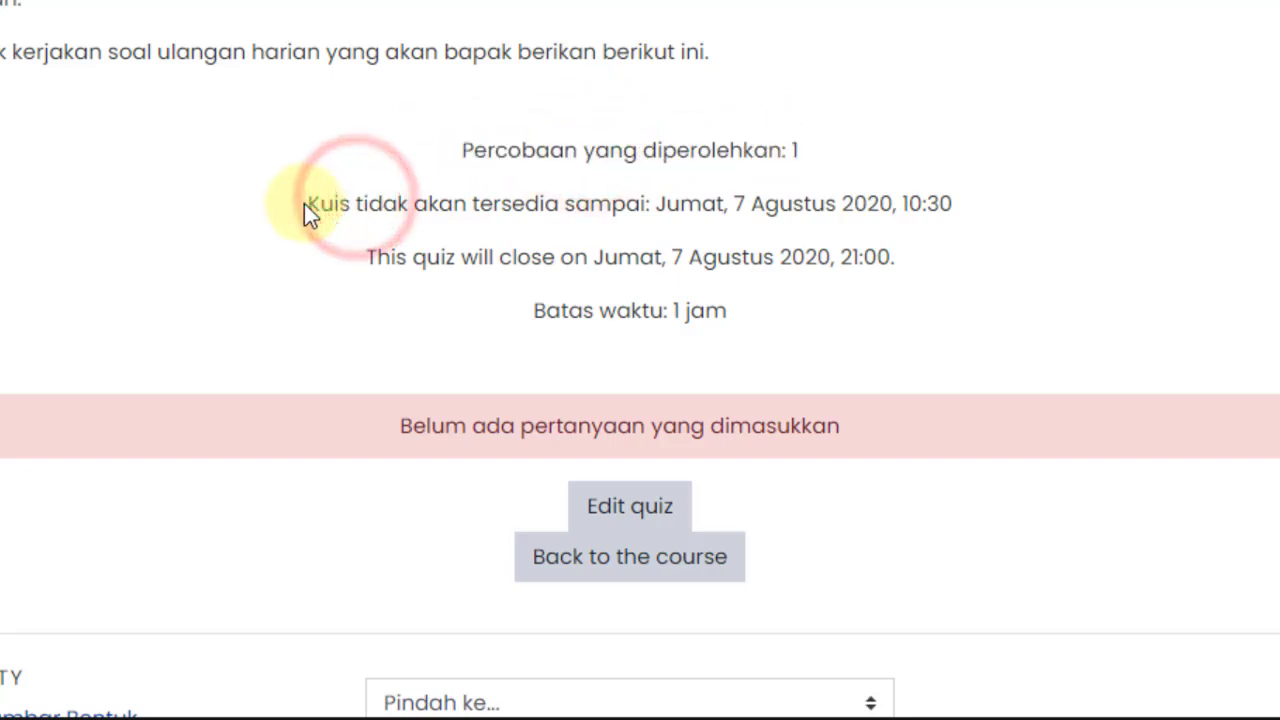
{"action": "left_click_drag", "start_coordinate": [304, 203], "coordinate": [967, 212]}
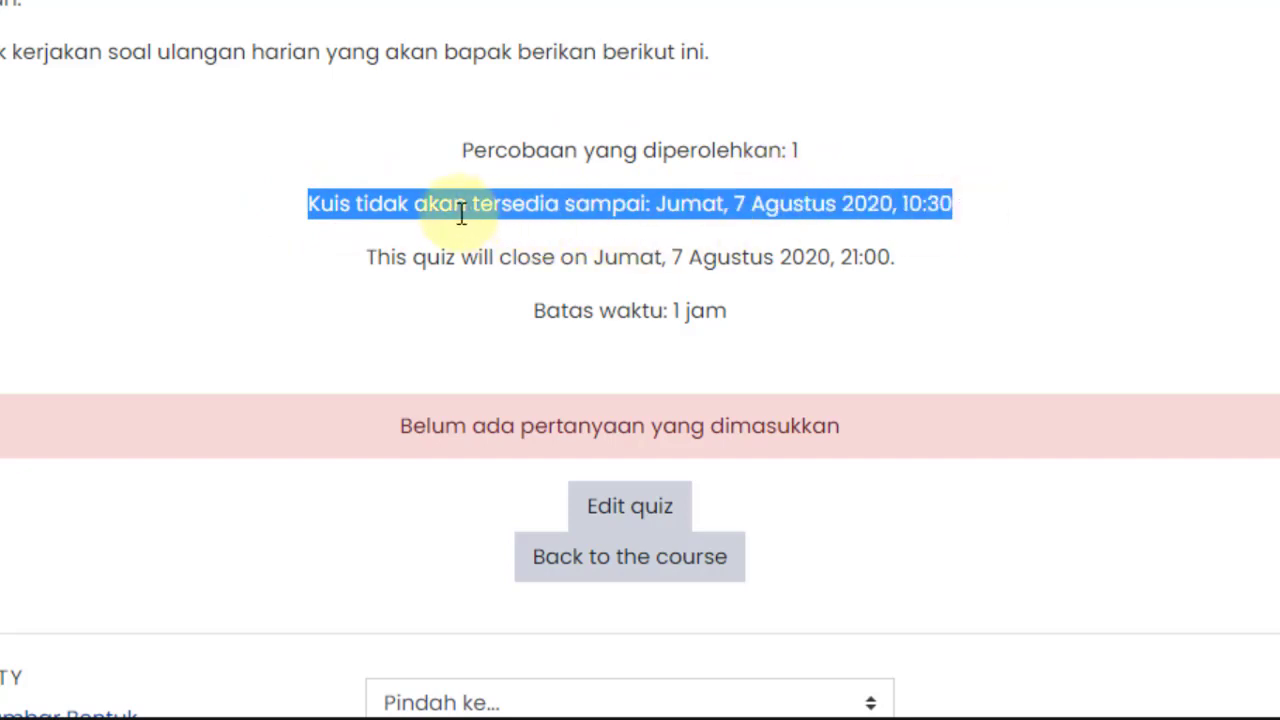
{"action": "left_click", "coordinate": [737, 209]}
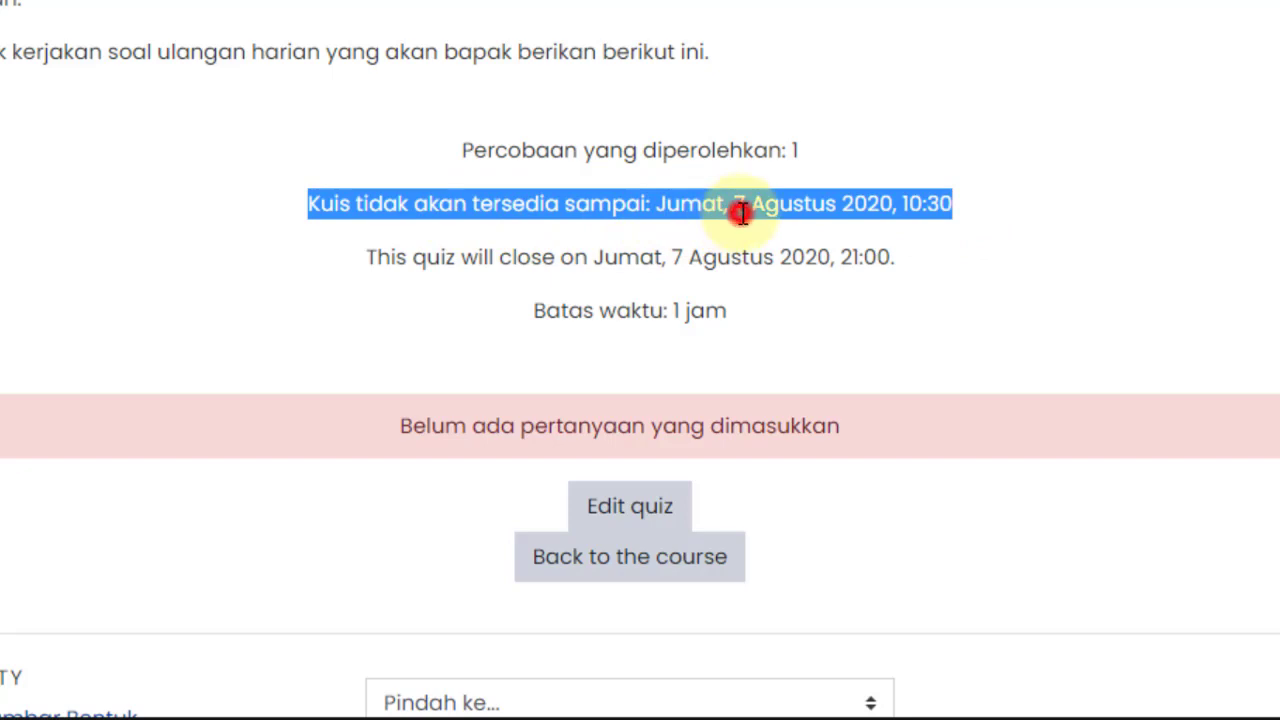
{"action": "left_click_drag", "start_coordinate": [665, 208], "coordinate": [966, 223]}
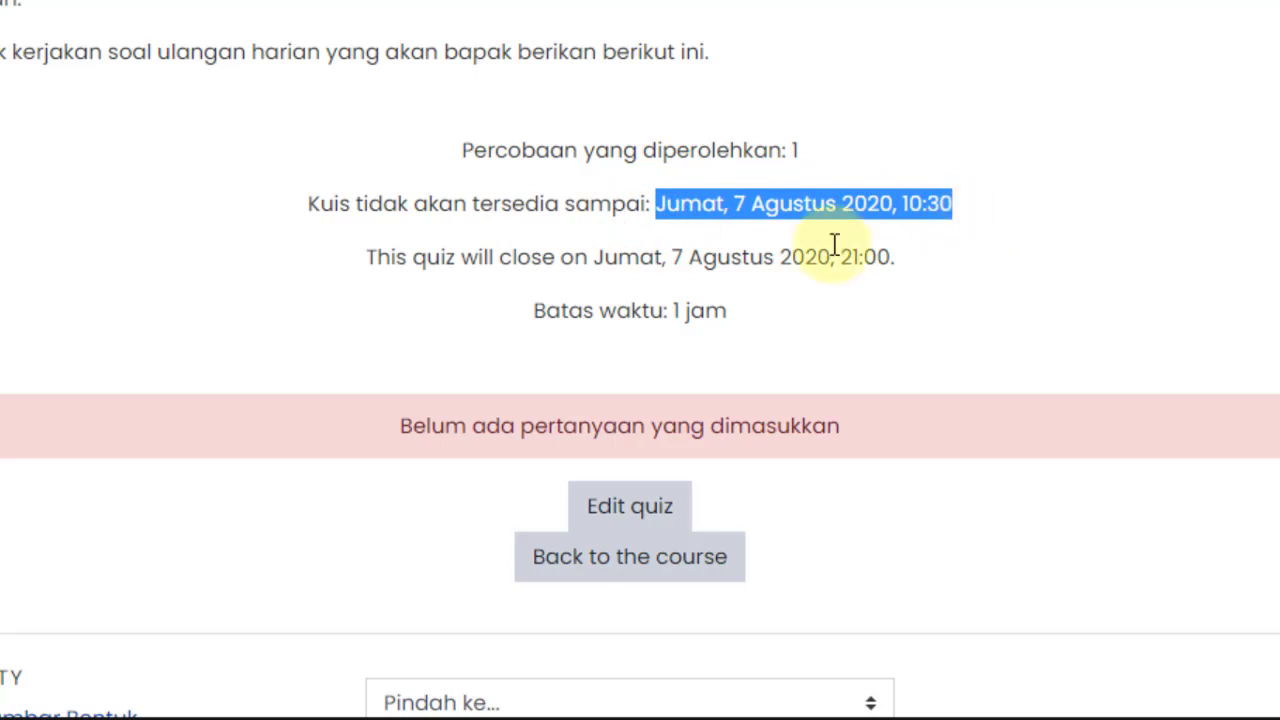
- Examine the quiz's closing date, its time limit and the notice about its questions
{"action": "left_click", "coordinate": [370, 260]}
{"action": "left_click_drag", "start_coordinate": [370, 260], "coordinate": [705, 242]}
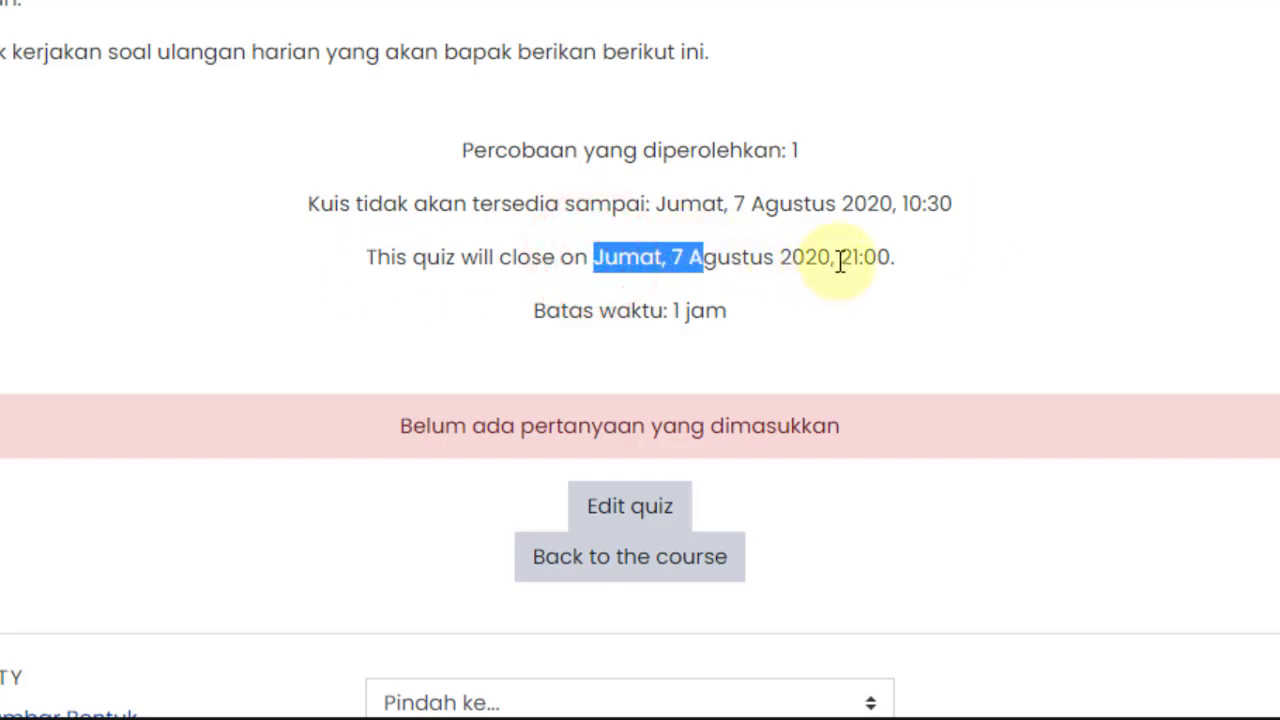
{"action": "left_click_drag", "start_coordinate": [845, 259], "coordinate": [898, 270]}
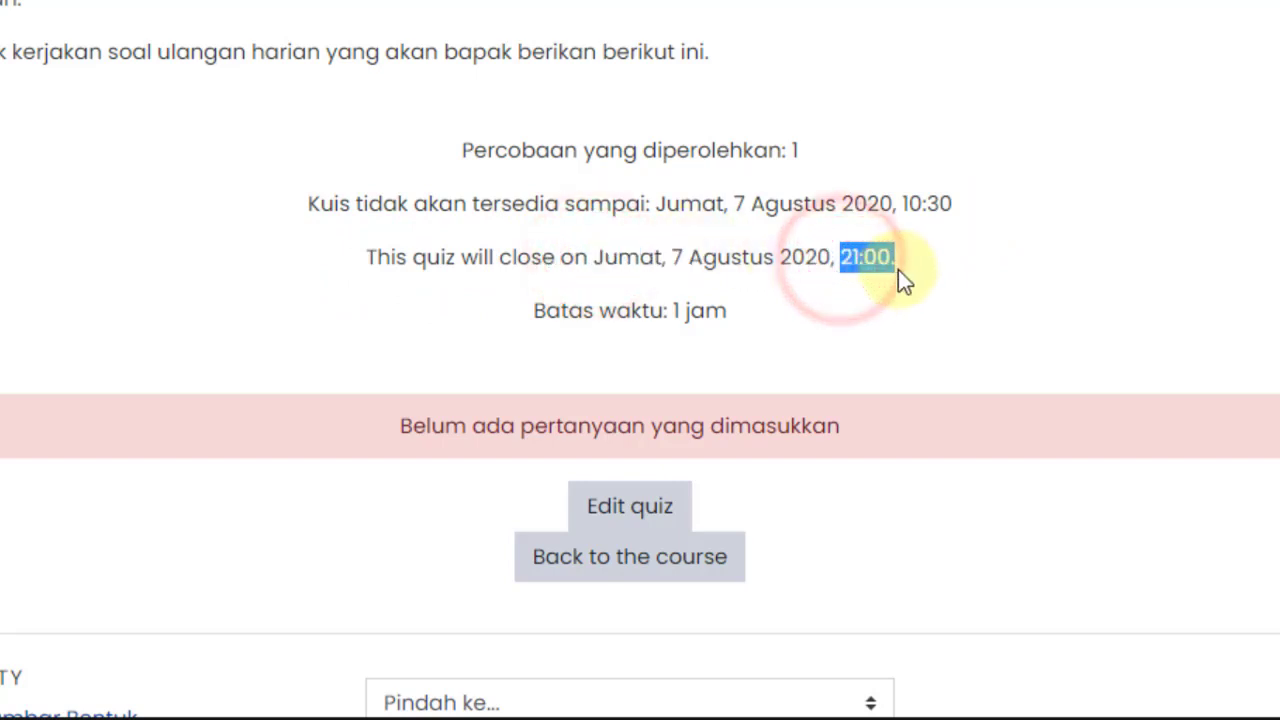
{"action": "left_click", "coordinate": [914, 259]}
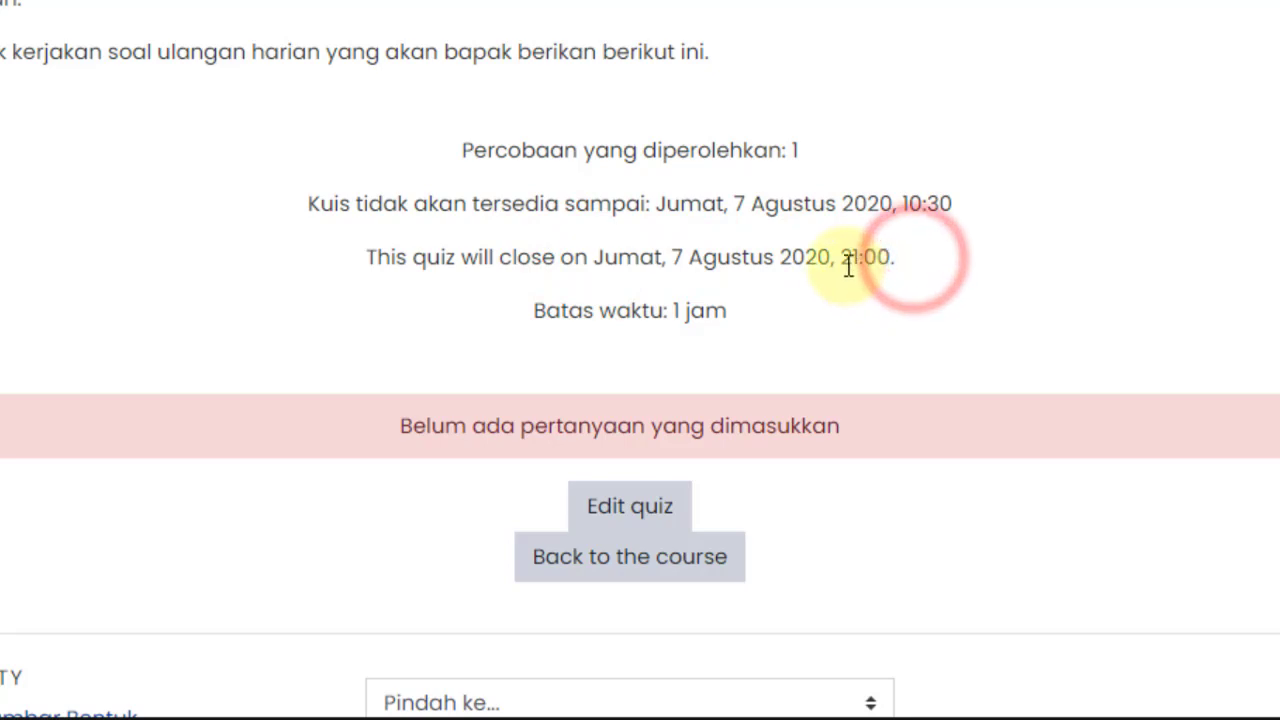
{"action": "left_click_drag", "start_coordinate": [838, 259], "coordinate": [900, 280]}
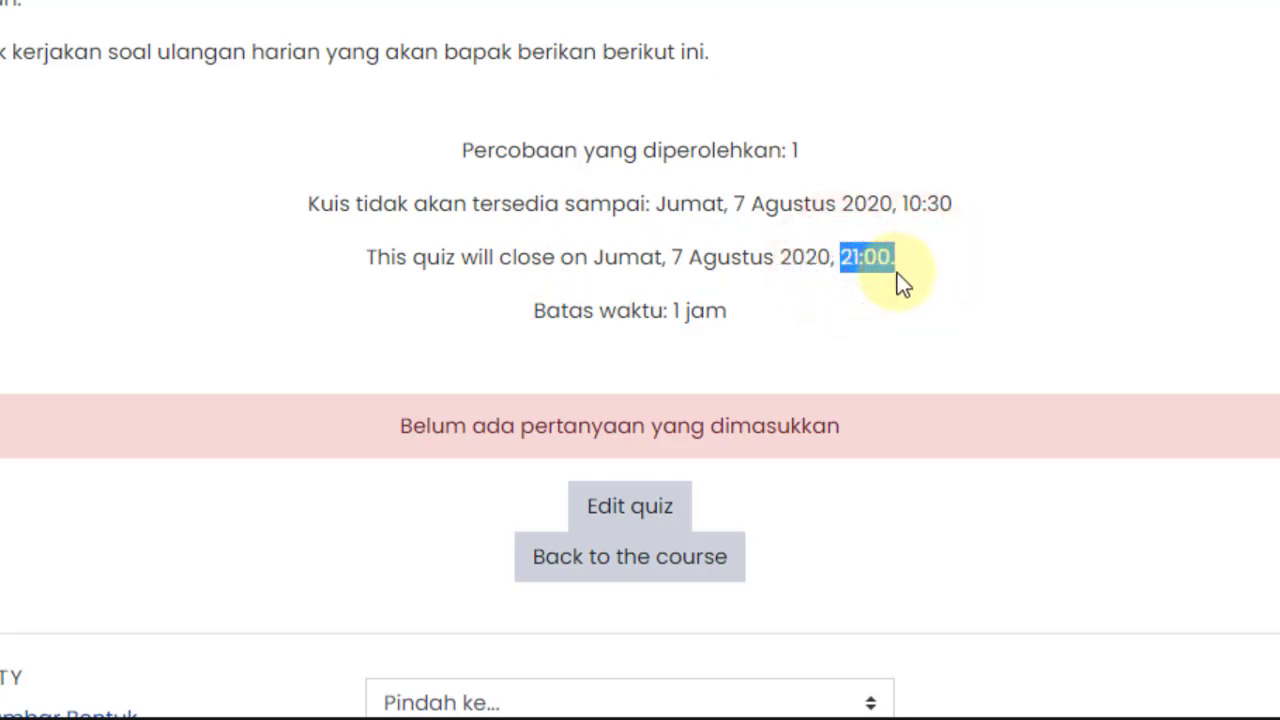
{"action": "left_click_drag", "start_coordinate": [527, 321], "coordinate": [727, 320]}
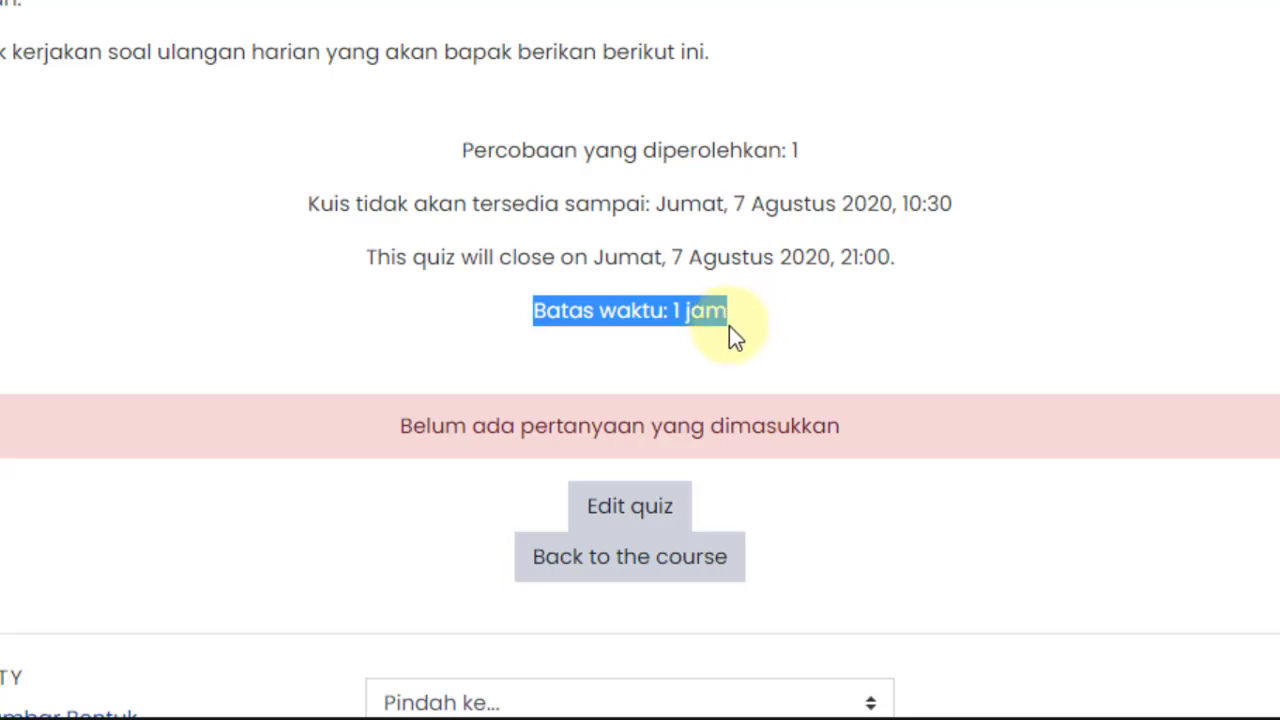
{"action": "left_click_drag", "start_coordinate": [397, 427], "coordinate": [853, 447]}
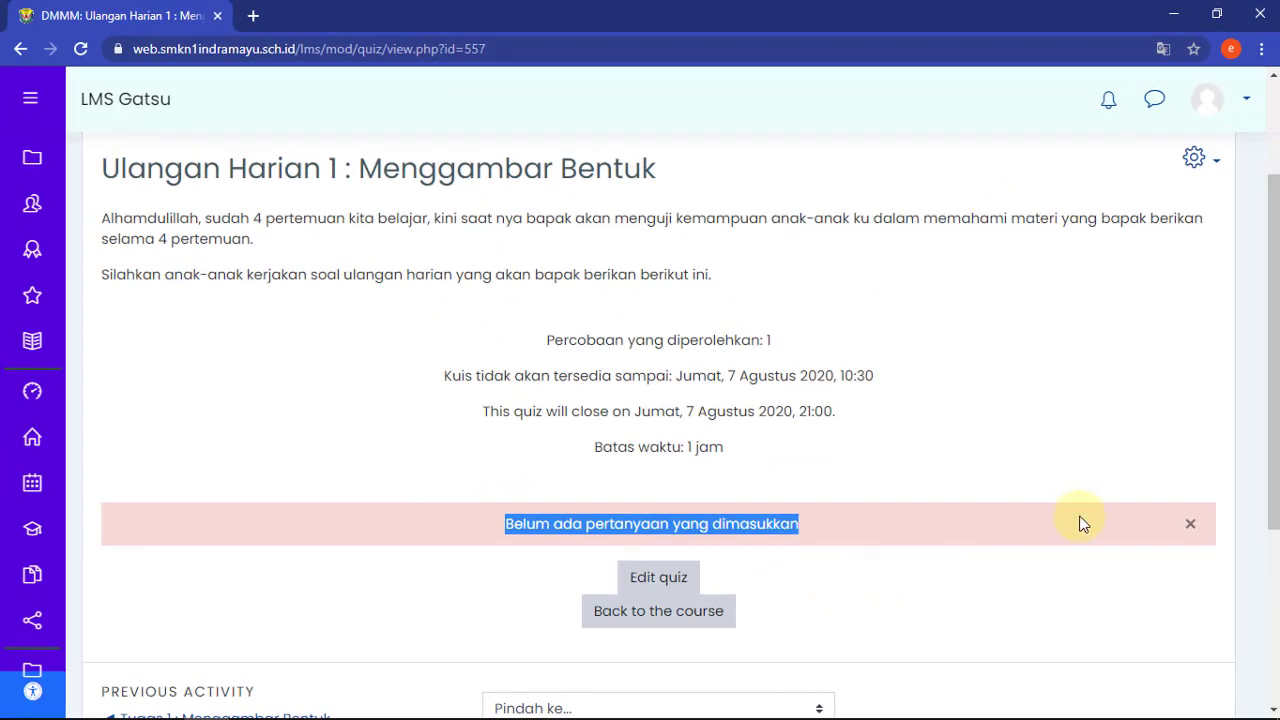
{"action": "mouse_move", "coordinate": [1274, 401]}
{"action": "left_mouse_down"}
{"action": "mouse_move", "coordinate": [1274, 423]}
{"action": "mouse_move", "coordinate": [1268, 370]}
{"action": "mouse_move", "coordinate": [1268, 418]}
{"action": "left_mouse_up"}
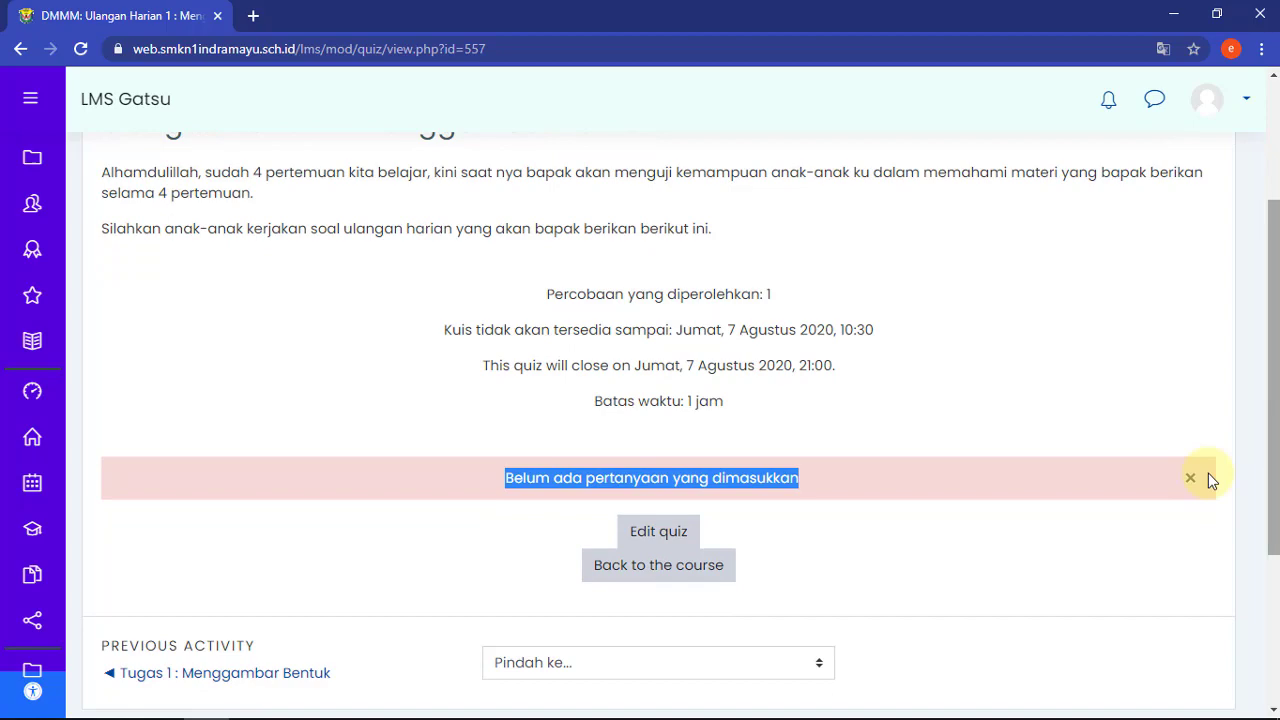
{"action": "left_click", "coordinate": [860, 535]}
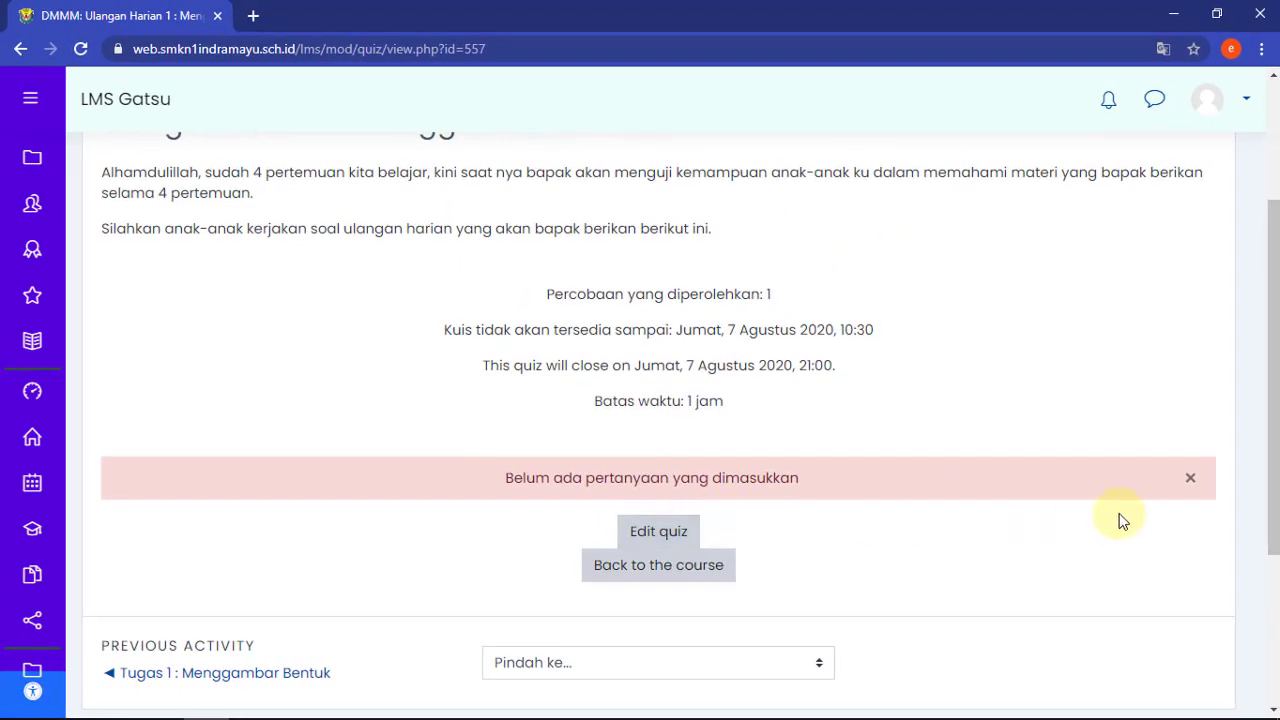
{"action": "scroll", "coordinate": [1275, 518], "scroll_direction": "up", "scroll_amount": 1}
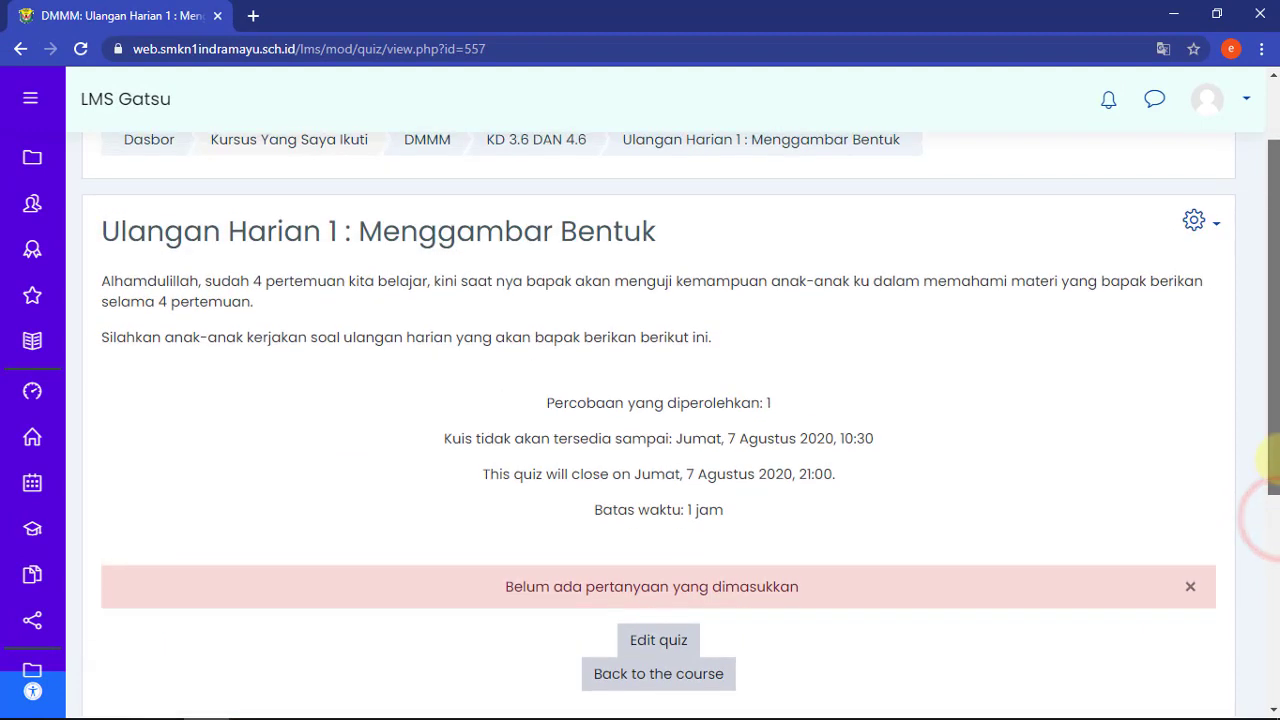
{"action": "scroll", "coordinate": [1257, 528], "scroll_direction": "down", "scroll_amount": 1}
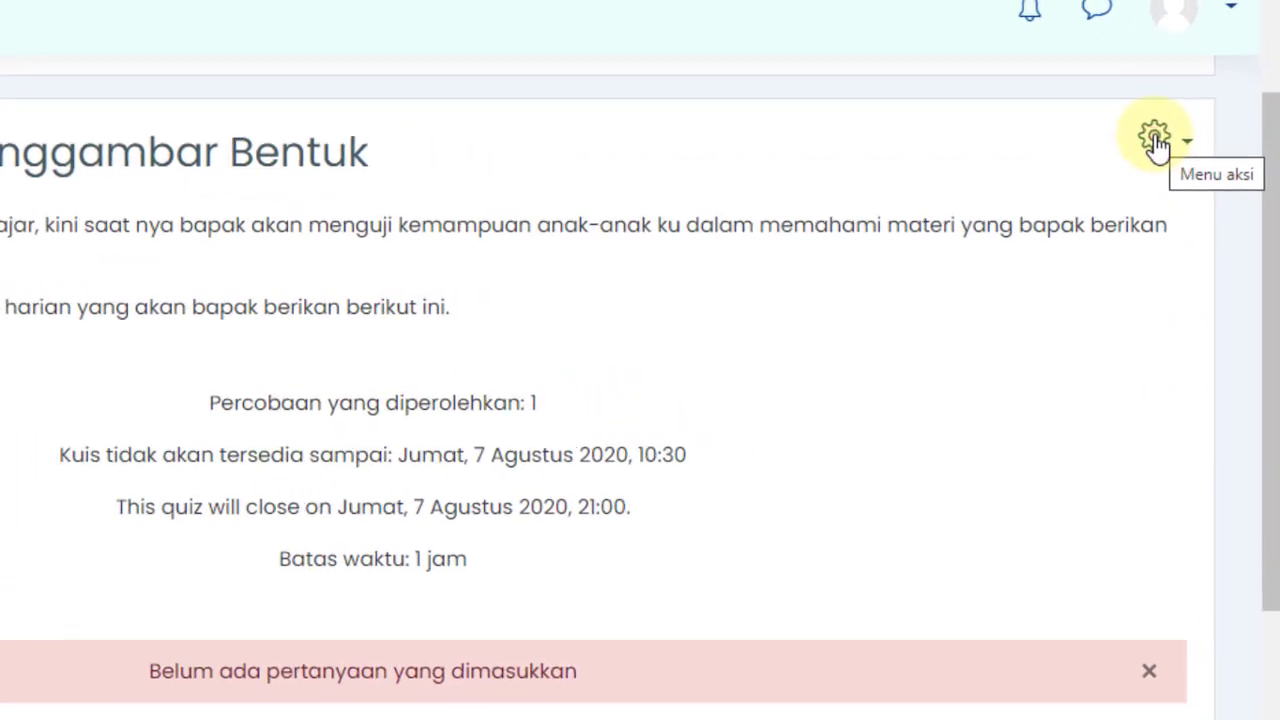
- Open the quiz's question editing page and check its maximum grade (Tingkat tertinggi)
{"action": "left_click", "coordinate": [1196, 189]}
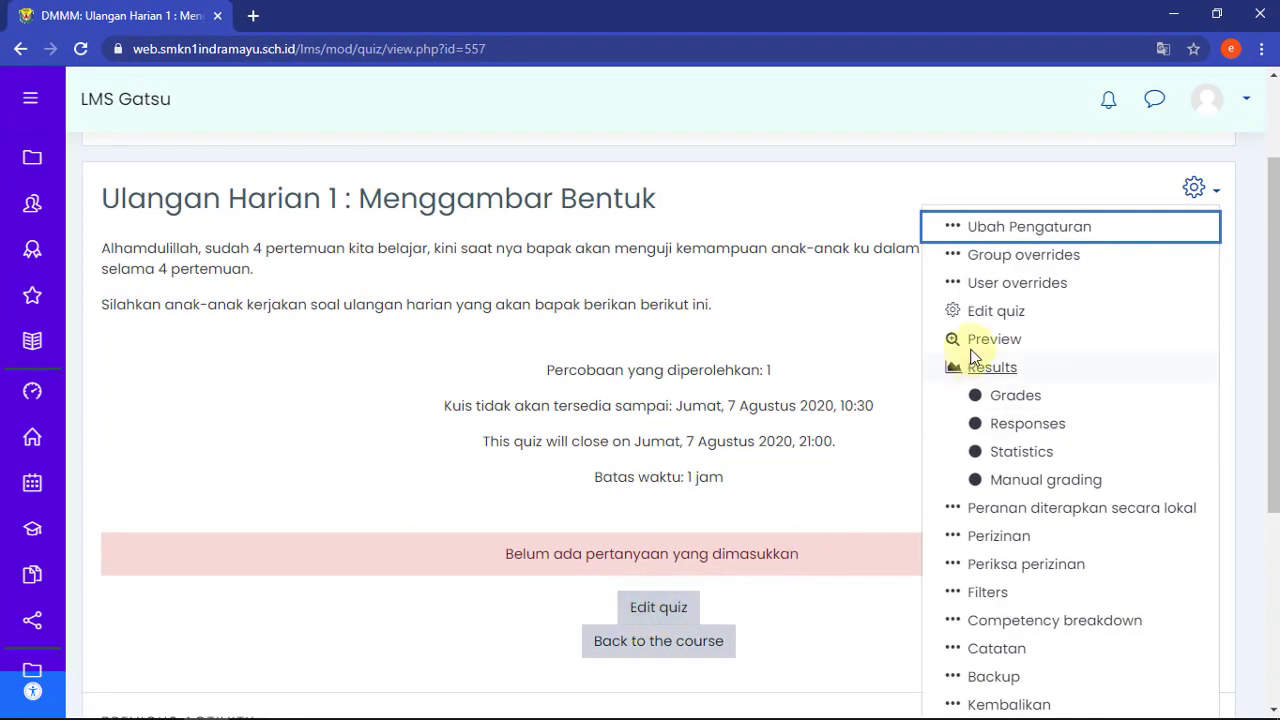
{"action": "left_click", "coordinate": [994, 313]}
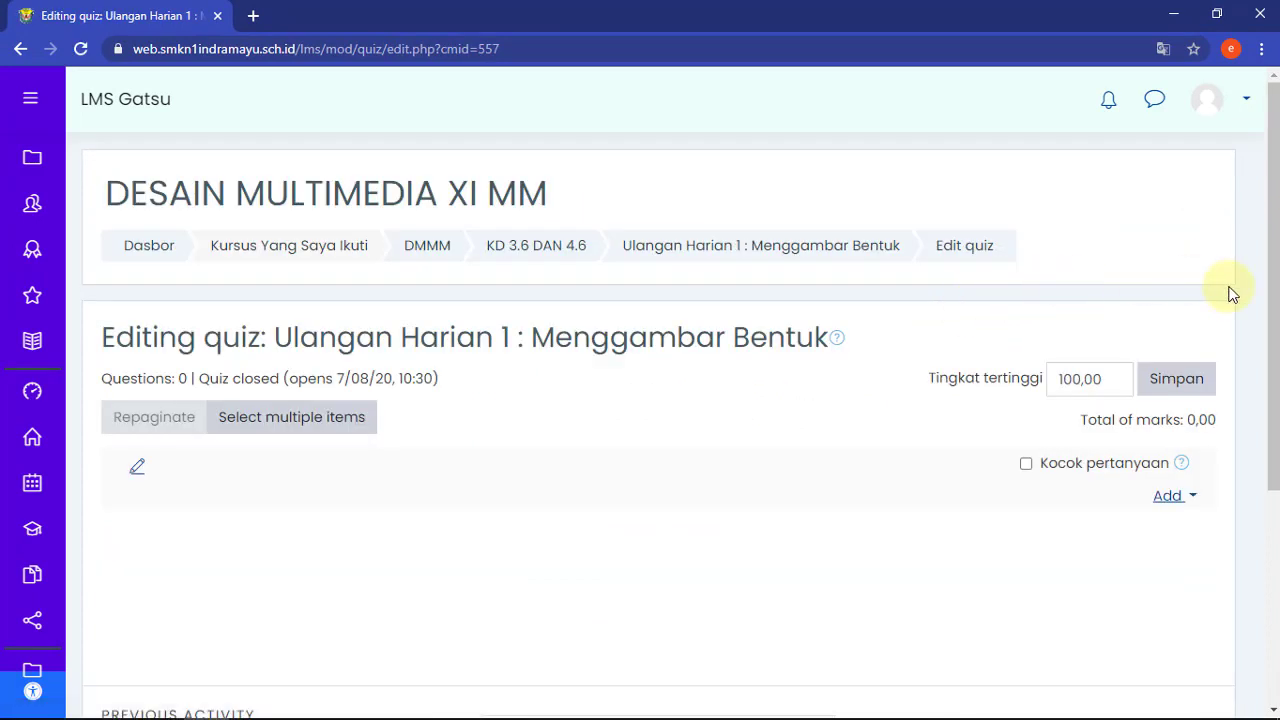
{"action": "scroll", "coordinate": [275, 479], "scroll_direction": "down", "scroll_amount": 1}
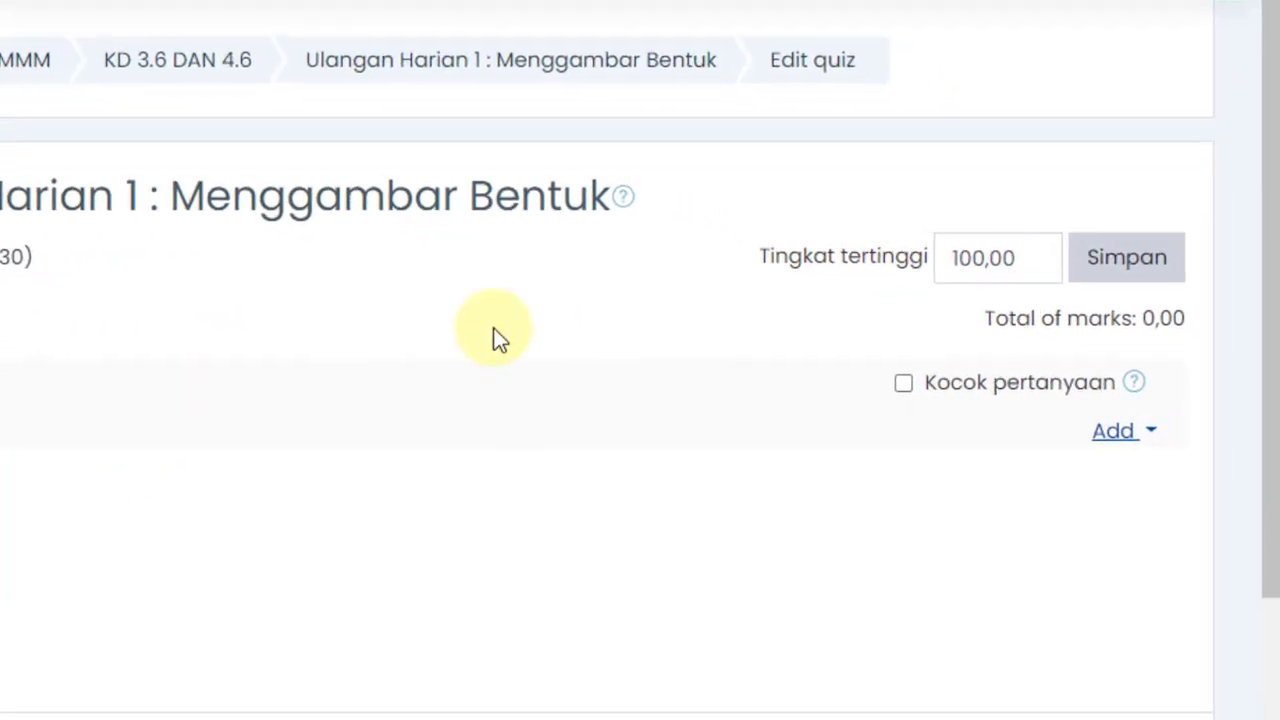
{"action": "left_click_drag", "start_coordinate": [726, 256], "coordinate": [1038, 257]}
{"action": "left_click", "coordinate": [947, 256]}
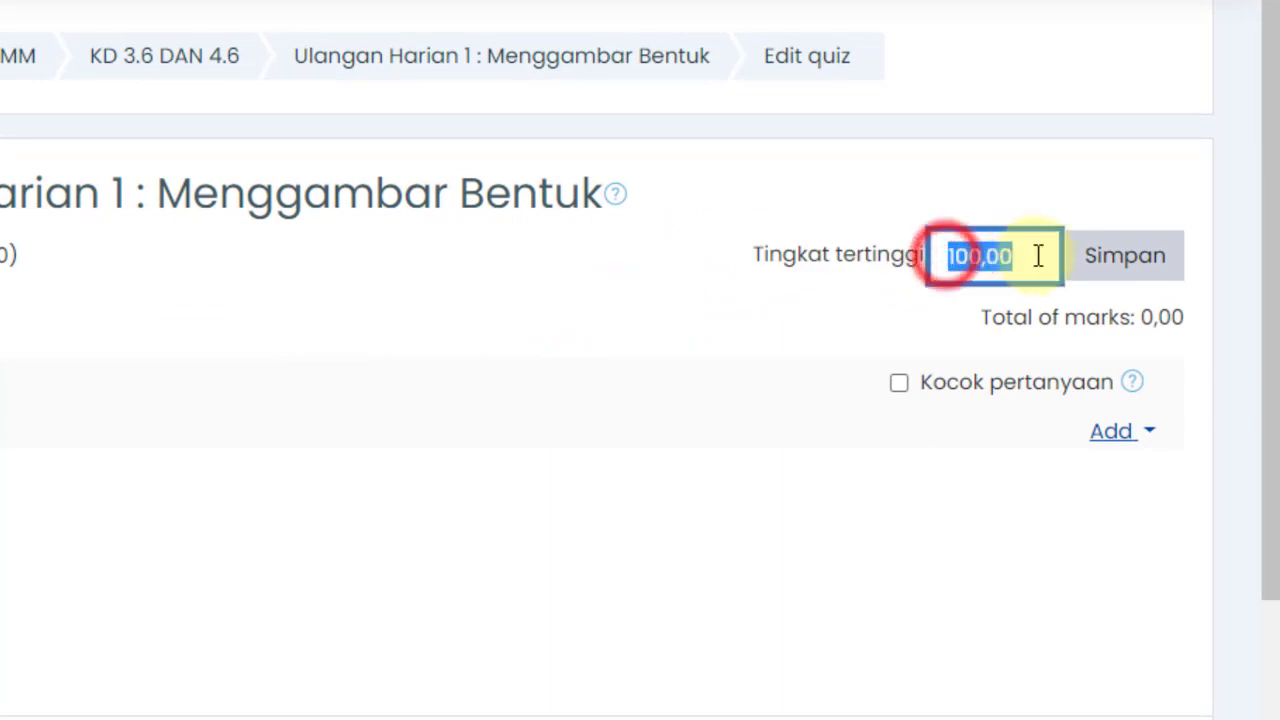
{"action": "left_click_drag", "start_coordinate": [746, 258], "coordinate": [940, 271]}
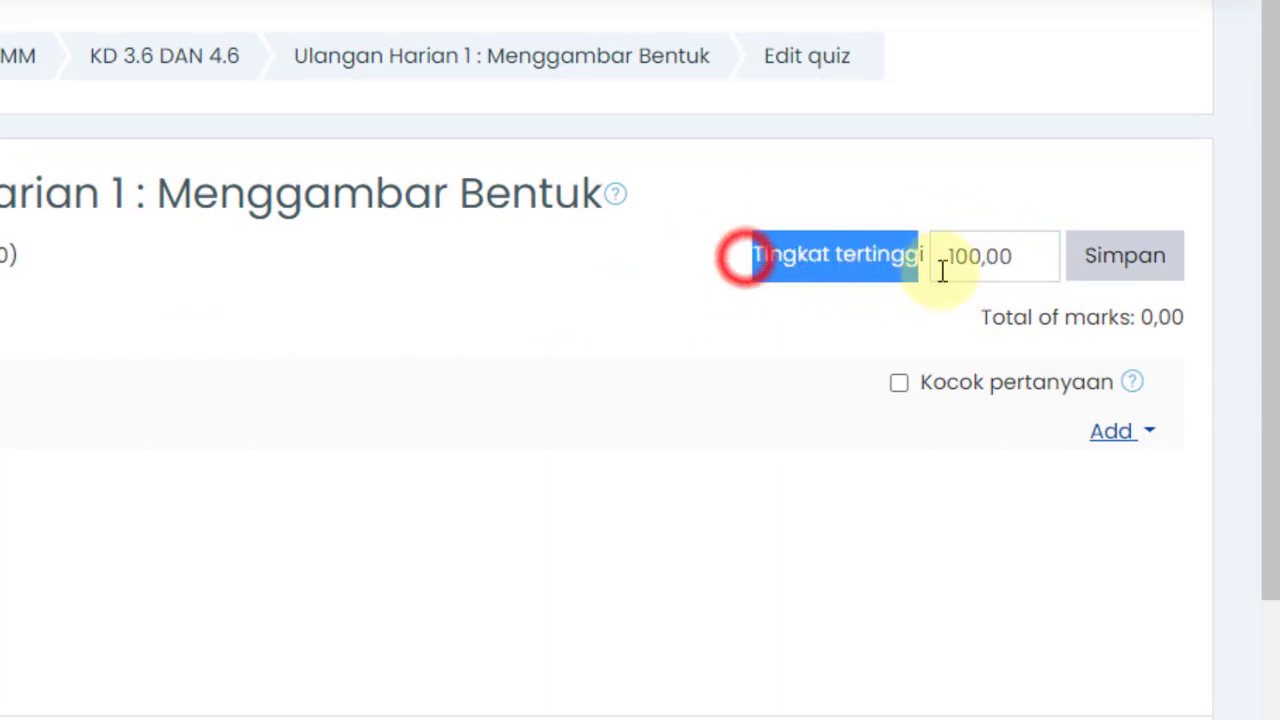
{"action": "left_click", "coordinate": [1031, 251]}
{"action": "left_click_drag", "start_coordinate": [1031, 250], "coordinate": [951, 277]}
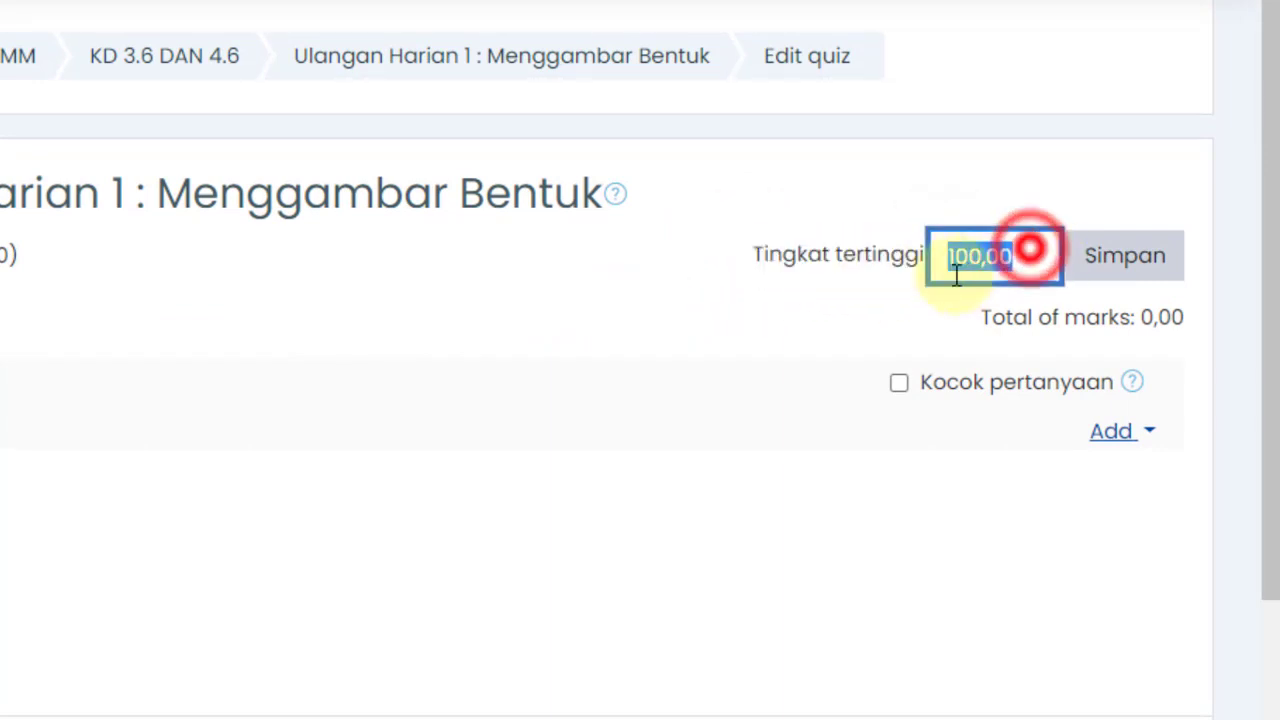
{"action": "left_click", "coordinate": [686, 300]}
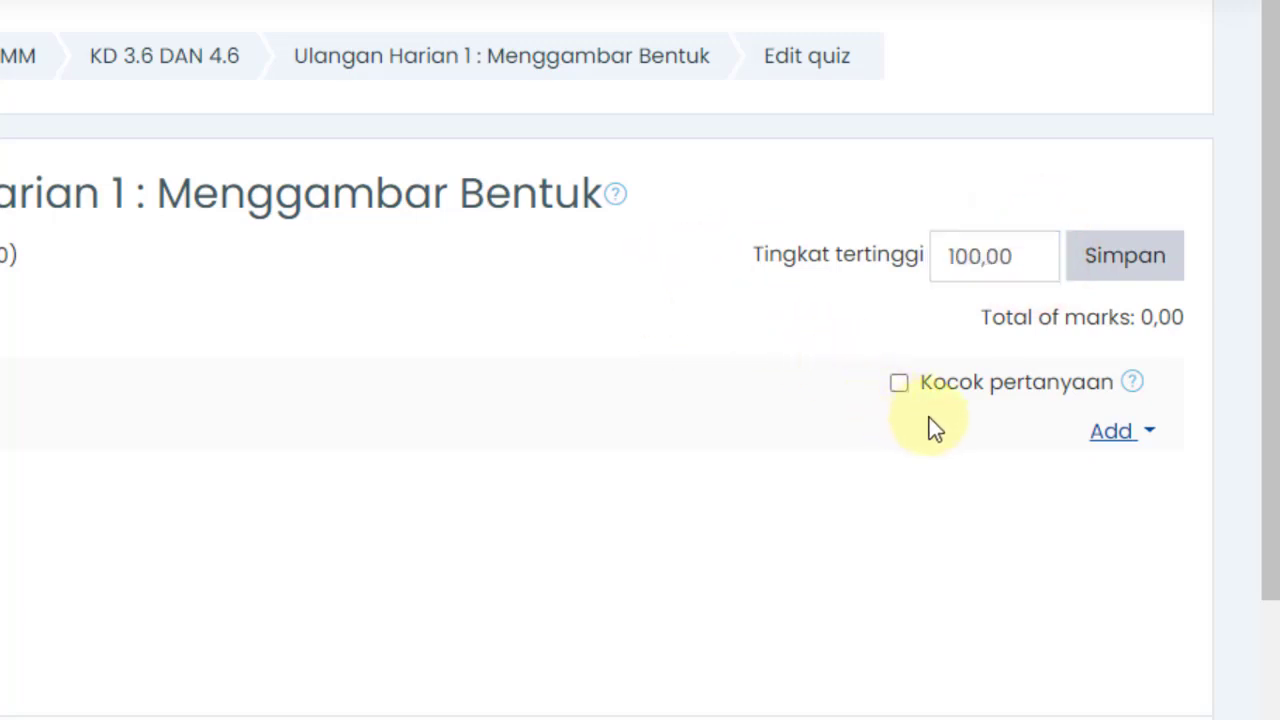
- Enable question shuffling (Kocok pertanyaan) for the quiz and switch it off again
{"action": "left_click_drag", "start_coordinate": [922, 385], "coordinate": [1109, 389]}
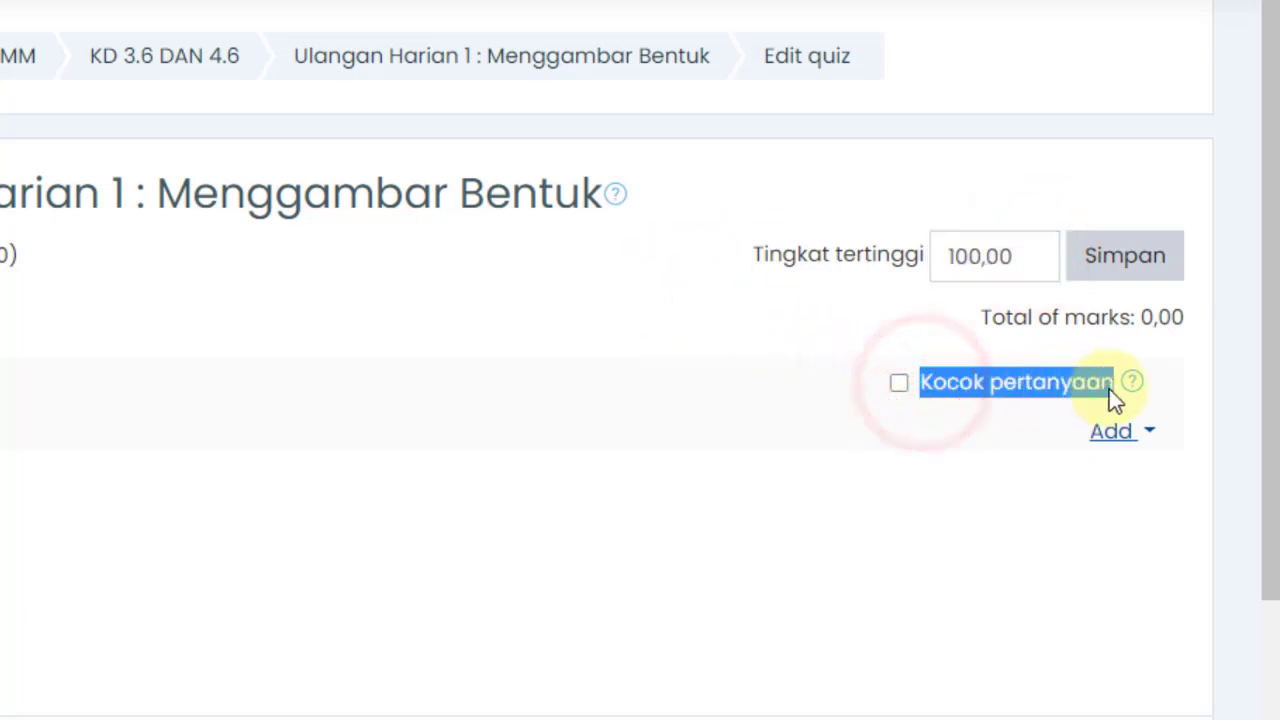
{"action": "left_click", "coordinate": [1036, 392]}
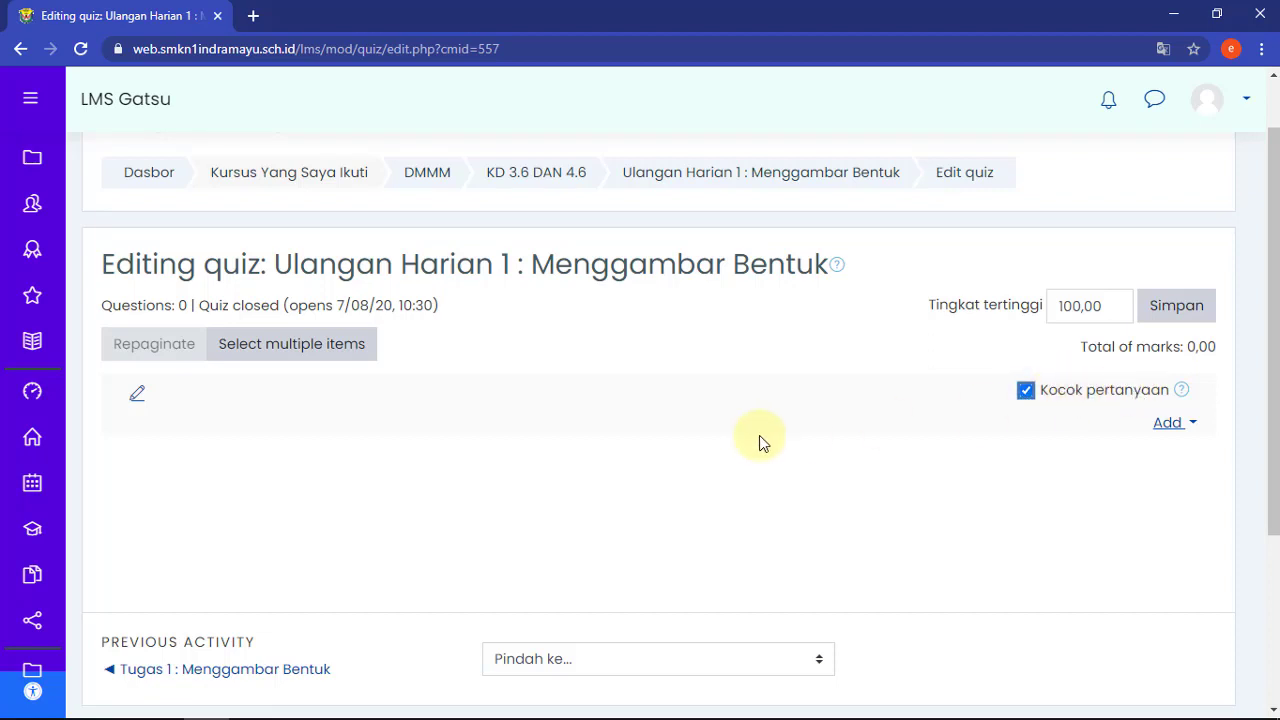
{"action": "left_click", "coordinate": [1027, 390]}
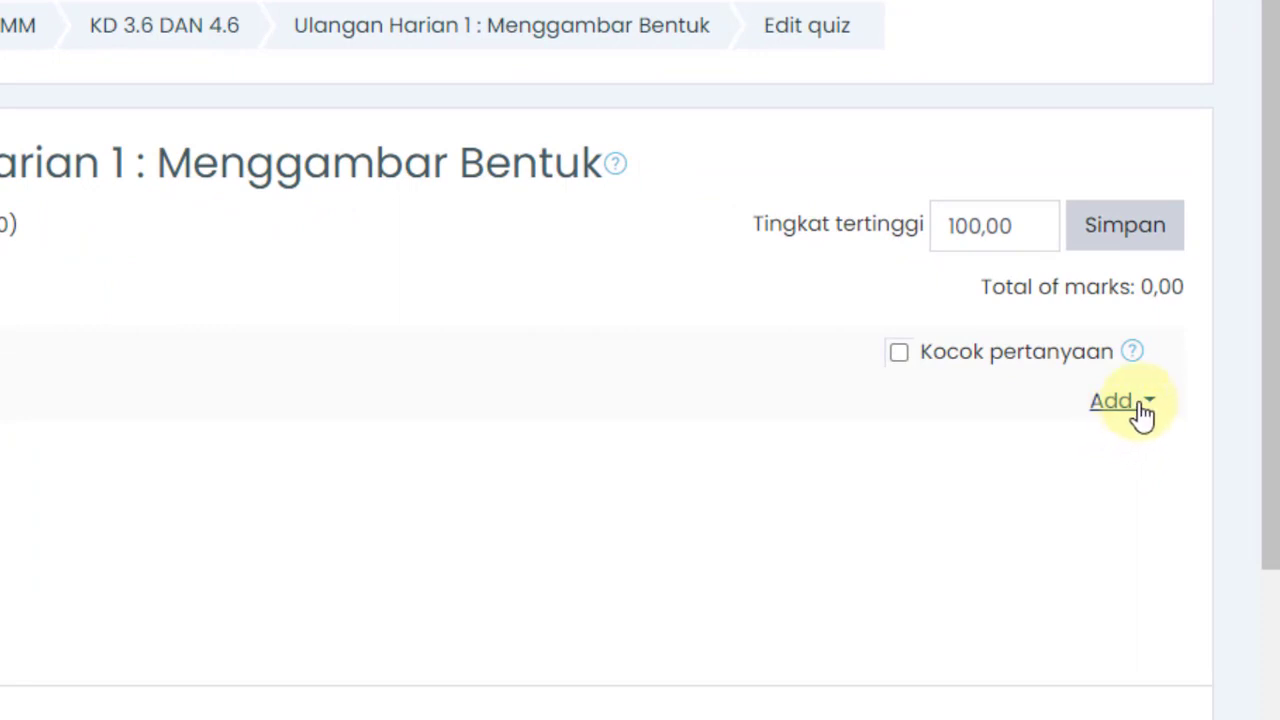
- Start adding a new question to the quiz and bring up the choice of question types
{"action": "left_click", "coordinate": [1143, 408]}
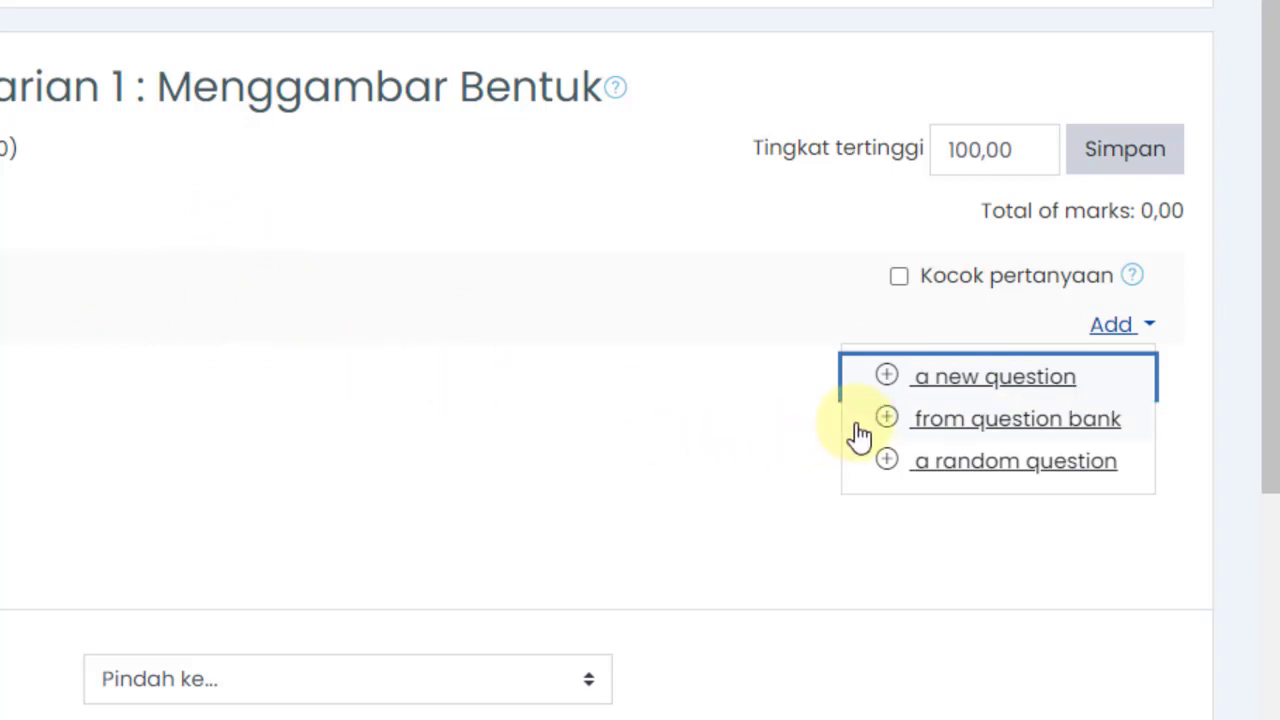
{"action": "left_click", "coordinate": [977, 384]}
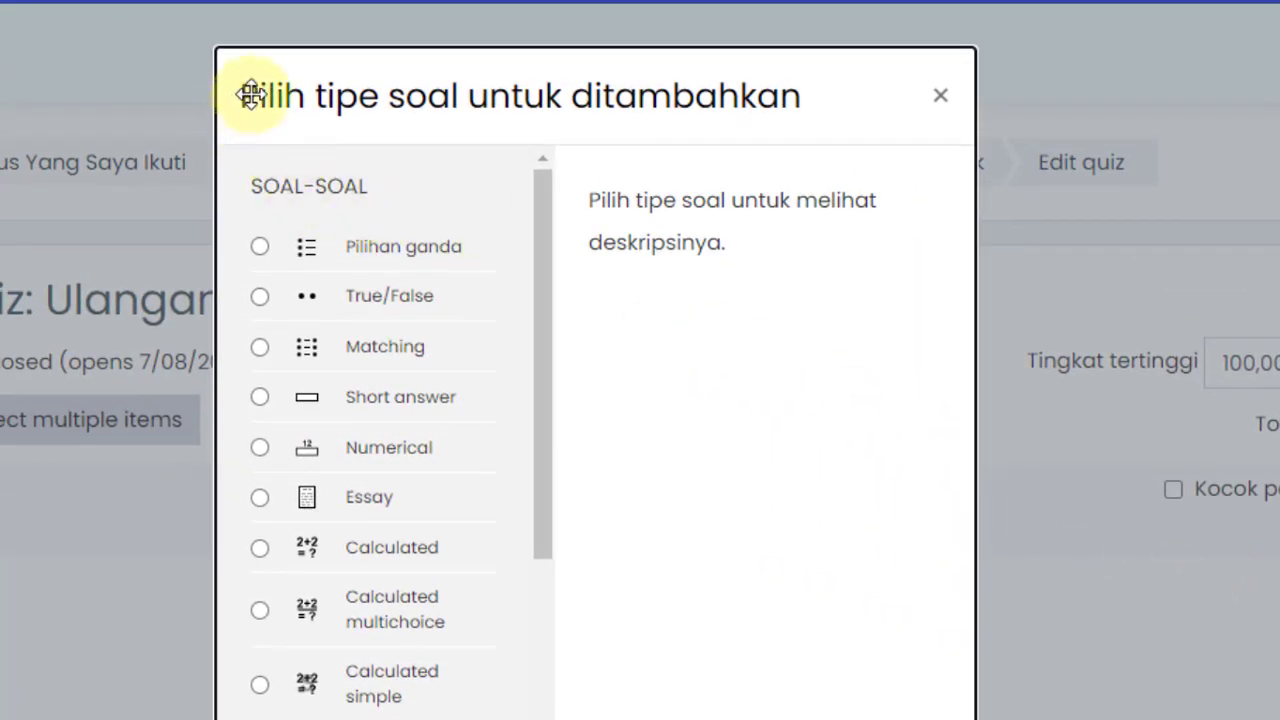
{"action": "left_click", "coordinate": [726, 91]}
{"action": "left_click_drag", "start_coordinate": [538, 126], "coordinate": [569, 149]}
{"action": "mouse_move", "coordinate": [572, 251]}
{"action": "left_mouse_down"}
{"action": "mouse_move", "coordinate": [603, 378]}
{"action": "mouse_move", "coordinate": [612, 570]}
{"action": "mouse_move", "coordinate": [570, 226]}
{"action": "left_mouse_up"}
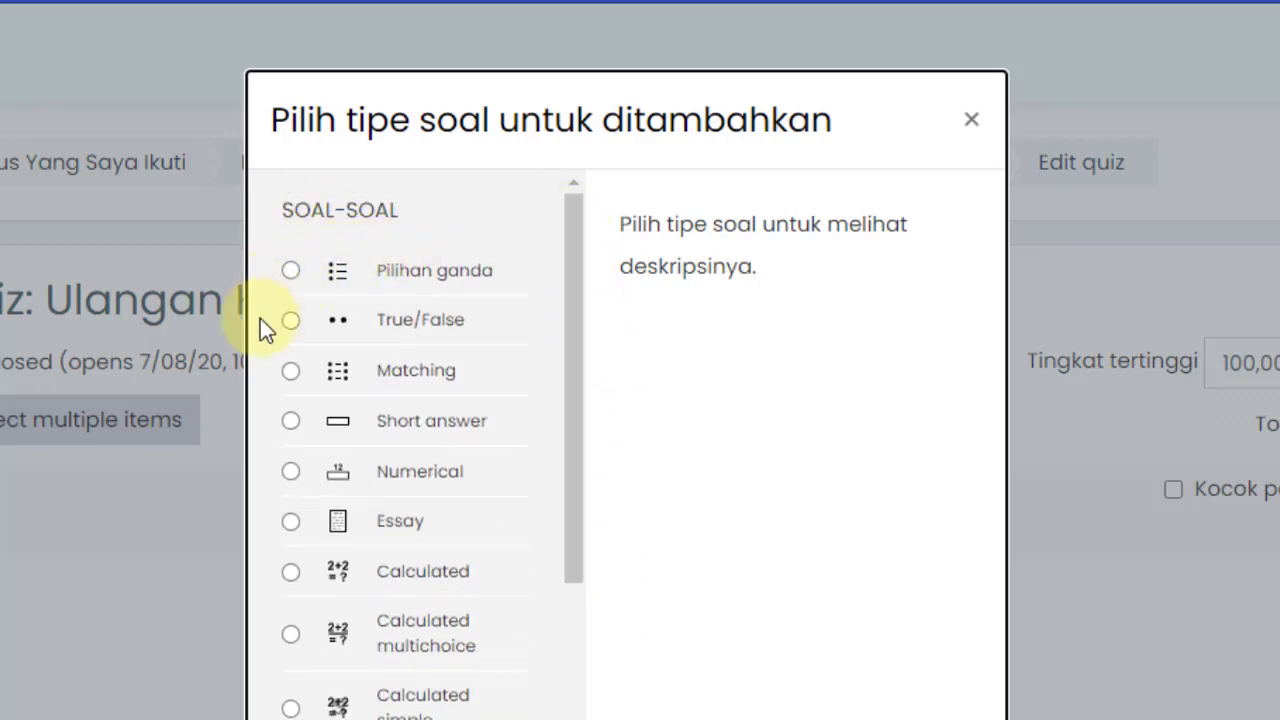
- Review the descriptions of the question types Pilihan ganda, True/False, Matching, Short answer, Numerical and Essay
{"action": "left_click", "coordinate": [291, 271]}
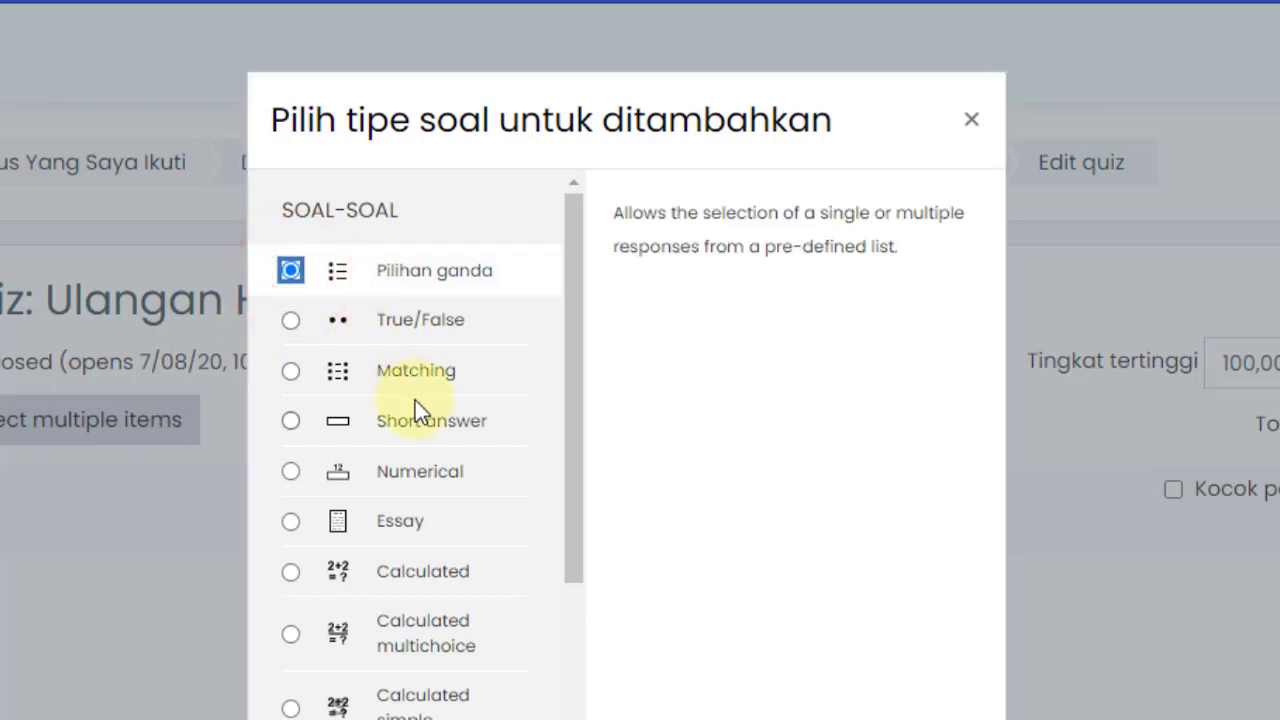
{"action": "left_click", "coordinate": [289, 321]}
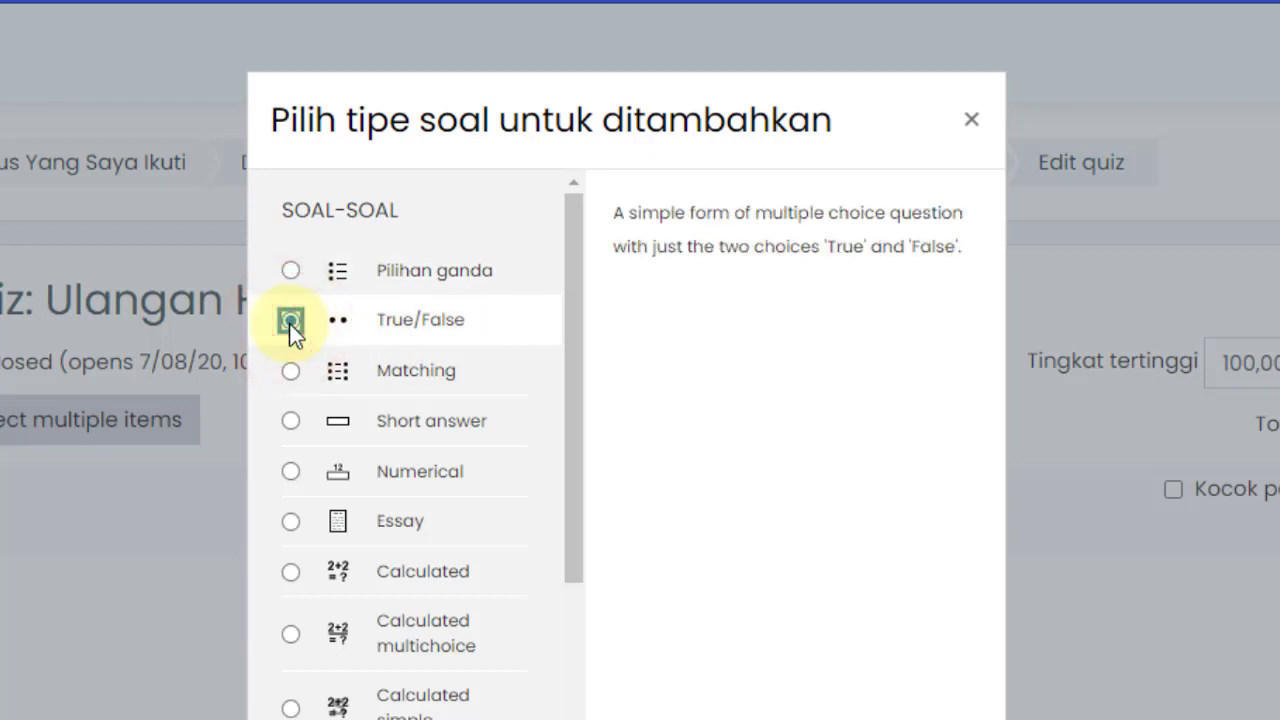
{"action": "left_click", "coordinate": [409, 369]}
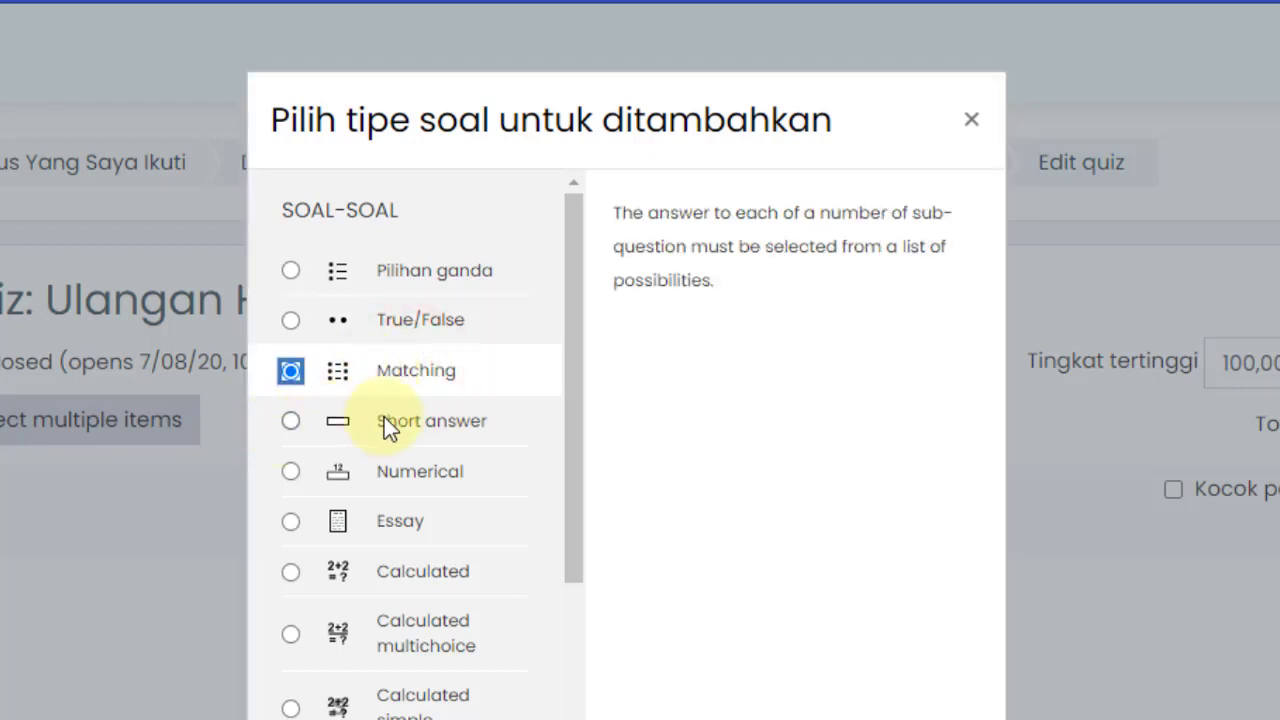
{"action": "left_click", "coordinate": [420, 420]}
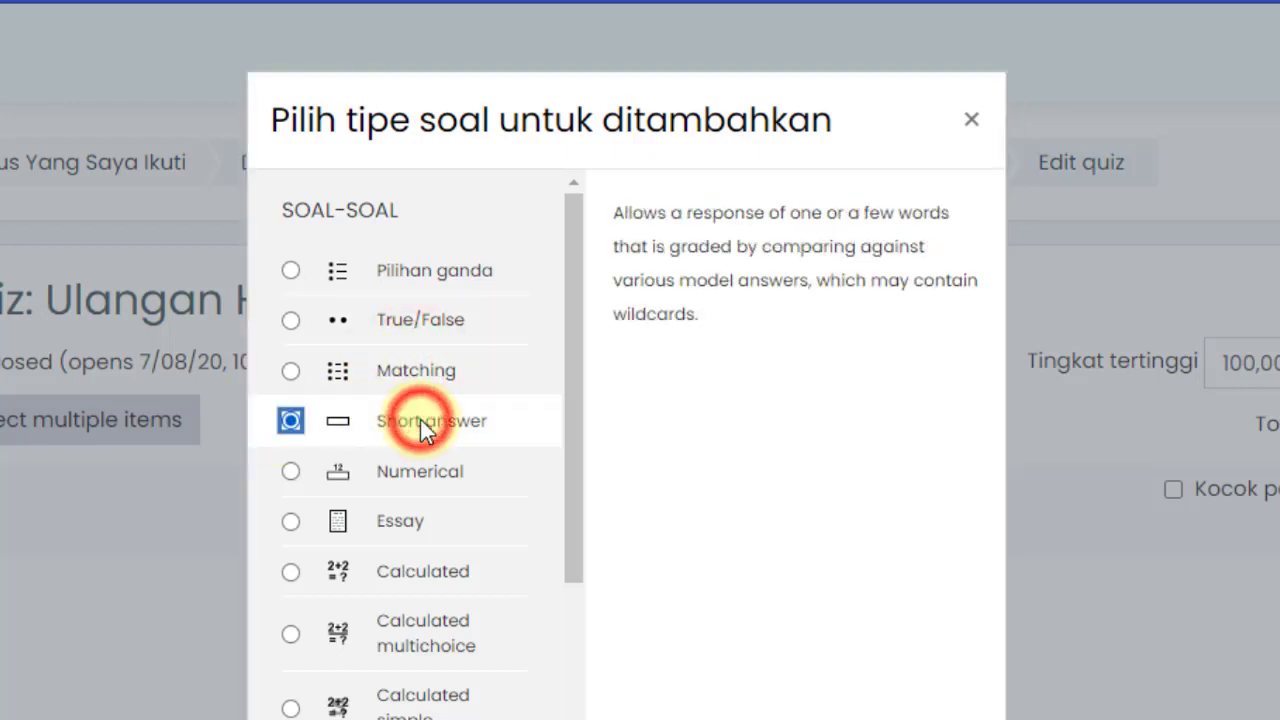
{"action": "left_click", "coordinate": [440, 470]}
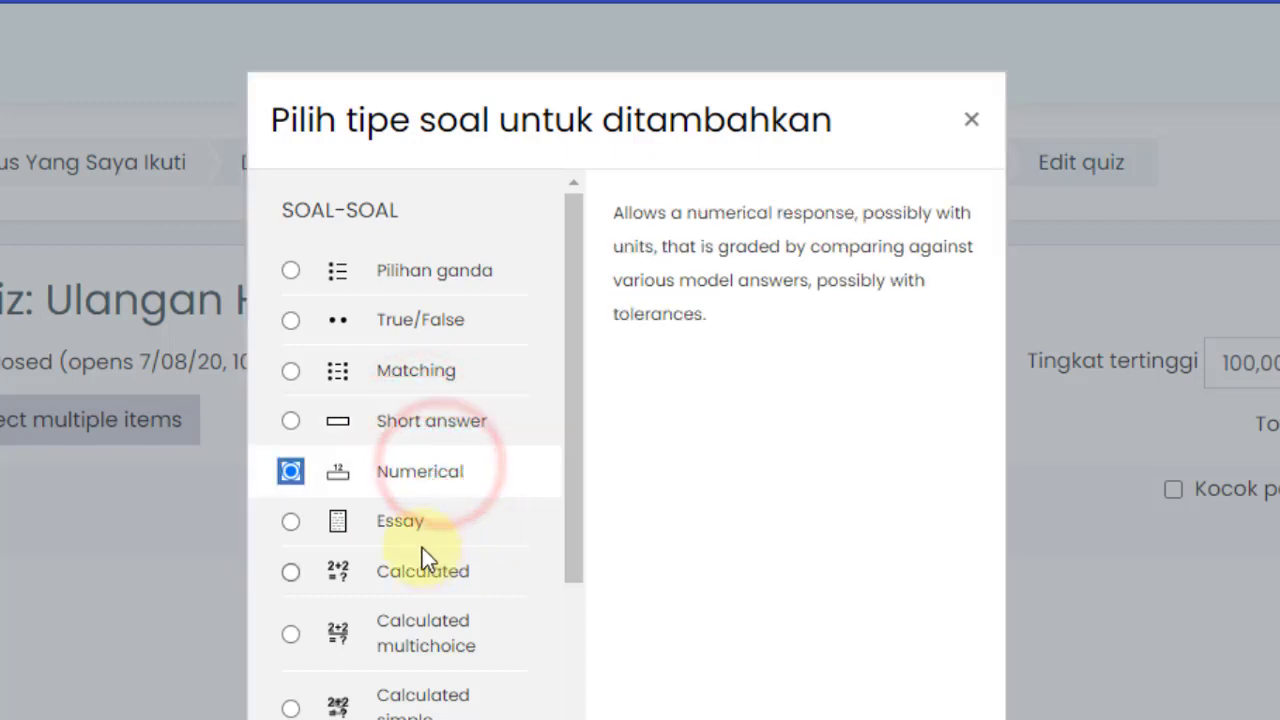
{"action": "left_click", "coordinate": [405, 528]}
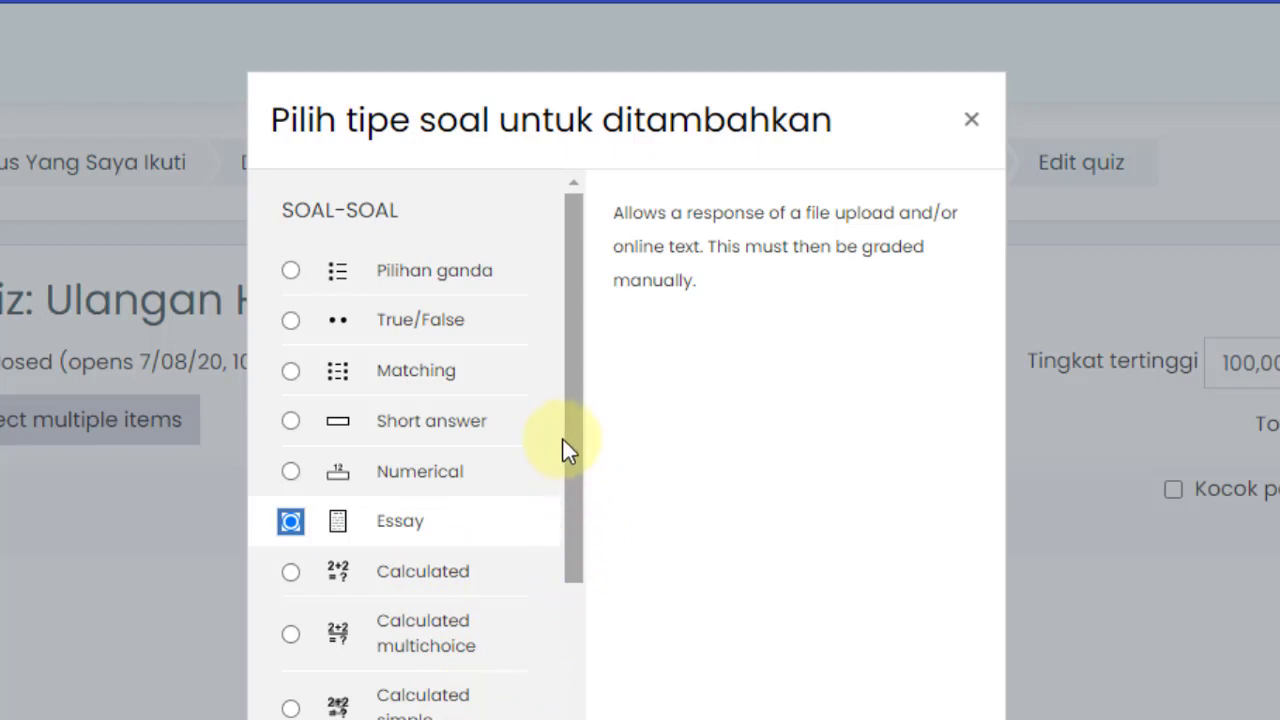
{"action": "left_click_drag", "start_coordinate": [572, 437], "coordinate": [579, 377]}
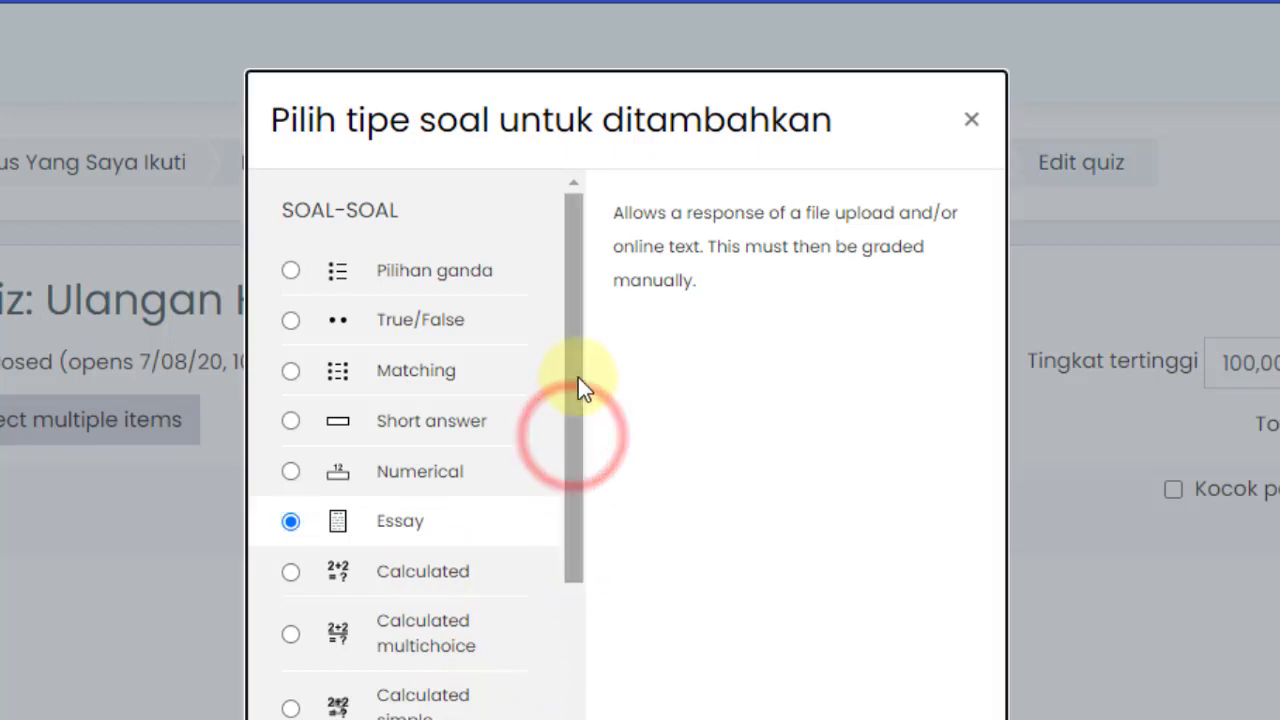
- Compare the descriptions of the Pilihan ganda and Essay question types
{"action": "left_click", "coordinate": [412, 275]}
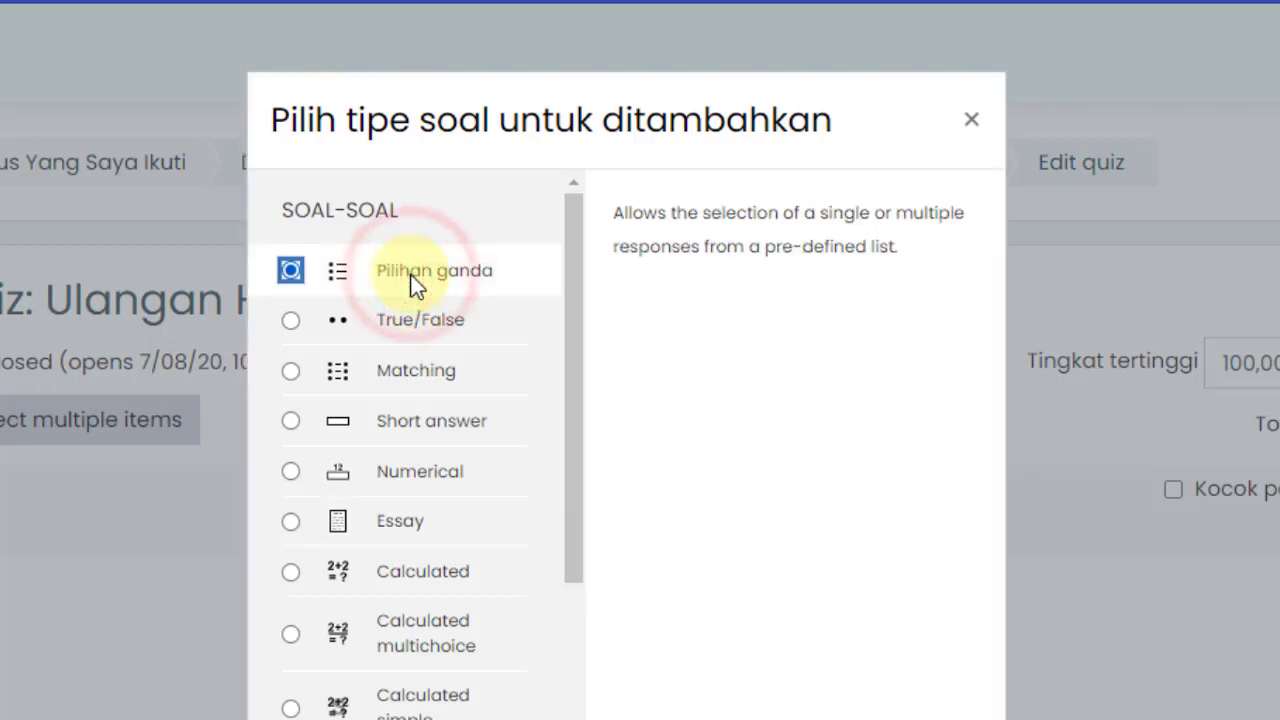
{"action": "left_click", "coordinate": [386, 524]}
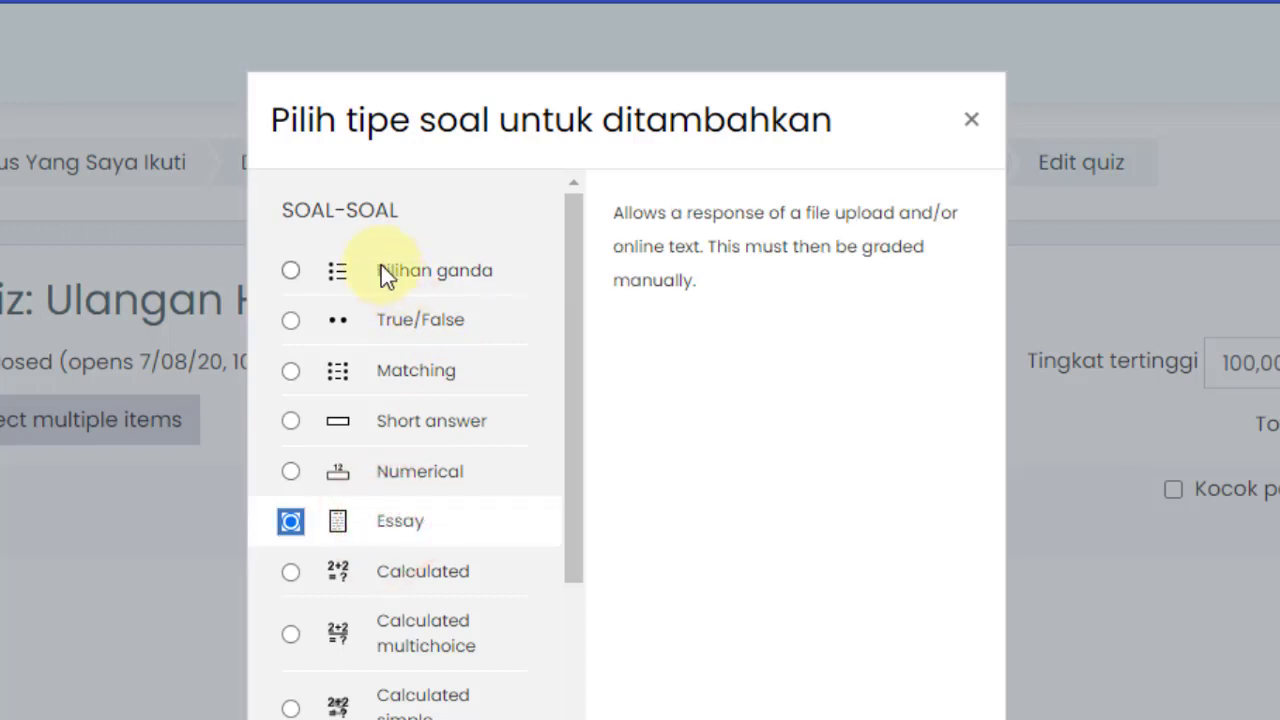
{"action": "left_click", "coordinate": [381, 268]}
{"action": "left_click", "coordinate": [388, 520]}
{"action": "left_click", "coordinate": [410, 520]}
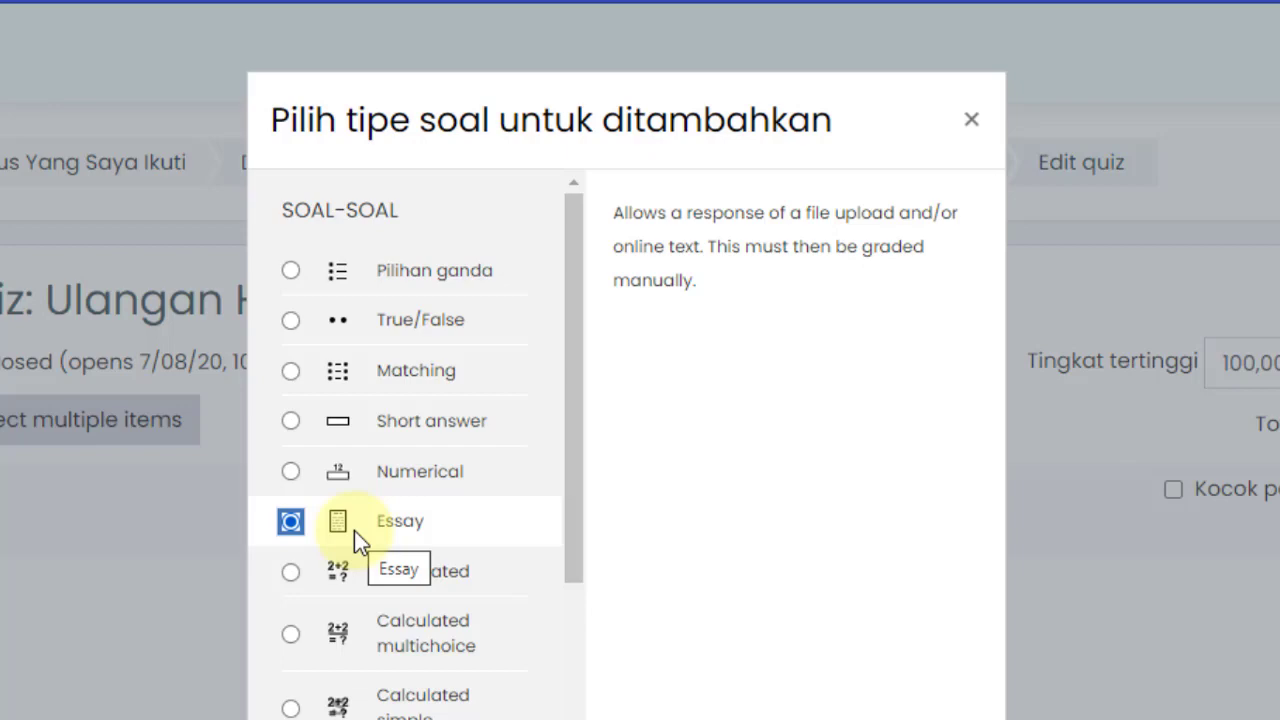
- Choose Pilihan ganda (multiple choice) as the question type and open the form for the new question
{"action": "left_click", "coordinate": [400, 271]}
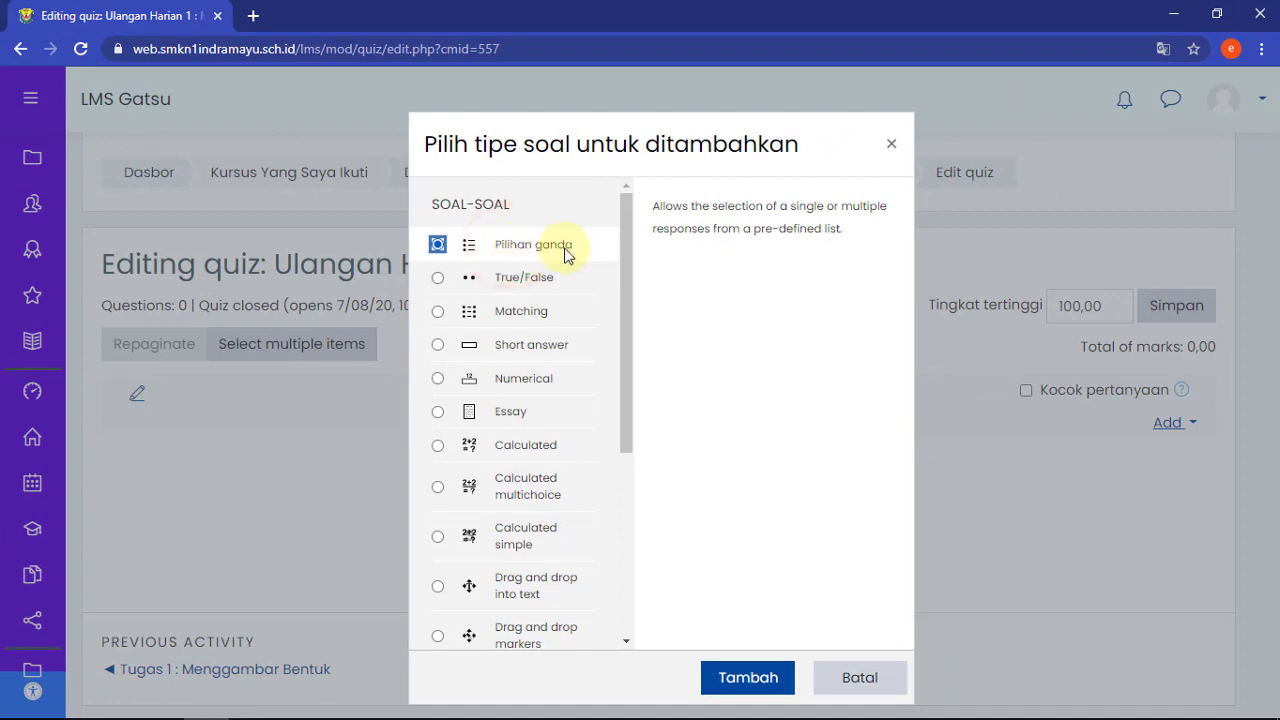
{"action": "left_click", "coordinate": [735, 686]}
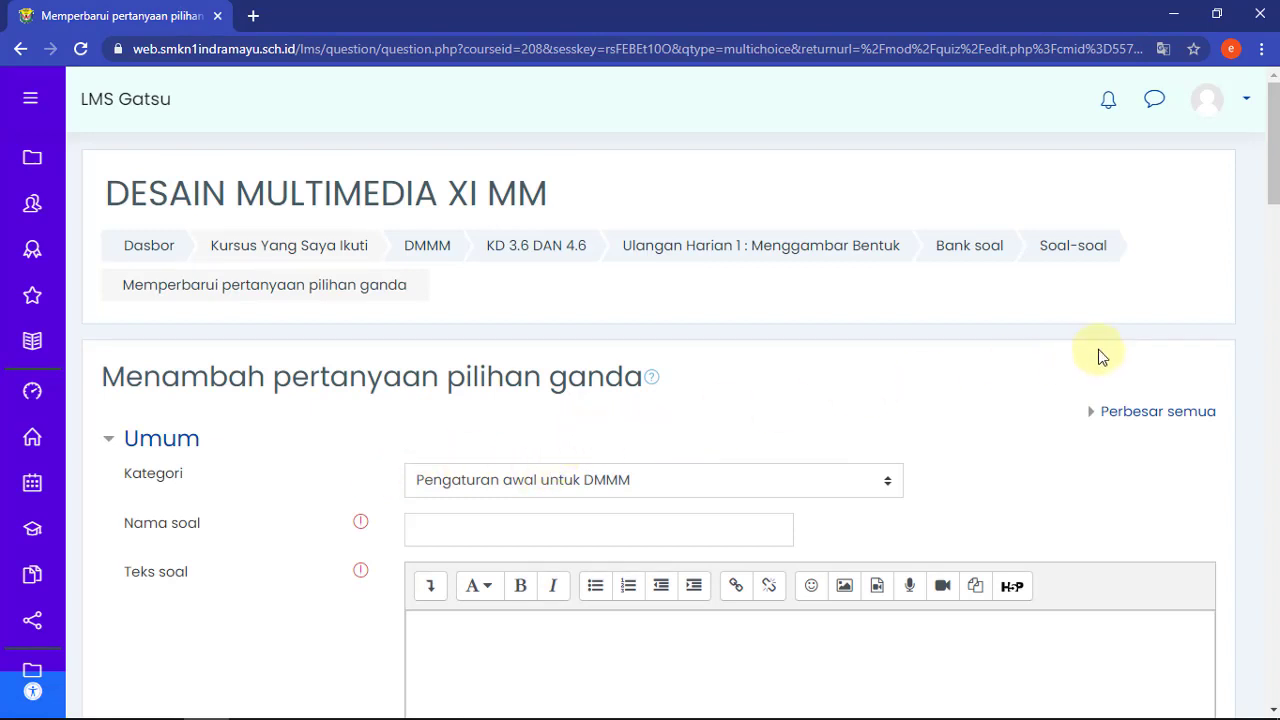
{"action": "left_click_drag", "start_coordinate": [1276, 165], "coordinate": [1278, 183]}
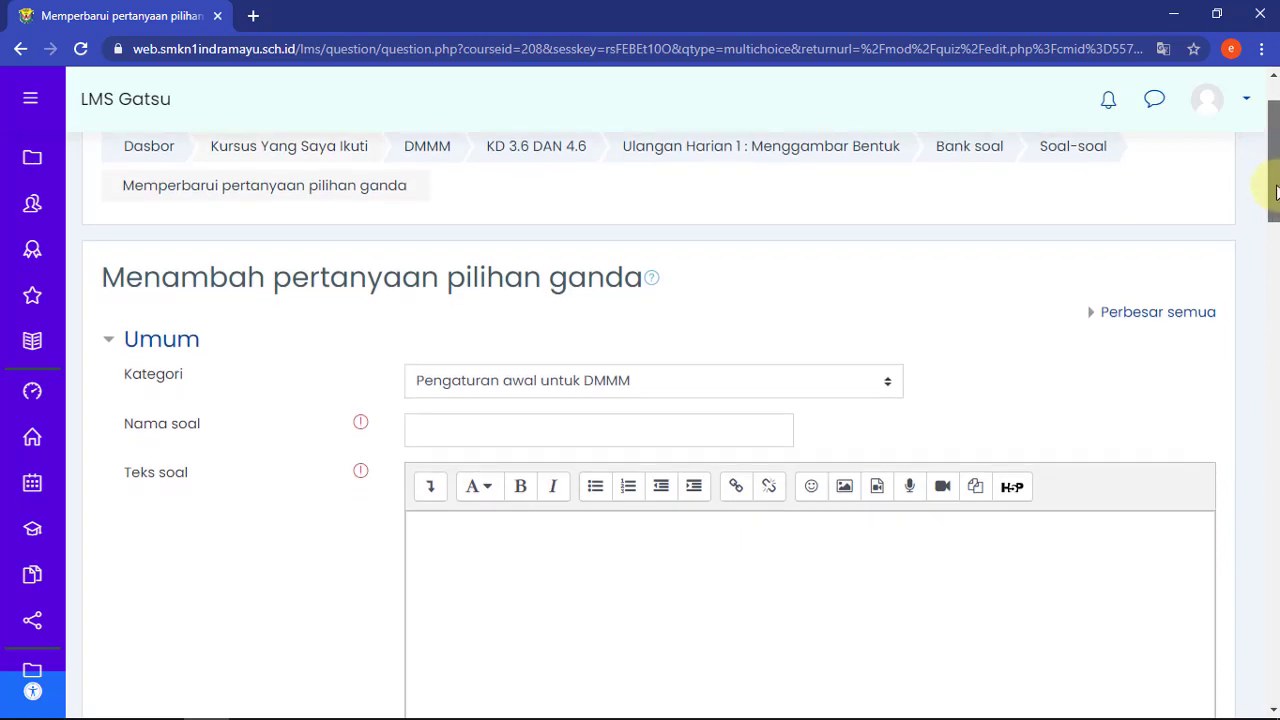
{"action": "left_click_drag", "start_coordinate": [104, 278], "coordinate": [651, 277]}
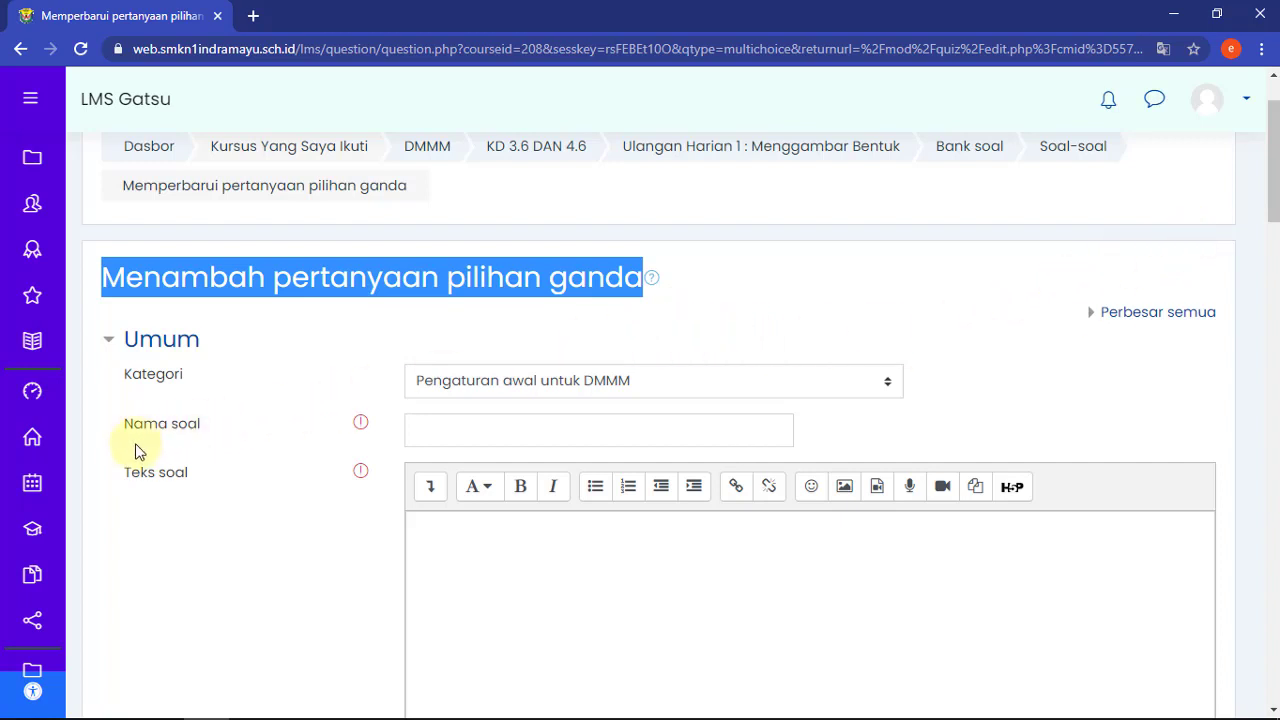
- Name the question (Nama soal) "01 pengertian gambar bentuk"
{"action": "left_click_drag", "start_coordinate": [112, 436], "coordinate": [213, 432]}
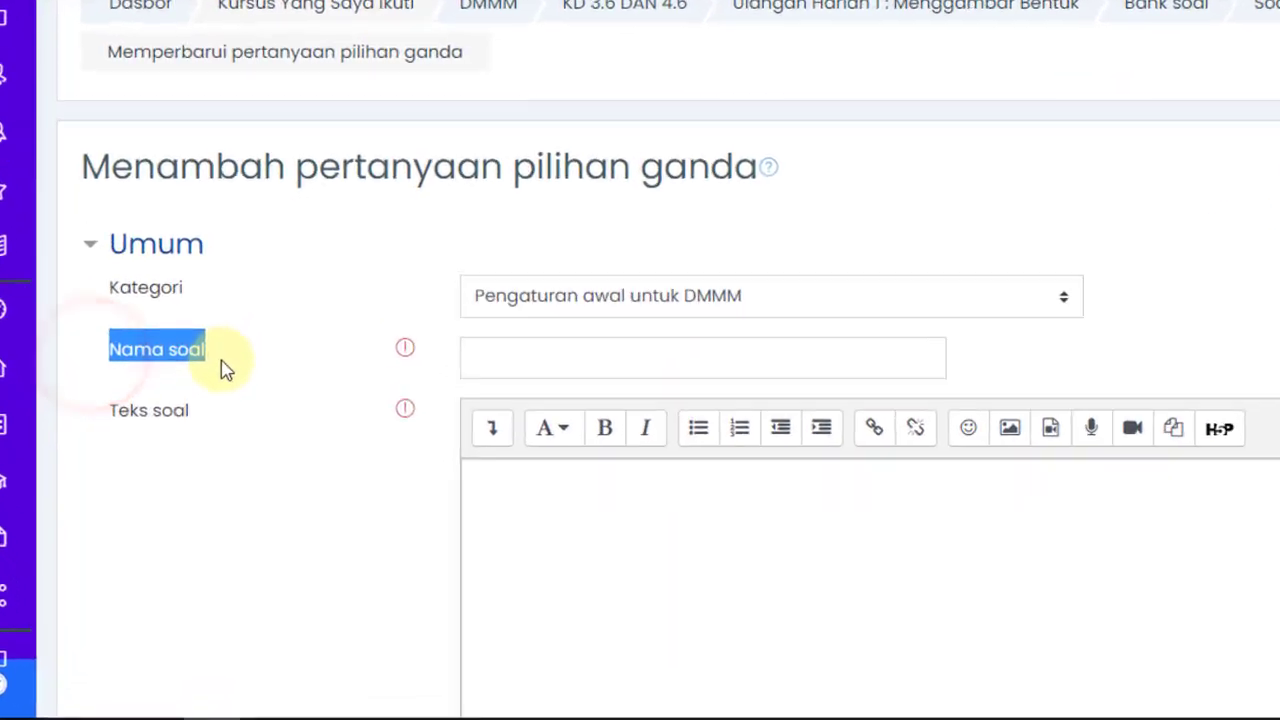
{"action": "left_click", "coordinate": [551, 281]}
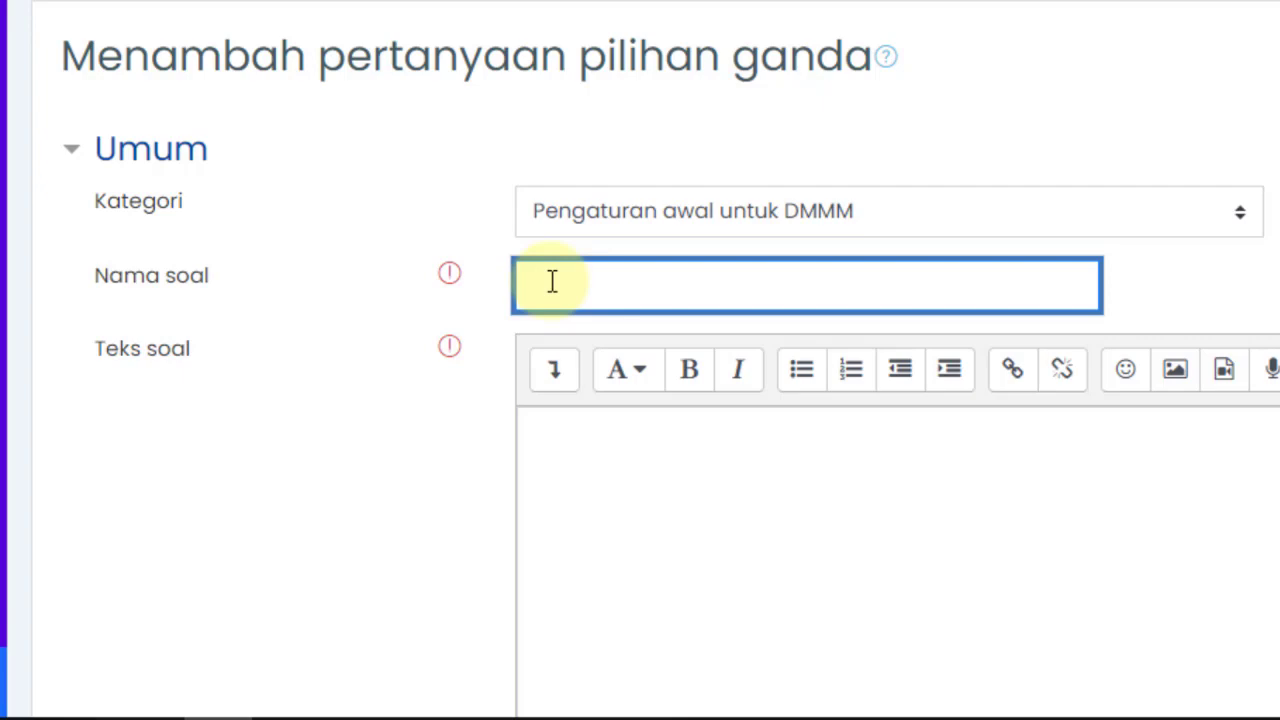
{"action": "type", "text": "1"}
{"action": "key", "text": "BackSpace"}
{"action": "type", "text": "01"}
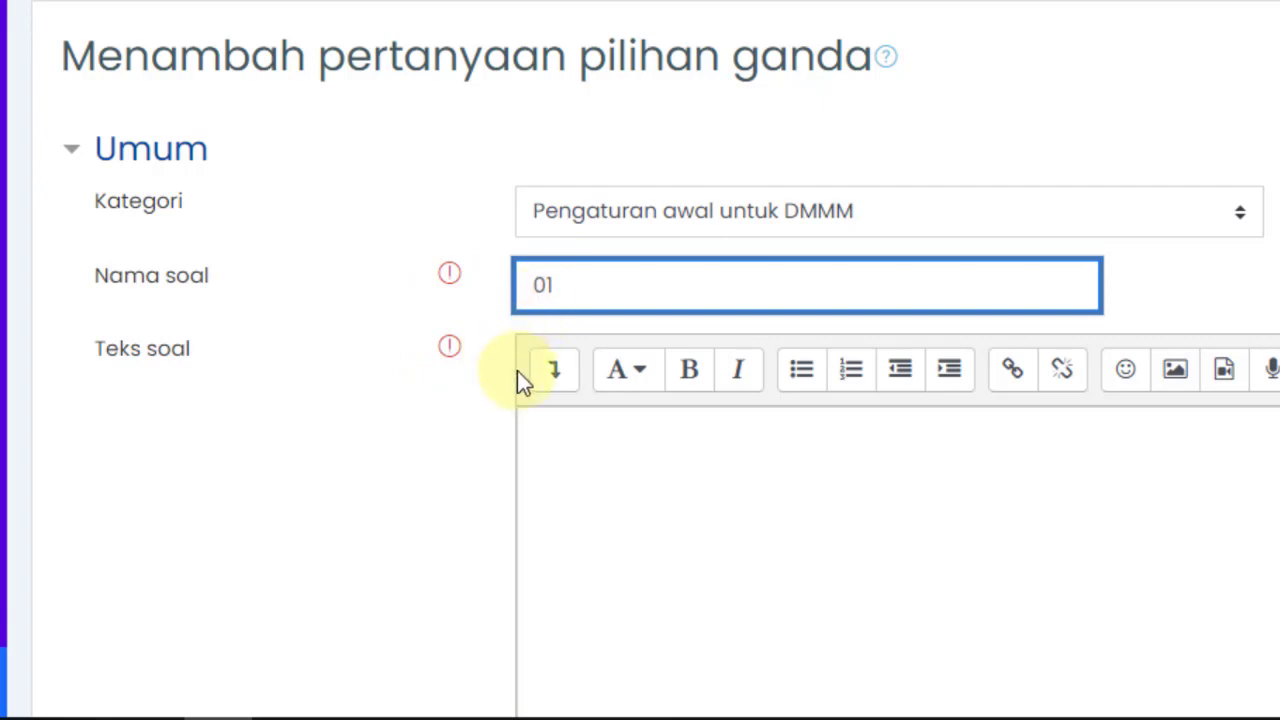
{"action": "key", "text": "BackSpace"}
{"action": "key", "text": "BackSpace"}
{"action": "type", "text": "1"}
{"action": "key", "text": "Left"}
{"action": "type", "text": "0"}
{"action": "key", "text": "Left"}
{"action": "key", "text": "Right"}
{"action": "key", "text": "Right"}
{"action": "type", "text": "pengertian"}
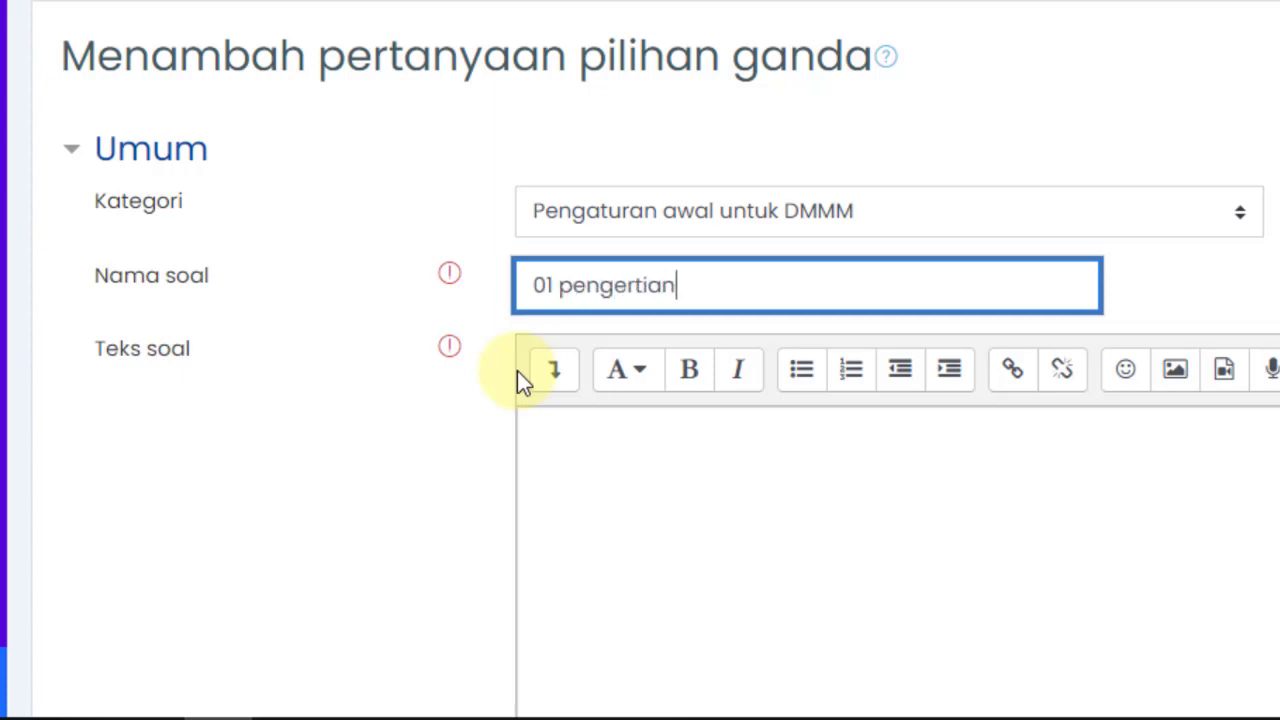
{"action": "type", "text": " gambar "}
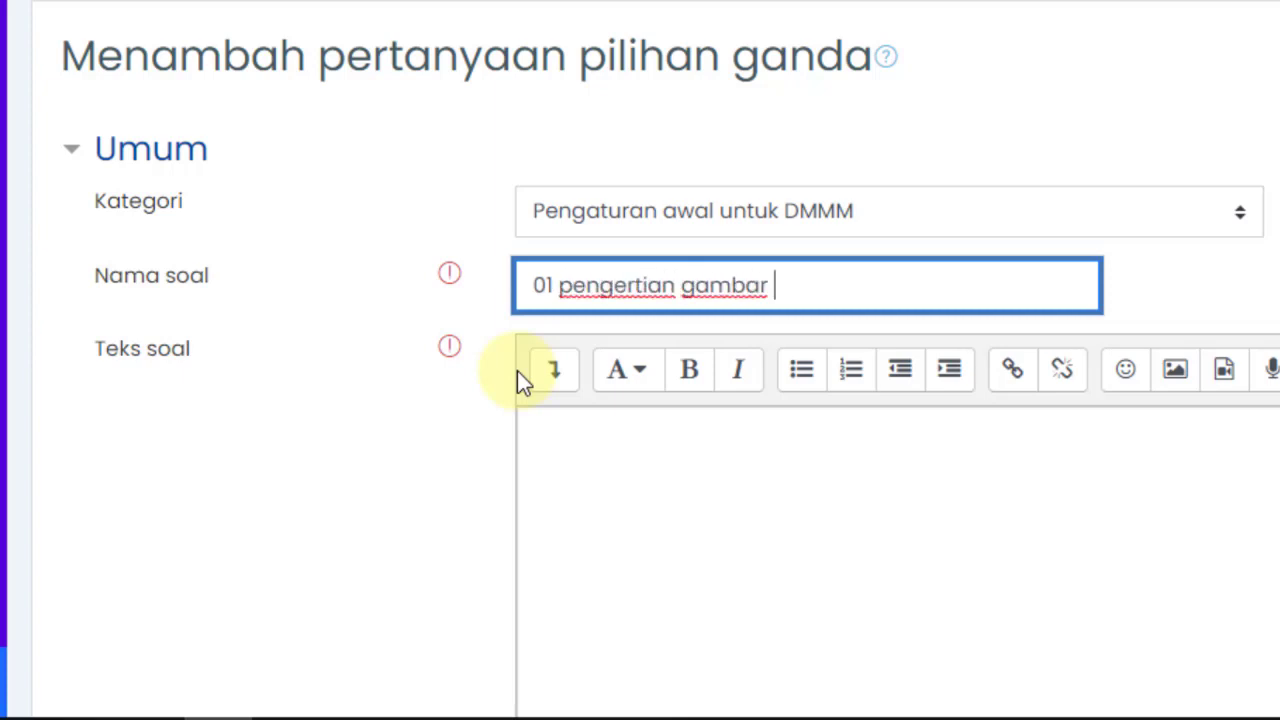
{"action": "type", "text": "bentuk"}
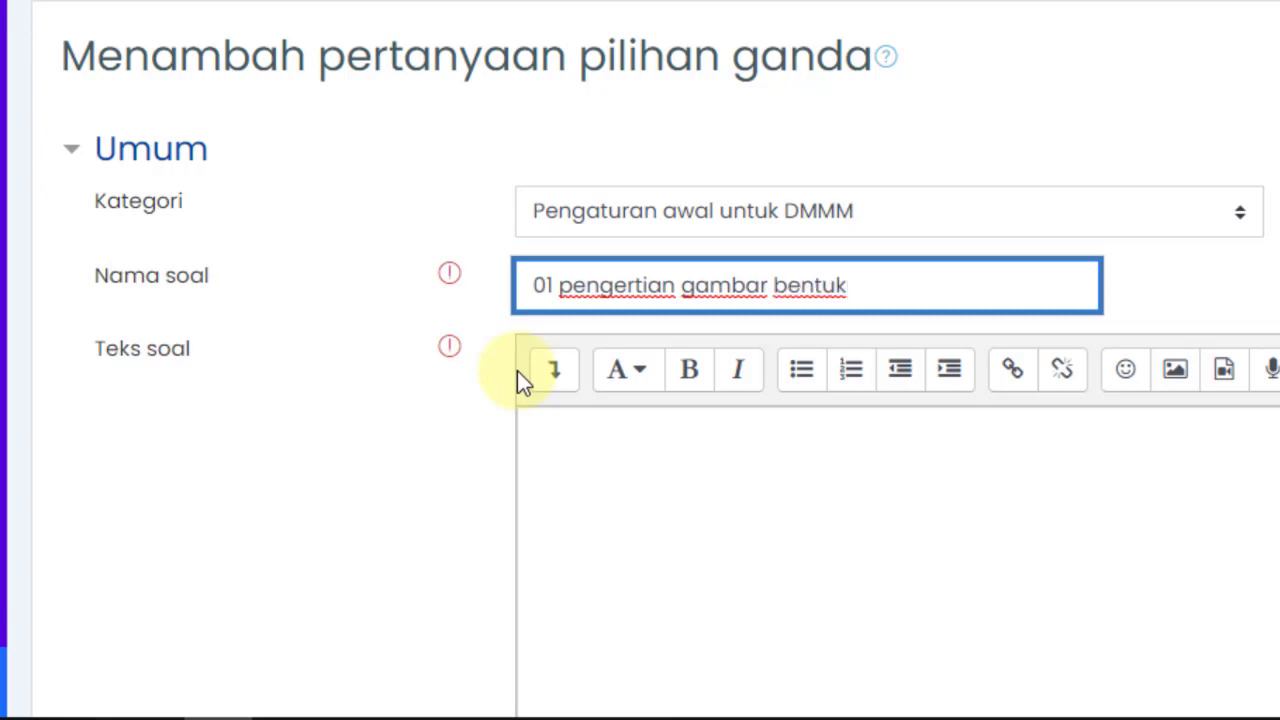
- Look over the question text field (Teks soal) of the new question
{"action": "left_click_drag", "start_coordinate": [80, 362], "coordinate": [228, 370]}
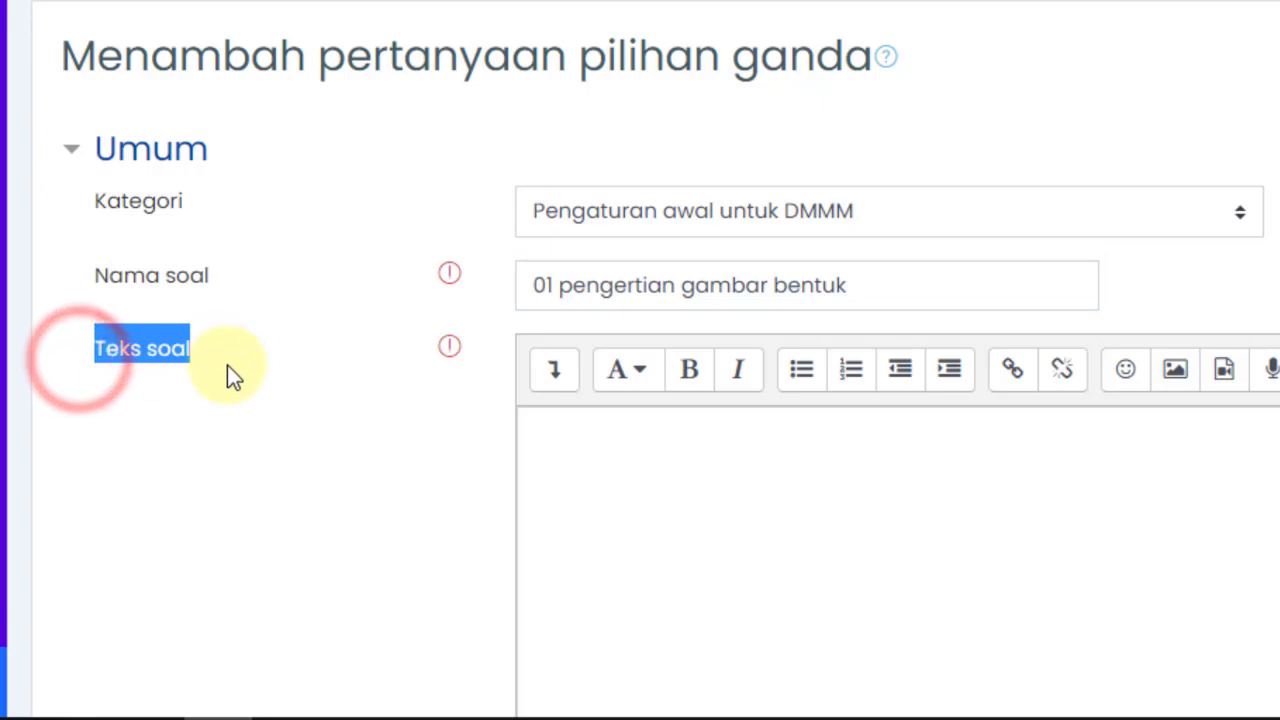
{"action": "left_click", "coordinate": [618, 445]}
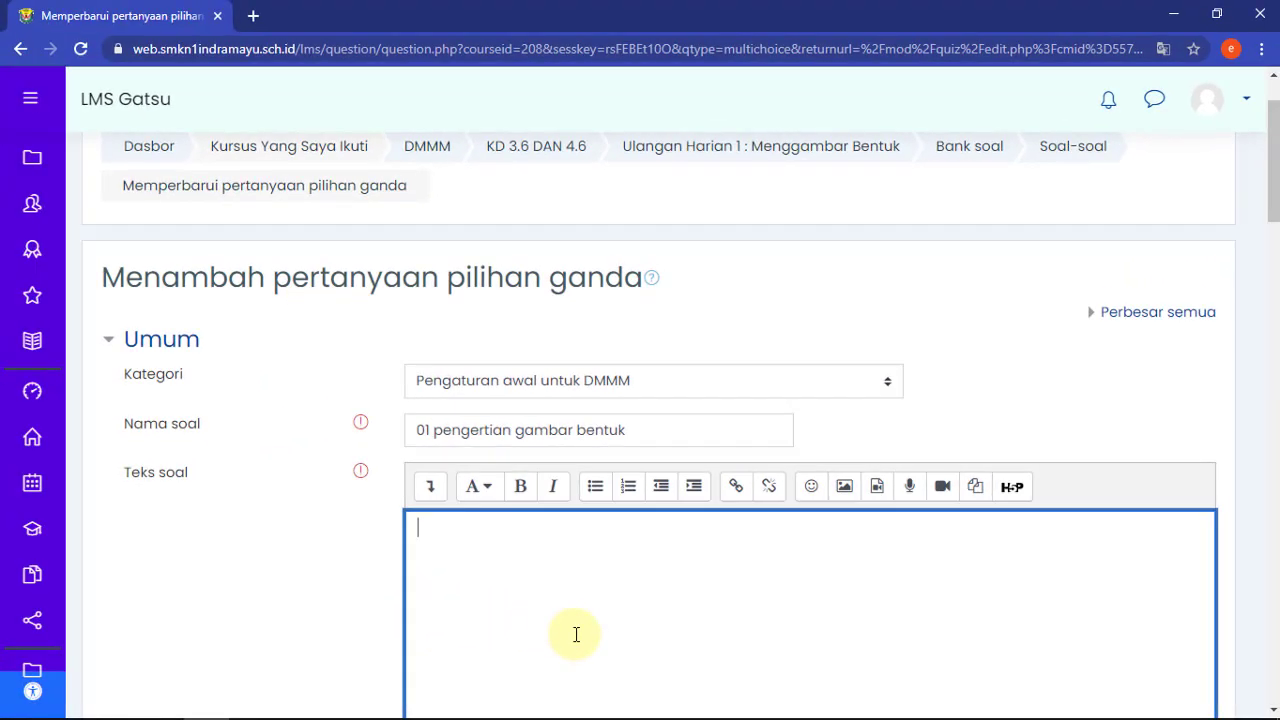
{"action": "scroll", "coordinate": [576, 634], "scroll_direction": "up", "scroll_amount": 1}
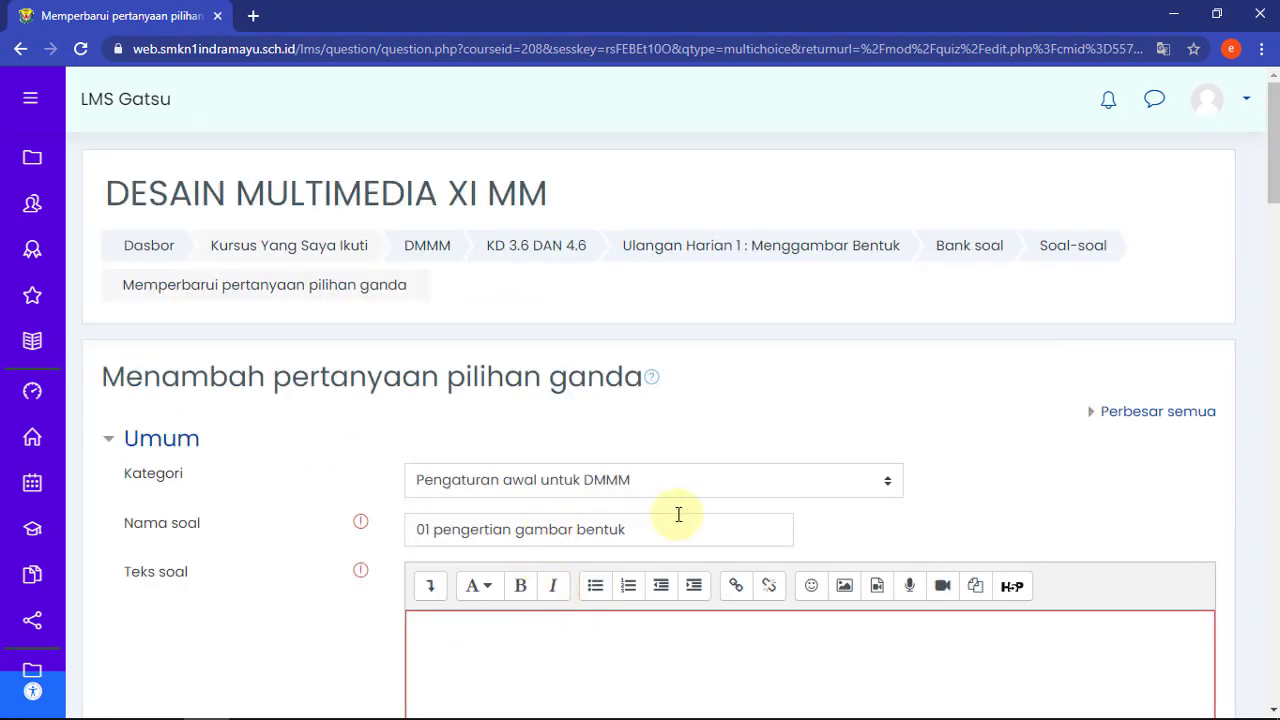
{"action": "left_click", "coordinate": [336, 643]}
{"action": "scroll", "coordinate": [337, 635], "scroll_direction": "down", "scroll_amount": 1}
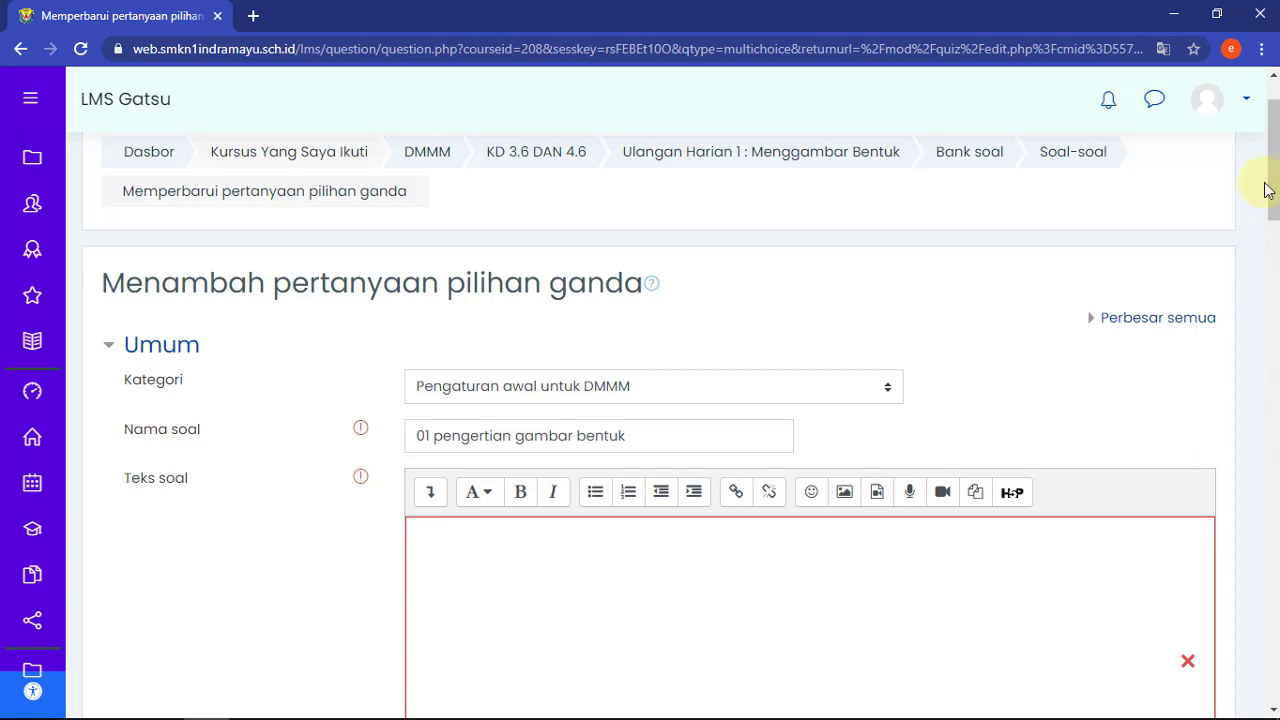
{"action": "left_click_drag", "start_coordinate": [1278, 153], "coordinate": [1279, 173]}
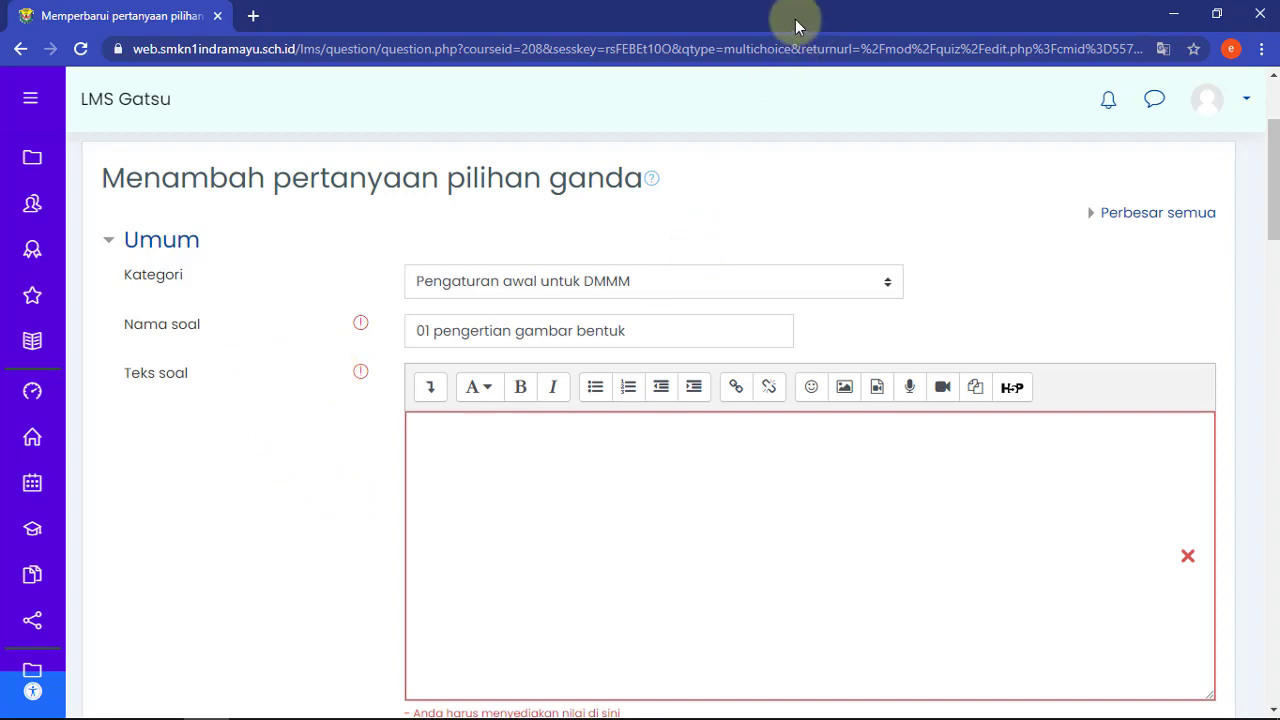
- Shrink the browser window to a little over half the screen's width and stretch it to full height
{"action": "left_click_drag", "start_coordinate": [795, 19], "coordinate": [489, 17]}
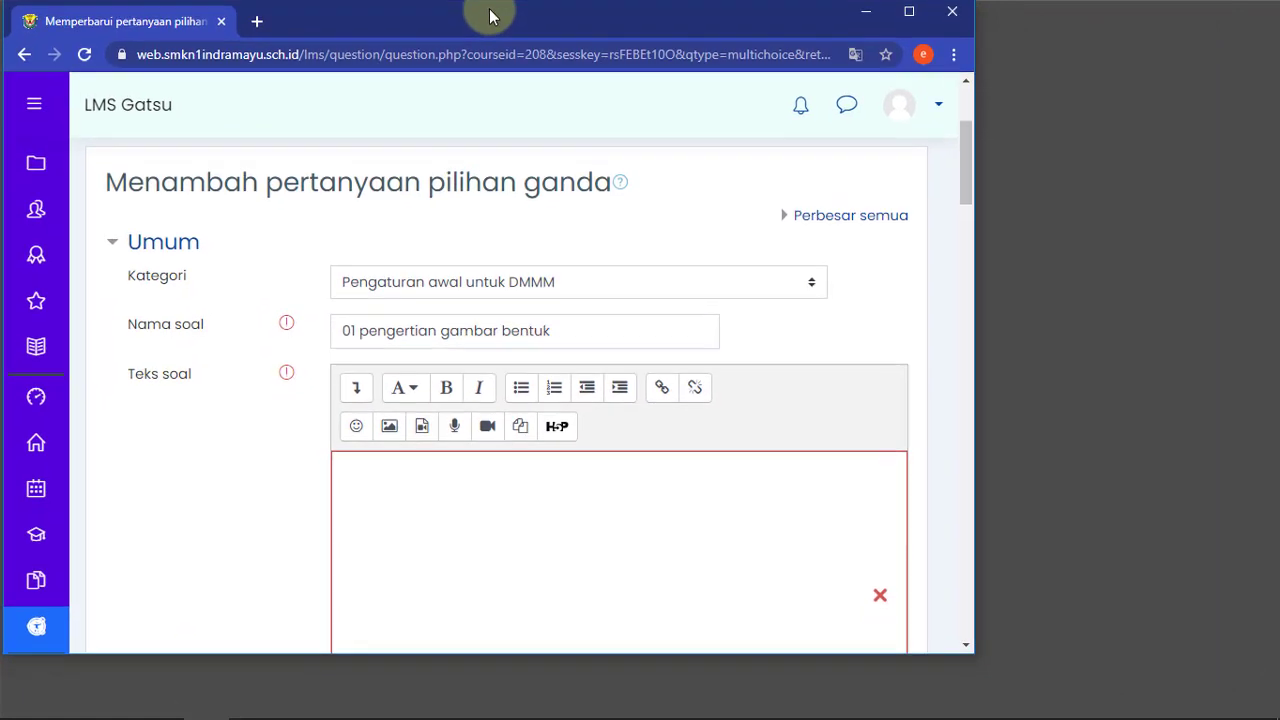
{"action": "left_click_drag", "start_coordinate": [974, 397], "coordinate": [723, 434]}
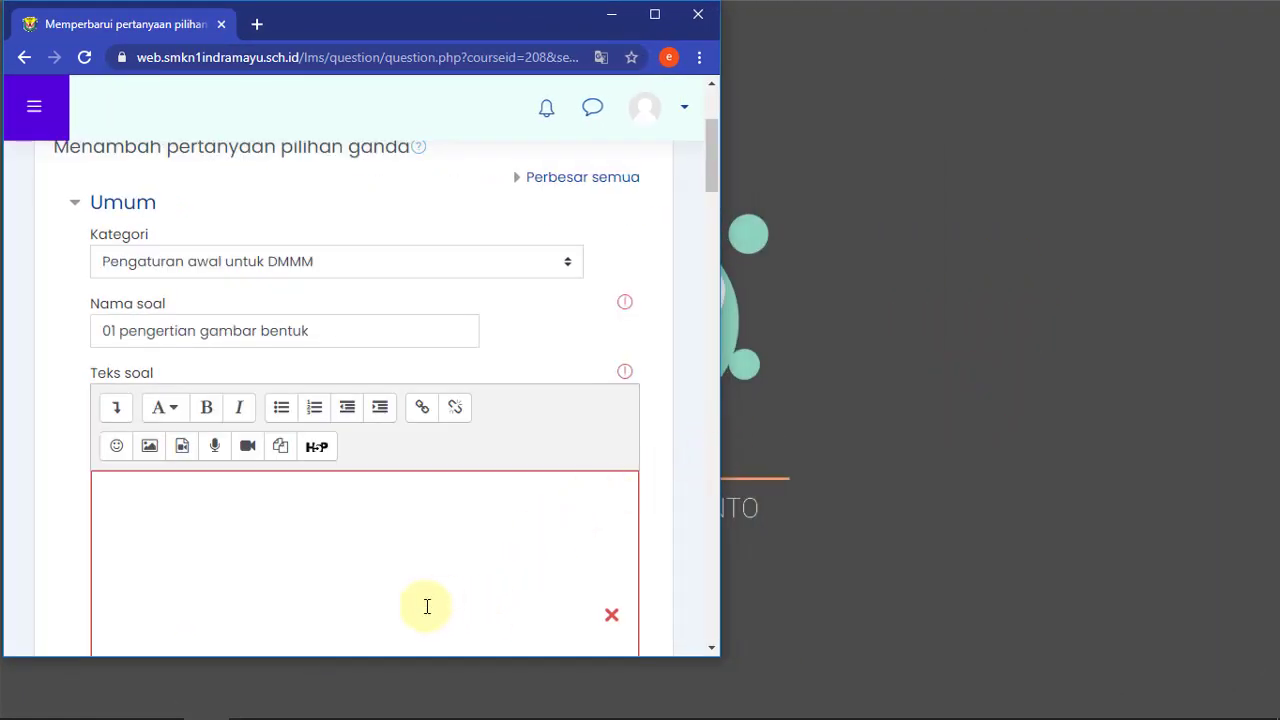
{"action": "left_click_drag", "start_coordinate": [416, 660], "coordinate": [423, 708]}
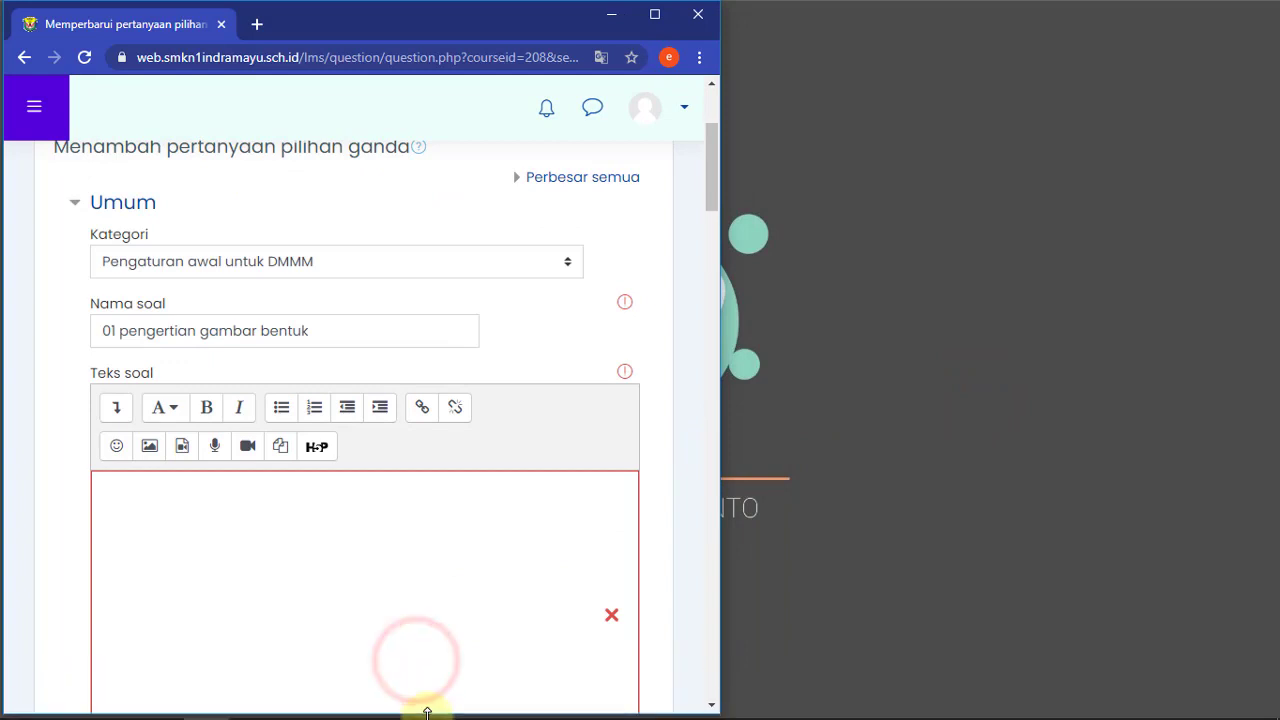
- Switch to the Word document SOAL 1.docx and fit its window beside the browser at full height
{"action": "left_click", "coordinate": [344, 701]}
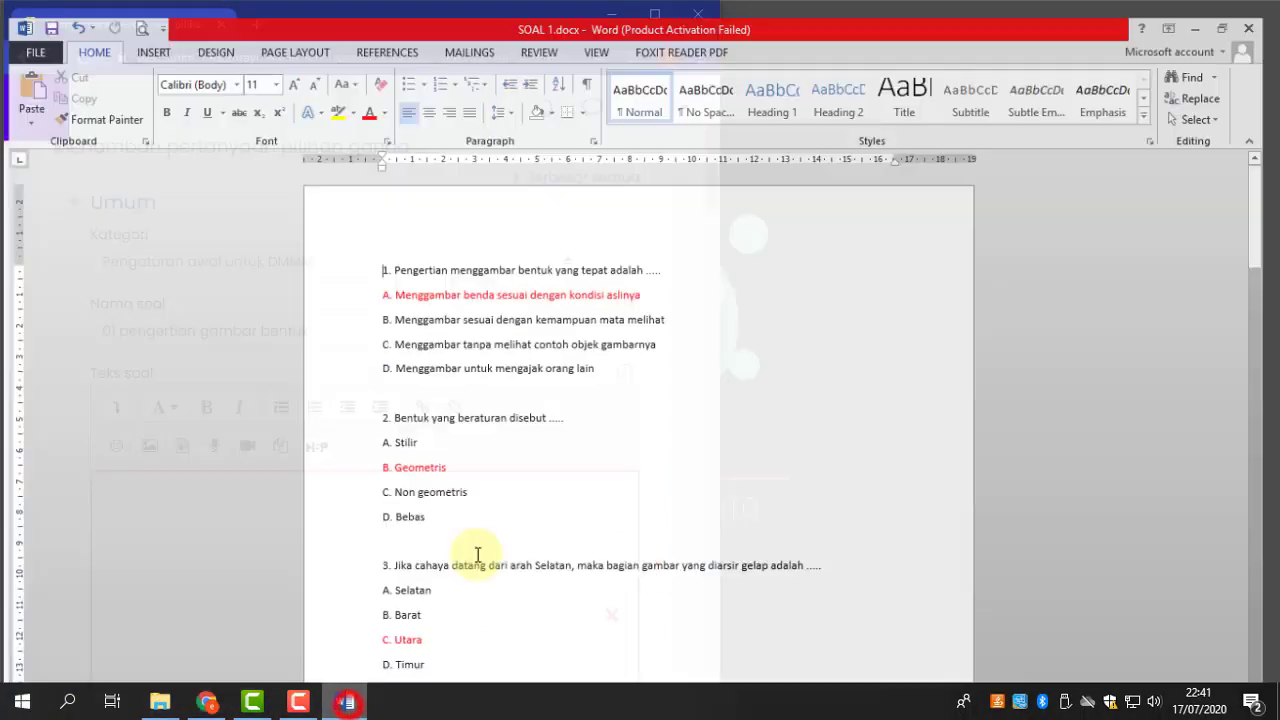
{"action": "double_click", "coordinate": [1064, 20]}
{"action": "left_click_drag", "start_coordinate": [988, 52], "coordinate": [973, 13]}
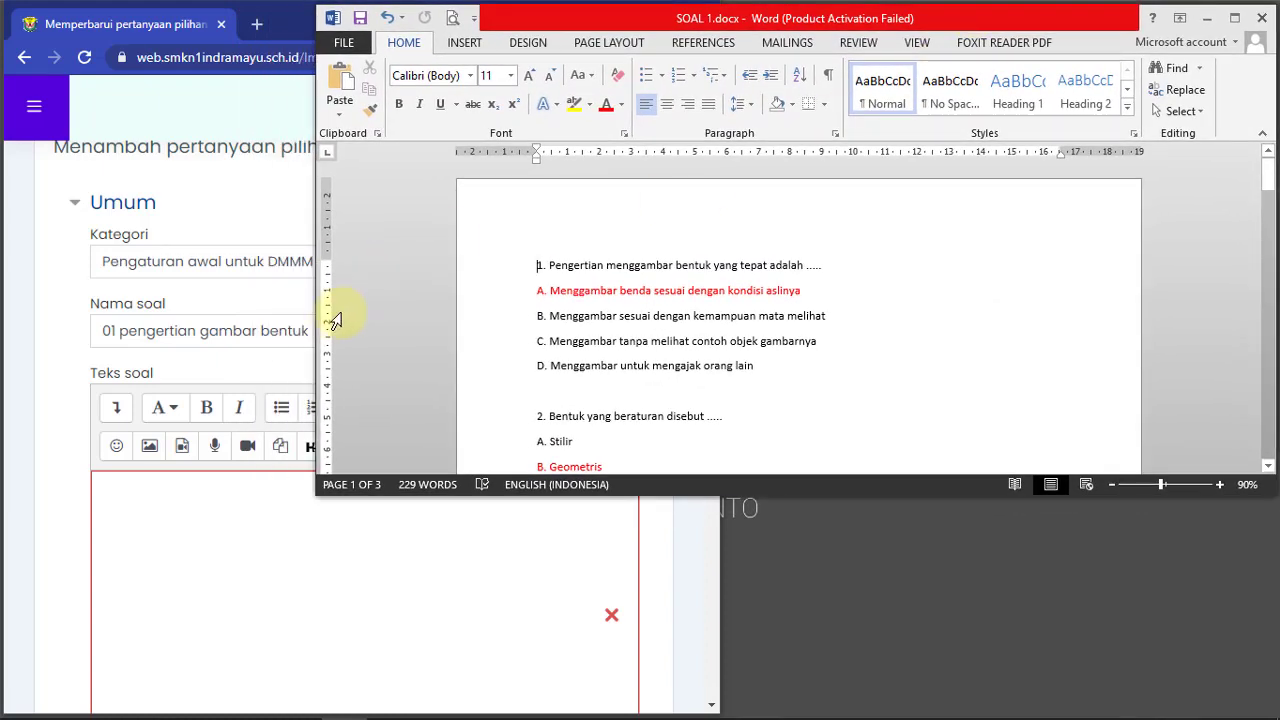
{"action": "left_click_drag", "start_coordinate": [314, 318], "coordinate": [716, 298]}
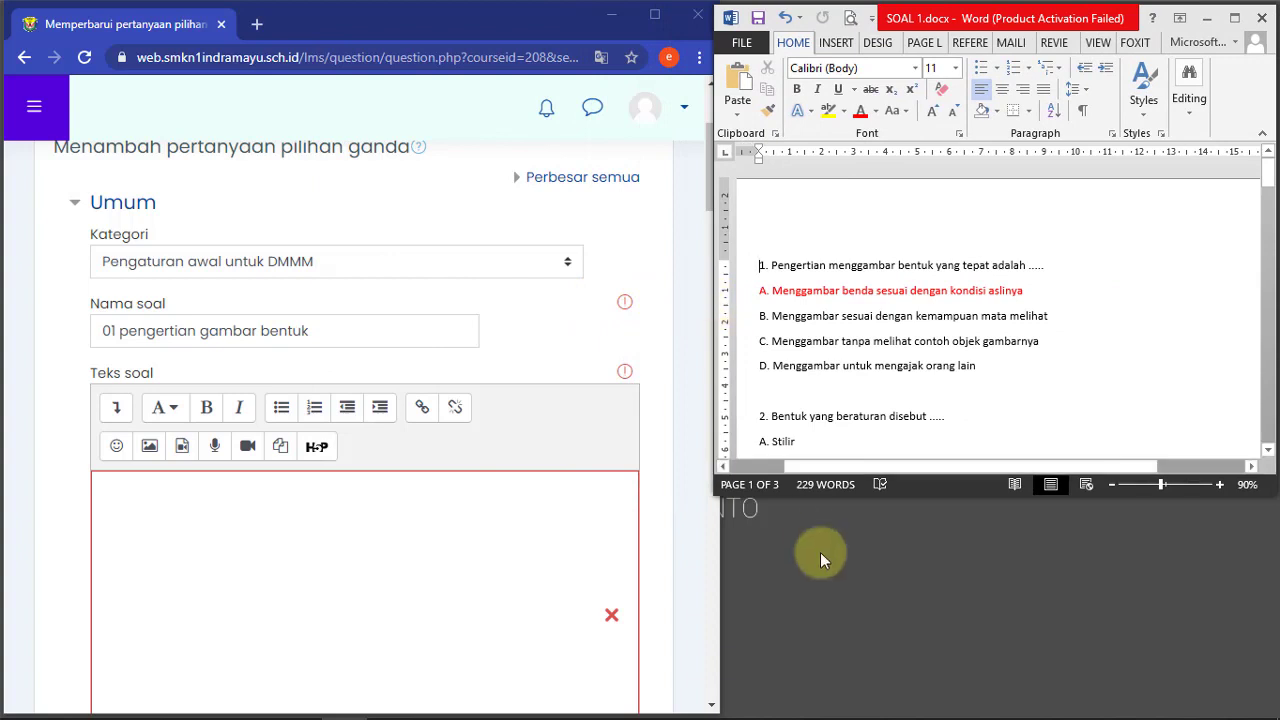
{"action": "left_click_drag", "start_coordinate": [815, 496], "coordinate": [826, 718]}
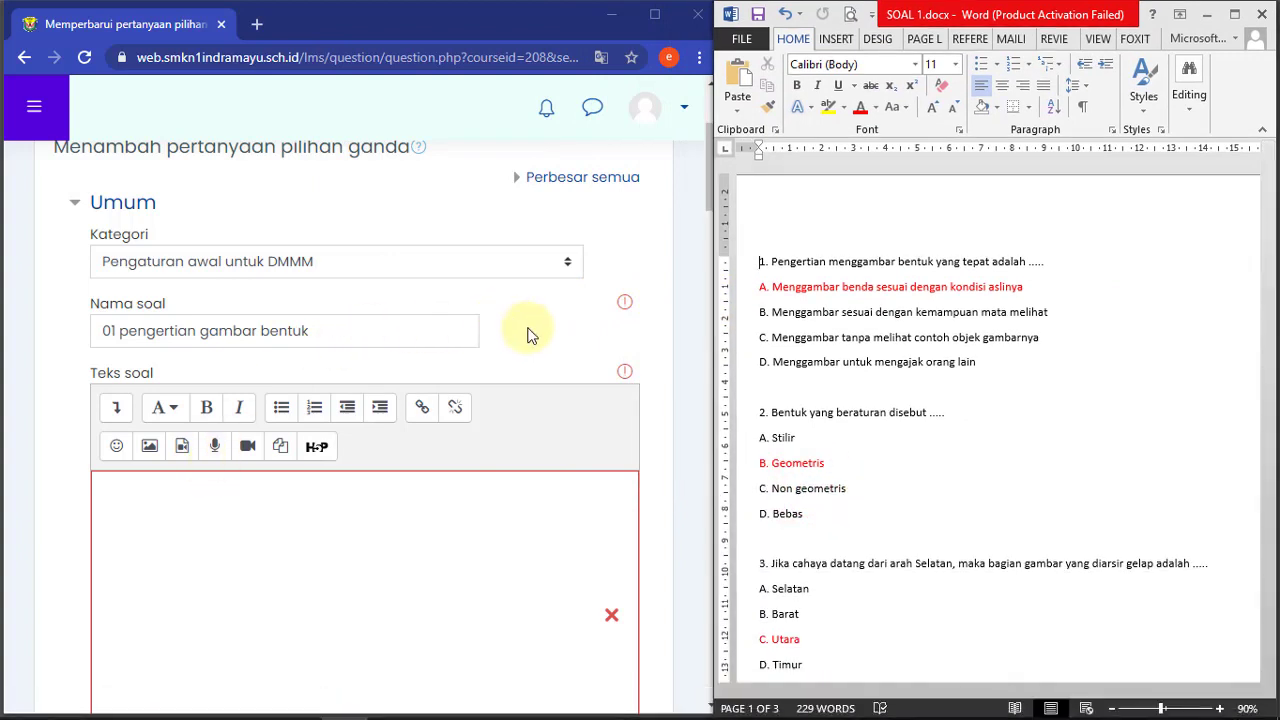
{"action": "left_click", "coordinate": [125, 324]}
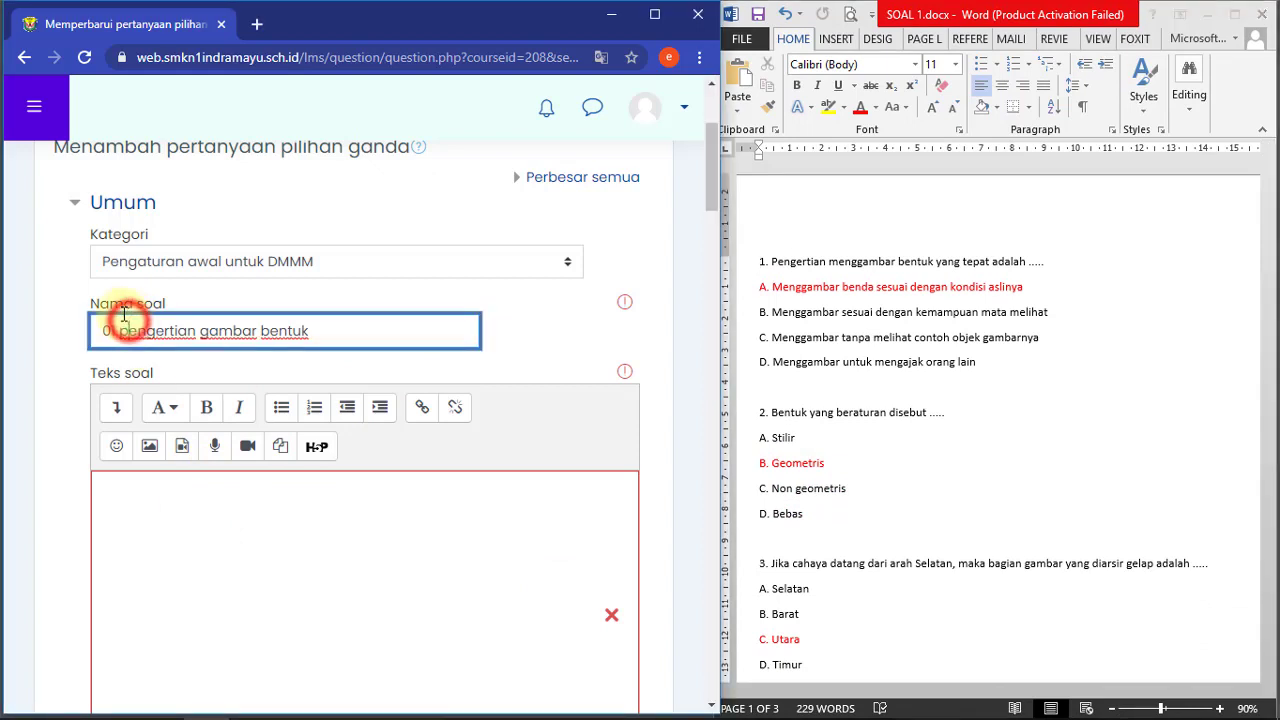
{"action": "left_click", "coordinate": [826, 289]}
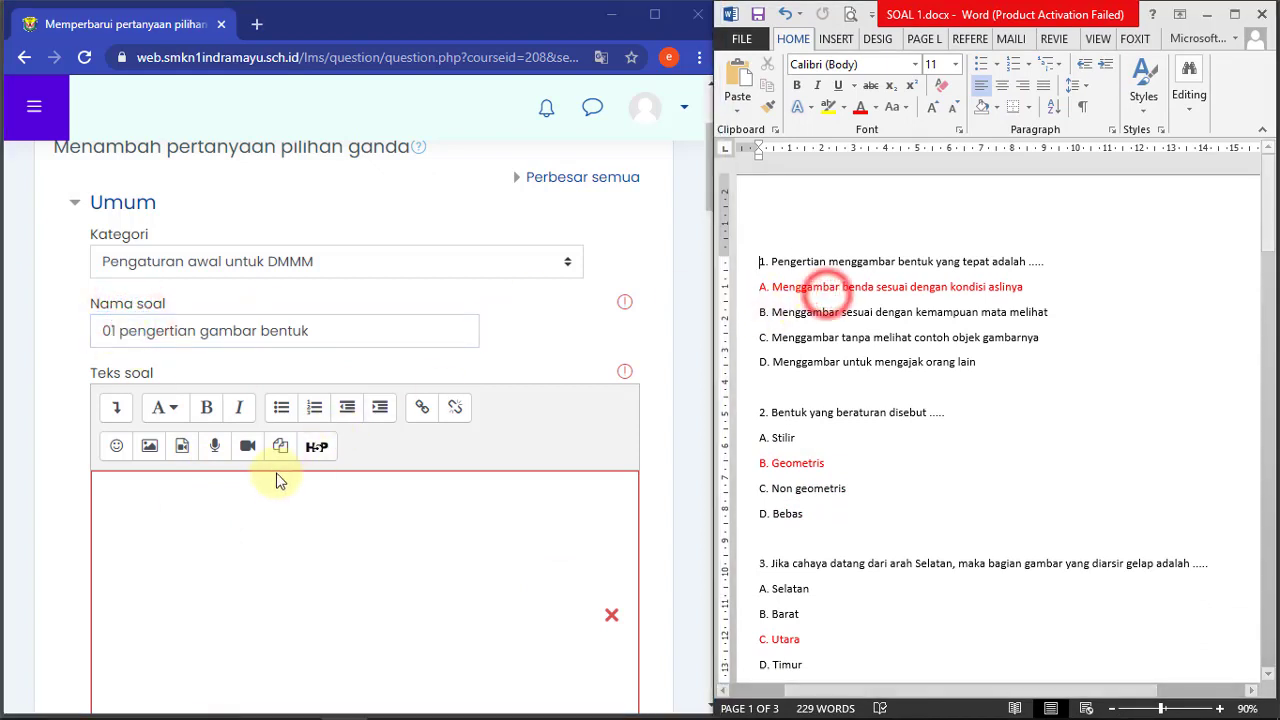
{"action": "left_click", "coordinate": [237, 507]}
{"action": "left_click_drag", "start_coordinate": [86, 371], "coordinate": [168, 378]}
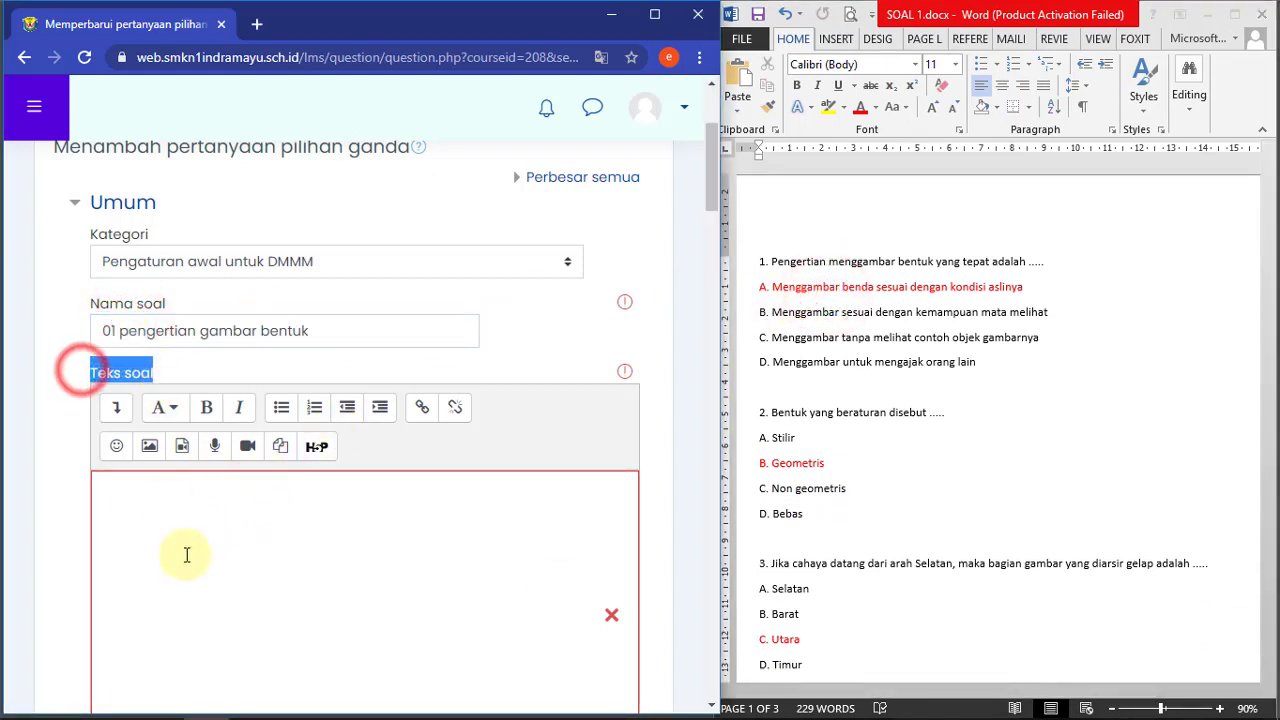
- Copy question 1's text "Pengertian menggambar bentuk yang tepat adalah ....." from the Word document into the Teks soal field
{"action": "left_click", "coordinate": [183, 560]}
{"action": "left_click_drag", "start_coordinate": [771, 262], "coordinate": [1048, 264]}
{"action": "key", "text": "ctrl+c"}
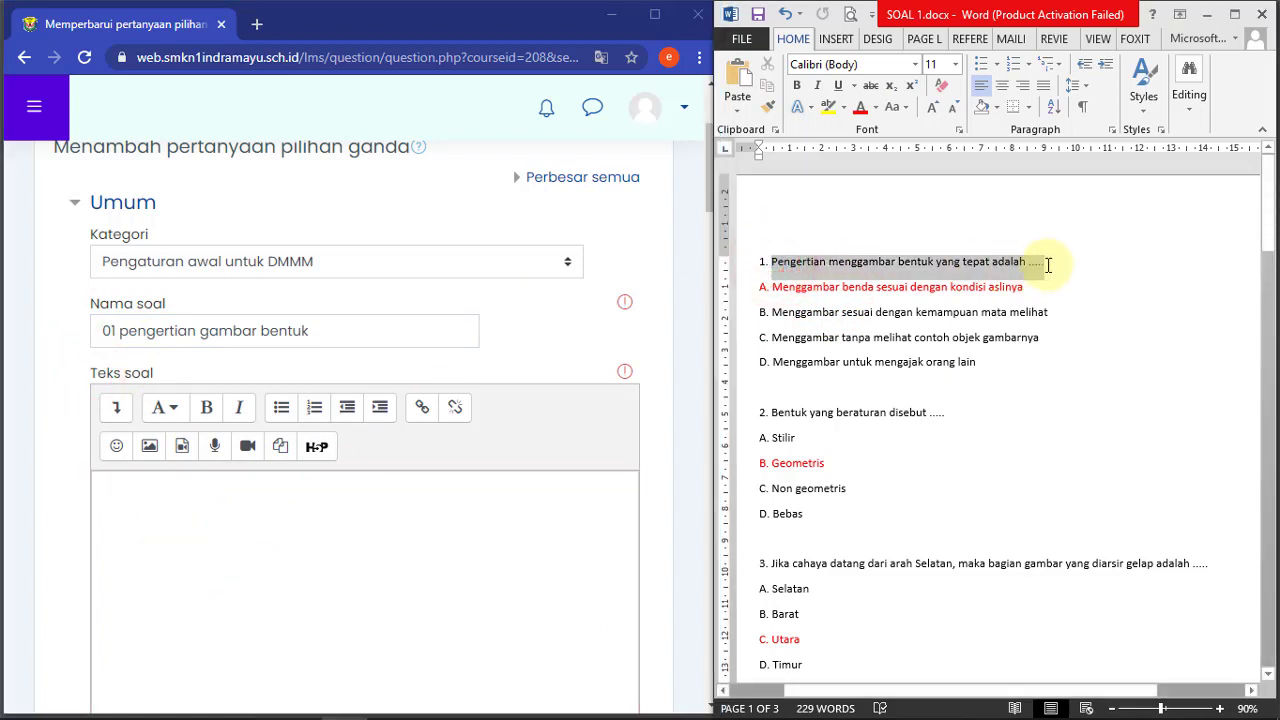
{"action": "left_click", "coordinate": [765, 268]}
{"action": "left_click", "coordinate": [309, 518]}
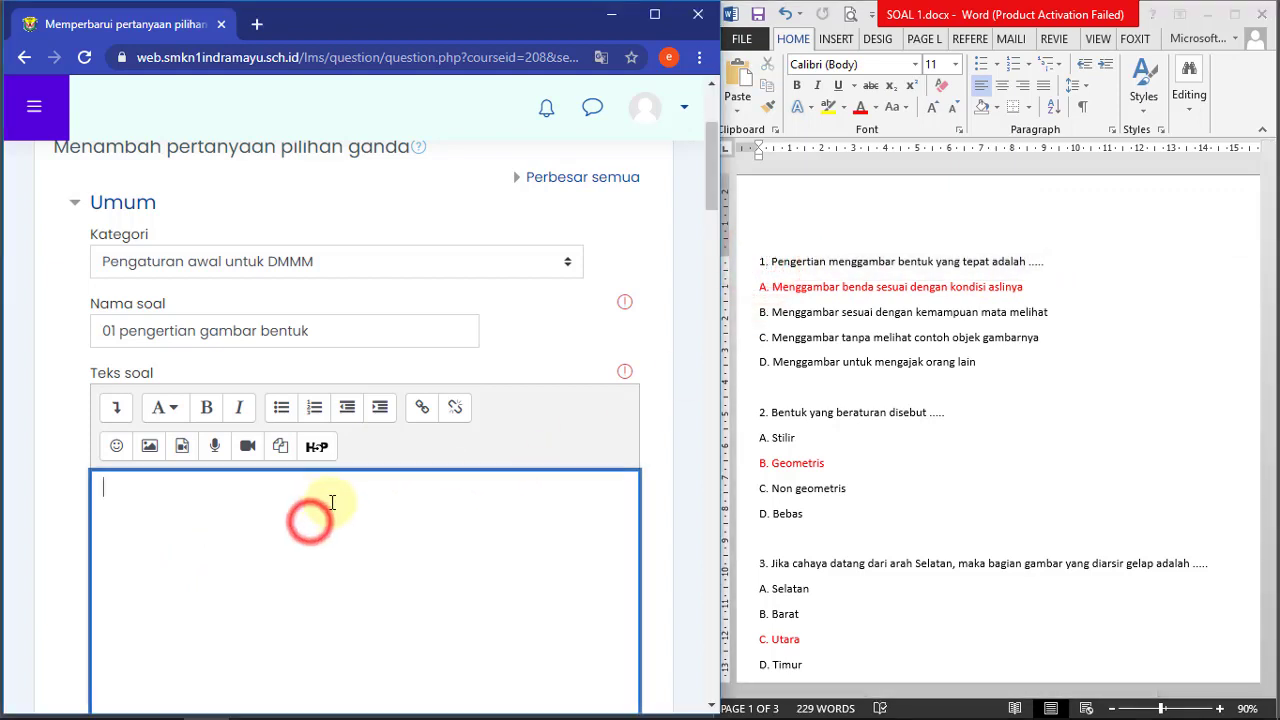
{"action": "key", "text": "ctrl+v"}
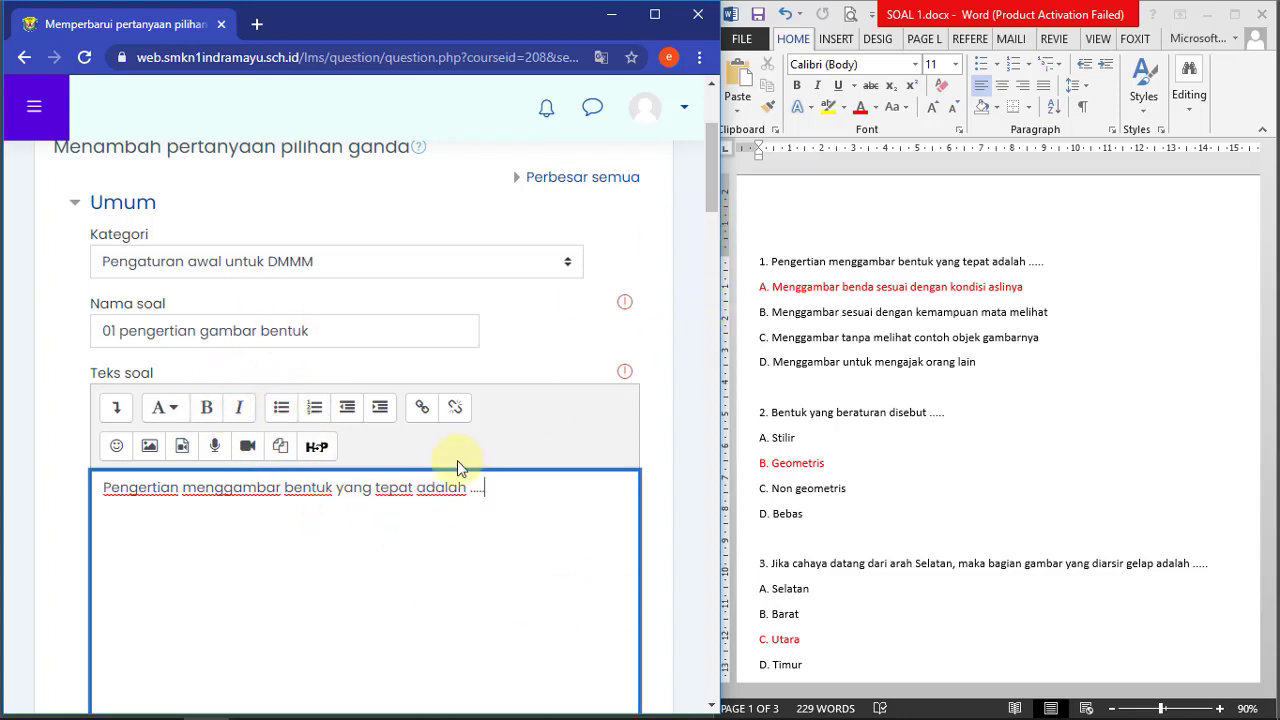
{"action": "left_click", "coordinate": [517, 497]}
{"action": "left_click_drag", "start_coordinate": [517, 497], "coordinate": [51, 523]}
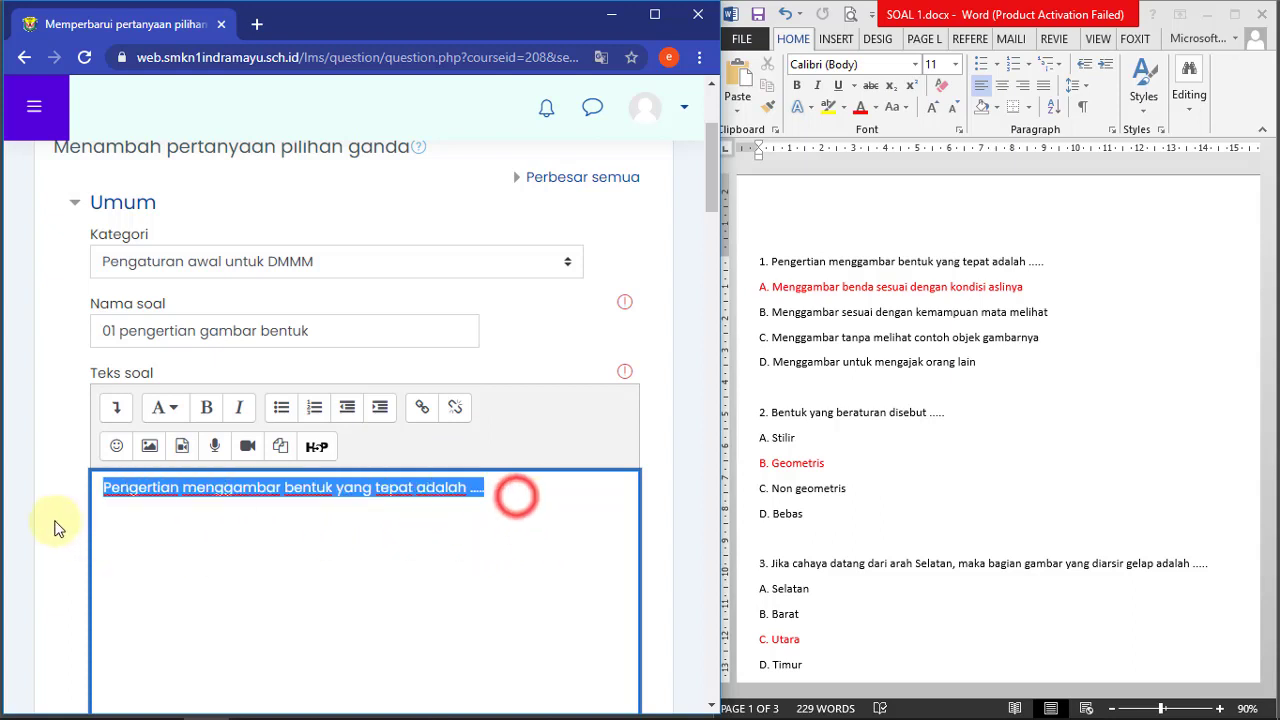
{"action": "left_click", "coordinate": [663, 372]}
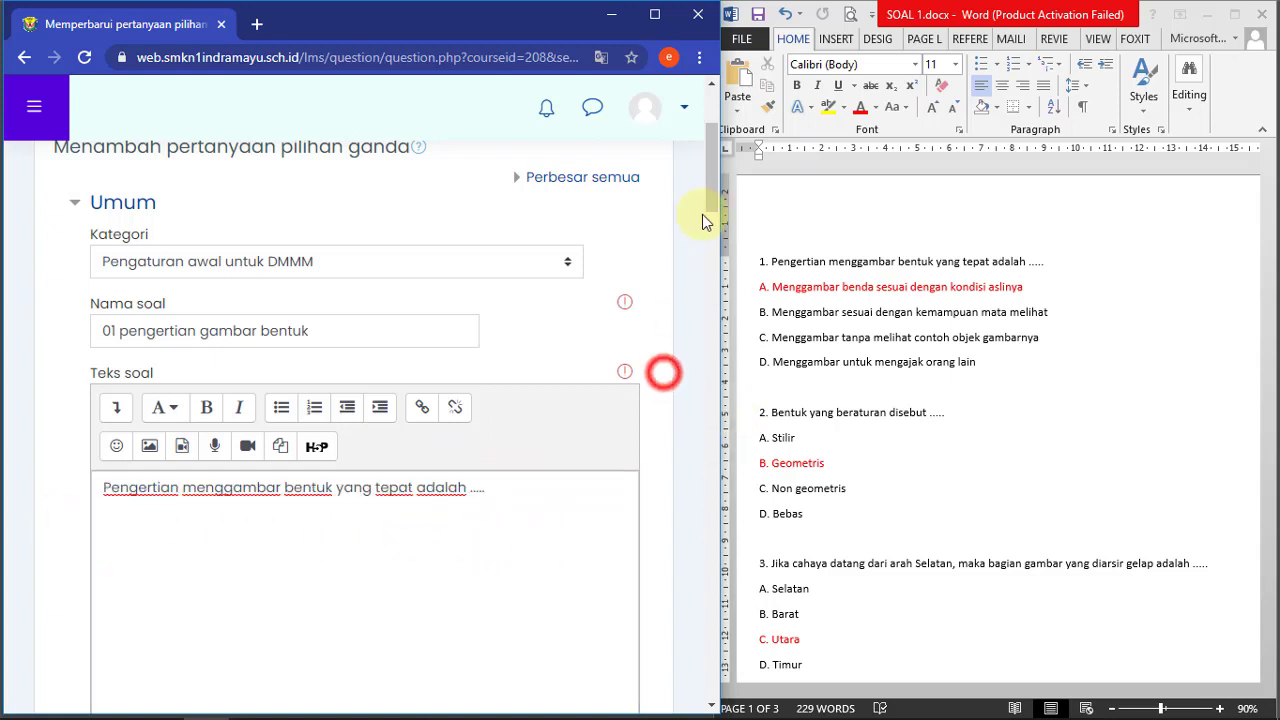
- Examine the Jawaban section's Pilih 1 field alongside answer A of question 1 in the Word document
{"action": "left_click", "coordinate": [785, 287]}
{"action": "left_click", "coordinate": [813, 288]}
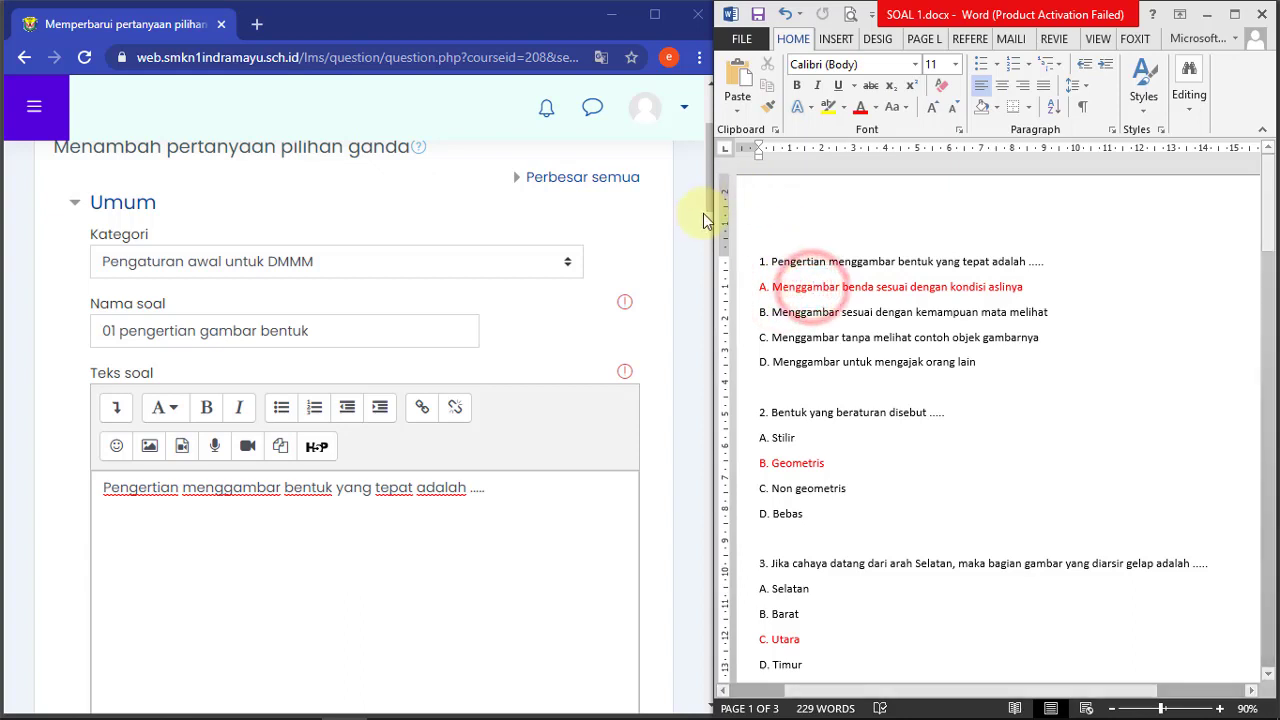
{"action": "left_click", "coordinate": [666, 257]}
{"action": "left_click_drag", "start_coordinate": [711, 193], "coordinate": [713, 351]}
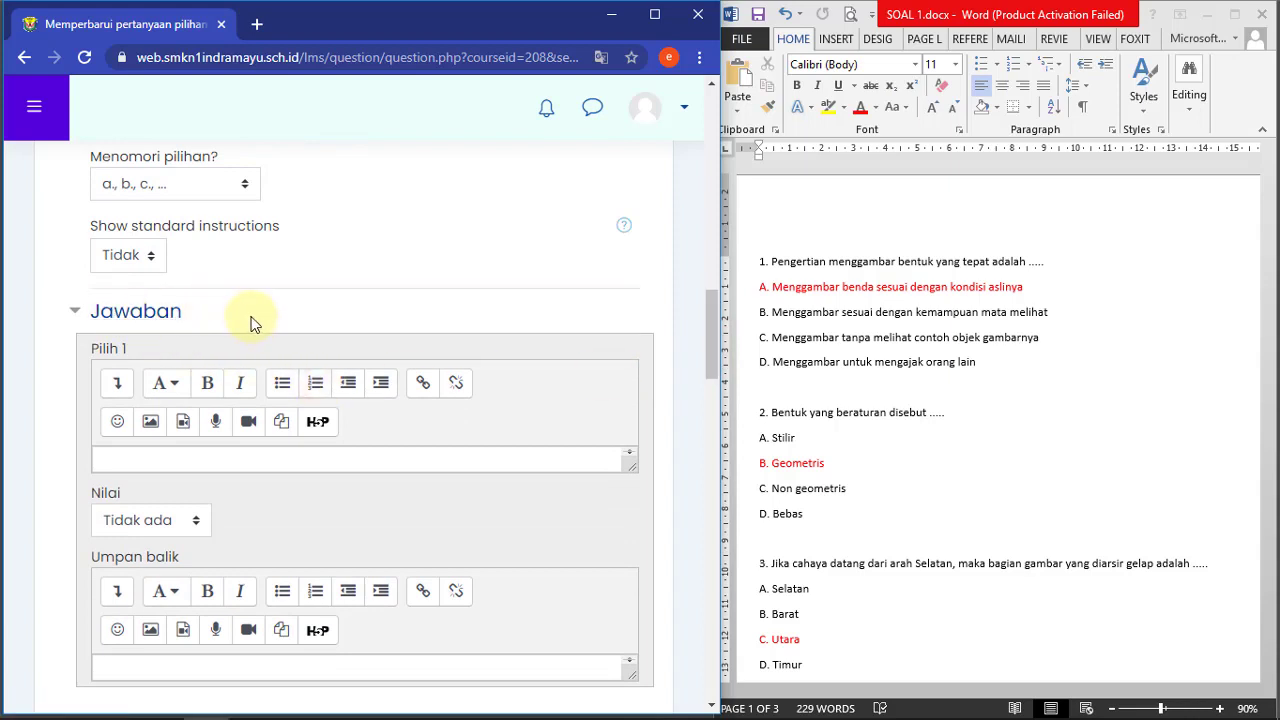
{"action": "left_click_drag", "start_coordinate": [250, 314], "coordinate": [93, 312]}
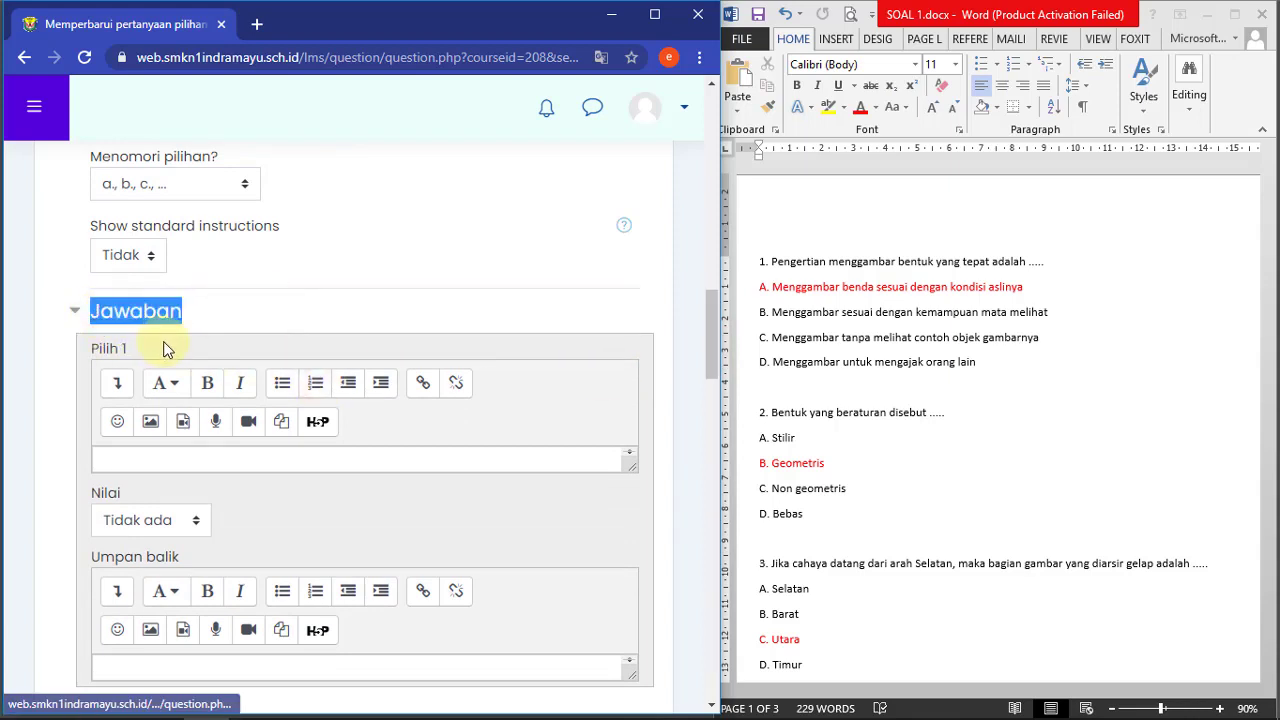
{"action": "left_click_drag", "start_coordinate": [138, 348], "coordinate": [91, 348]}
{"action": "left_click", "coordinate": [807, 287]}
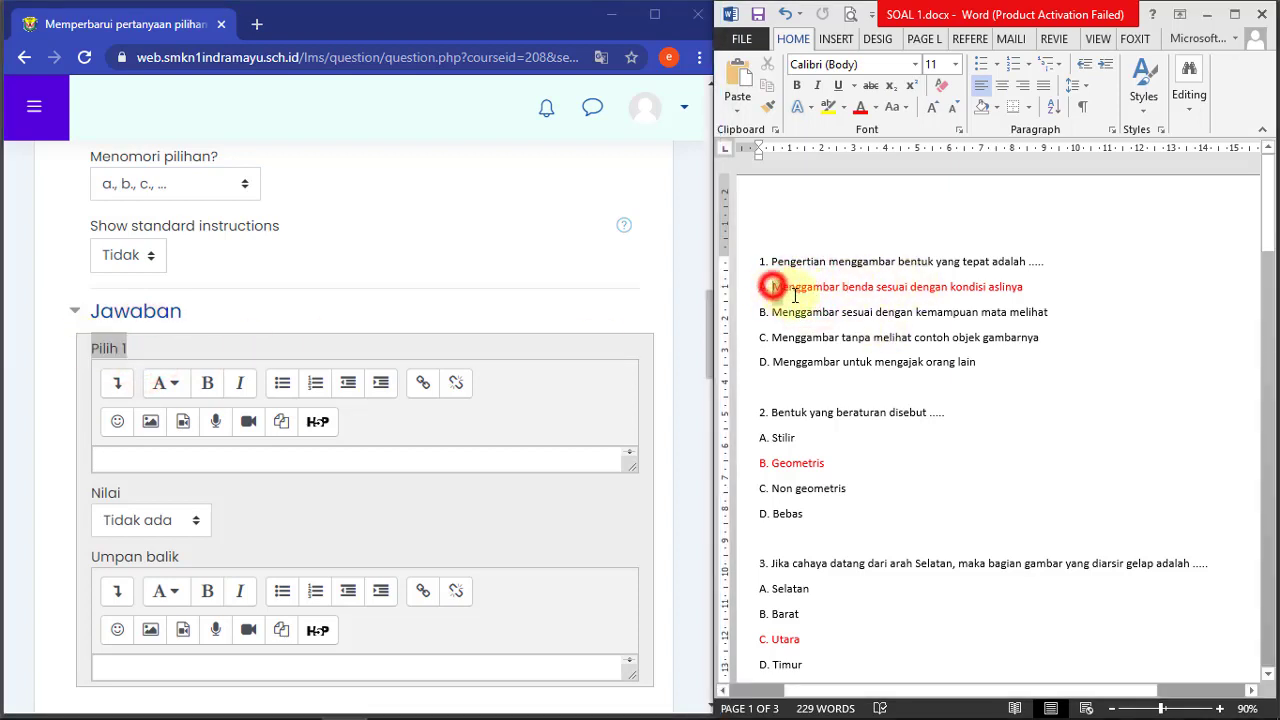
{"action": "left_click_drag", "start_coordinate": [794, 293], "coordinate": [878, 291]}
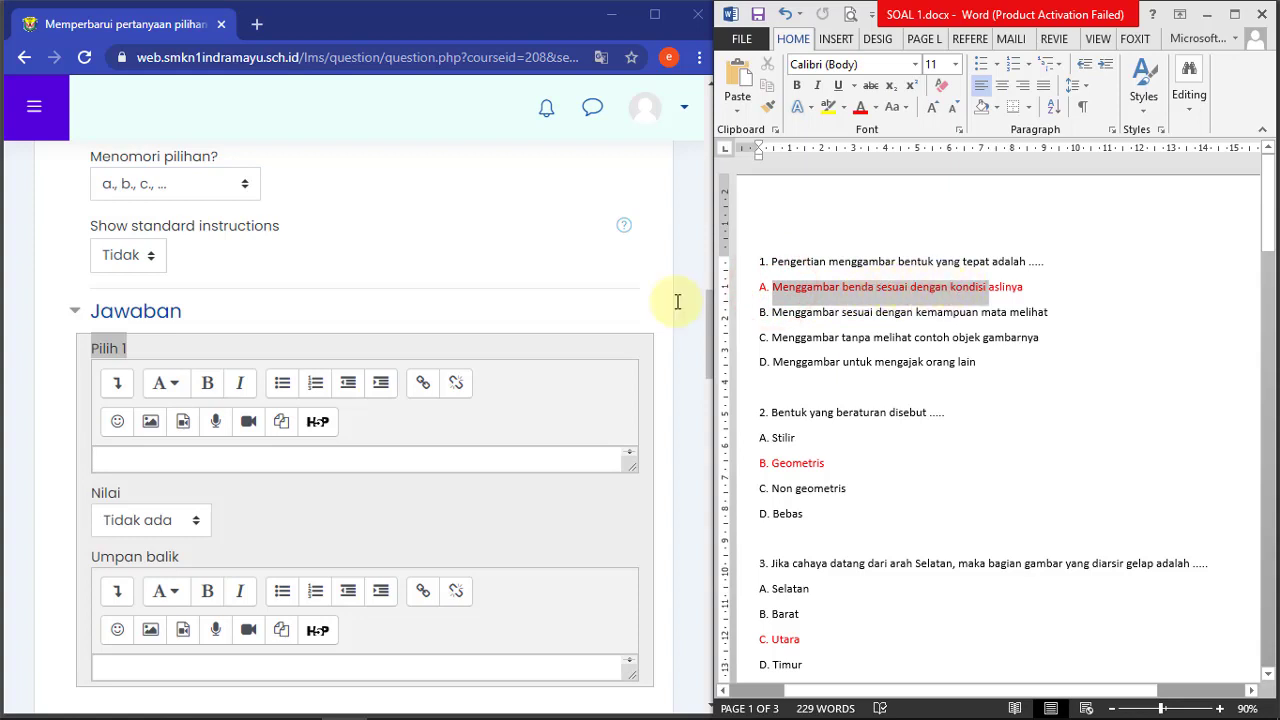
{"action": "left_click_drag", "start_coordinate": [677, 302], "coordinate": [630, 312]}
{"action": "left_click", "coordinate": [237, 347]}
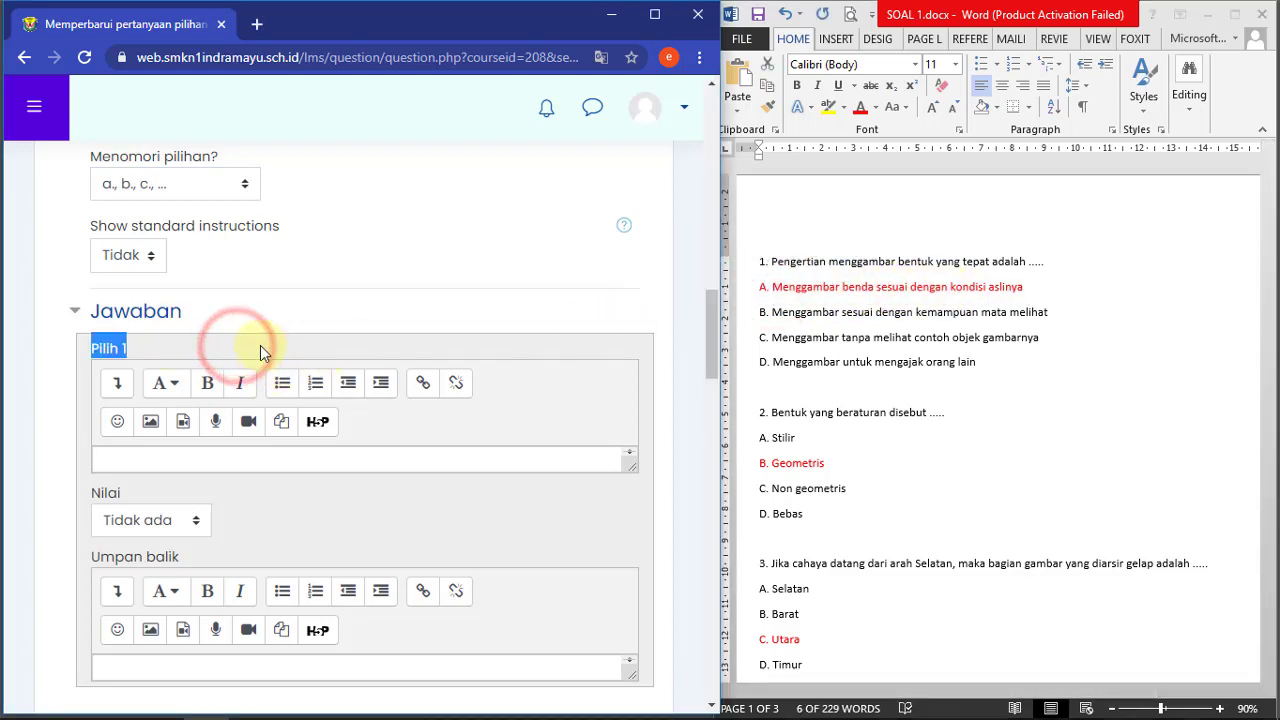
{"action": "left_click", "coordinate": [172, 459]}
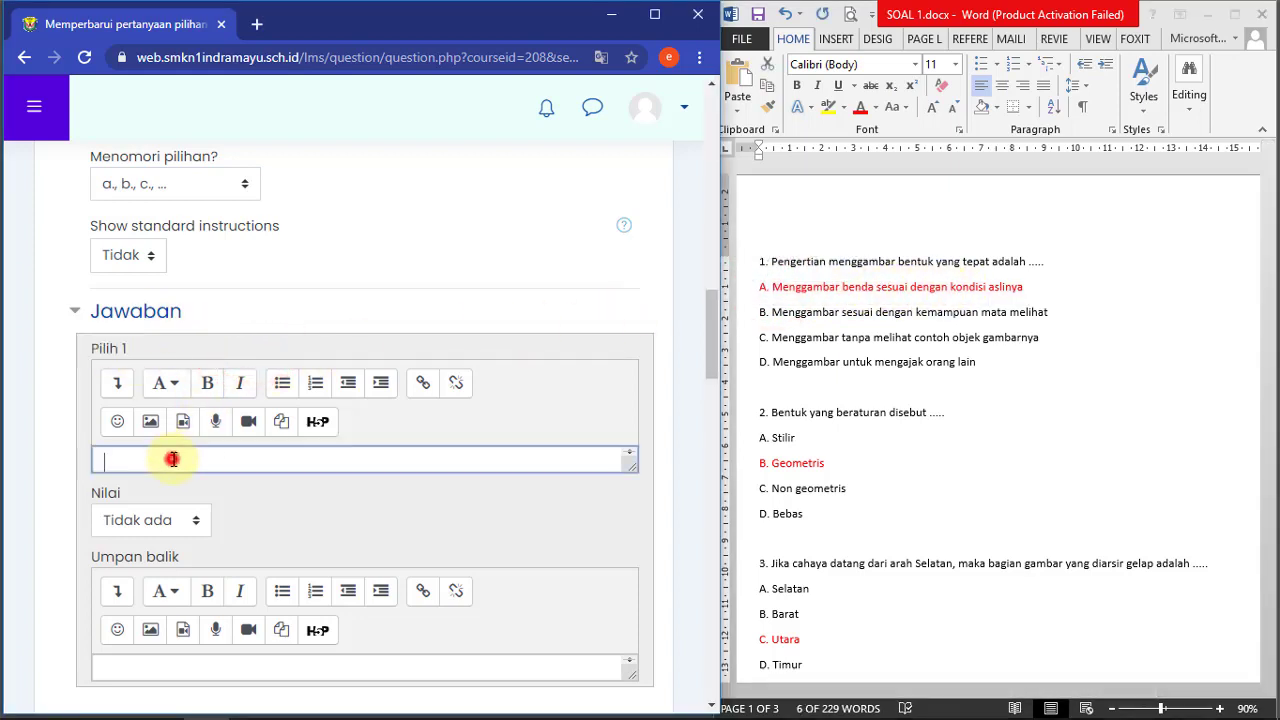
- Set the font colour of answer options A to D of question 1 in the Word document to Automatic
{"action": "left_click", "coordinate": [815, 295]}
{"action": "left_click", "coordinate": [877, 314]}
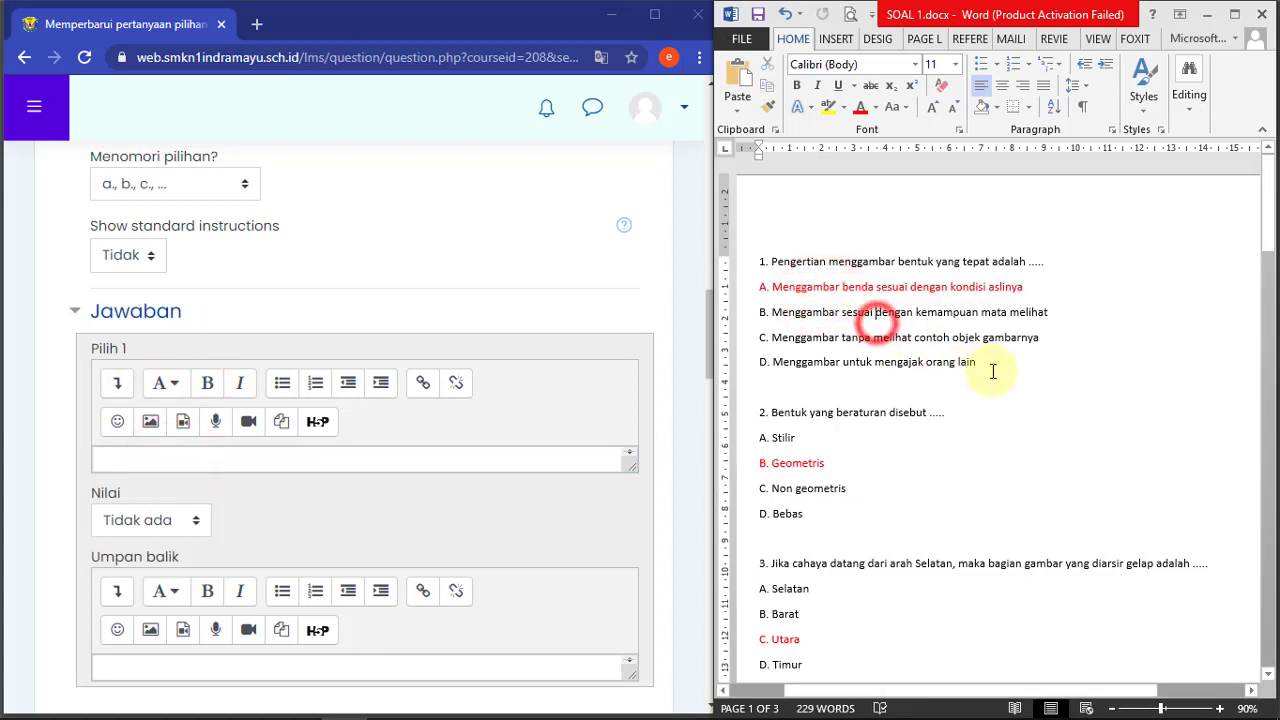
{"action": "left_click", "coordinate": [797, 284]}
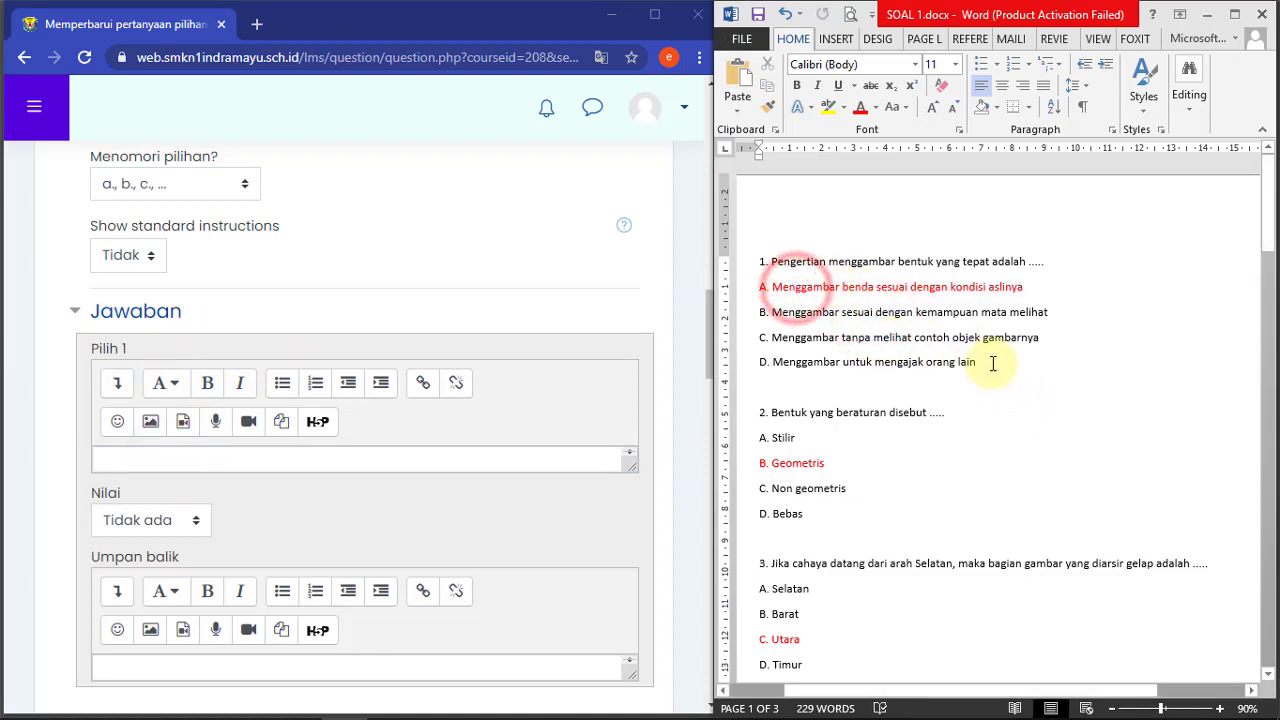
{"action": "left_click_drag", "start_coordinate": [991, 362], "coordinate": [773, 295]}
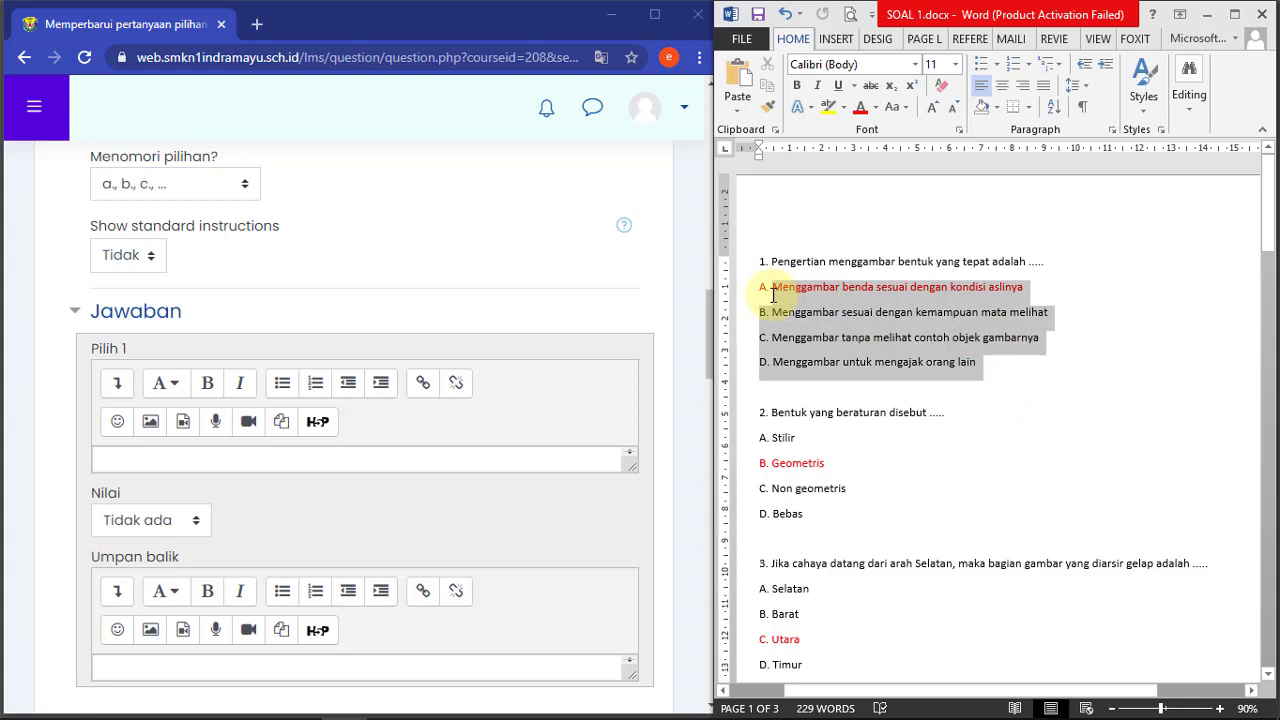
{"action": "left_click", "coordinate": [868, 318]}
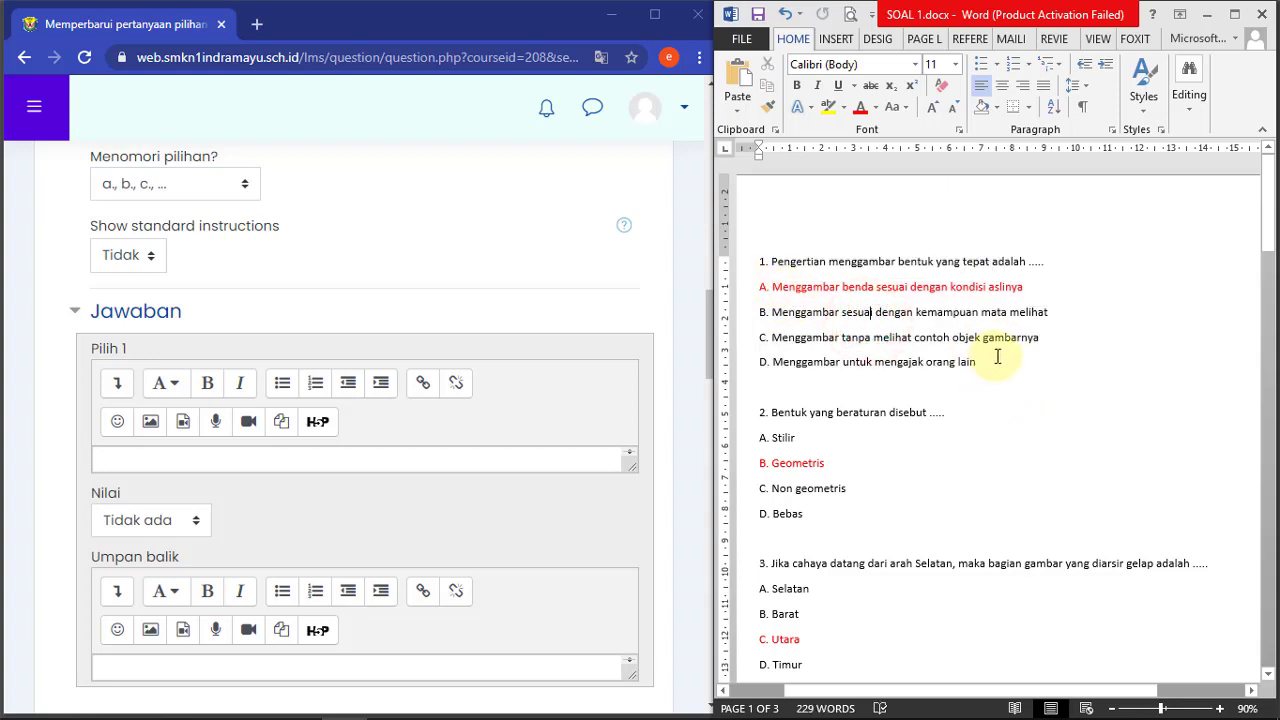
{"action": "left_click_drag", "start_coordinate": [997, 356], "coordinate": [755, 287]}
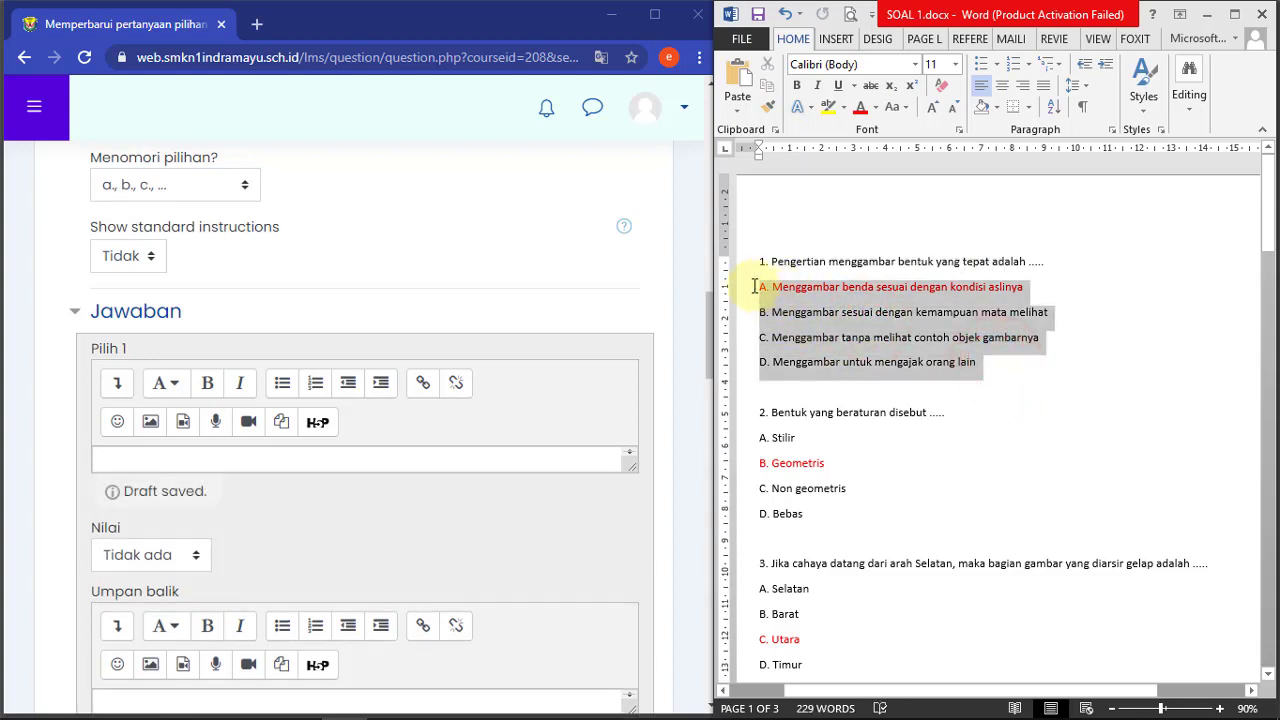
{"action": "left_click", "coordinate": [875, 257]}
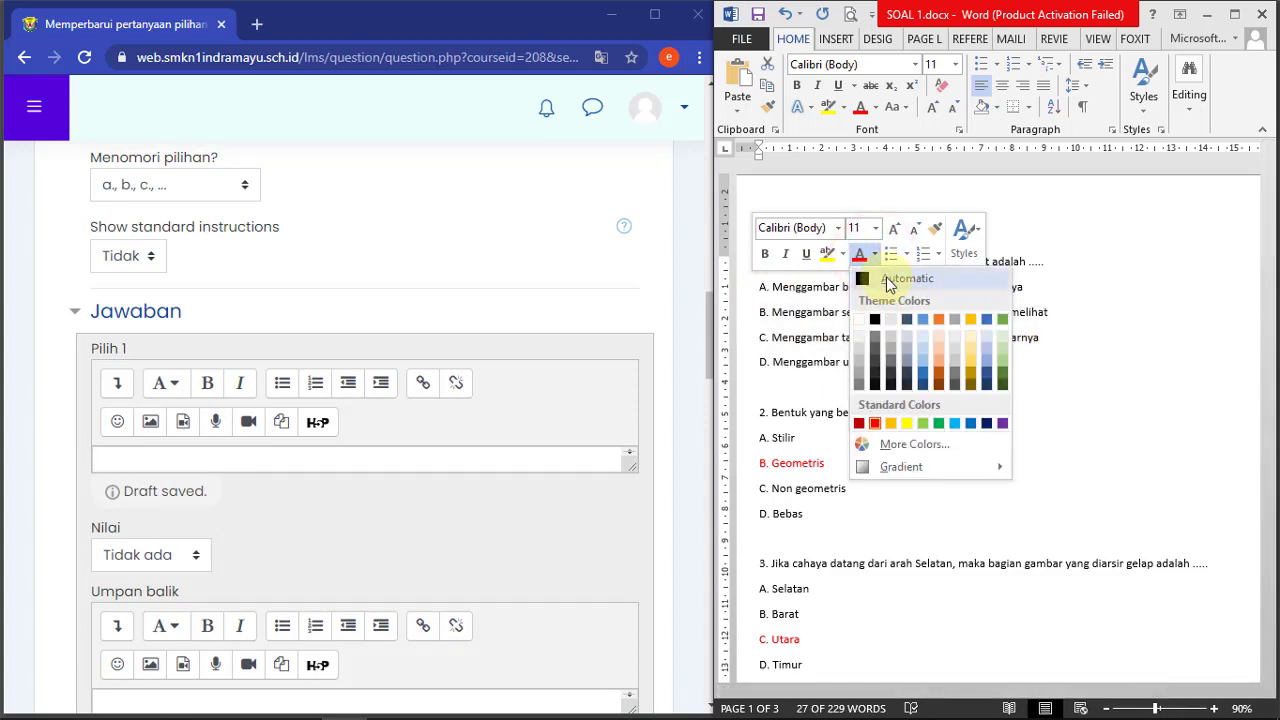
{"action": "left_click", "coordinate": [887, 280]}
{"action": "left_click", "coordinate": [840, 312]}
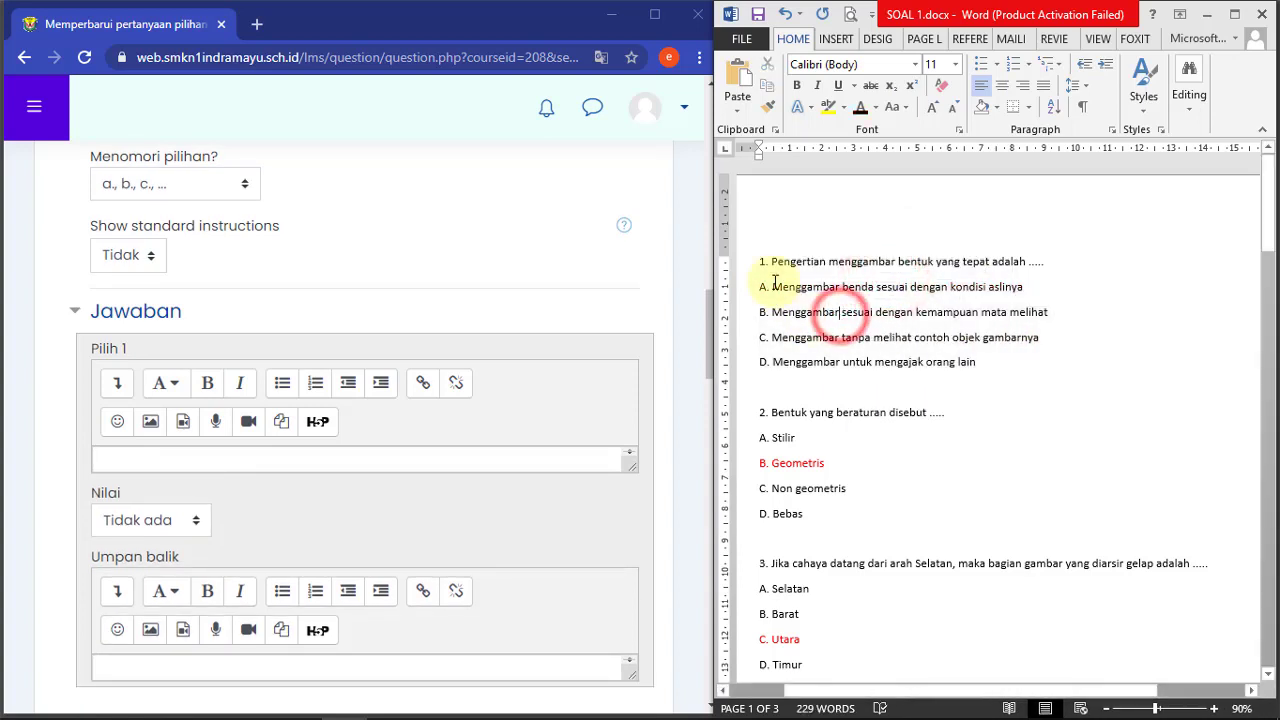
- Copy answer A's text "Menggambar benda sesuai dengan kondisi aslinya" without its letter into Pilih 1, making that field taller
{"action": "left_click_drag", "start_coordinate": [776, 288], "coordinate": [1025, 286]}
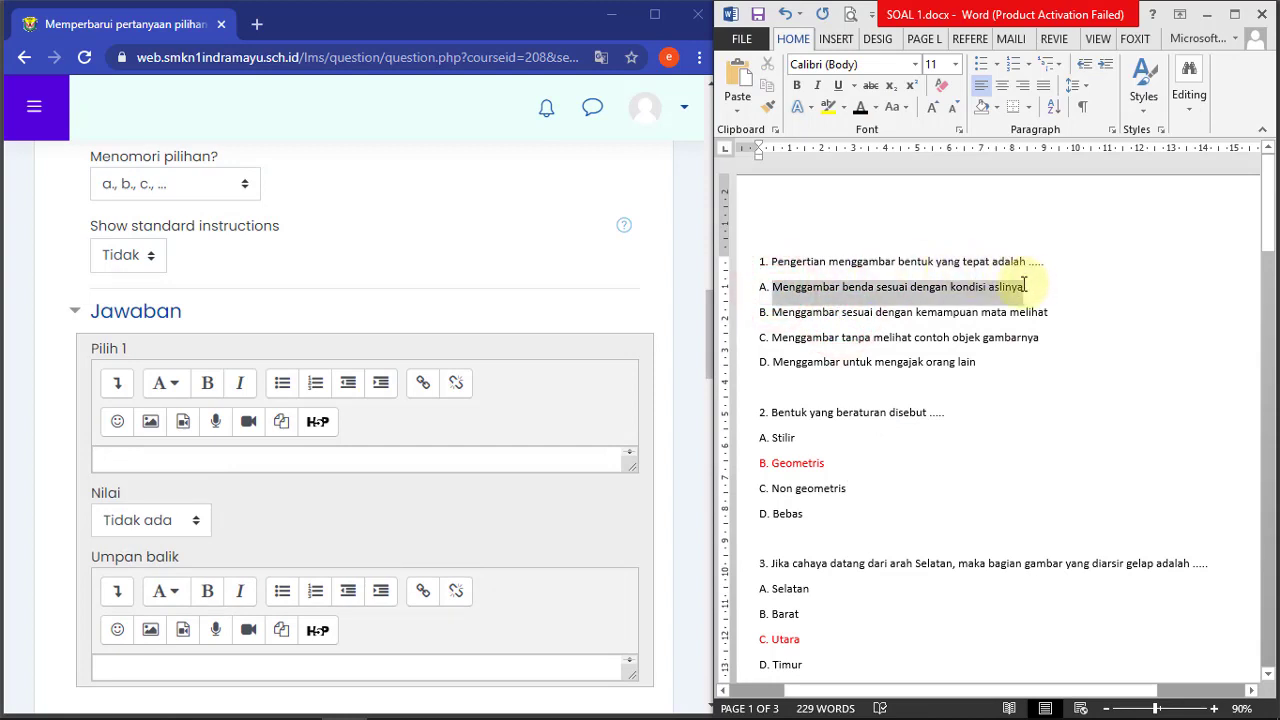
{"action": "right_click", "coordinate": [967, 291]}
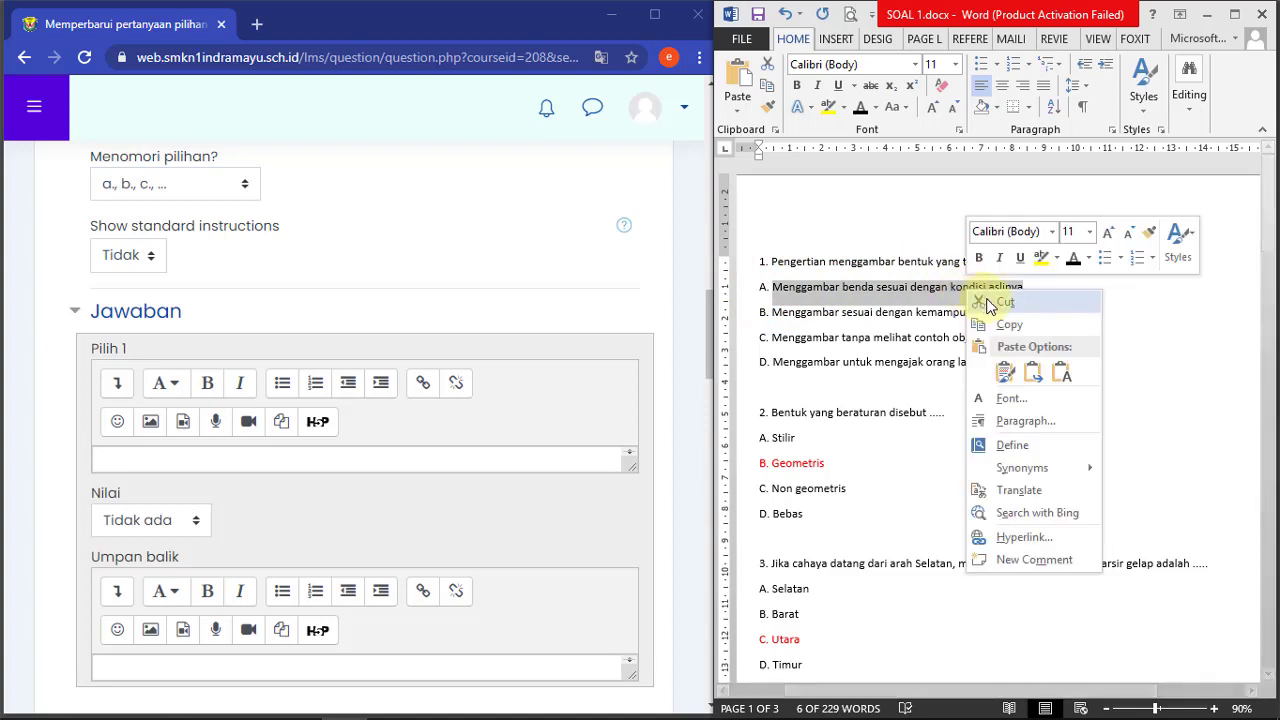
{"action": "left_click", "coordinate": [1012, 324]}
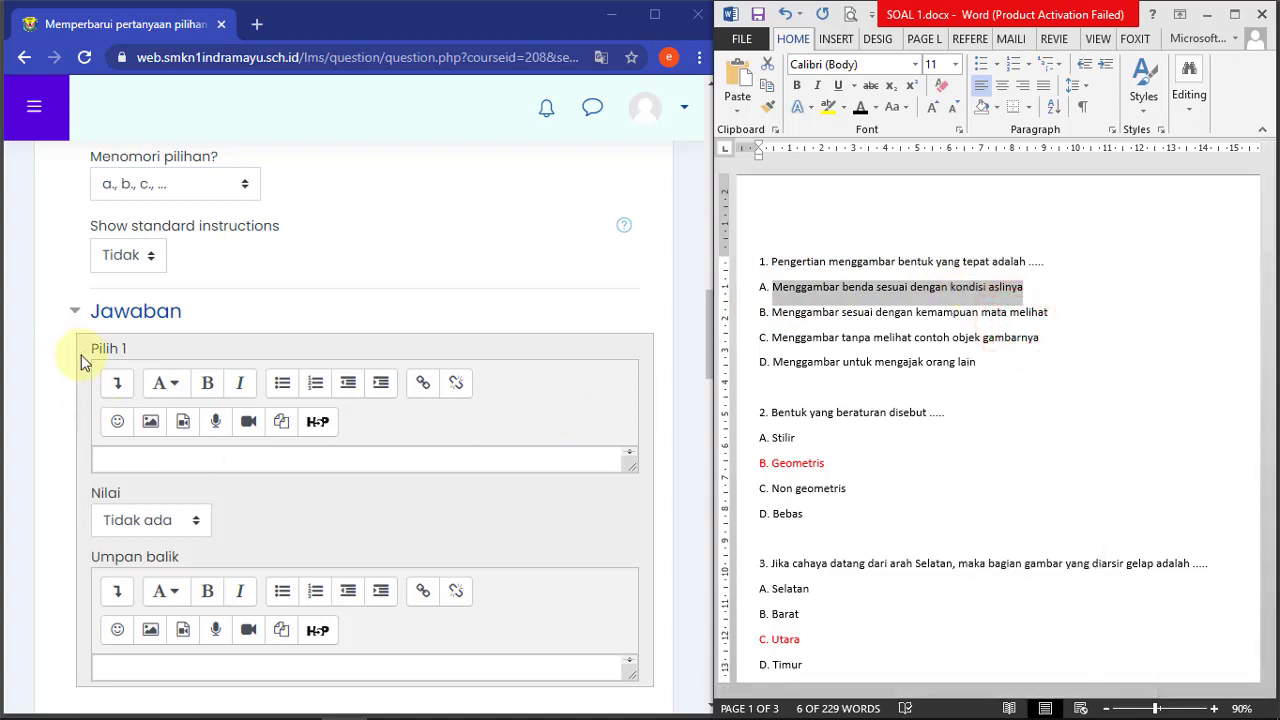
{"action": "left_click_drag", "start_coordinate": [85, 351], "coordinate": [143, 365]}
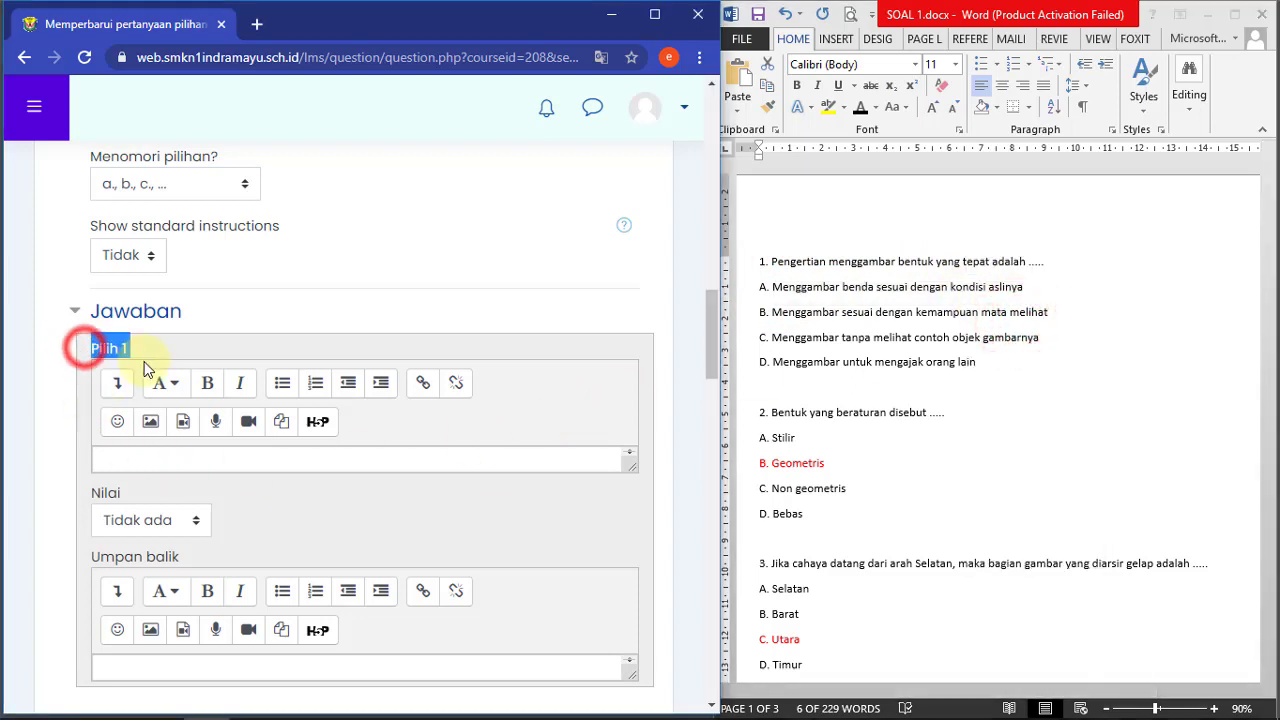
{"action": "left_click", "coordinate": [132, 455]}
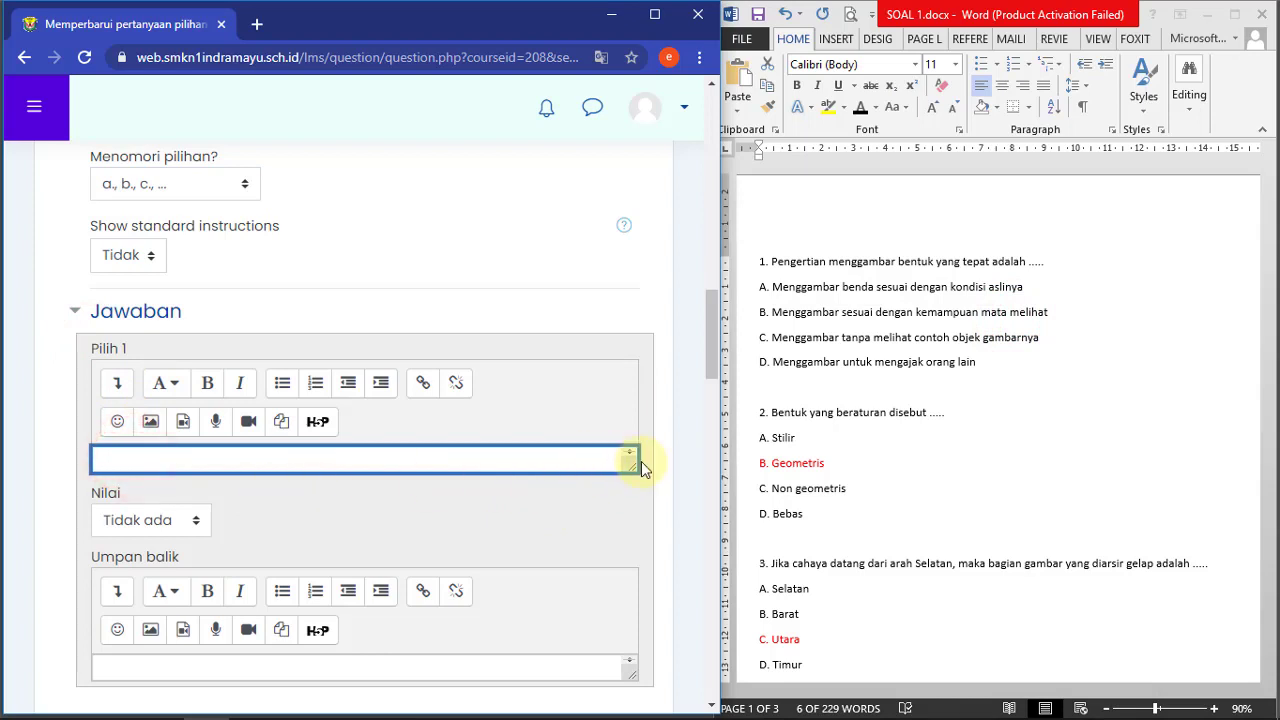
{"action": "left_click_drag", "start_coordinate": [641, 461], "coordinate": [638, 524]}
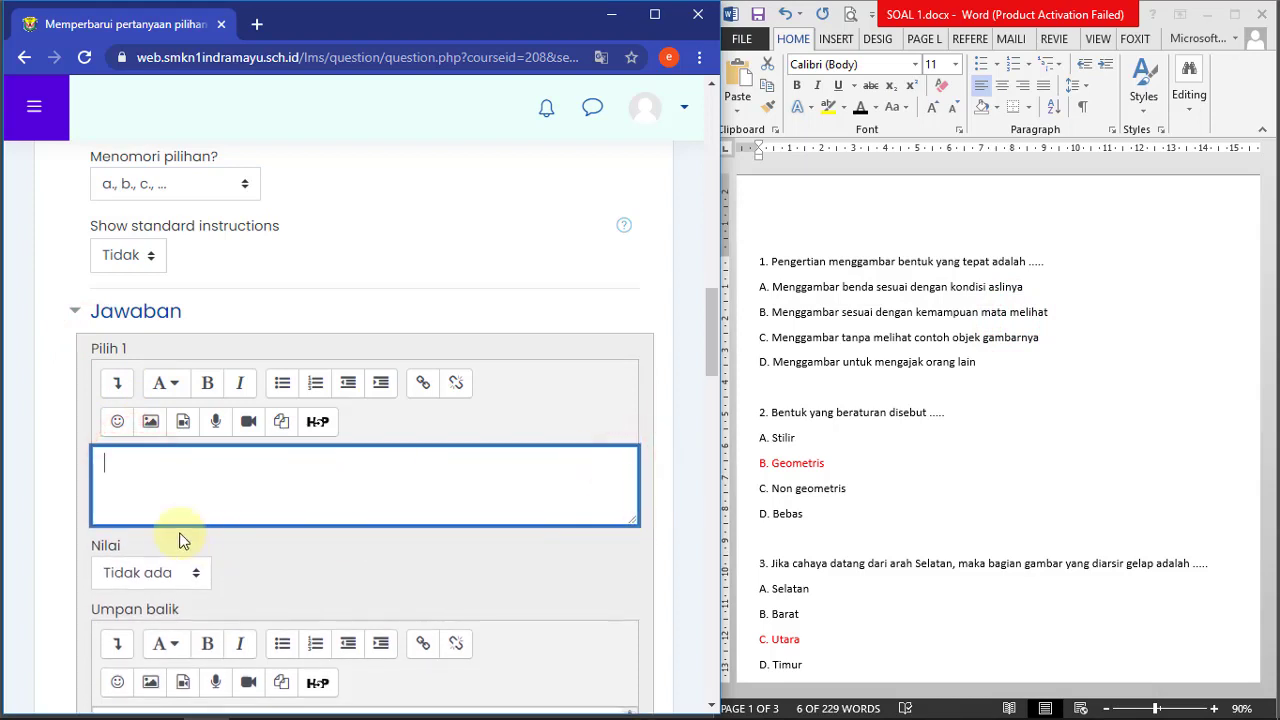
{"action": "right_click", "coordinate": [130, 466]}
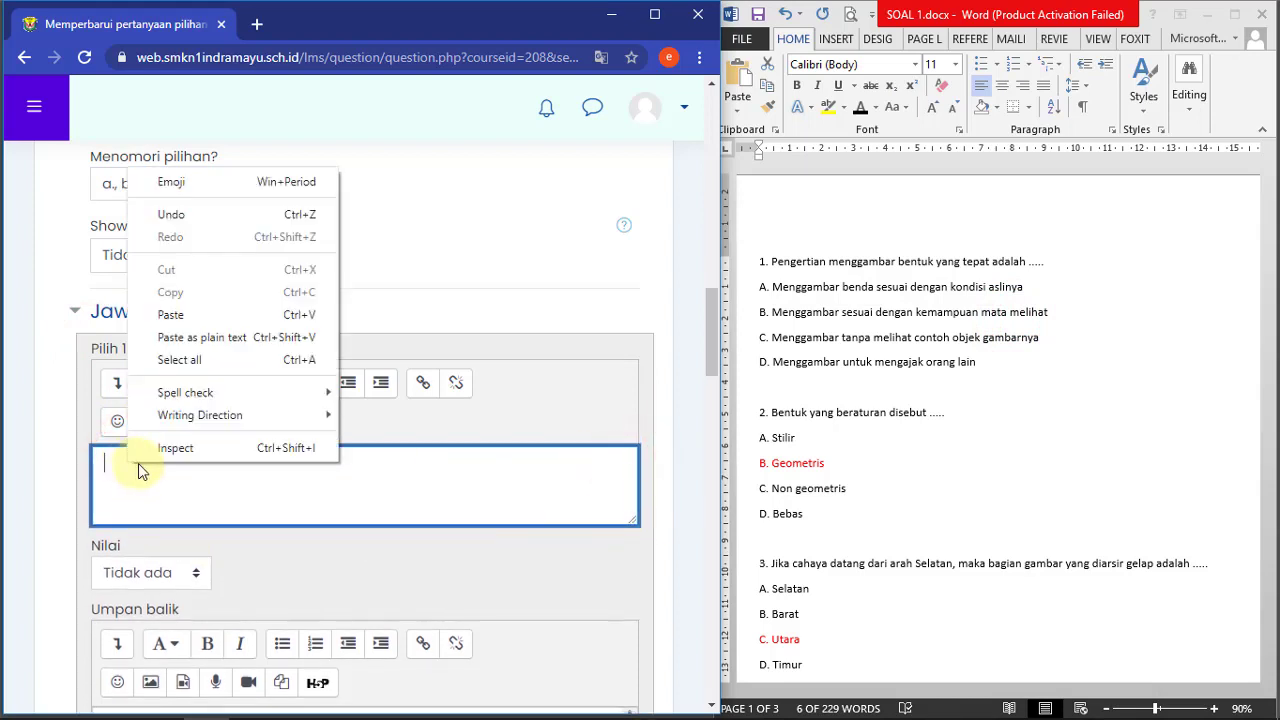
{"action": "left_click", "coordinate": [167, 316]}
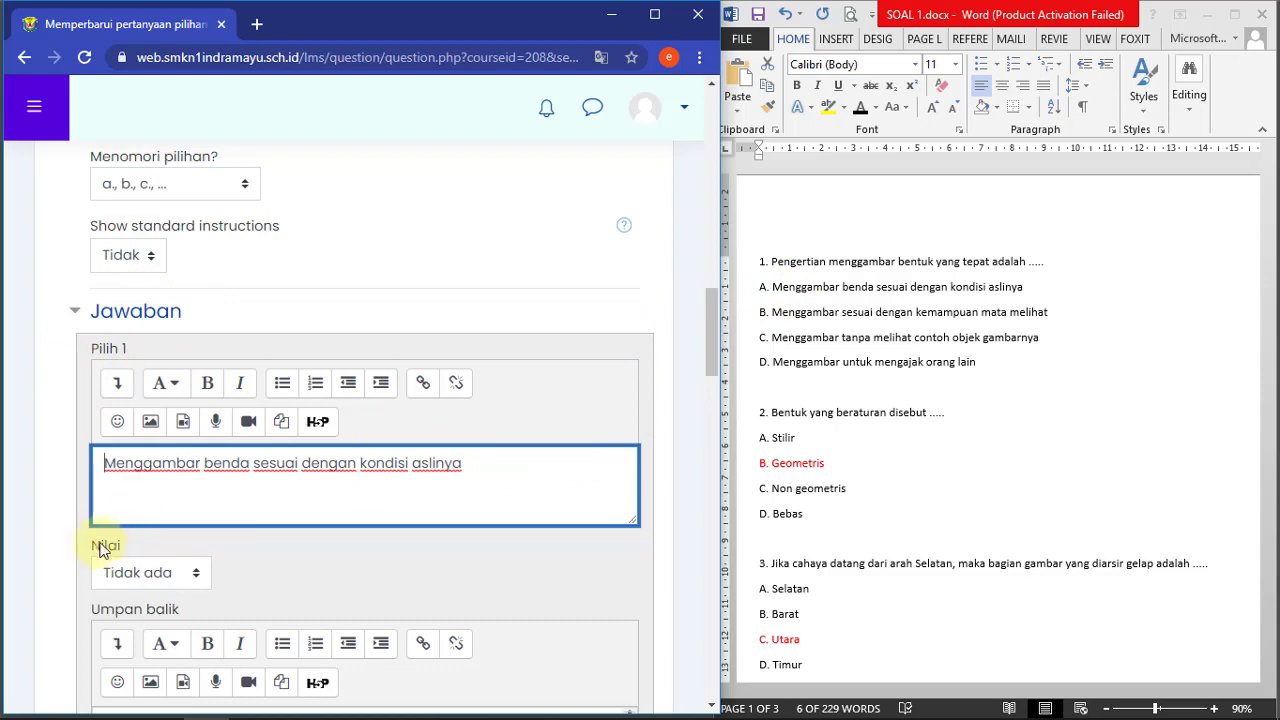
- Set the grade (Nilai) of Pilih 1 to 100%
{"action": "left_click_drag", "start_coordinate": [85, 550], "coordinate": [143, 565]}
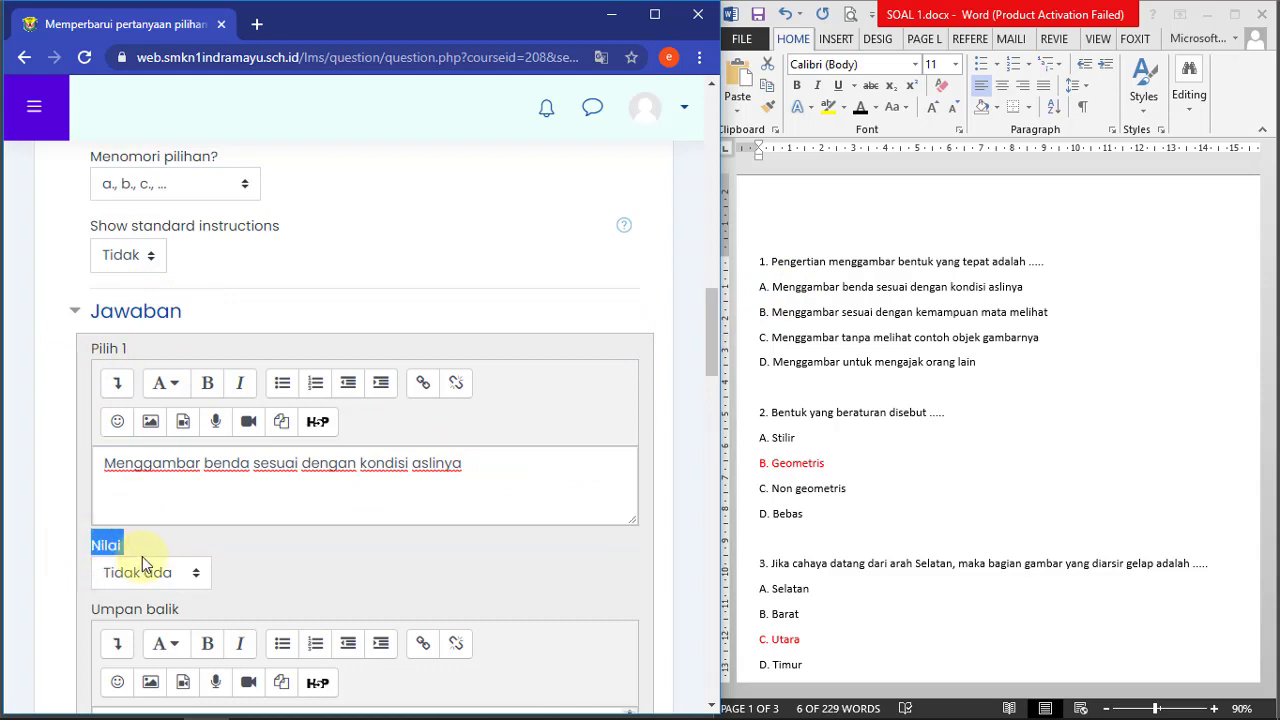
{"action": "left_click", "coordinate": [205, 579]}
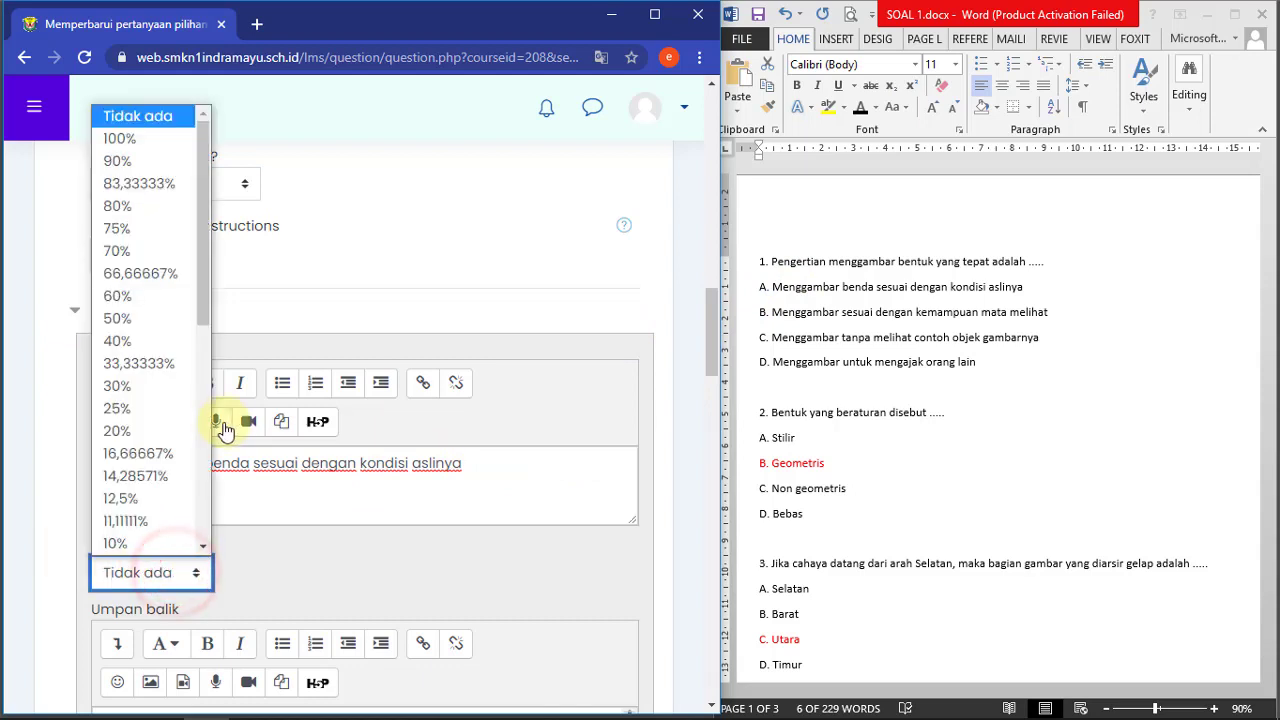
{"action": "left_click", "coordinate": [121, 141]}
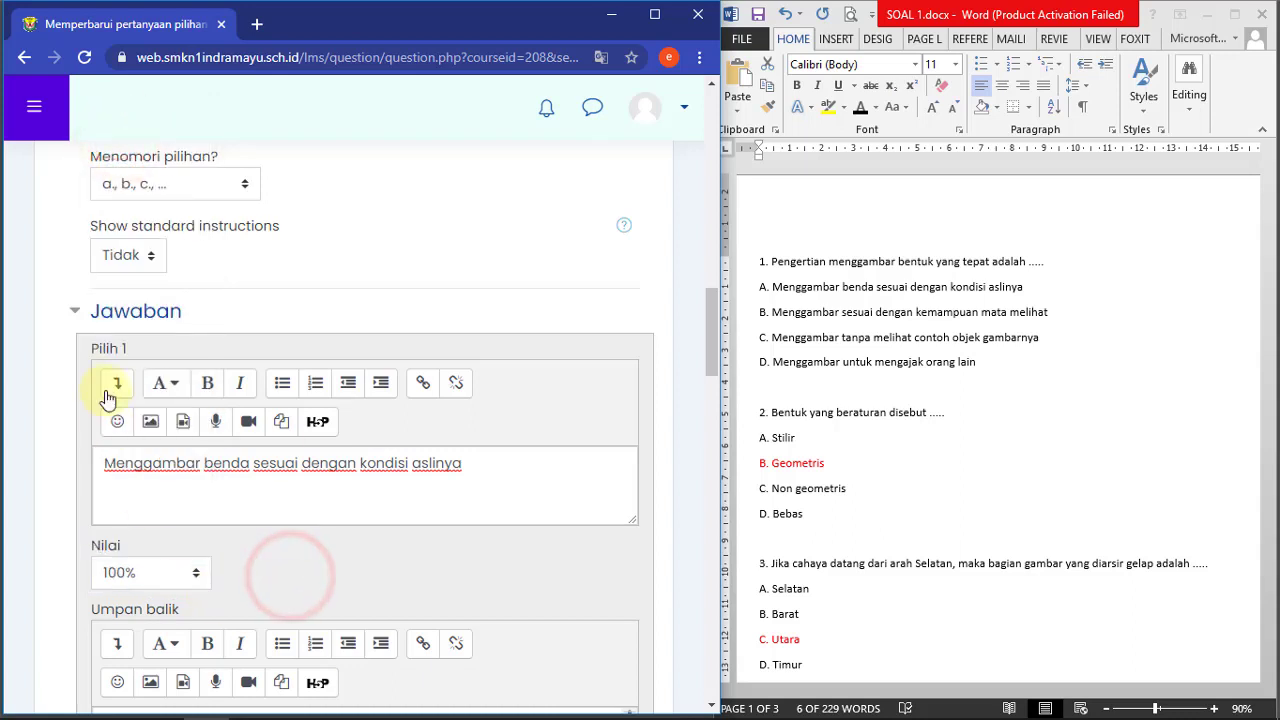
{"action": "left_click_drag", "start_coordinate": [130, 363], "coordinate": [137, 364]}
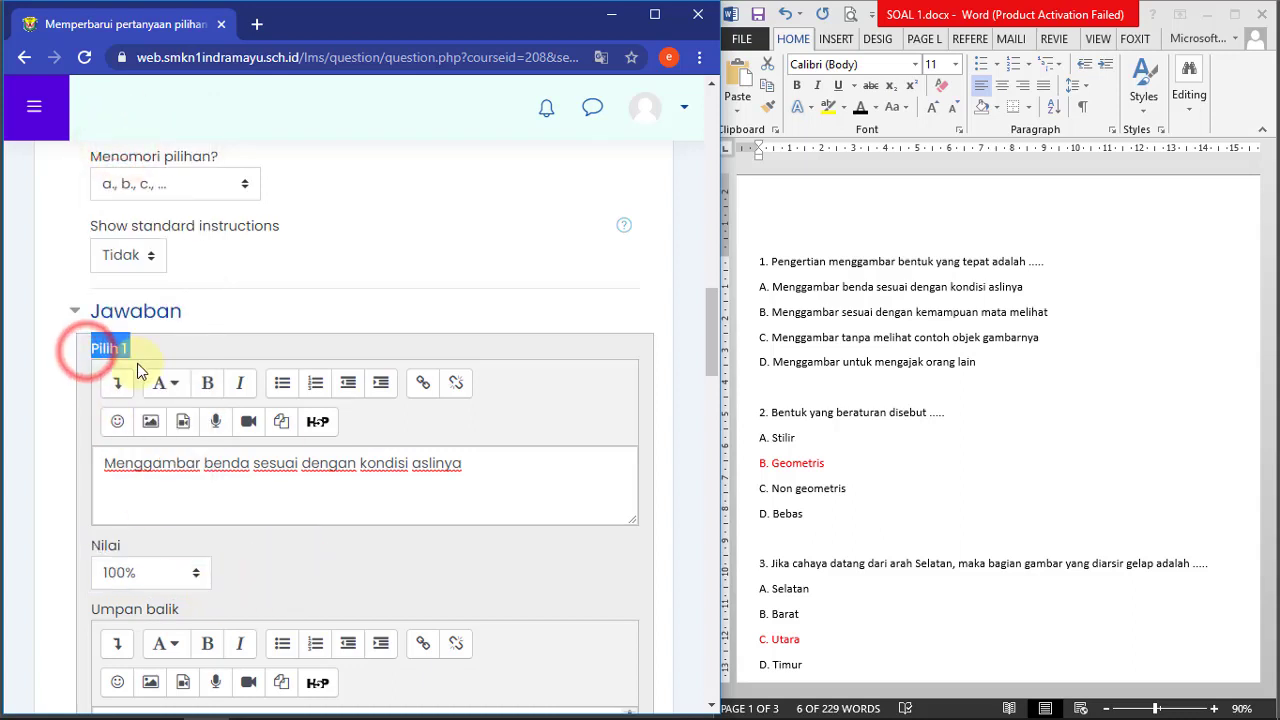
{"action": "left_click", "coordinate": [241, 580]}
{"action": "left_click_drag", "start_coordinate": [132, 545], "coordinate": [92, 548]}
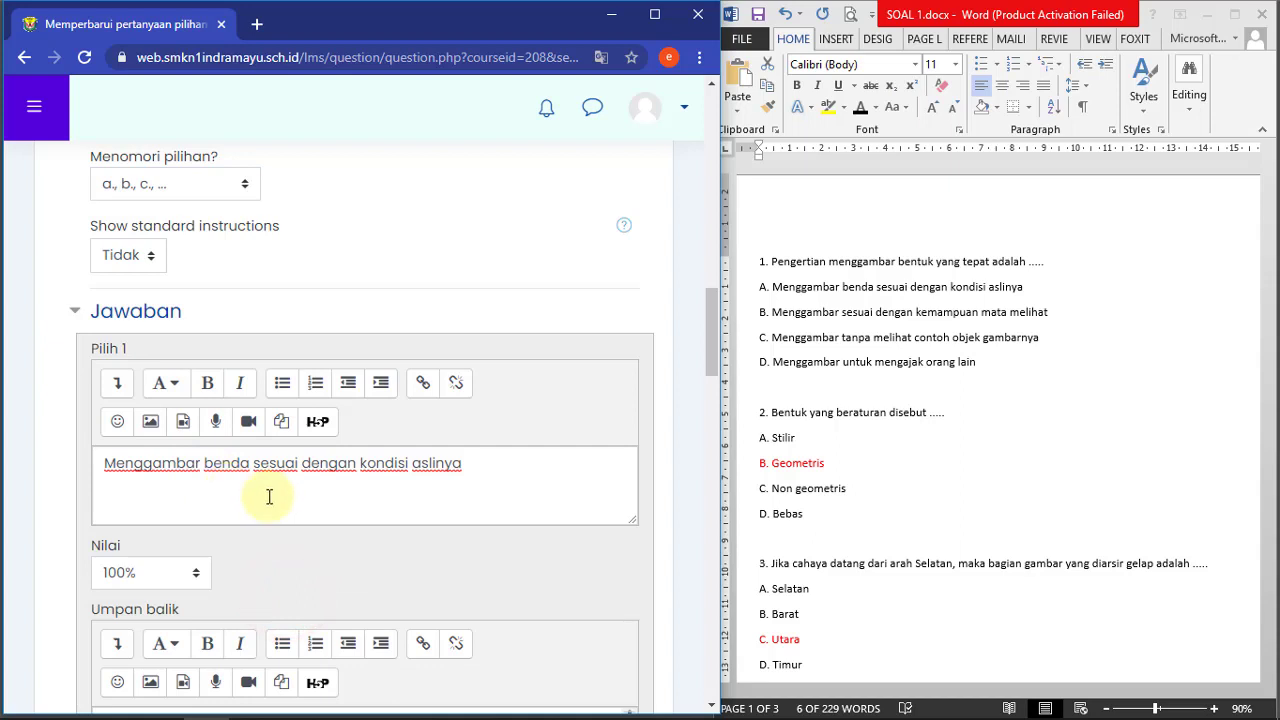
- Enlarge the Pilih 2 answer field and copy answer B's text "Menggambar sesuai dengan kemampuan mata melihat" into it without its letter
{"action": "left_click", "coordinate": [251, 578]}
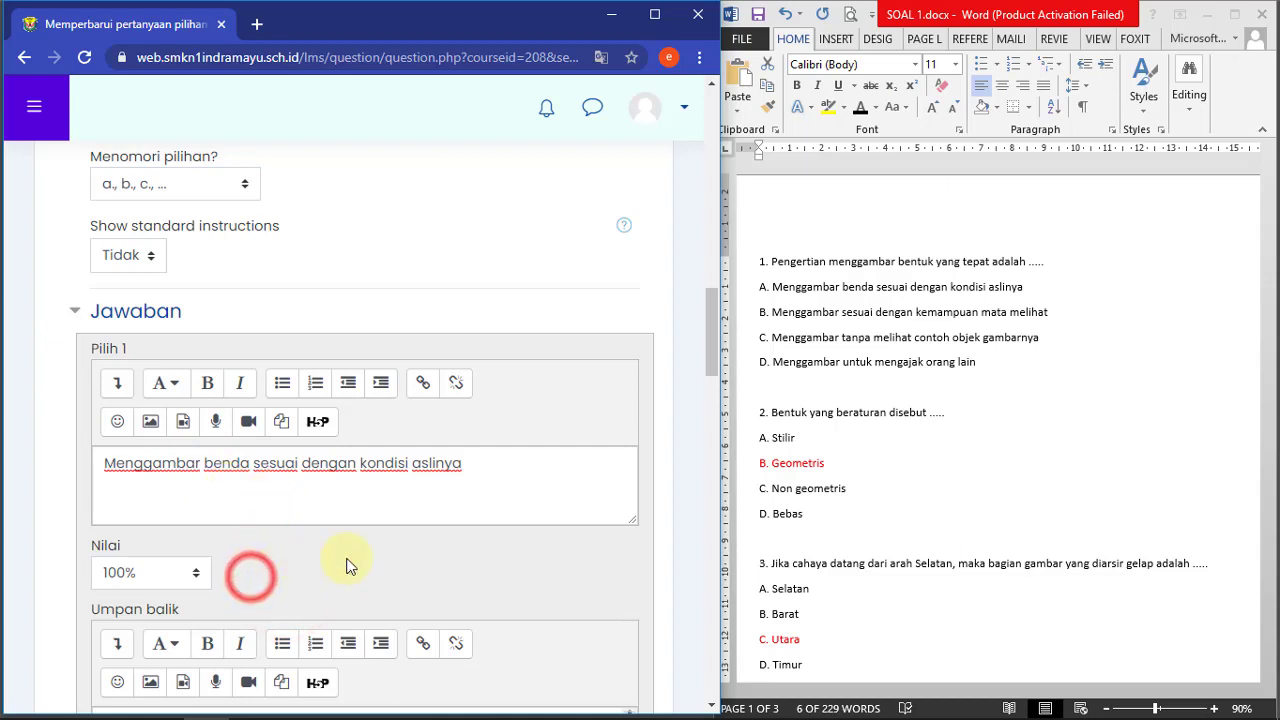
{"action": "left_click_drag", "start_coordinate": [713, 352], "coordinate": [728, 411]}
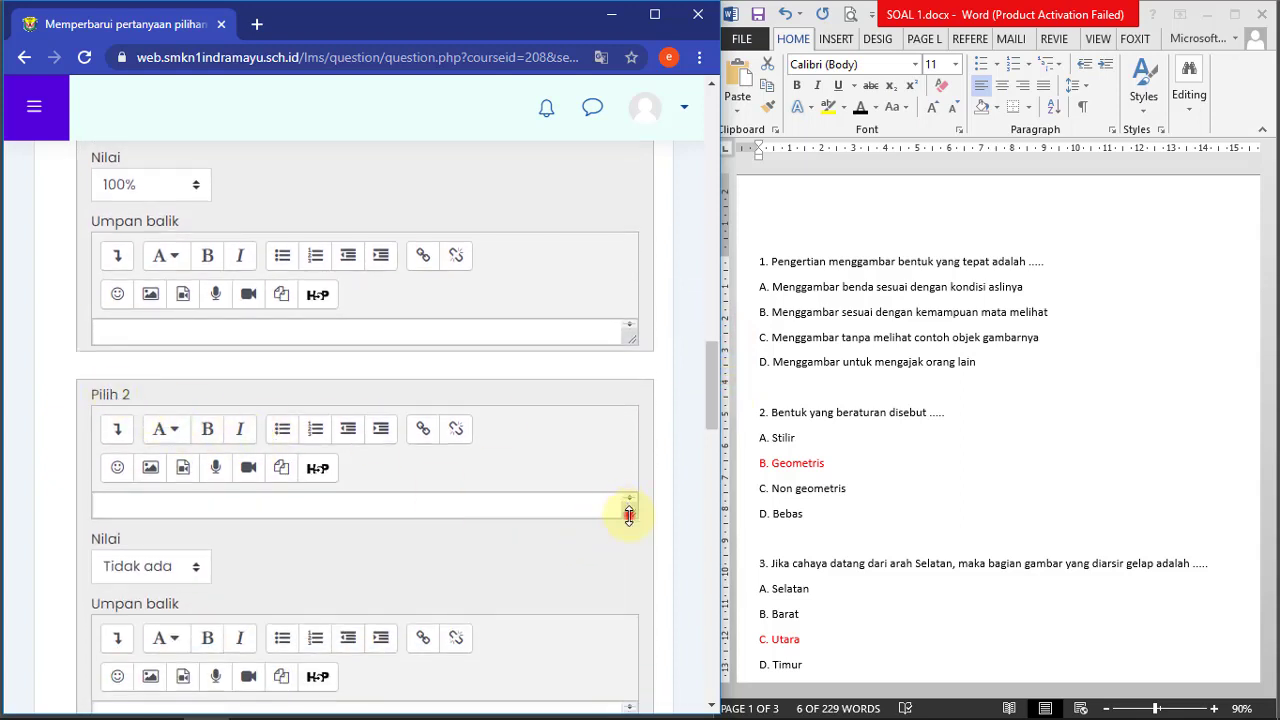
{"action": "left_click_drag", "start_coordinate": [629, 515], "coordinate": [648, 629]}
{"action": "left_click", "coordinate": [920, 372]}
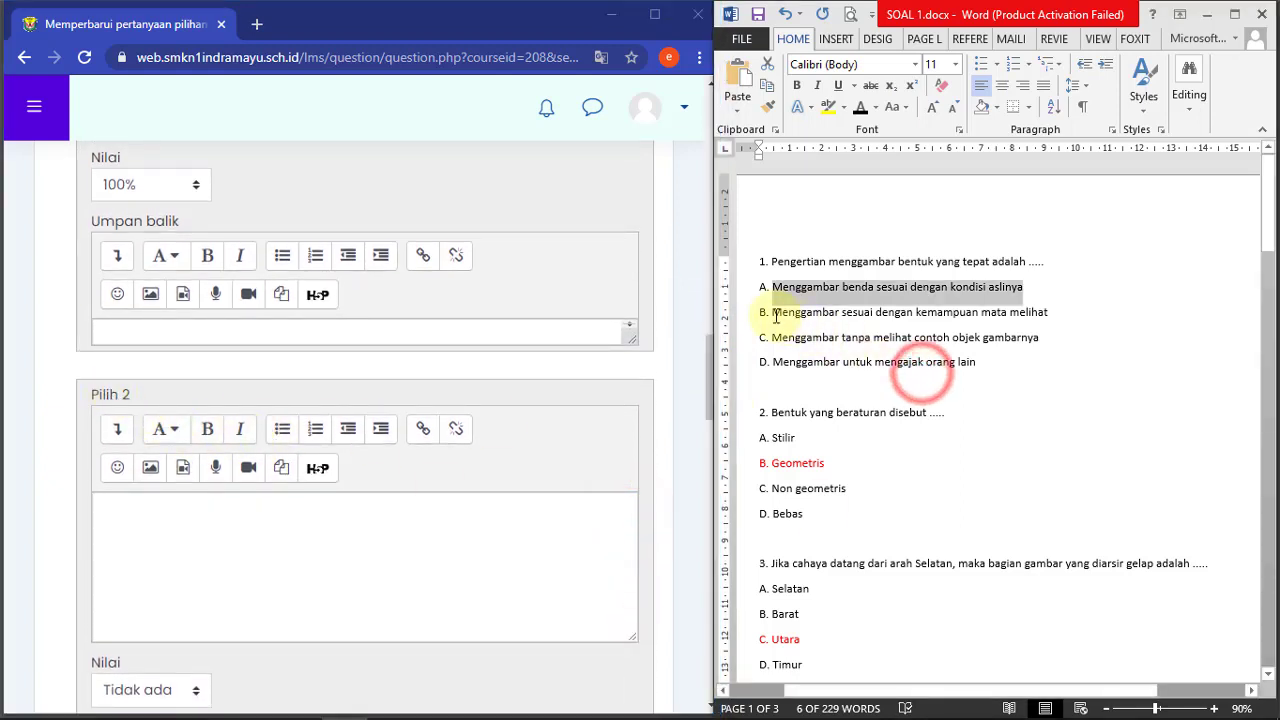
{"action": "left_click_drag", "start_coordinate": [774, 316], "coordinate": [1056, 321]}
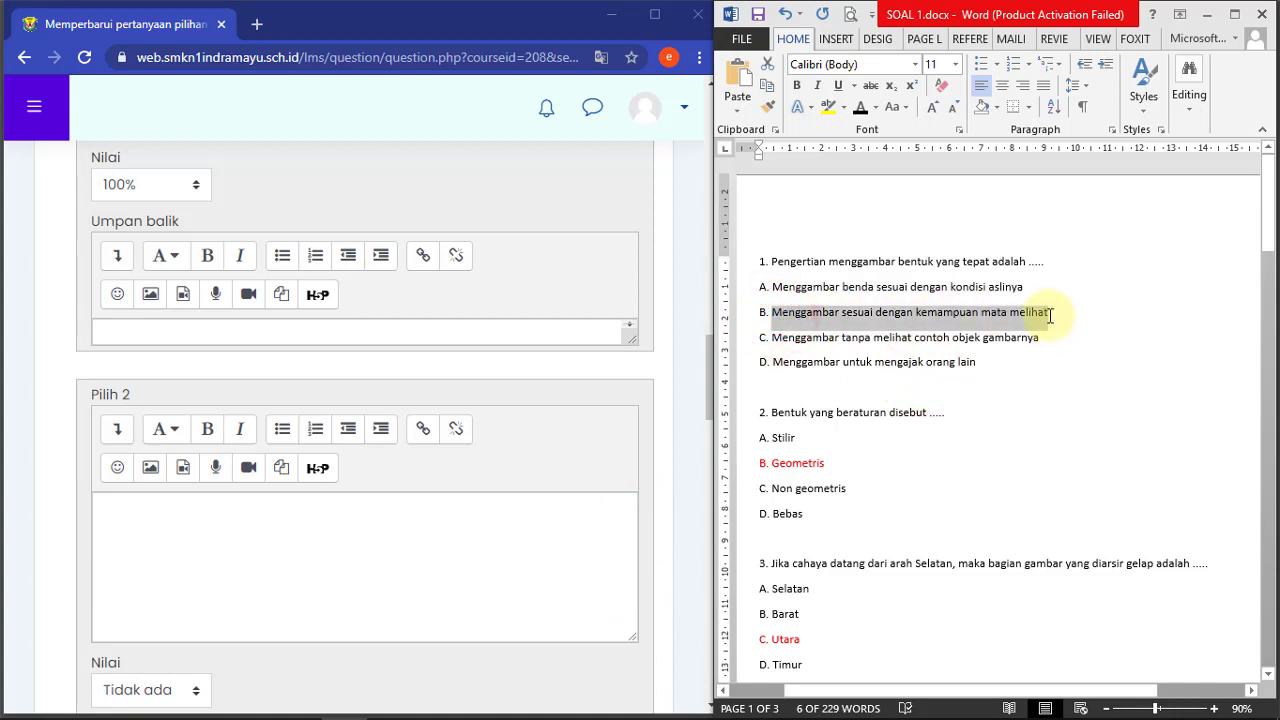
{"action": "right_click", "coordinate": [1048, 318]}
{"action": "left_click", "coordinate": [1057, 346]}
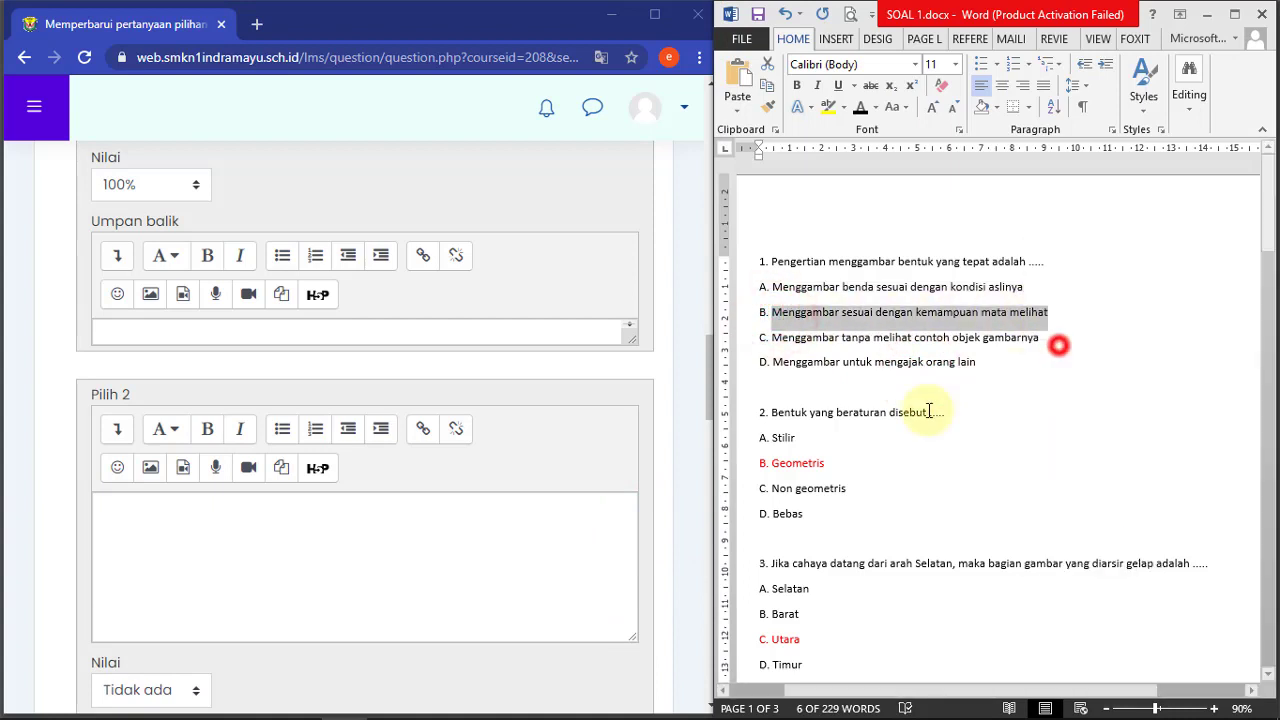
{"action": "right_click", "coordinate": [211, 530]}
{"action": "left_click", "coordinate": [258, 375]}
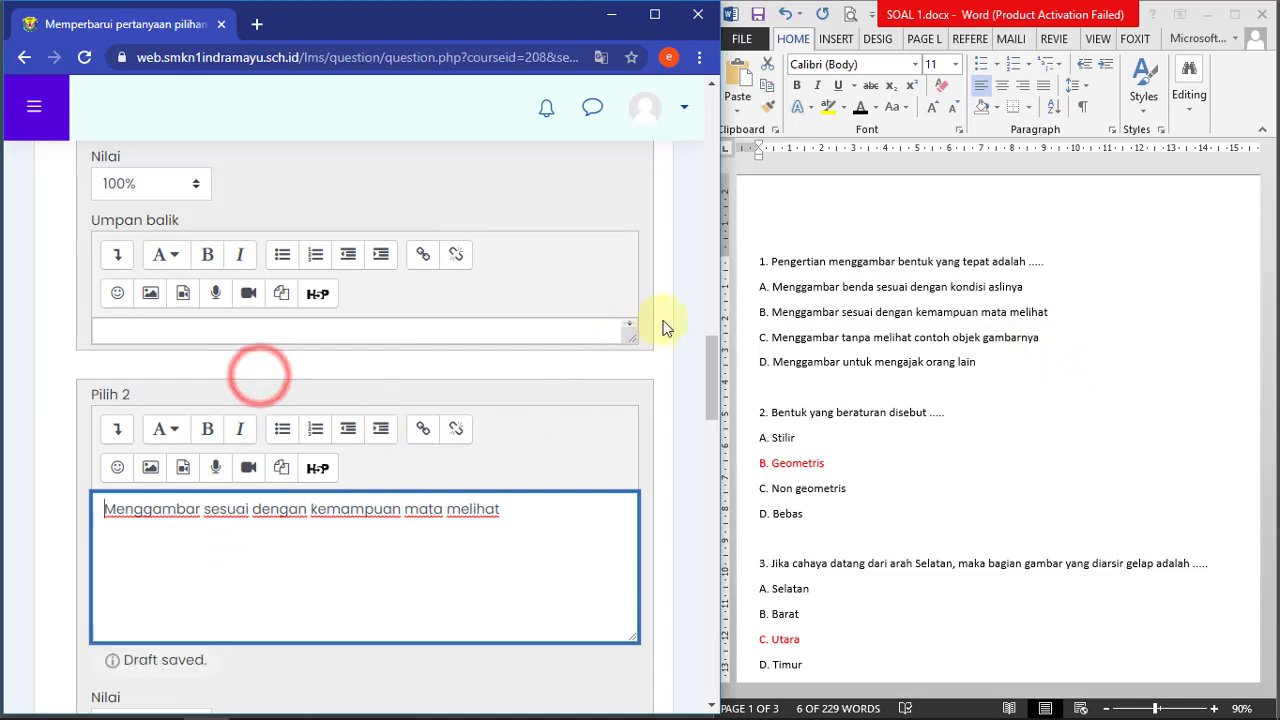
- Enlarge the Pilih 3 answer field and copy answer C's text "Menggambar tanpa melihat contoh objek gambarnya" into it without its letter
{"action": "left_click_drag", "start_coordinate": [710, 366], "coordinate": [715, 458]}
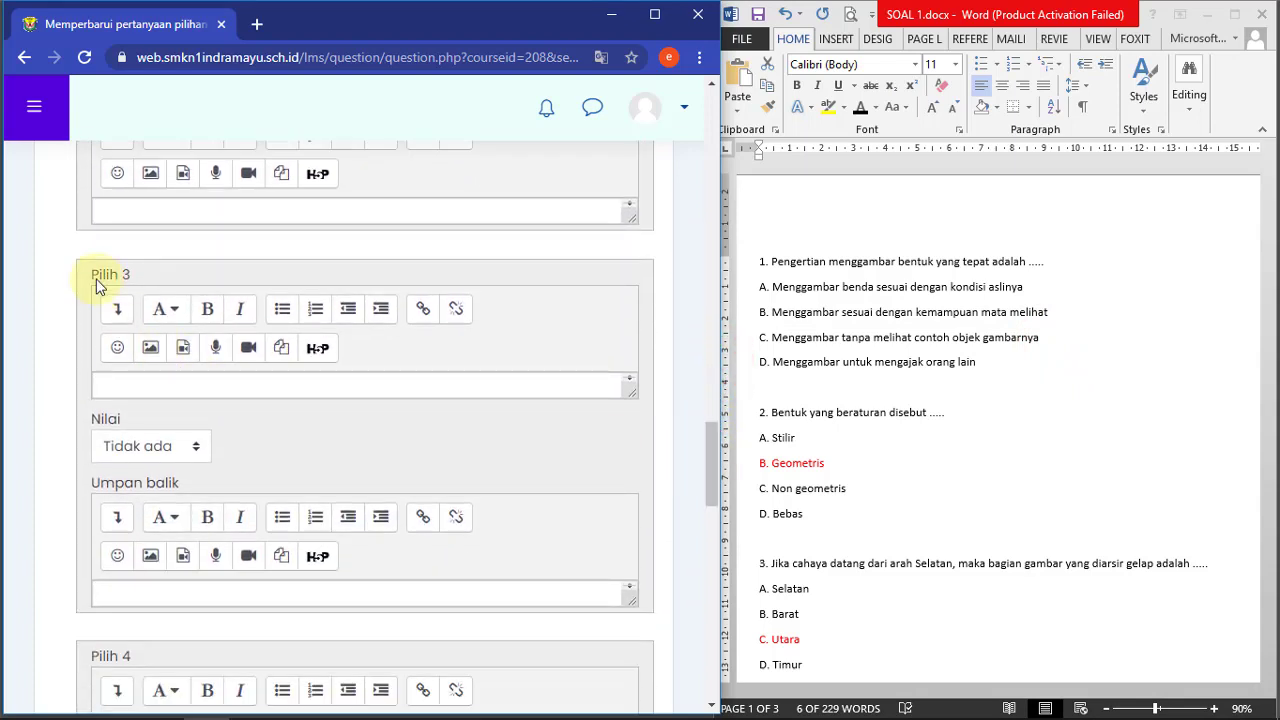
{"action": "left_click_drag", "start_coordinate": [123, 284], "coordinate": [131, 280]}
{"action": "left_click_drag", "start_coordinate": [628, 390], "coordinate": [646, 479]}
{"action": "left_click", "coordinate": [811, 368]}
{"action": "left_click_drag", "start_coordinate": [775, 338], "coordinate": [1035, 338]}
{"action": "right_click", "coordinate": [1030, 342]}
{"action": "left_click", "coordinate": [1040, 375]}
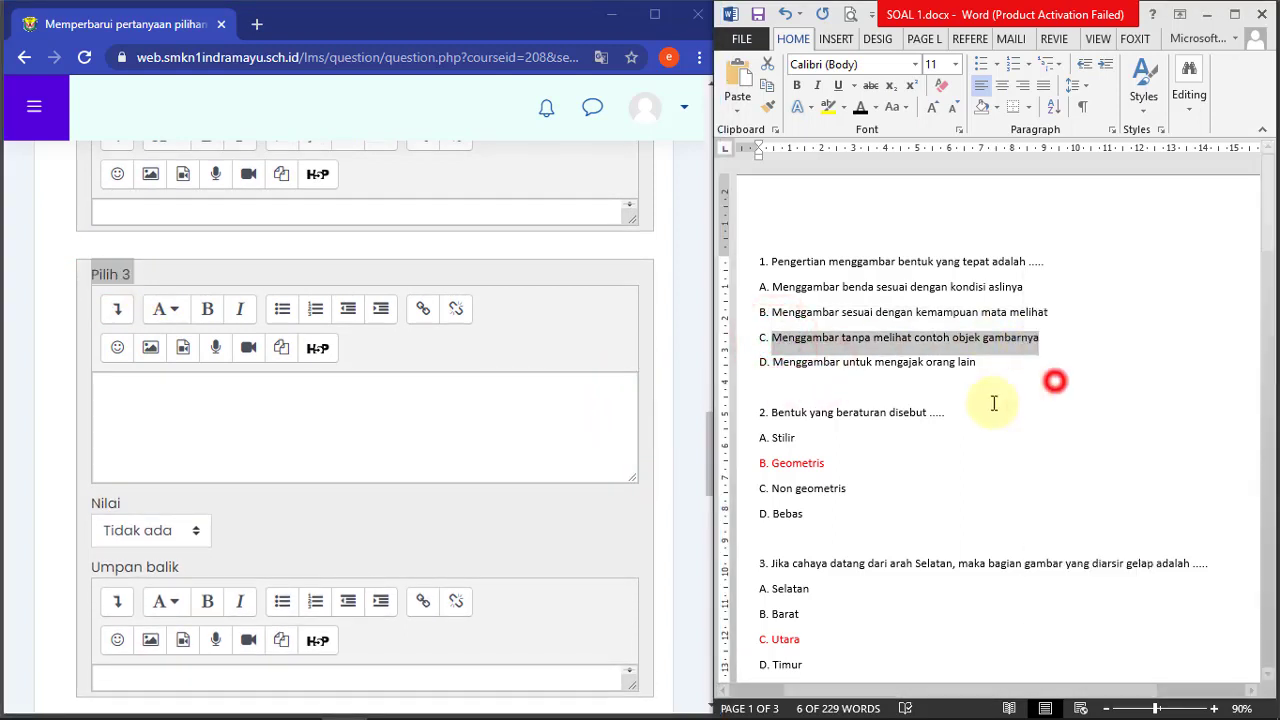
{"action": "right_click", "coordinate": [168, 402]}
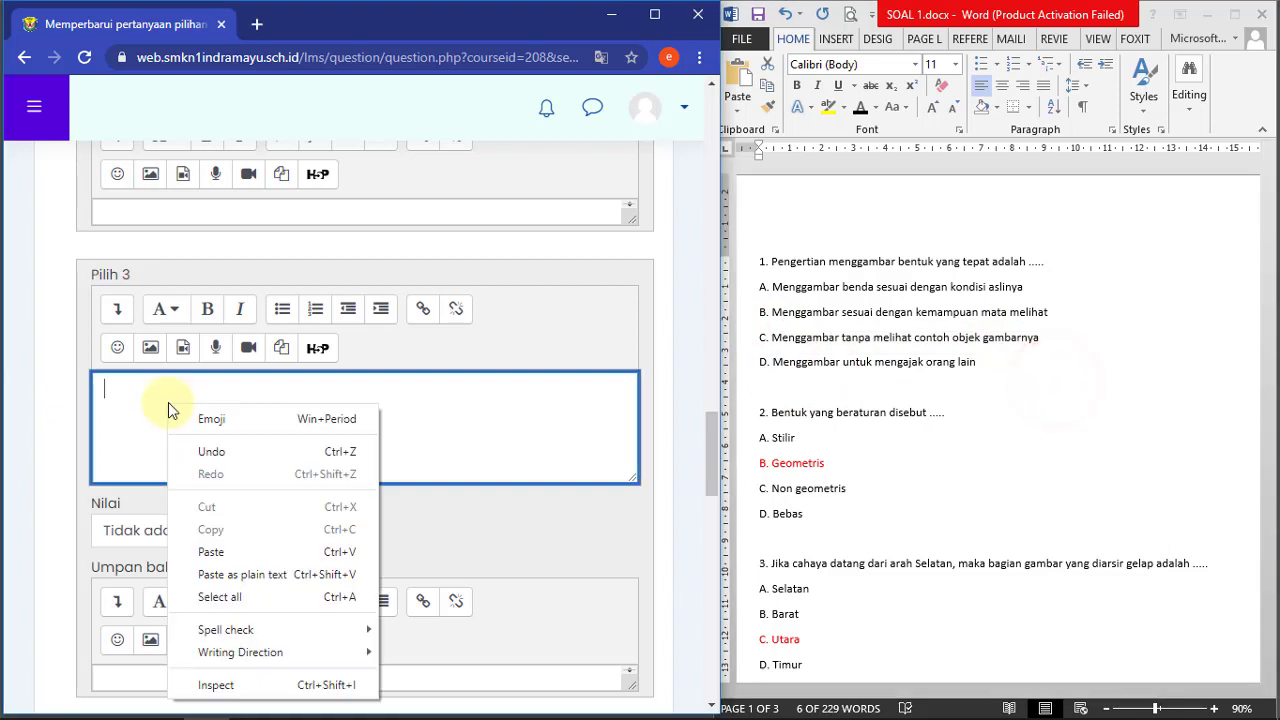
{"action": "left_click", "coordinate": [222, 551]}
- Enlarge the Pilih 4 answer field and copy answer D's text "Menggambar untuk mengajak orang lain" into it without its letter
{"action": "left_click_drag", "start_coordinate": [716, 439], "coordinate": [714, 507]}
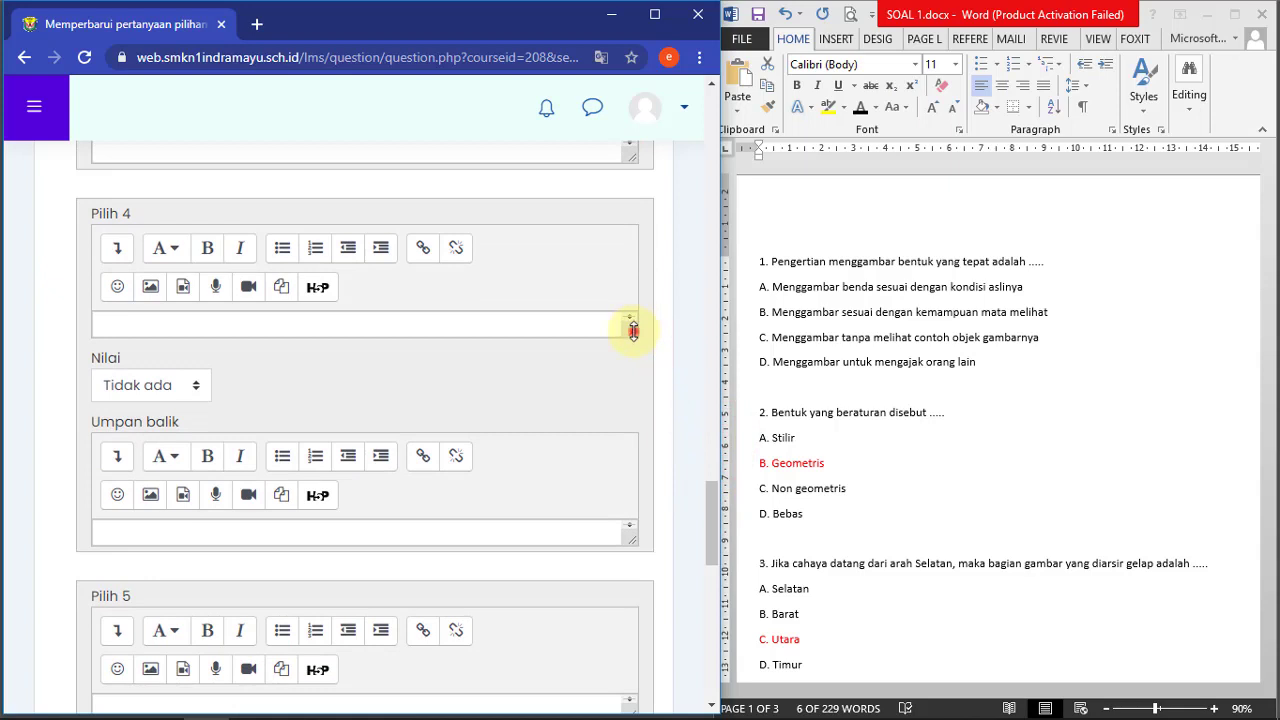
{"action": "left_click_drag", "start_coordinate": [633, 331], "coordinate": [637, 444]}
{"action": "left_click", "coordinate": [888, 380]}
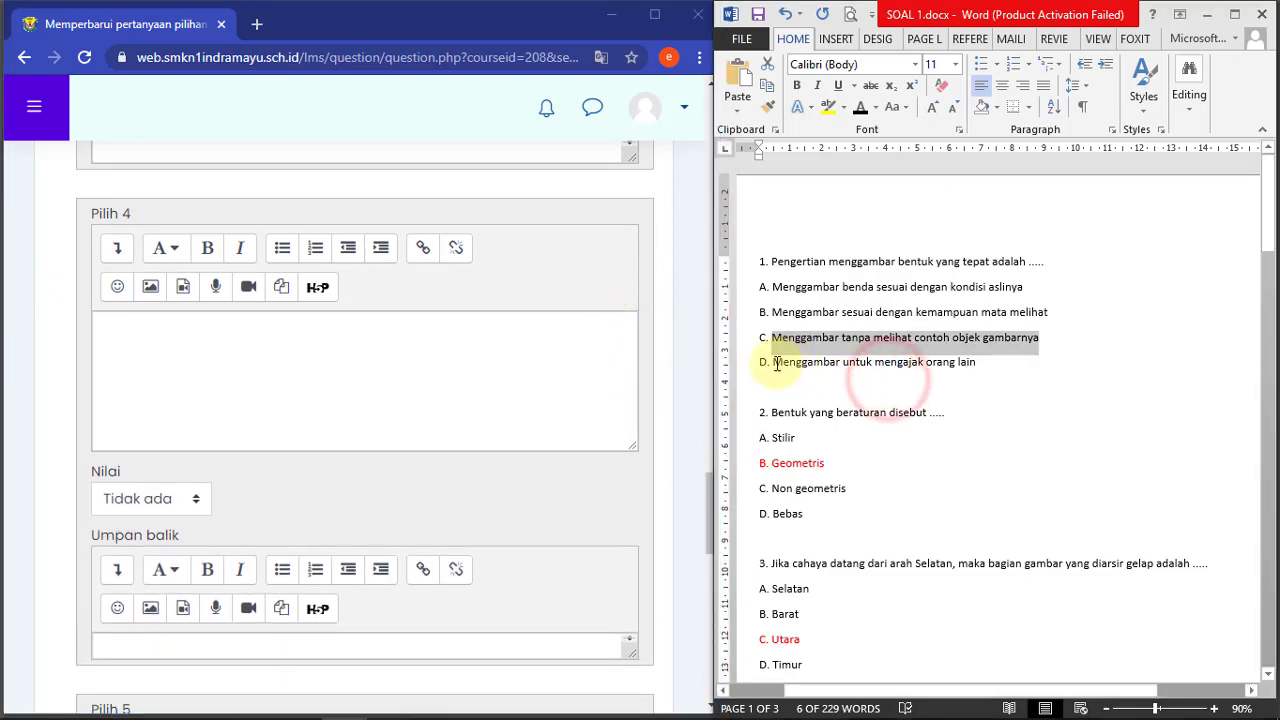
{"action": "left_click_drag", "start_coordinate": [777, 363], "coordinate": [971, 363]}
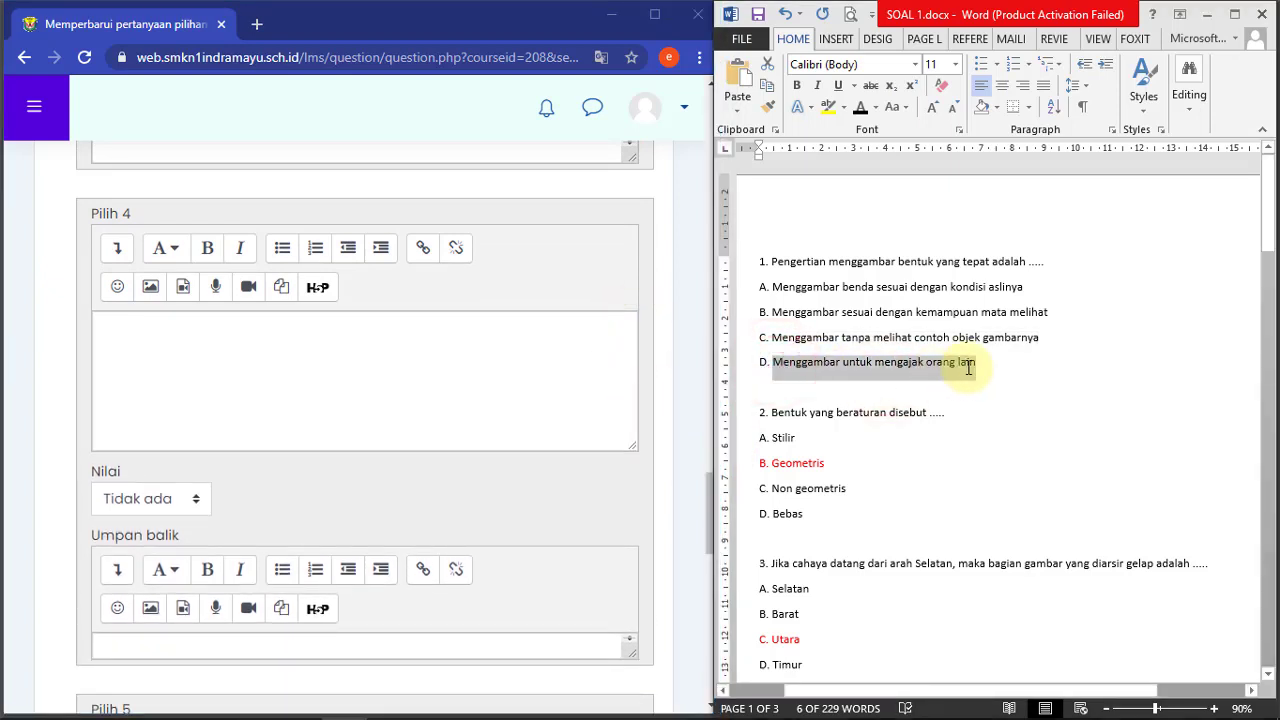
{"action": "right_click", "coordinate": [948, 370]}
{"action": "left_click", "coordinate": [986, 394]}
{"action": "left_click", "coordinate": [173, 341]}
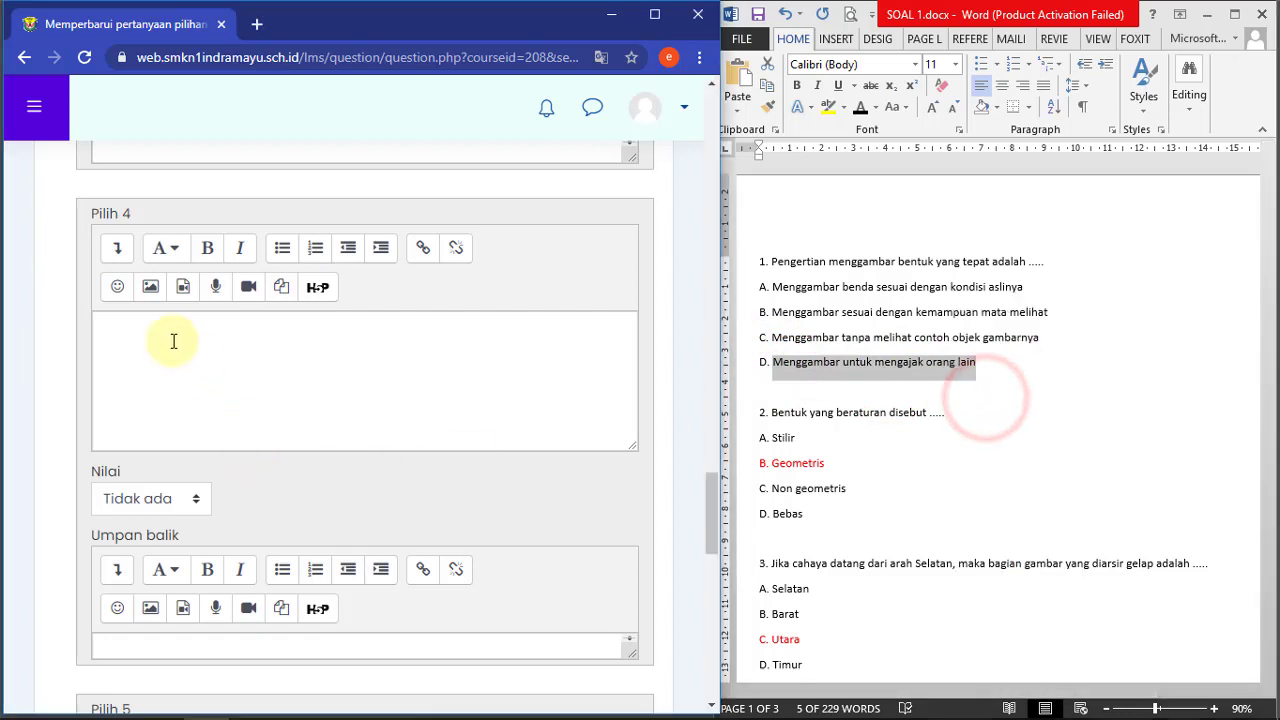
{"action": "right_click", "coordinate": [173, 341]}
{"action": "left_click", "coordinate": [222, 490]}
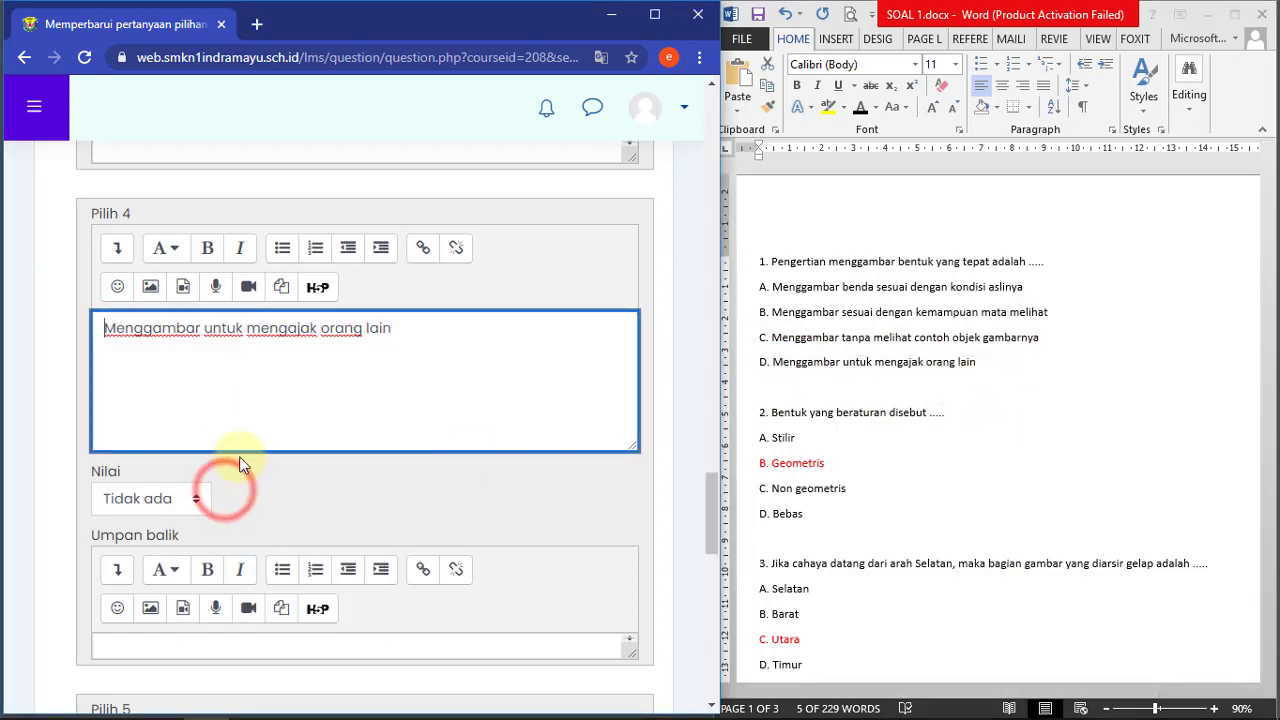
- Examine the Pilih 4 answer text, its Umpan balik feedback field and the Pilih 5 section
{"action": "left_click", "coordinate": [317, 481]}
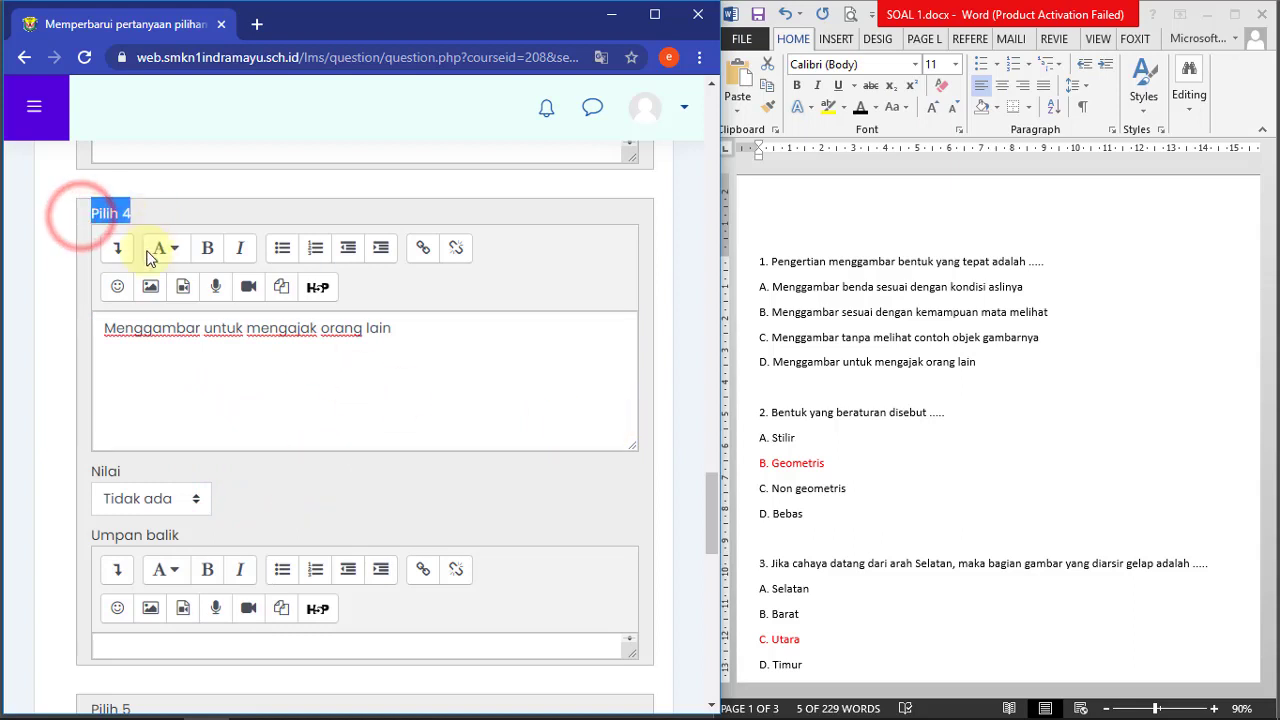
{"action": "left_click", "coordinate": [132, 340]}
{"action": "left_click", "coordinate": [104, 328]}
{"action": "left_click_drag", "start_coordinate": [86, 212], "coordinate": [159, 215]}
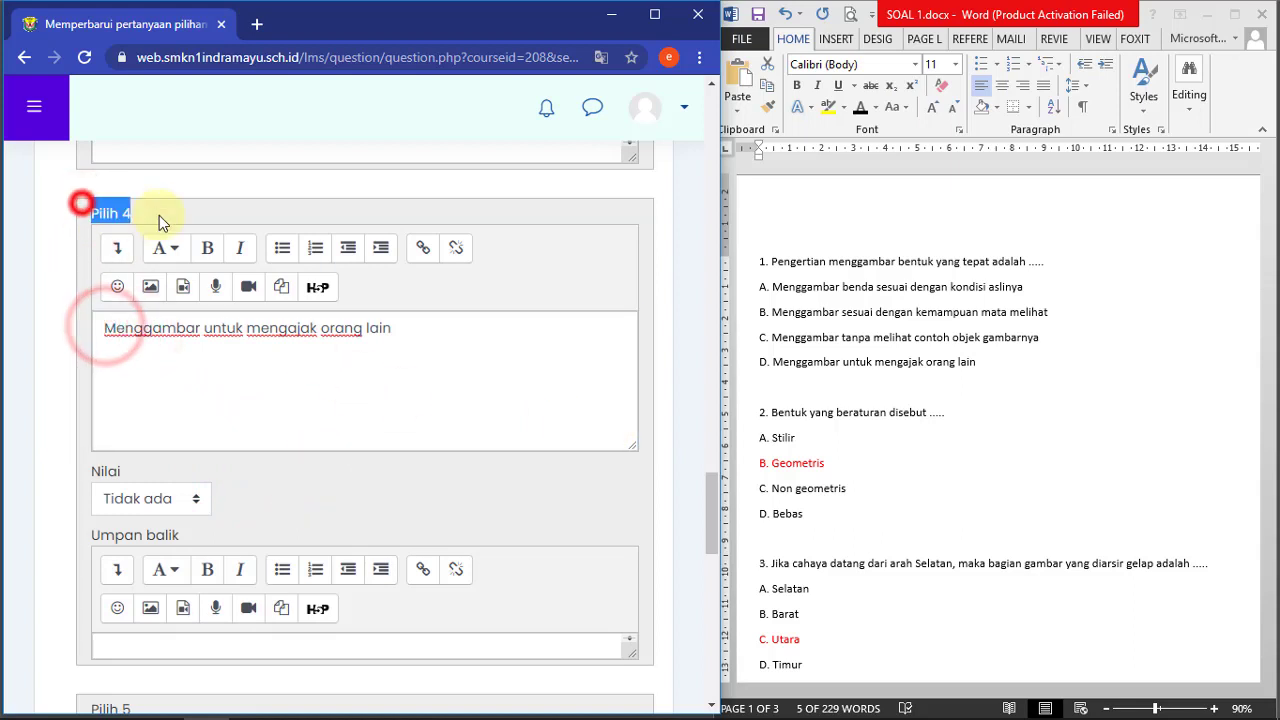
{"action": "left_click_drag", "start_coordinate": [101, 327], "coordinate": [440, 333]}
{"action": "left_click", "coordinate": [282, 515]}
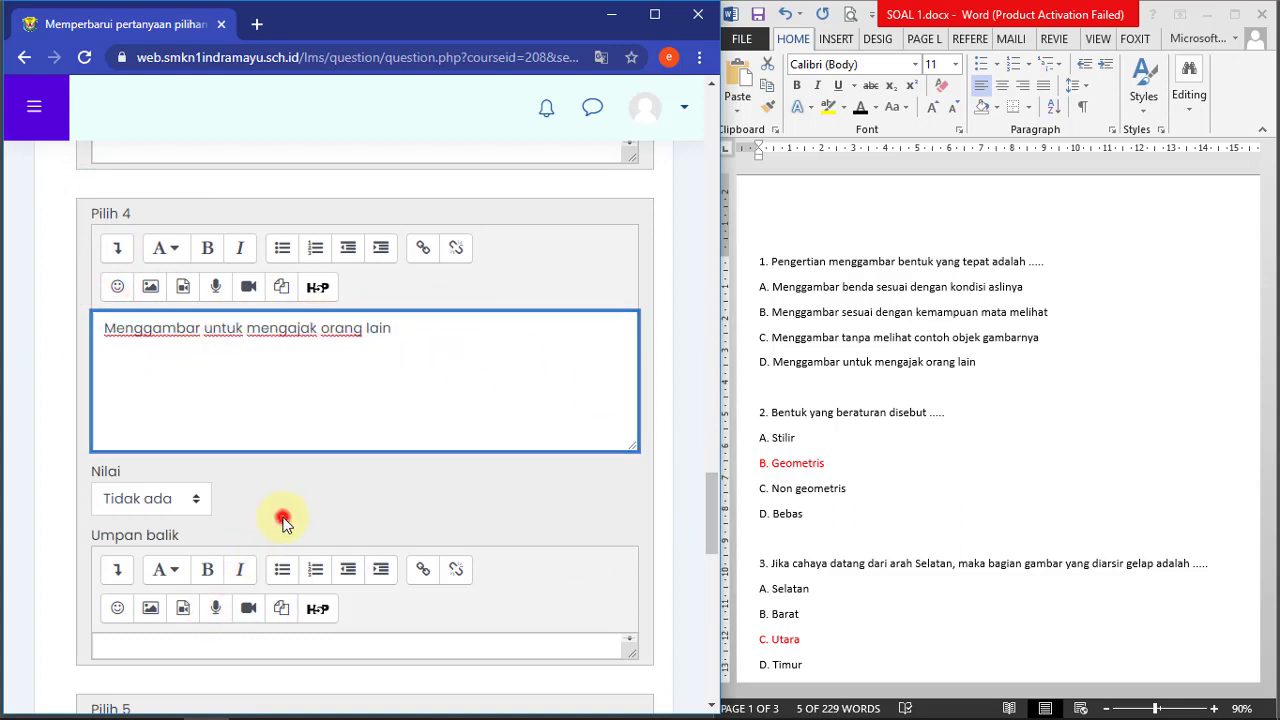
{"action": "left_click_drag", "start_coordinate": [85, 541], "coordinate": [186, 537]}
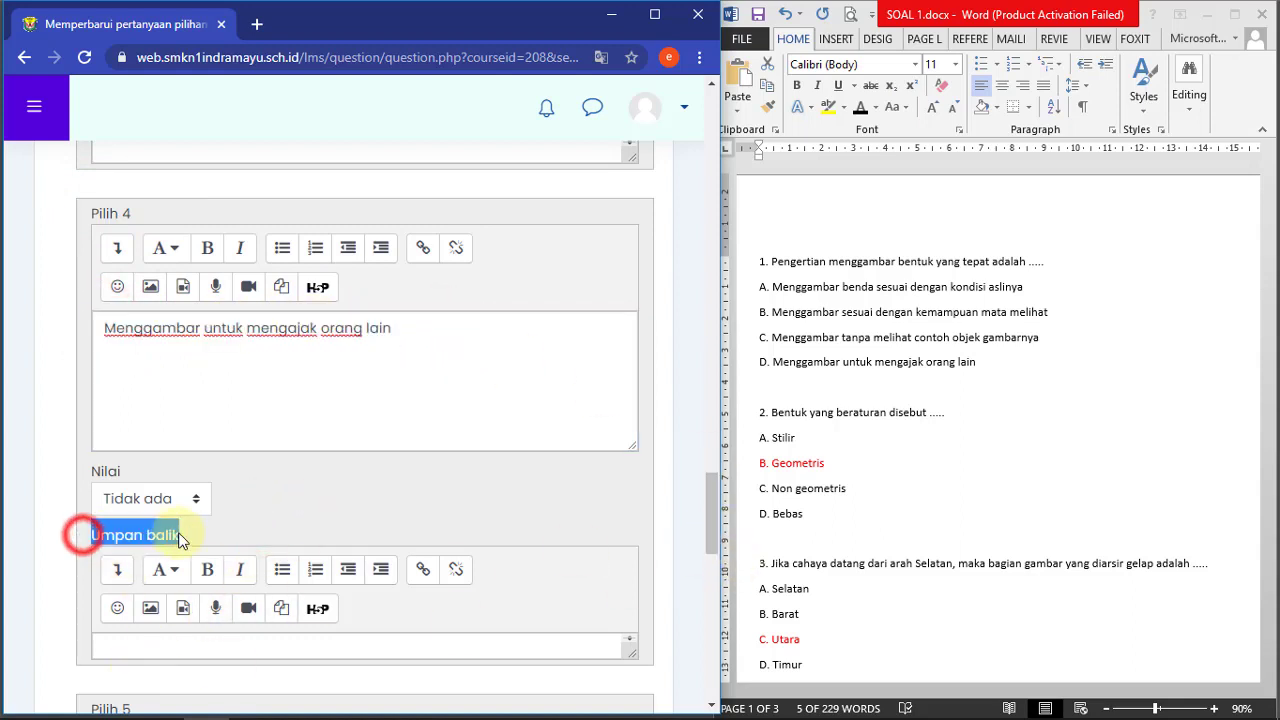
{"action": "left_click", "coordinate": [206, 535]}
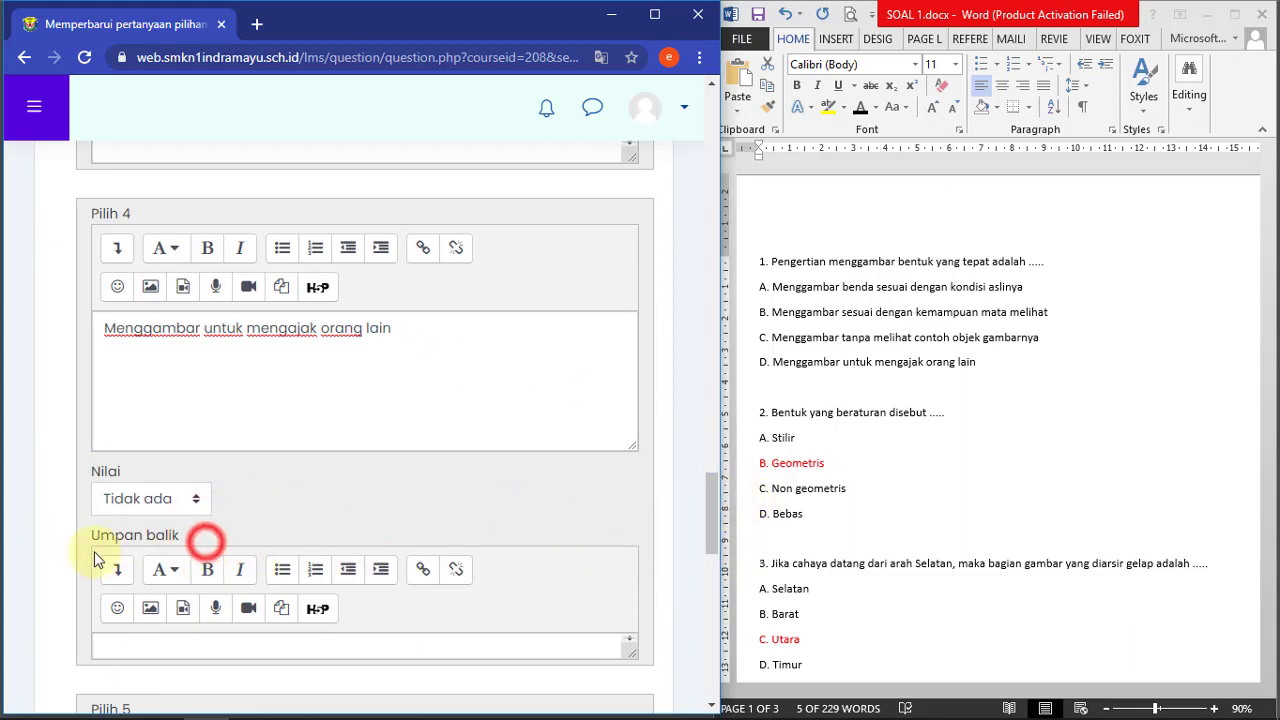
{"action": "left_click_drag", "start_coordinate": [92, 531], "coordinate": [400, 536]}
{"action": "left_click", "coordinate": [400, 533]}
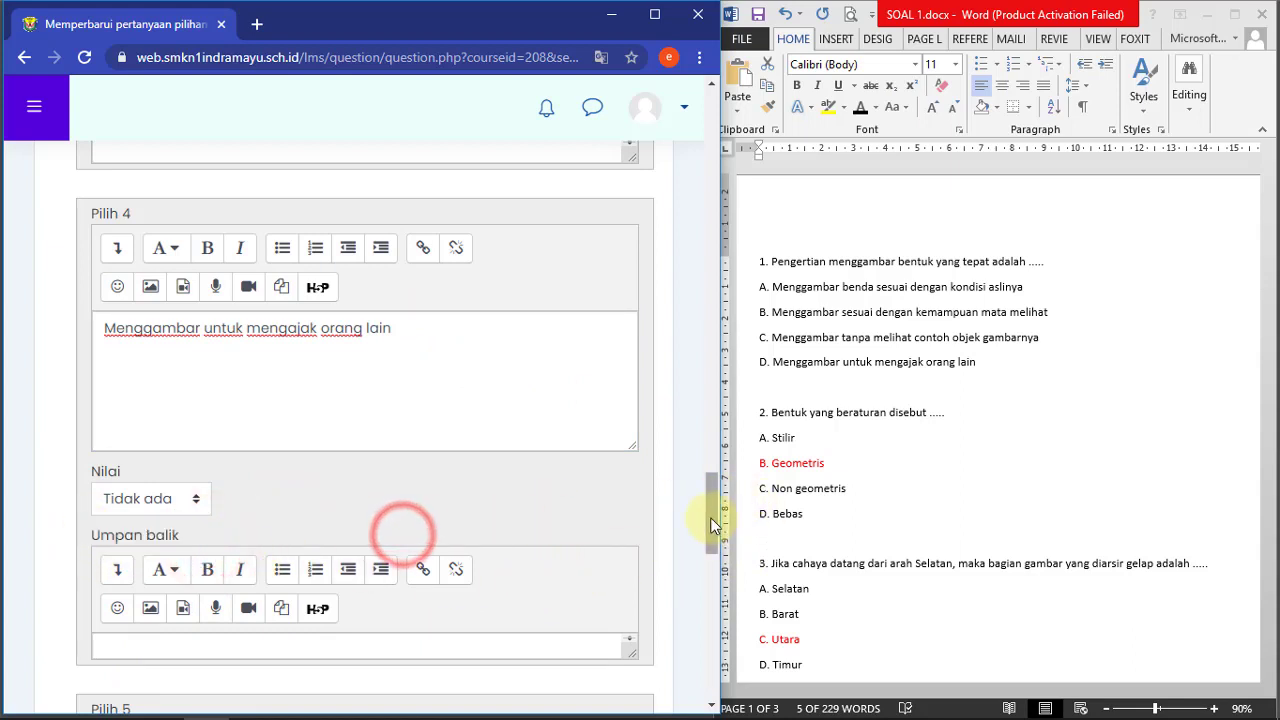
{"action": "left_click_drag", "start_coordinate": [712, 517], "coordinate": [715, 547]}
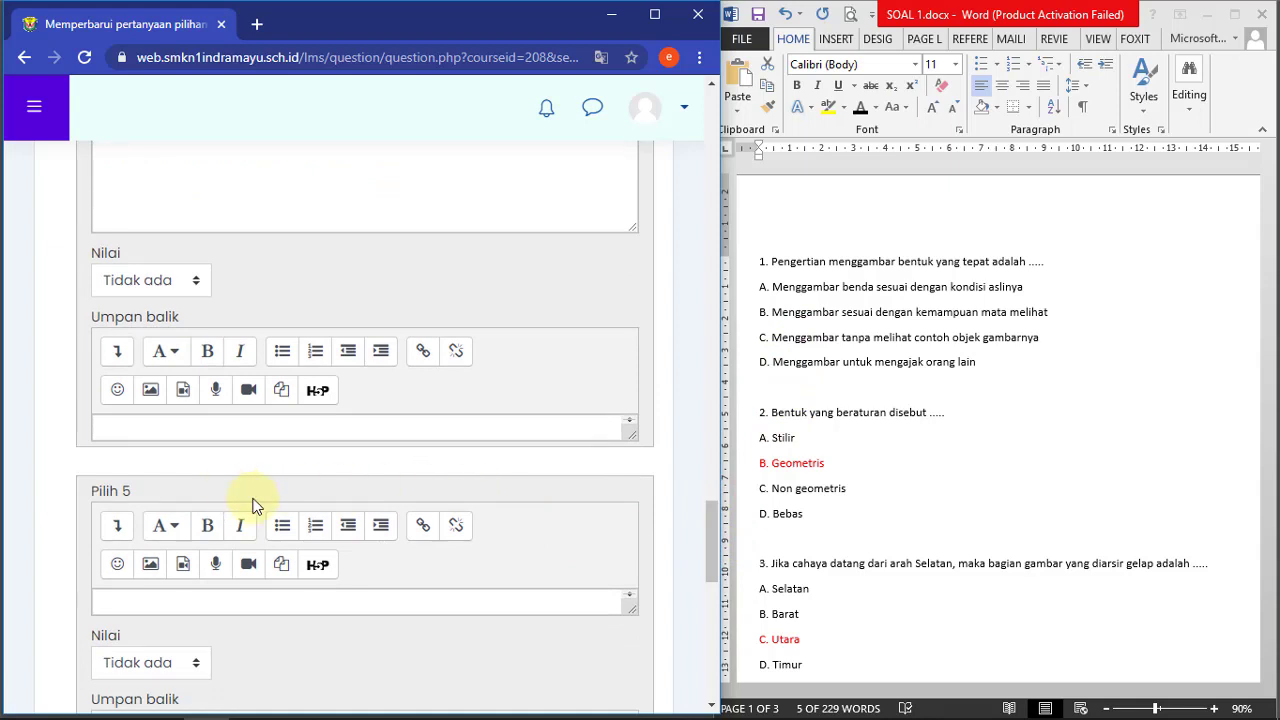
{"action": "left_click_drag", "start_coordinate": [136, 489], "coordinate": [90, 485]}
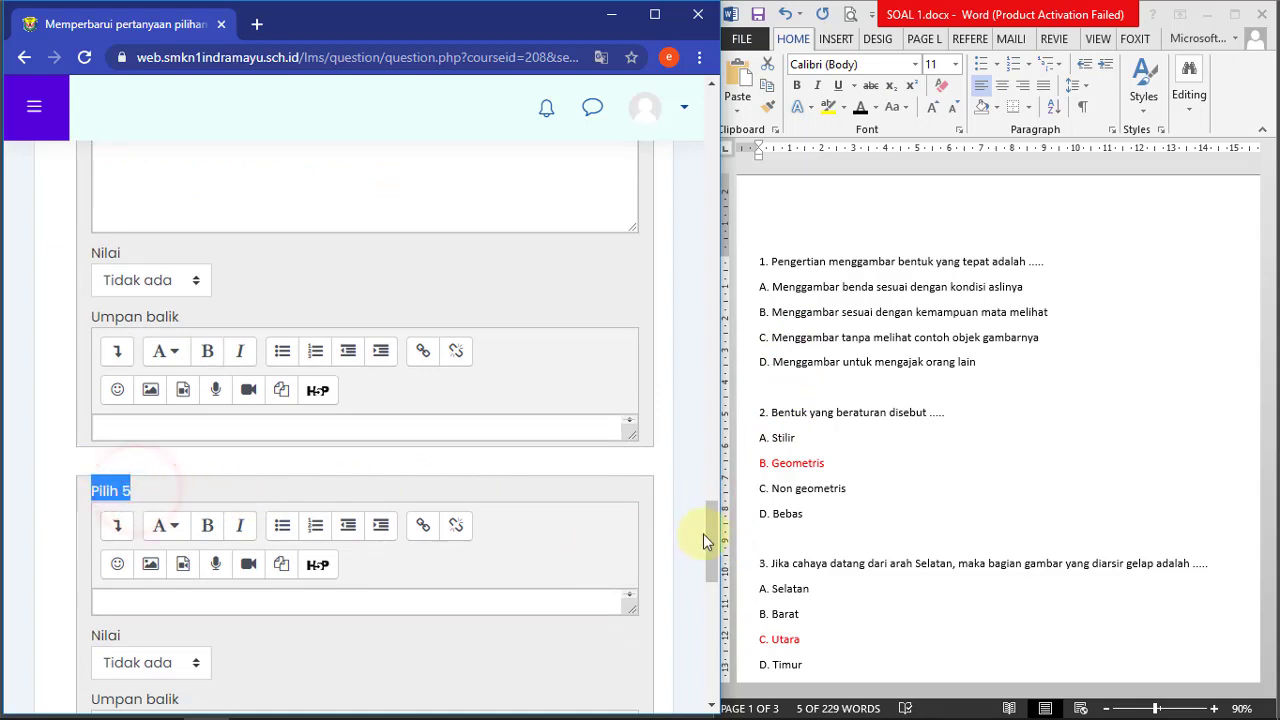
- Save the completed question 1 and return to the quiz editing page
{"action": "left_click_drag", "start_coordinate": [708, 534], "coordinate": [720, 600]}
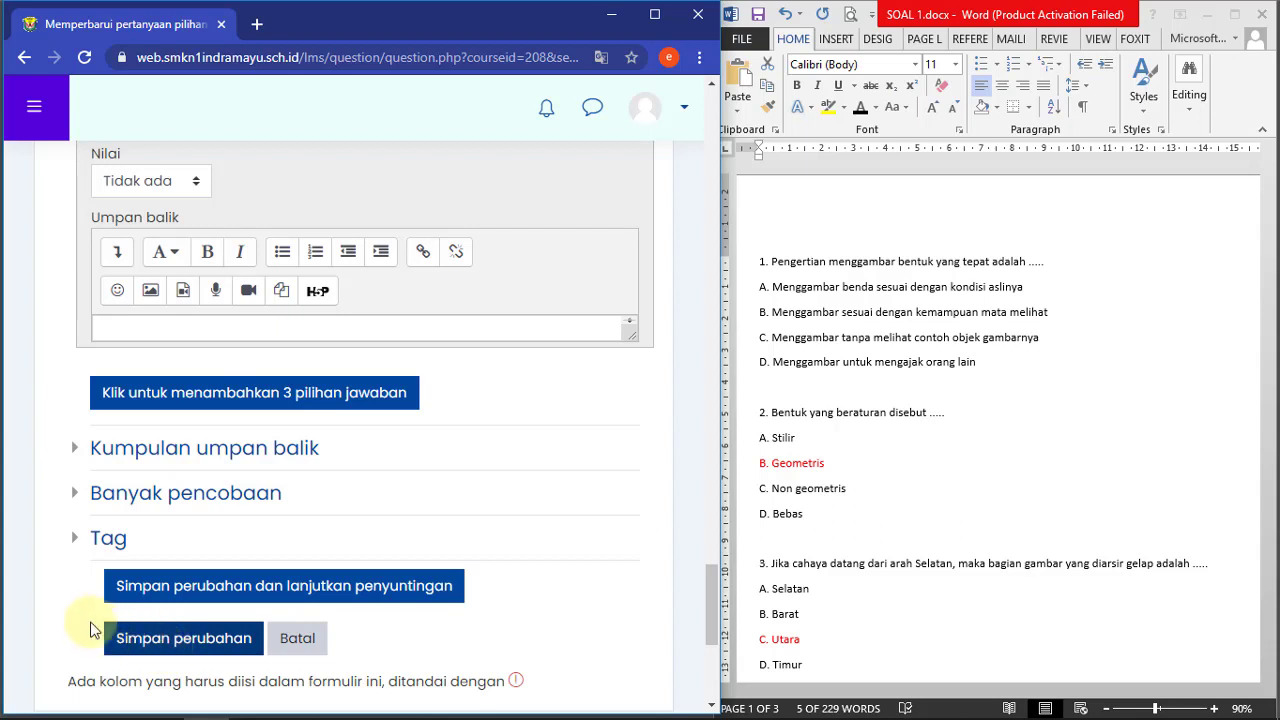
{"action": "left_click", "coordinate": [70, 601]}
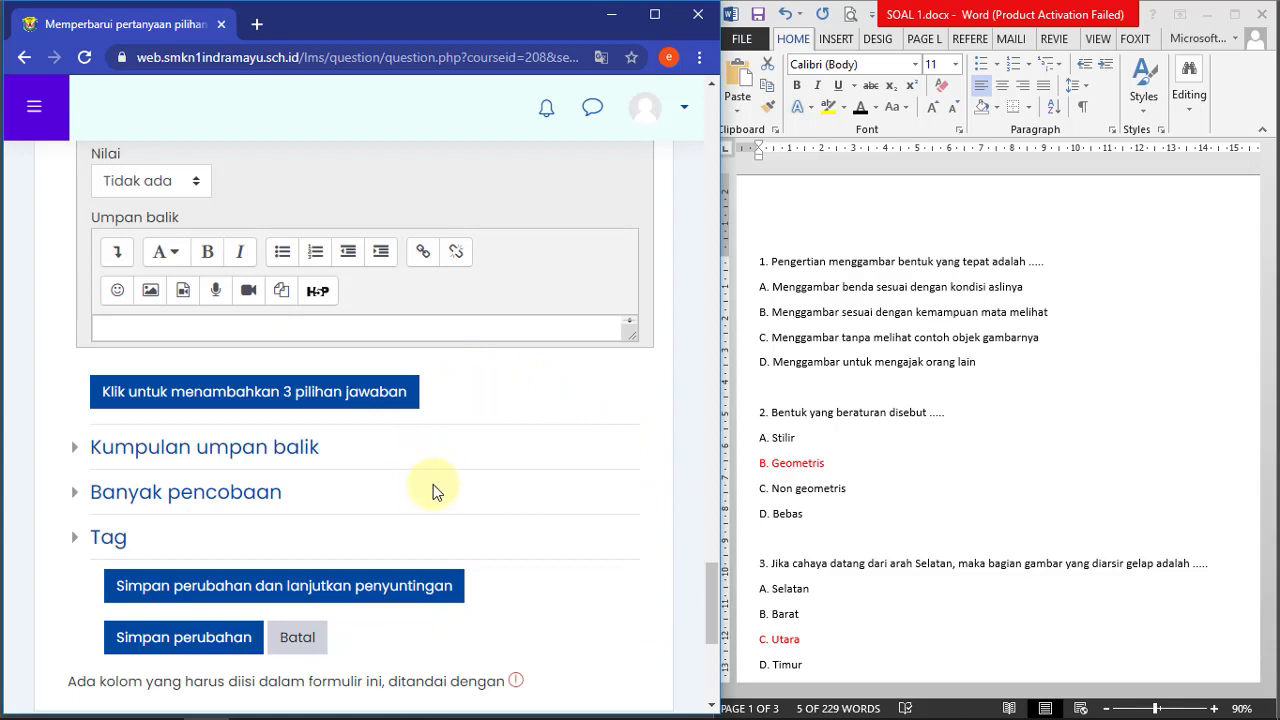
{"action": "left_click", "coordinate": [155, 649]}
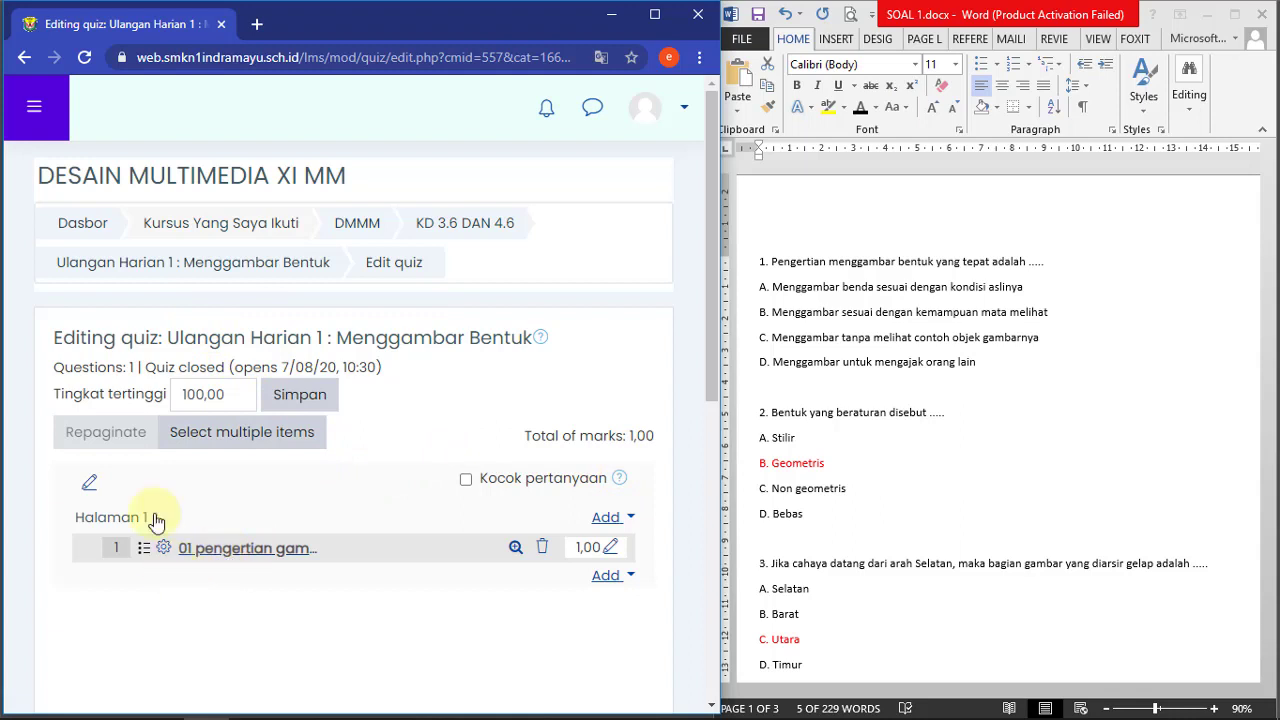
{"action": "left_click_drag", "start_coordinate": [52, 340], "coordinate": [510, 340]}
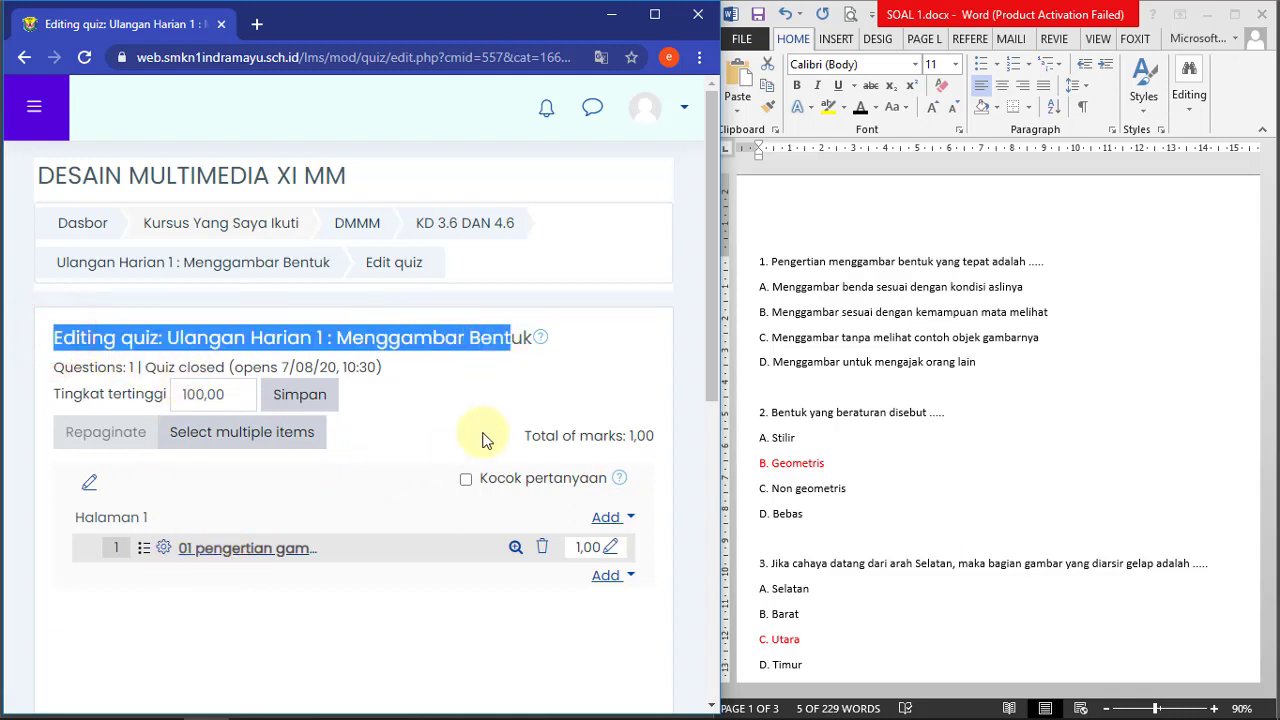
{"action": "left_click", "coordinate": [333, 641]}
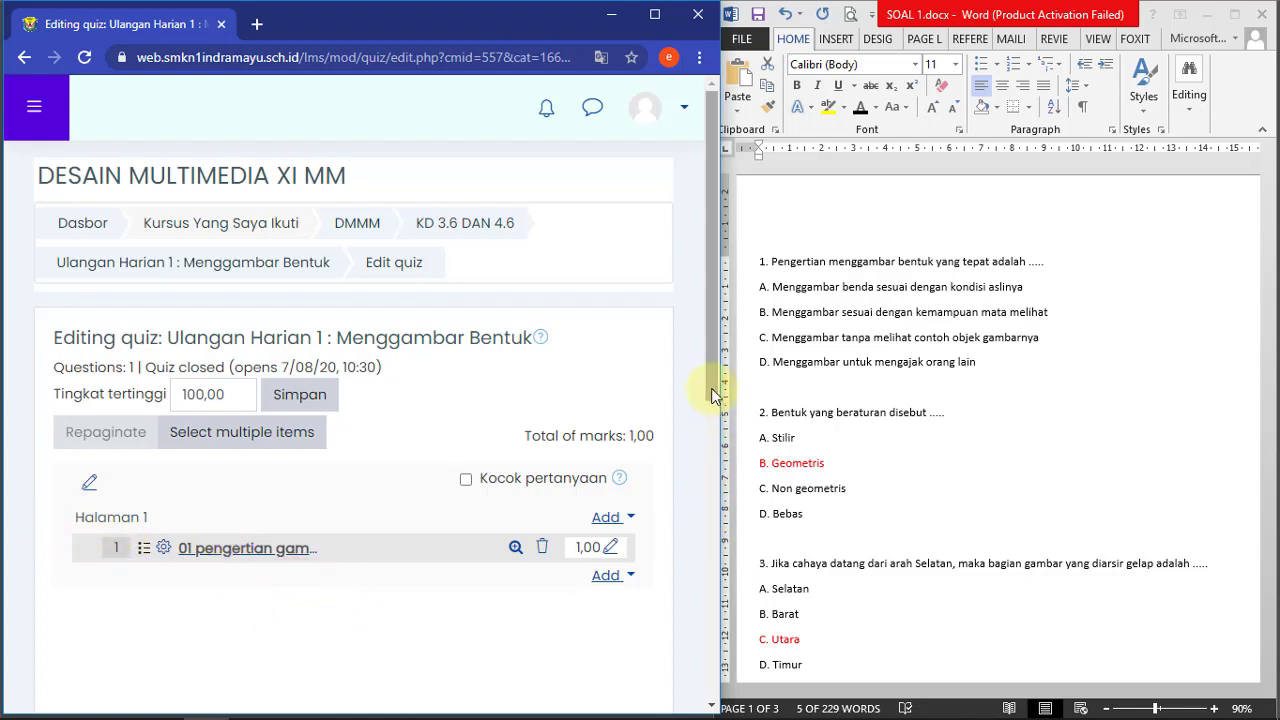
- Add a new question of type Pilihan ganda below the first question on Halaman 1 of the quiz
{"action": "left_click_drag", "start_coordinate": [713, 395], "coordinate": [717, 432]}
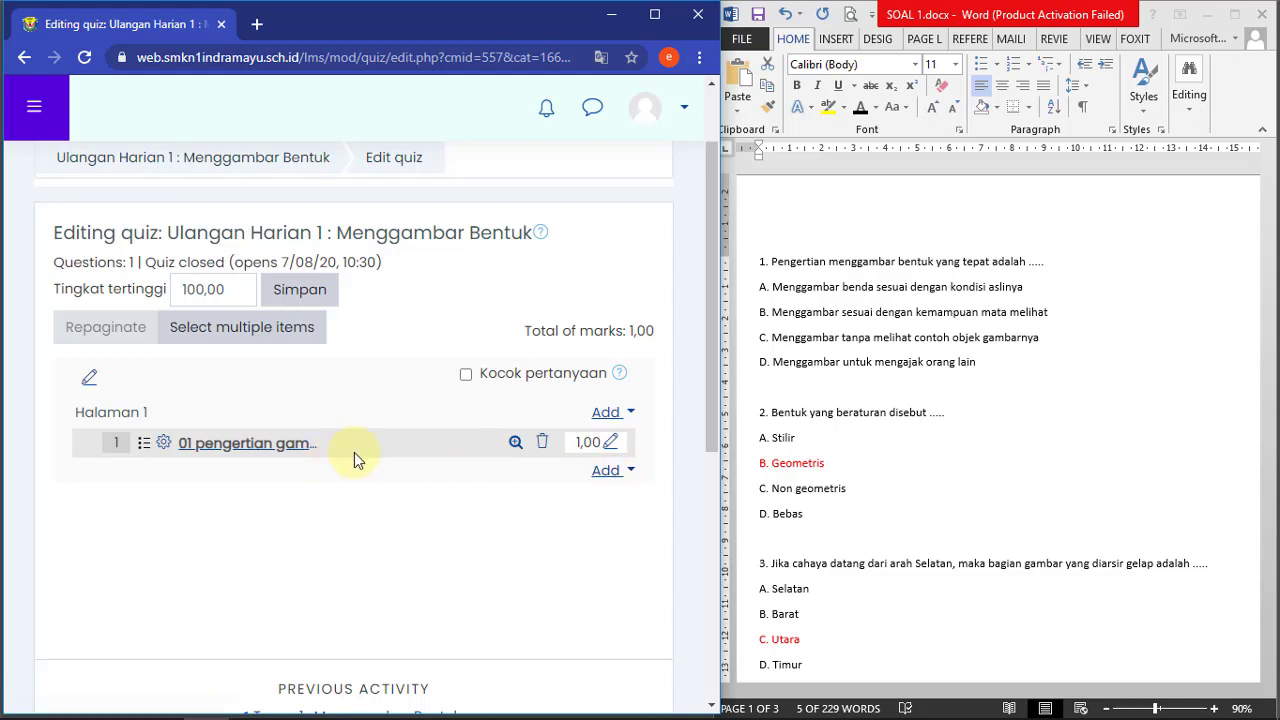
{"action": "left_click", "coordinate": [606, 471]}
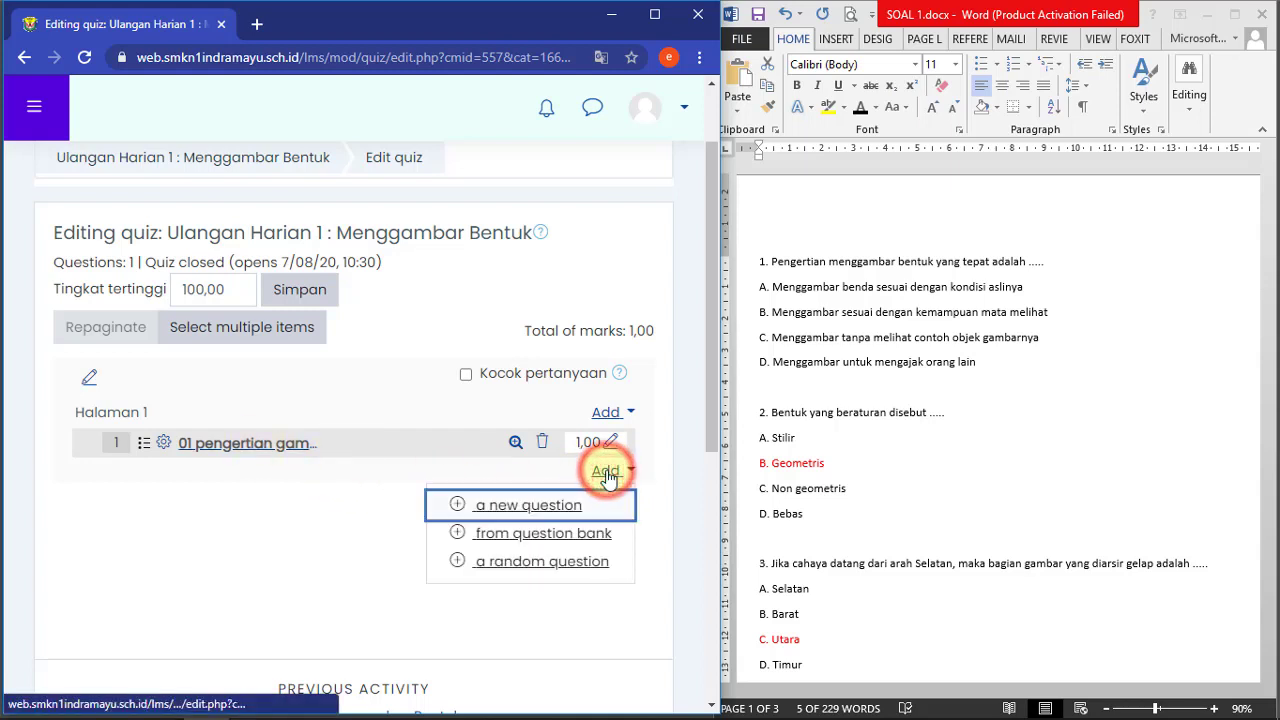
{"action": "left_click", "coordinate": [527, 508]}
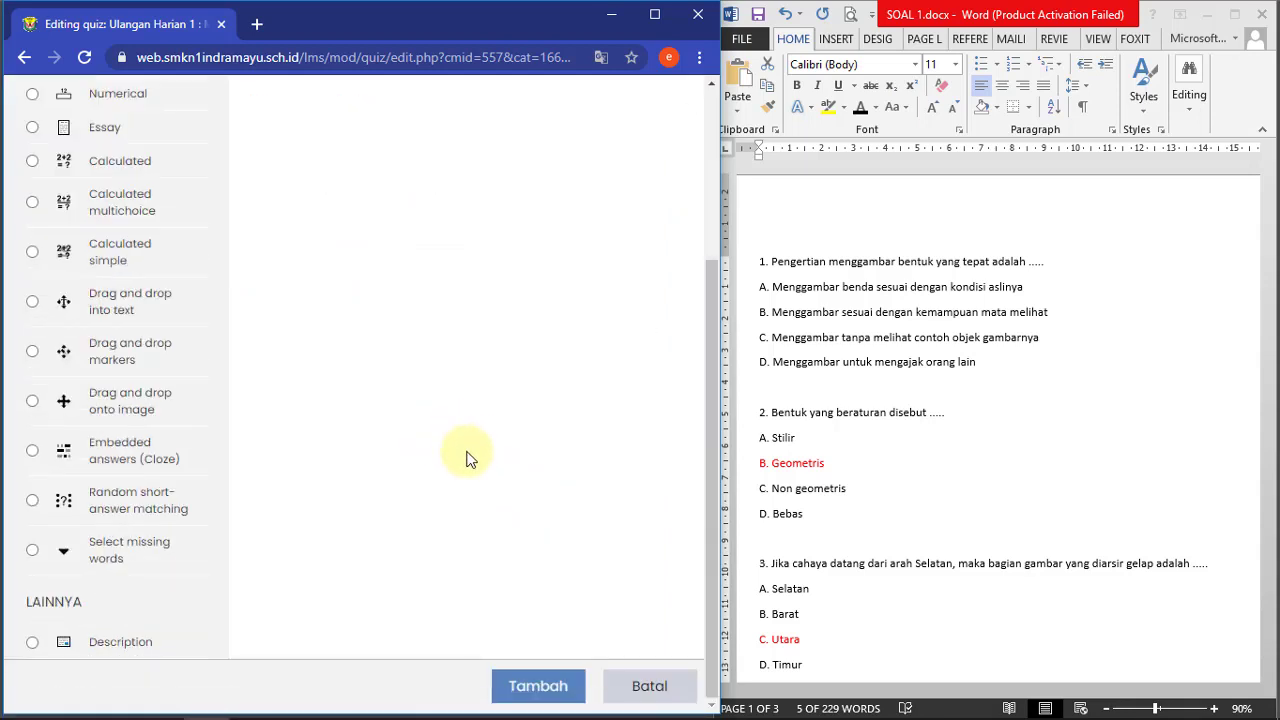
{"action": "left_click_drag", "start_coordinate": [708, 494], "coordinate": [711, 334]}
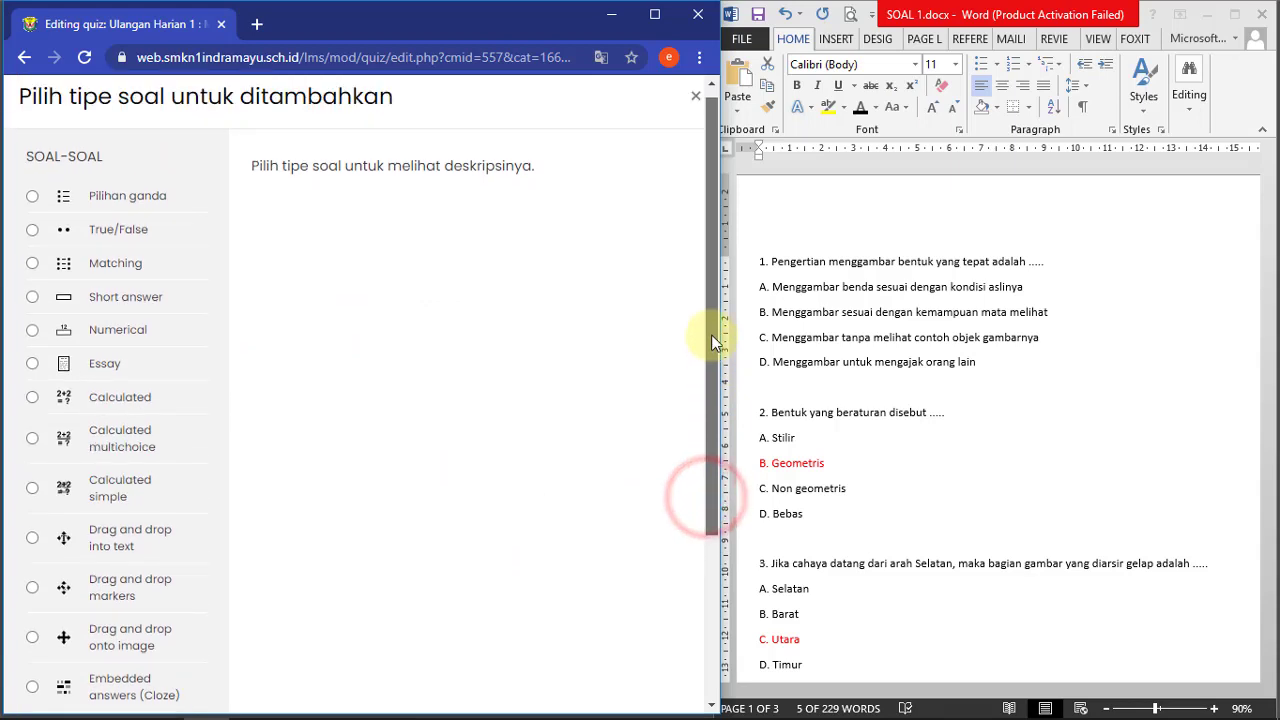
{"action": "left_click", "coordinate": [35, 197]}
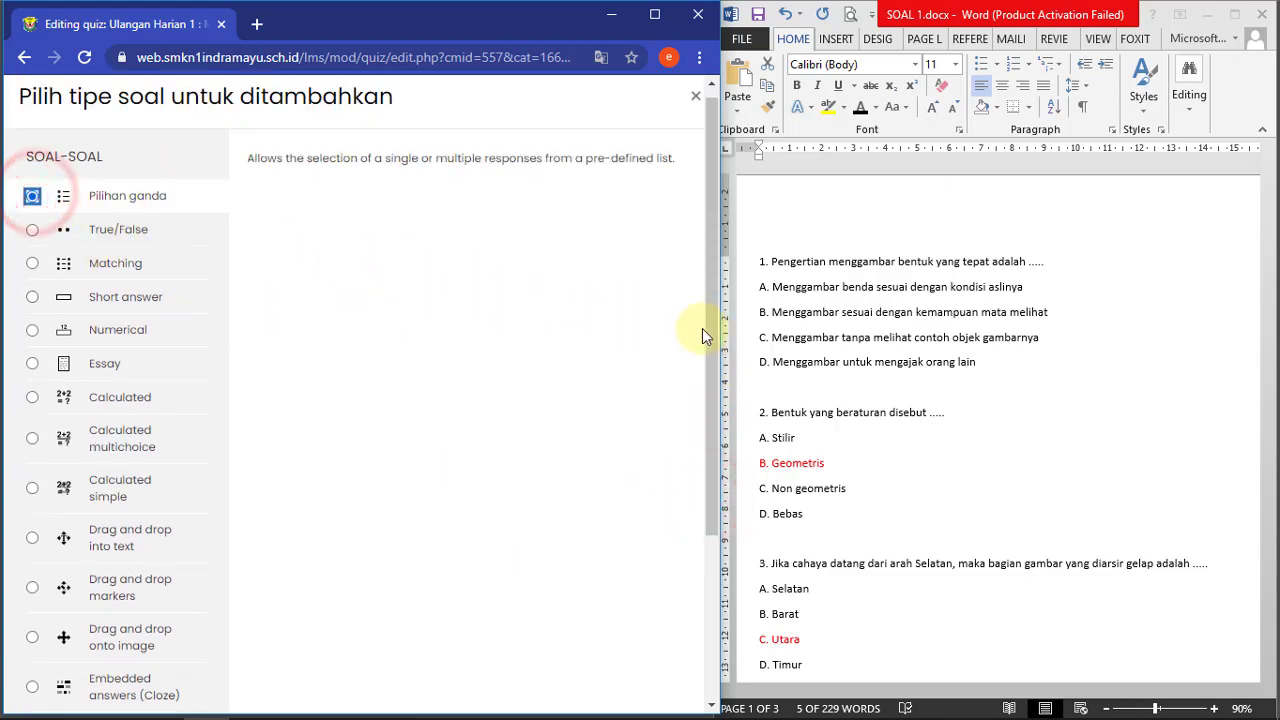
{"action": "left_click_drag", "start_coordinate": [712, 333], "coordinate": [727, 520]}
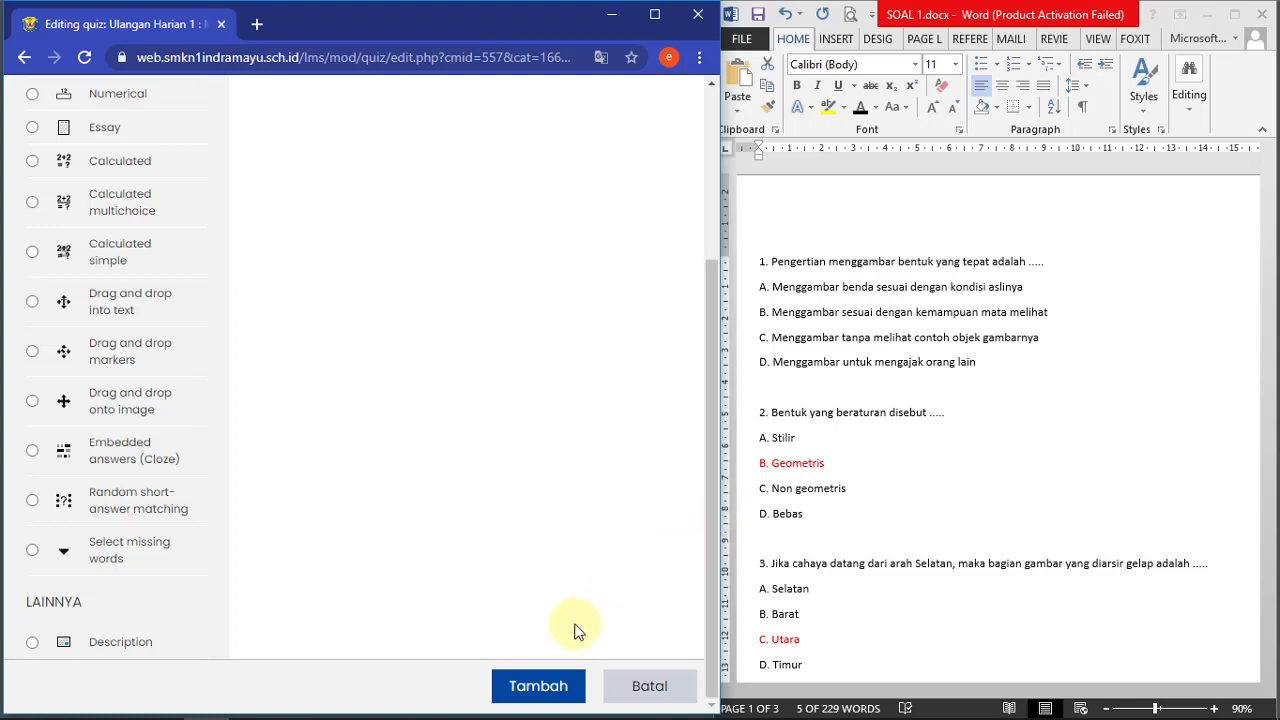
{"action": "left_click", "coordinate": [535, 690]}
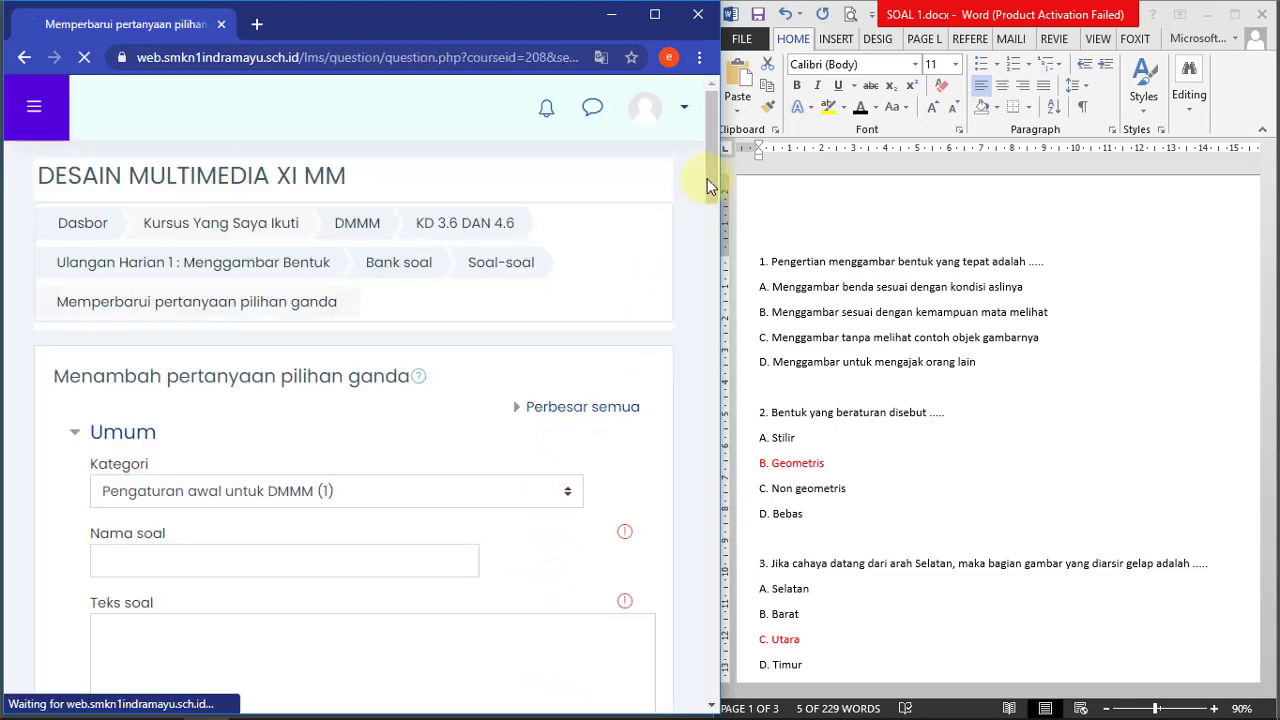
{"action": "left_click", "coordinate": [710, 150]}
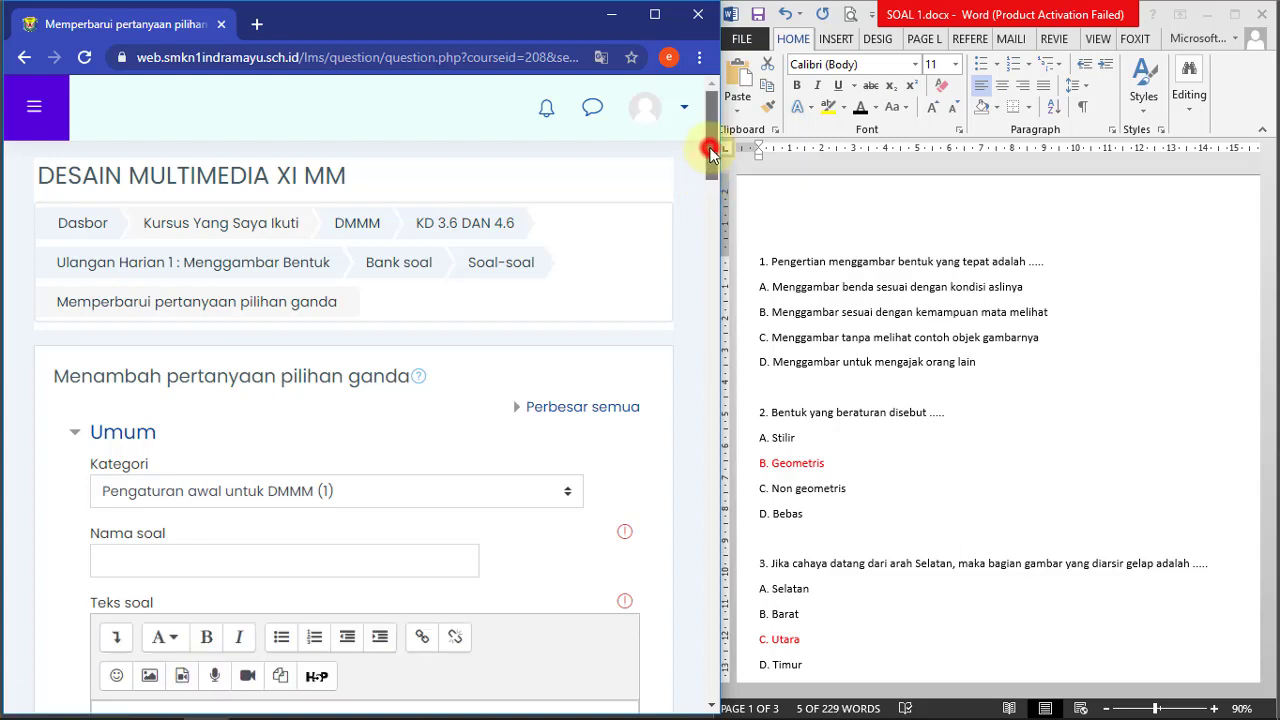
- Name the new multiple-choice question "02 Bentuk beraturan"
{"action": "left_click_drag", "start_coordinate": [710, 150], "coordinate": [712, 180]}
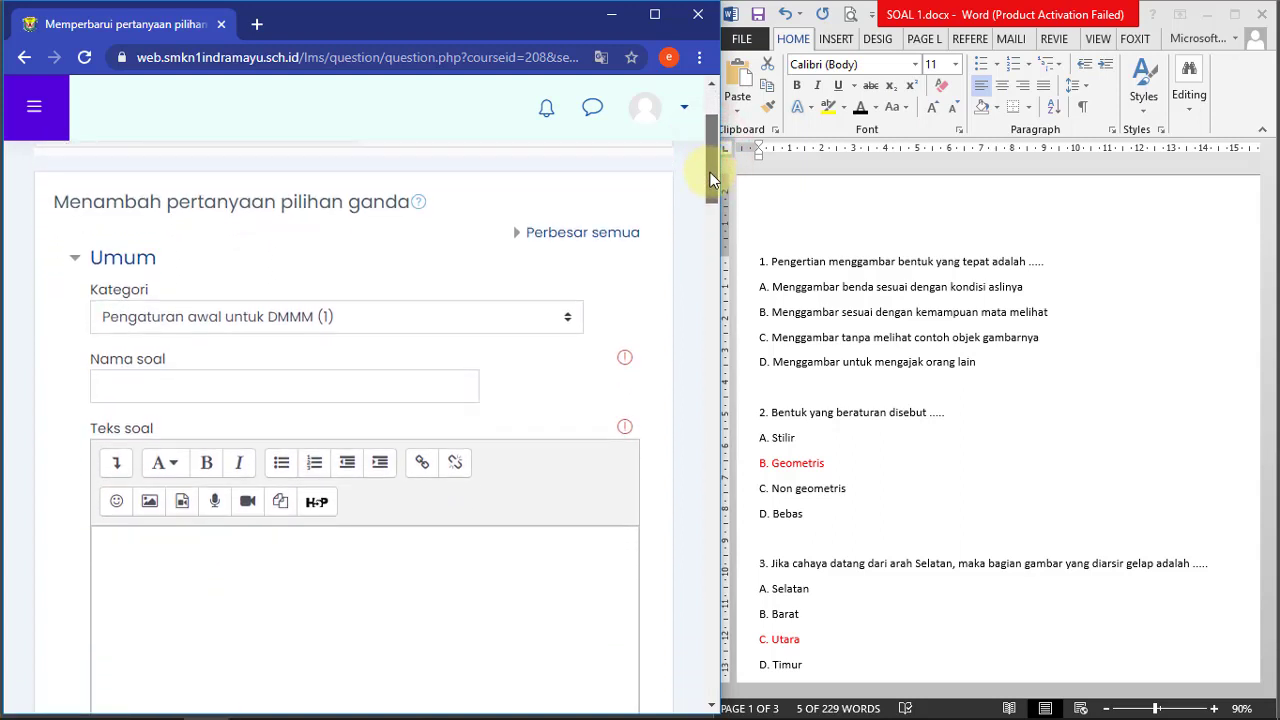
{"action": "left_click", "coordinate": [138, 390]}
{"action": "type", "text": "02 Bentuk beraturan"}
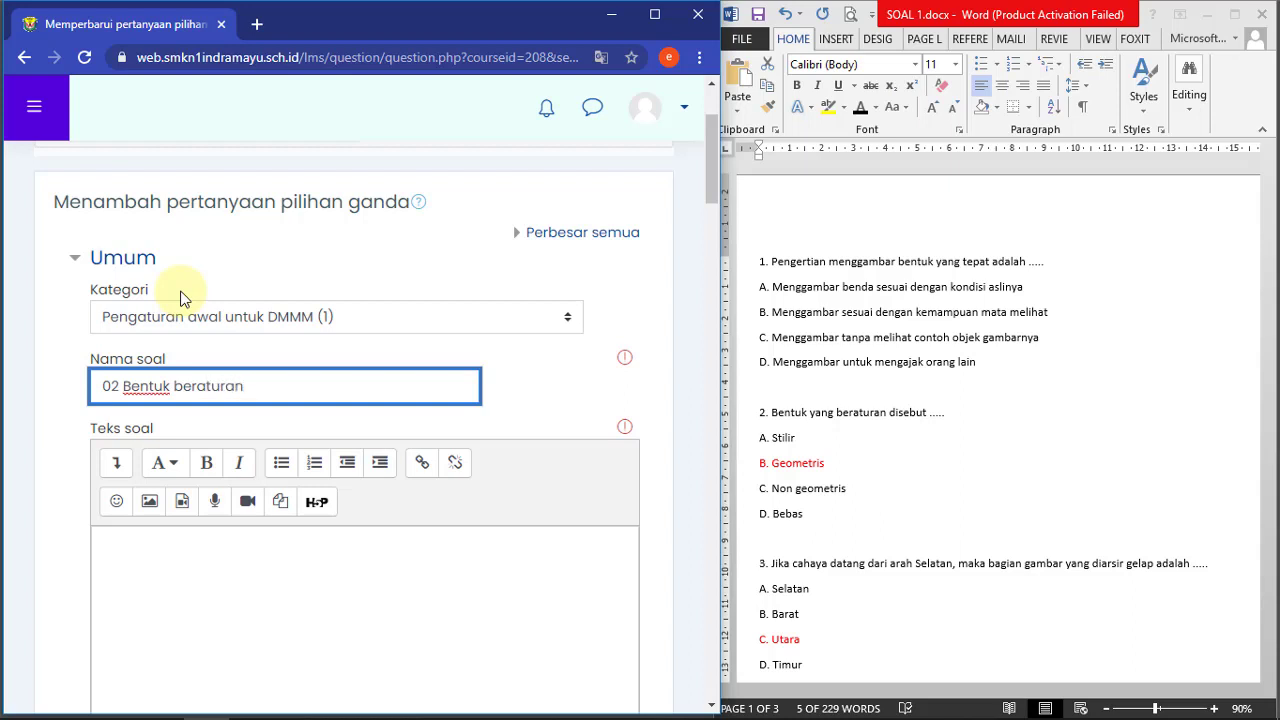
{"action": "left_click_drag", "start_coordinate": [278, 385], "coordinate": [210, 375]}
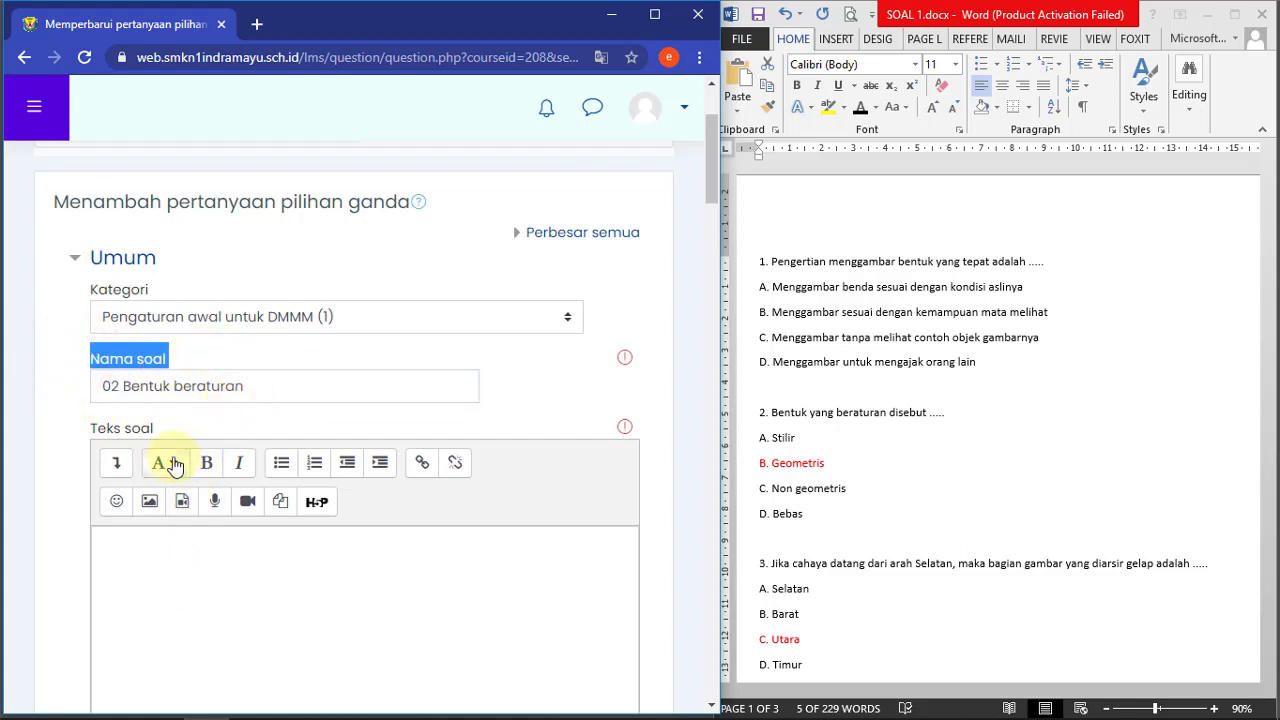
- Copy question 2's text "Bentuk yang beraturan disebut ...." from the Word document without its number into the Teks soal field
{"action": "left_click_drag", "start_coordinate": [81, 425], "coordinate": [155, 432]}
{"action": "left_click", "coordinate": [130, 562]}
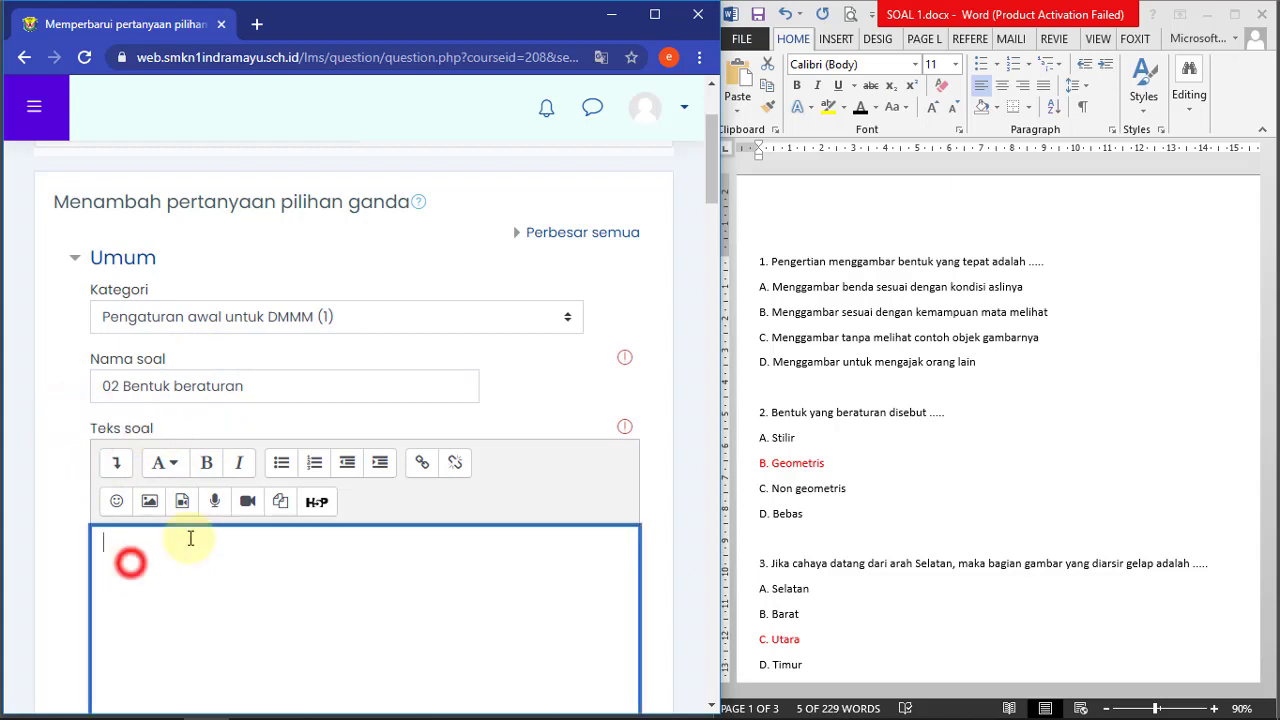
{"action": "left_click", "coordinate": [786, 382]}
{"action": "left_click_drag", "start_coordinate": [772, 413], "coordinate": [942, 418]}
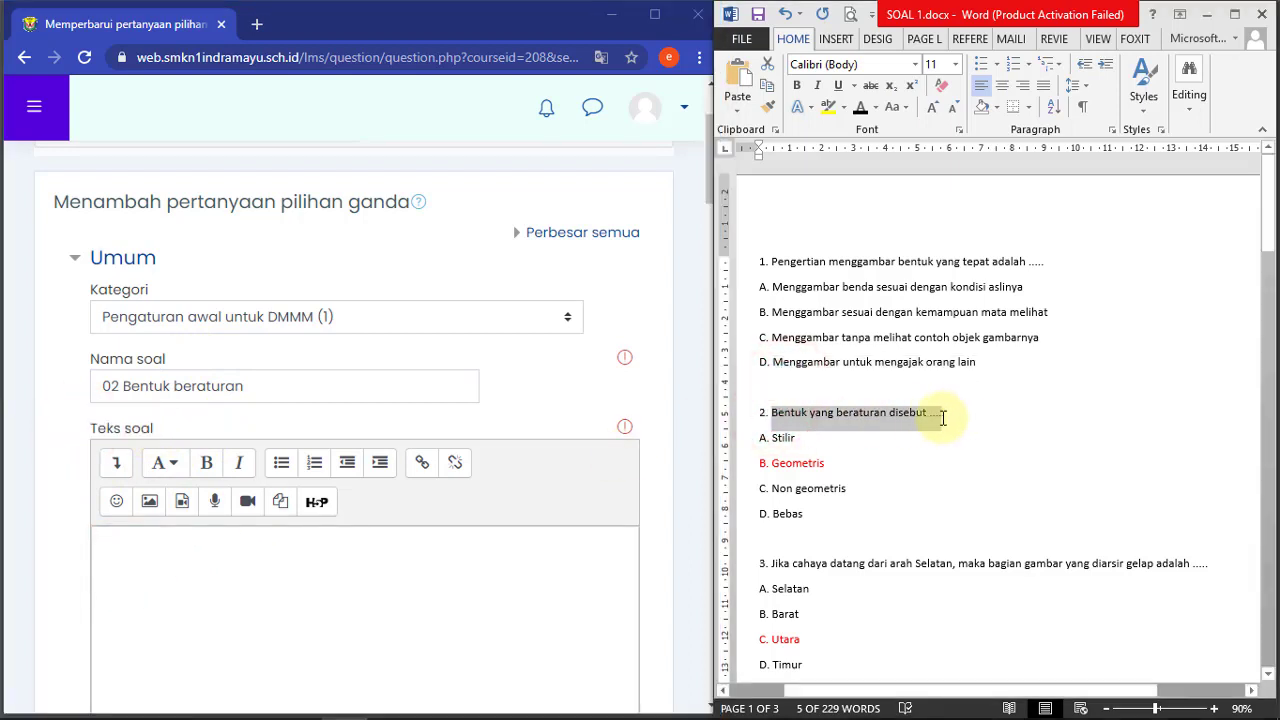
{"action": "right_click", "coordinate": [886, 417]}
{"action": "left_click", "coordinate": [929, 441]}
{"action": "left_click", "coordinate": [206, 583]}
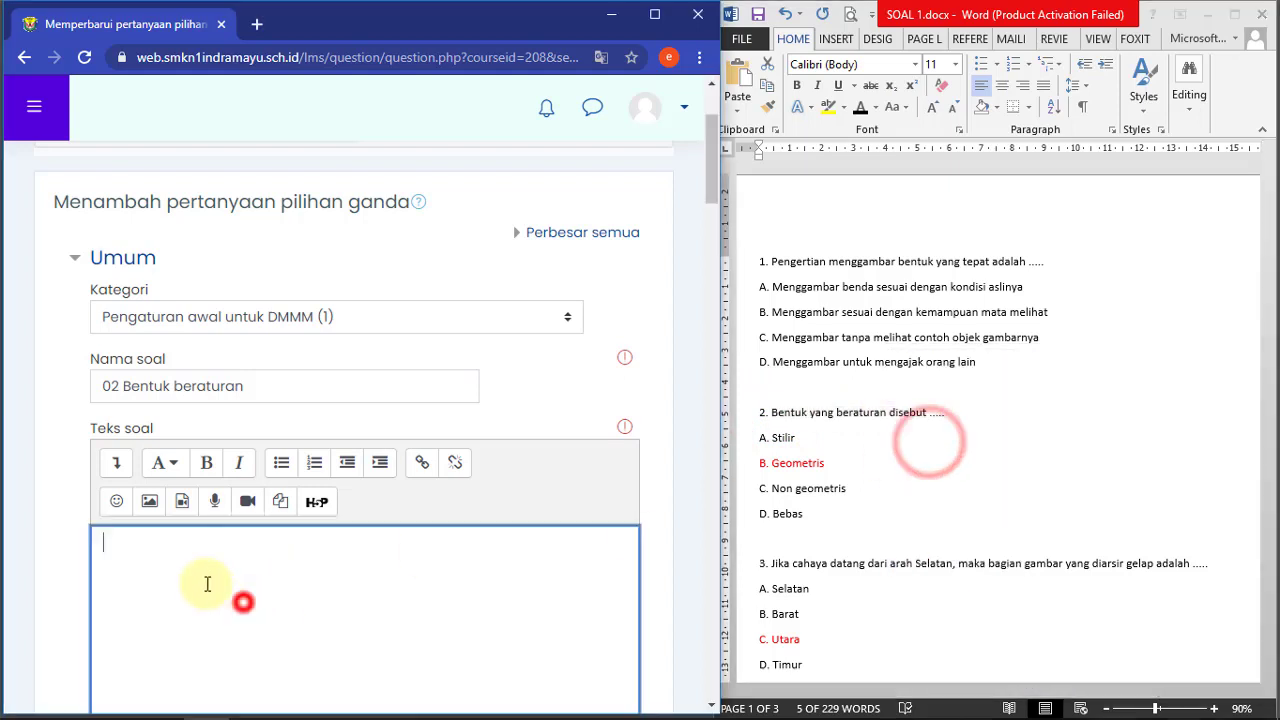
{"action": "right_click", "coordinate": [244, 600]}
{"action": "left_click", "coordinate": [245, 405]}
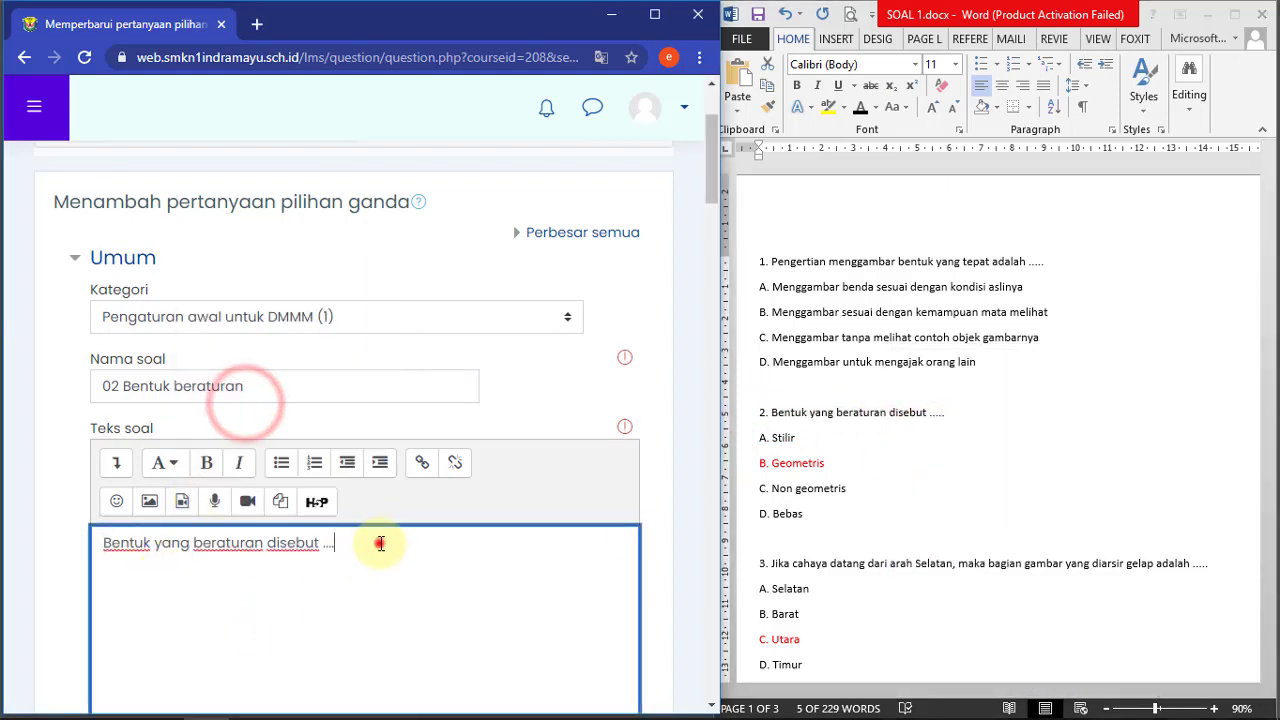
{"action": "left_click_drag", "start_coordinate": [371, 543], "coordinate": [51, 566]}
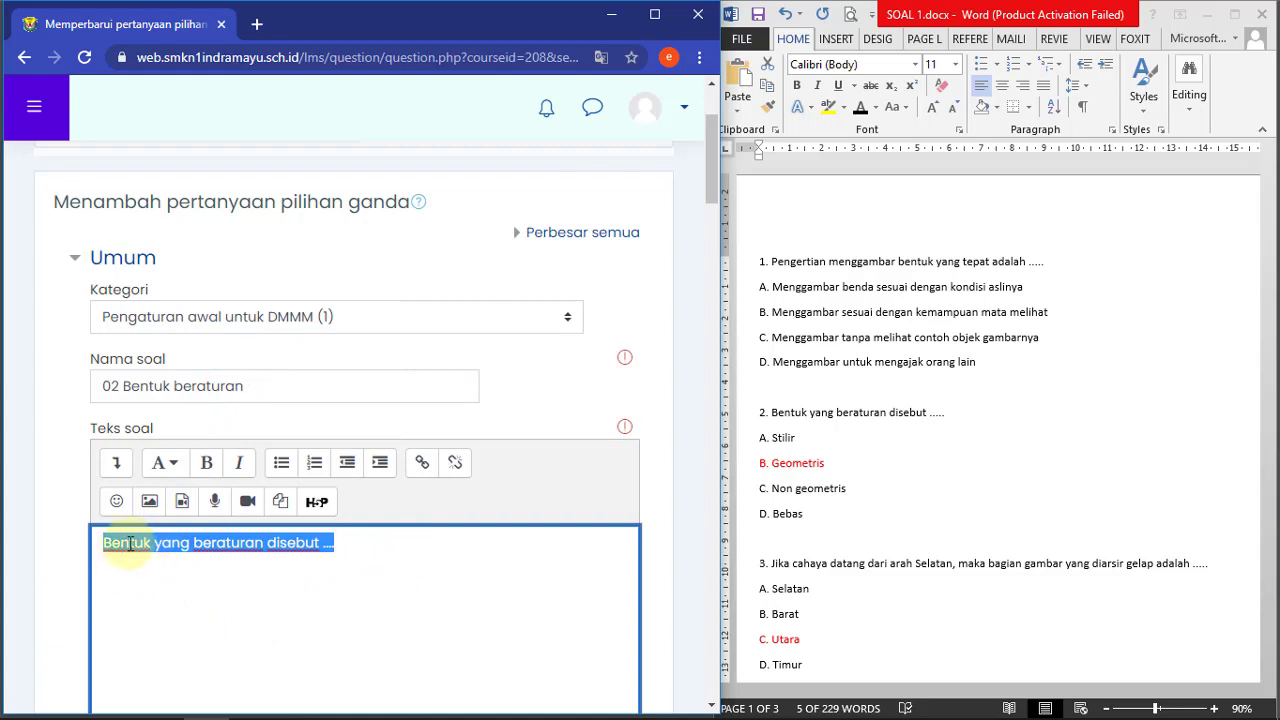
{"action": "left_click", "coordinate": [132, 589]}
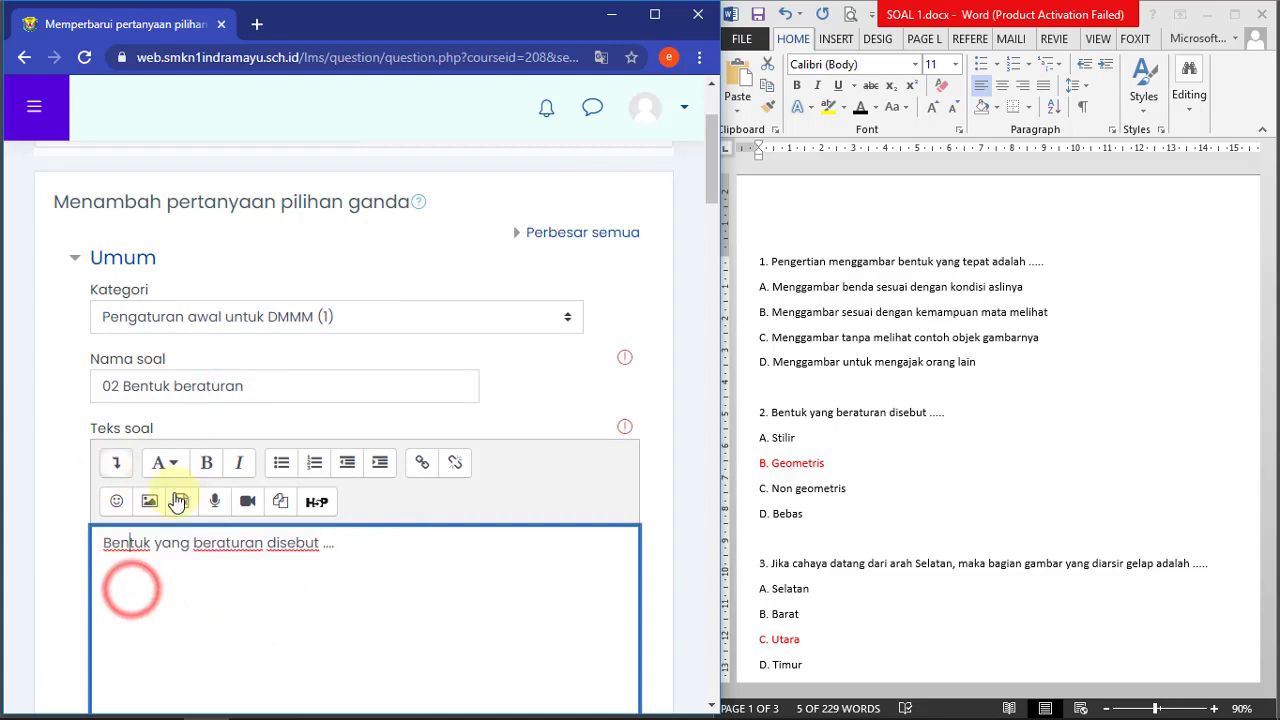
{"action": "triple_click", "coordinate": [272, 368]}
{"action": "left_click", "coordinate": [49, 415]}
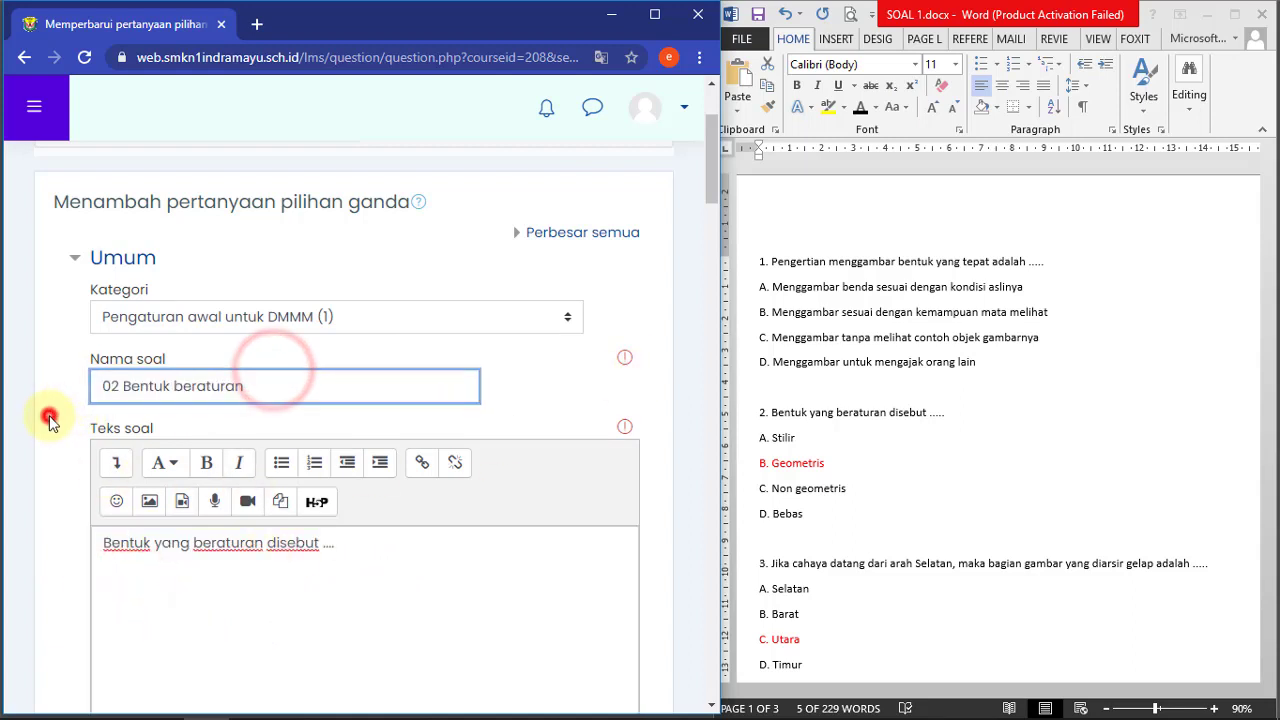
- Copy answer A's text "Stilir" of question 2 from the Word document into the Pilih 1 answer field without its letter
{"action": "left_click_drag", "start_coordinate": [713, 200], "coordinate": [721, 368]}
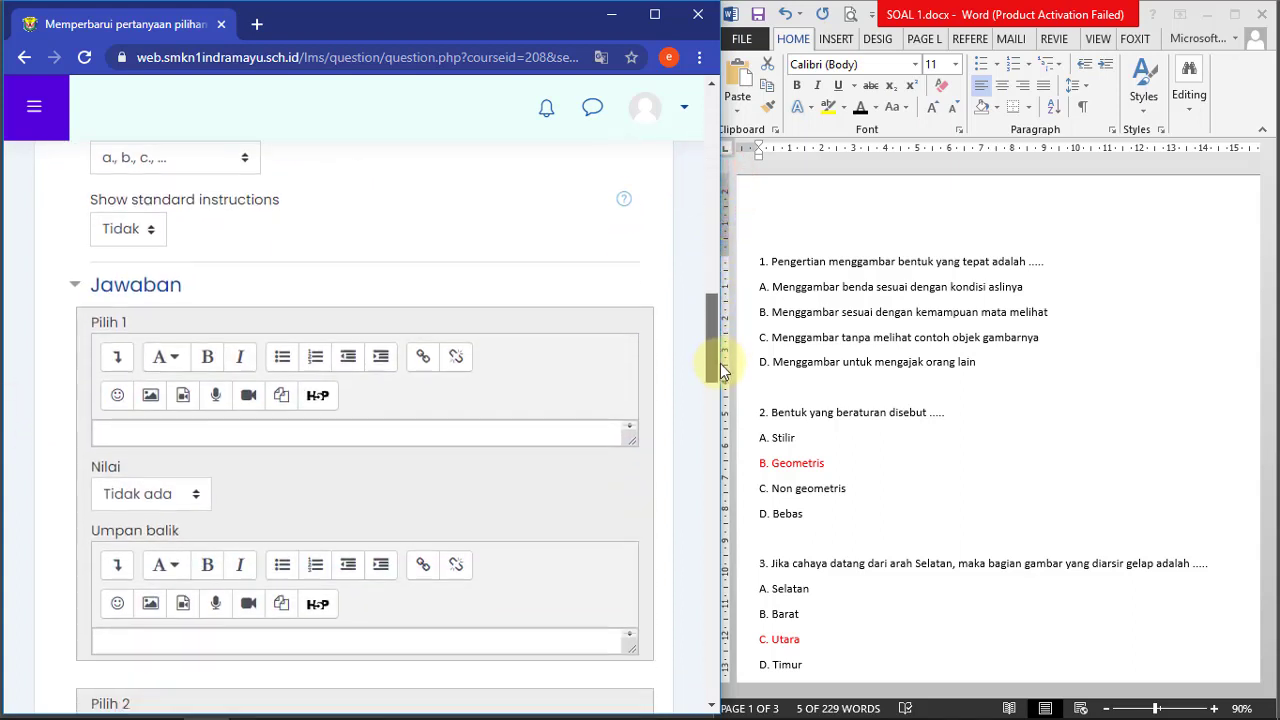
{"action": "left_click", "coordinate": [770, 379]}
{"action": "left_click", "coordinate": [786, 437]}
{"action": "left_click_drag", "start_coordinate": [772, 436], "coordinate": [797, 438]}
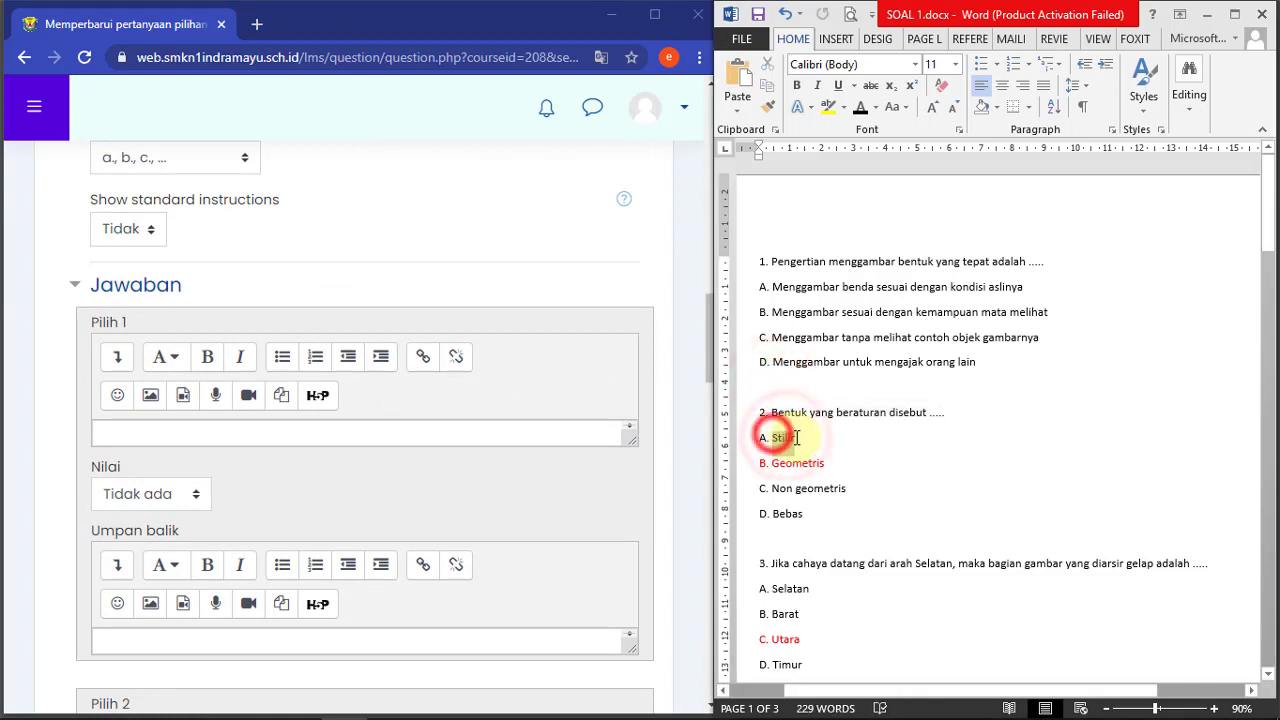
{"action": "right_click", "coordinate": [788, 440]}
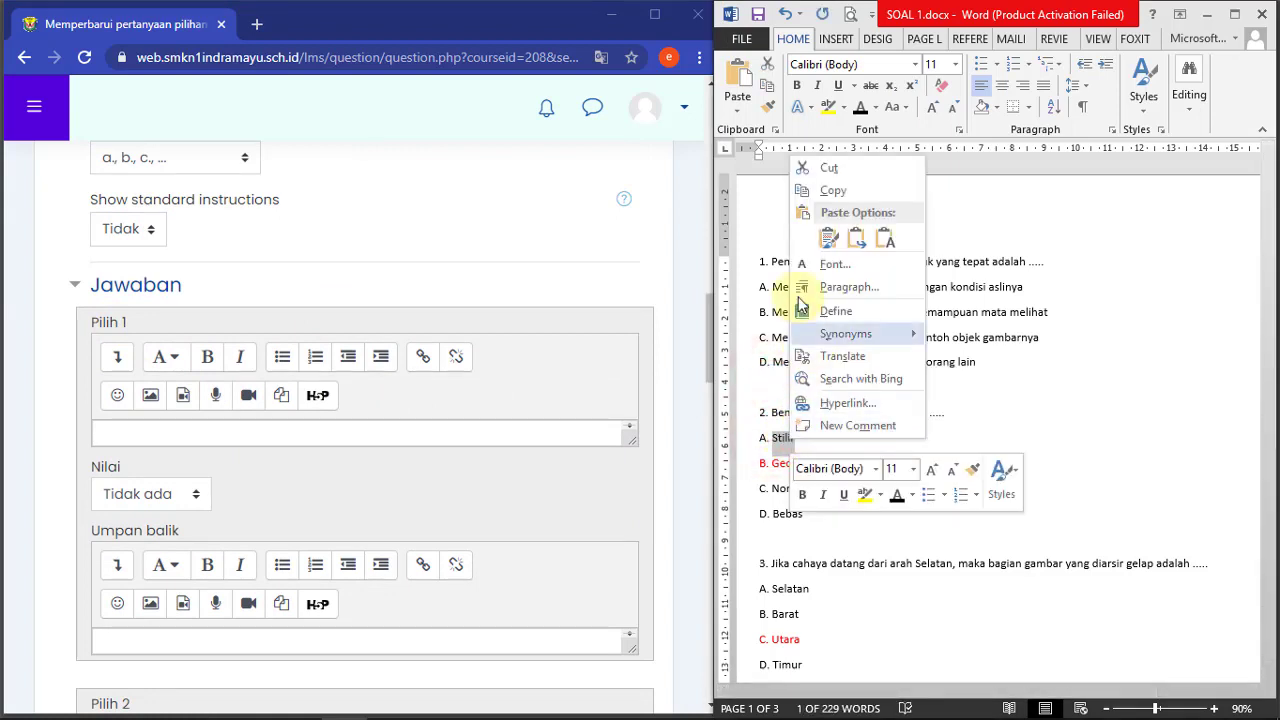
{"action": "left_click", "coordinate": [833, 190]}
{"action": "right_click", "coordinate": [147, 433]}
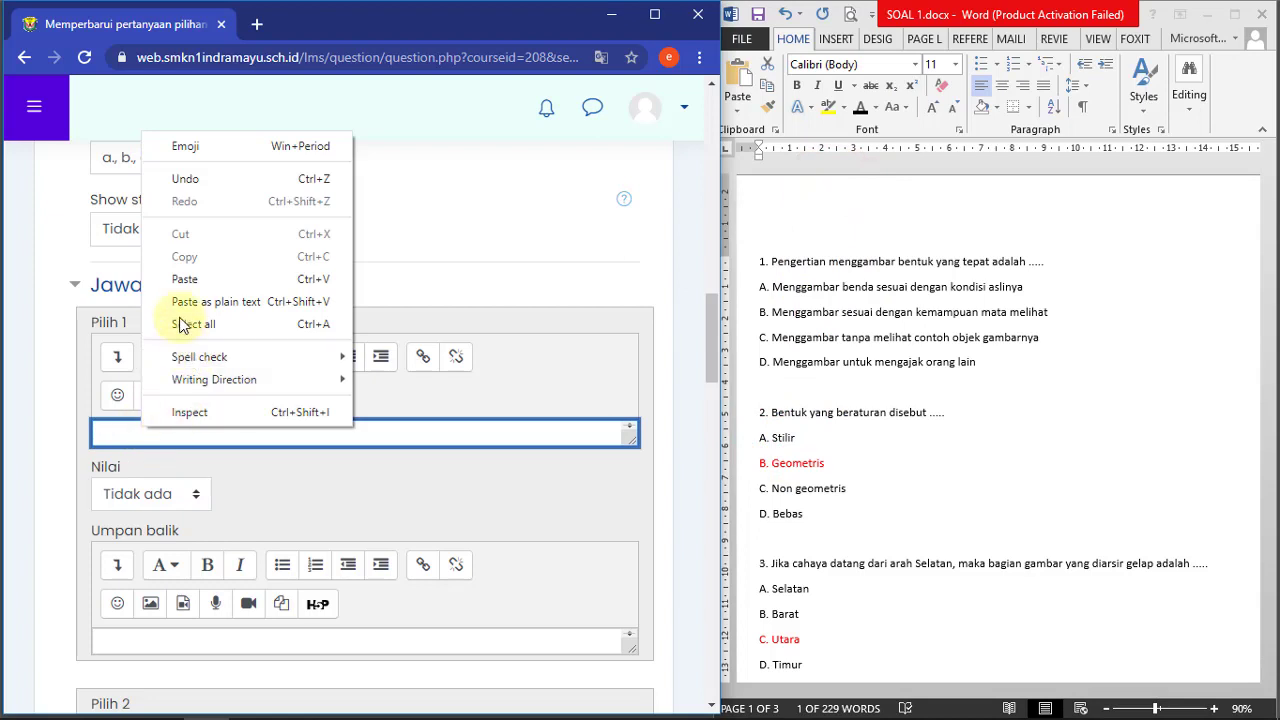
{"action": "left_click", "coordinate": [185, 279]}
- Change the font color of the word "Geometris" in question 2's answer B to black in the Word document
{"action": "left_click", "coordinate": [800, 470]}
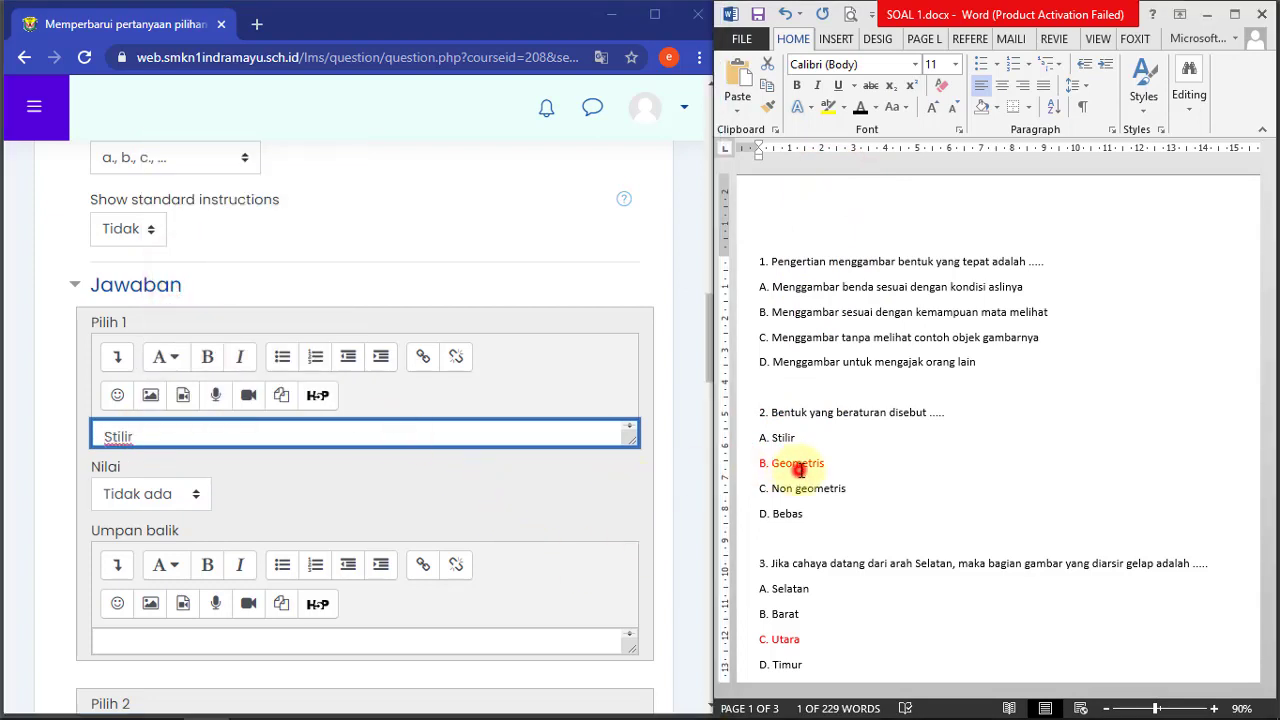
{"action": "left_click_drag", "start_coordinate": [774, 465], "coordinate": [825, 470]}
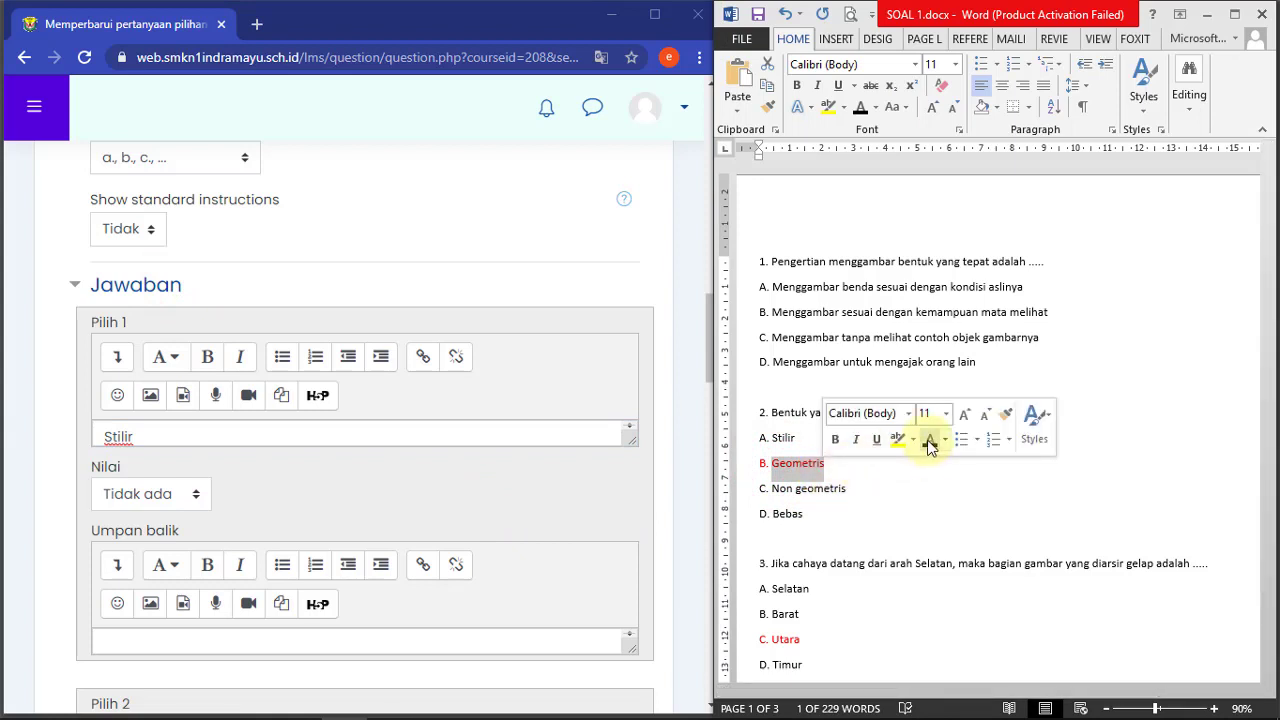
{"action": "left_click", "coordinate": [929, 438]}
- Copy "Geometris" from the Word document into the Pilih 2 answer field and set its Nilai to 100%
{"action": "right_click", "coordinate": [797, 470]}
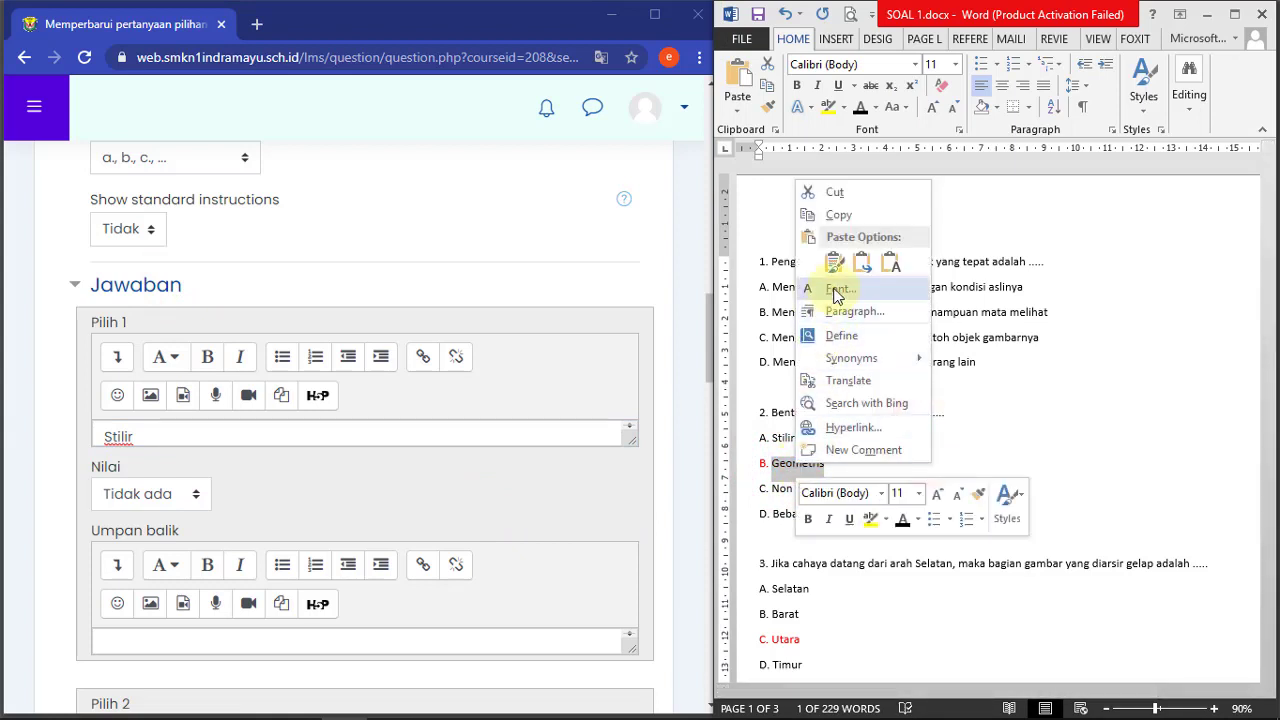
{"action": "left_click", "coordinate": [832, 213]}
{"action": "left_click", "coordinate": [619, 266]}
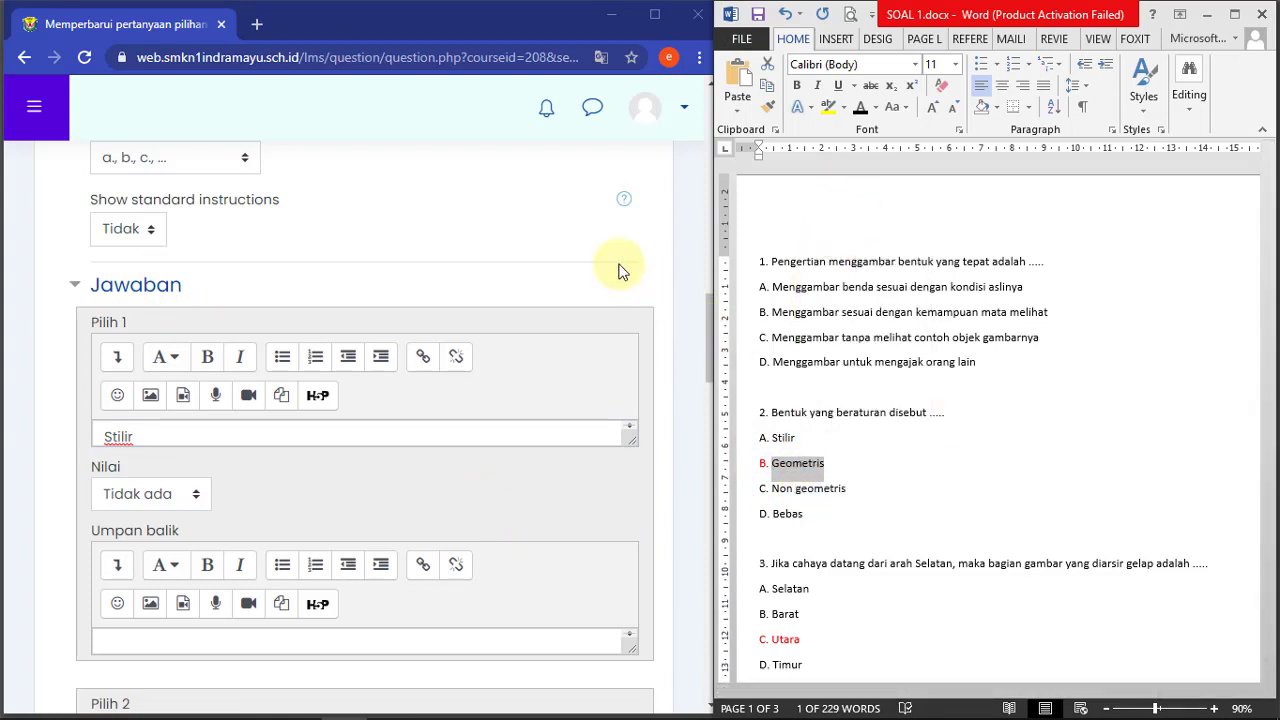
{"action": "left_click_drag", "start_coordinate": [709, 324], "coordinate": [717, 370]}
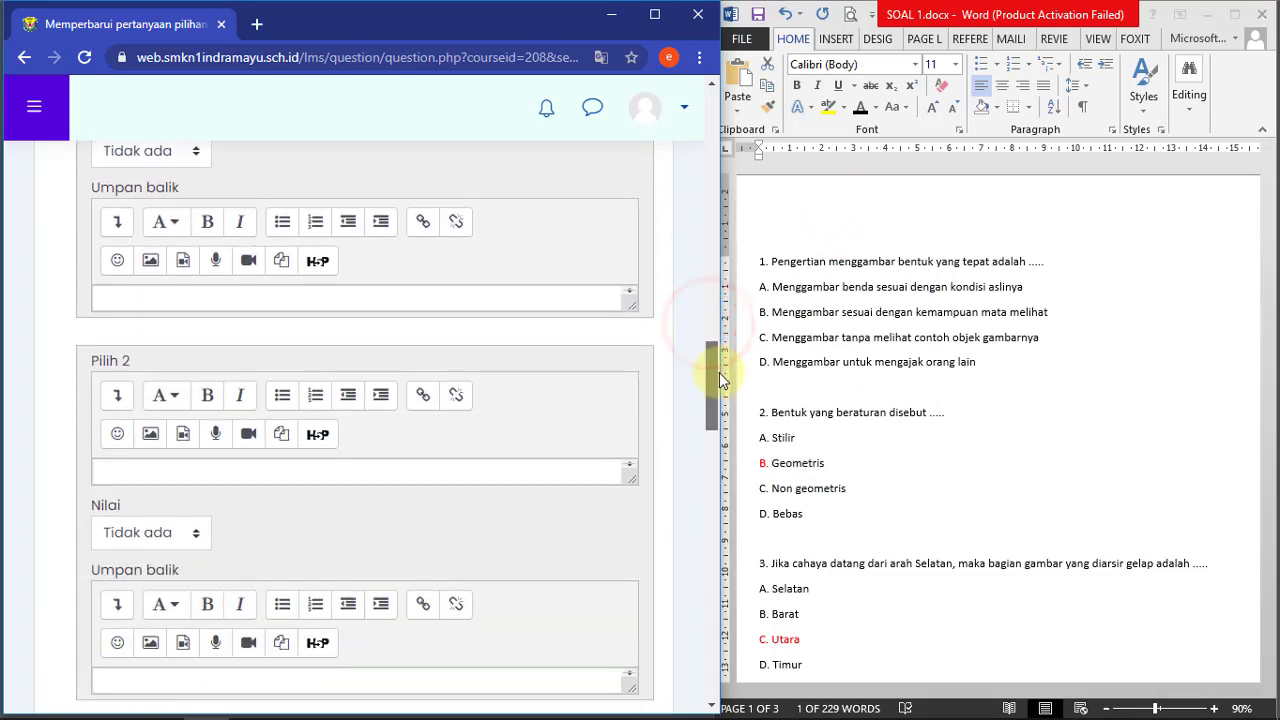
{"action": "right_click", "coordinate": [145, 481]}
{"action": "left_click", "coordinate": [184, 333]}
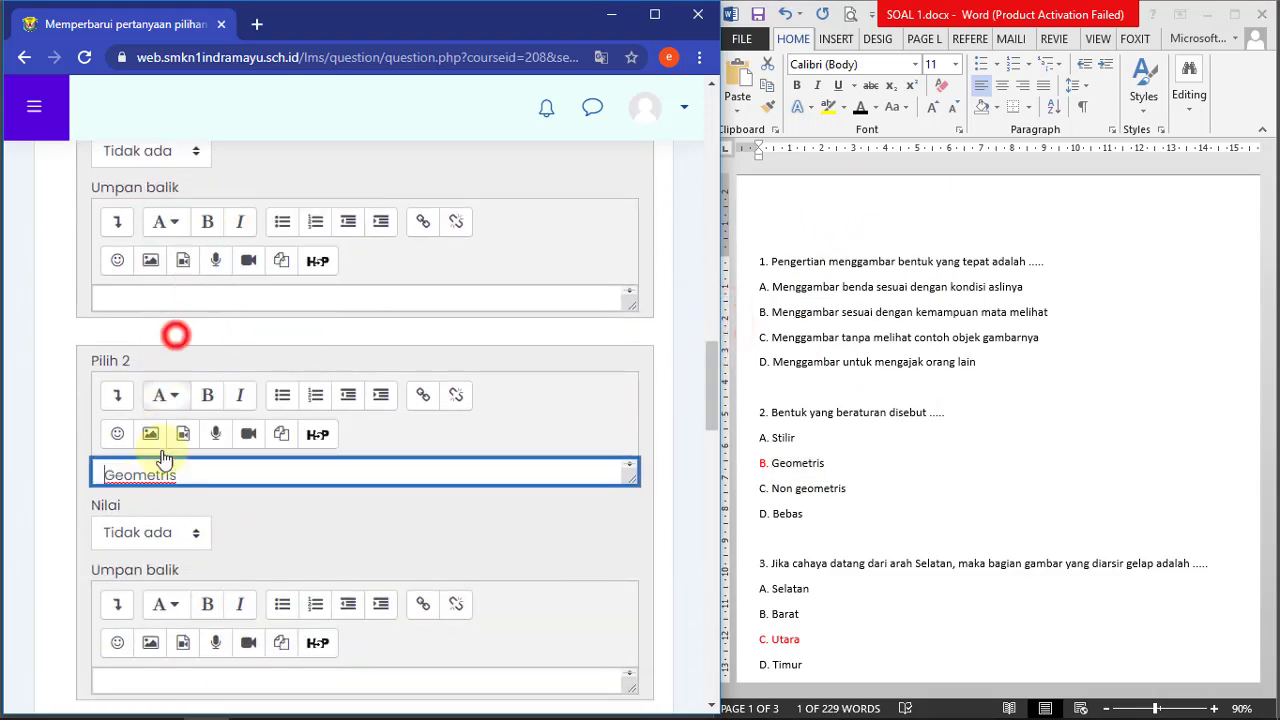
{"action": "left_click", "coordinate": [135, 532]}
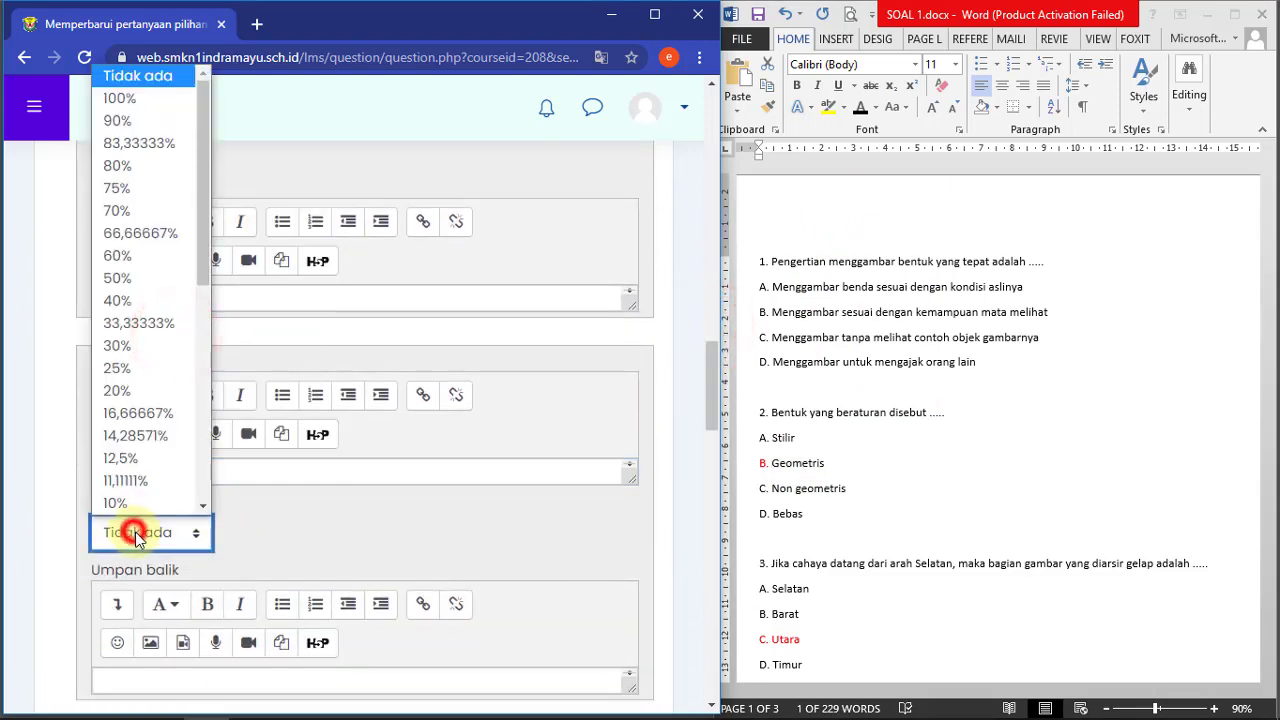
{"action": "left_click", "coordinate": [135, 98]}
- Copy answer C's text "Non geometris" from the Word document into the Pilih 3 answer field without its letter
{"action": "left_click", "coordinate": [816, 461]}
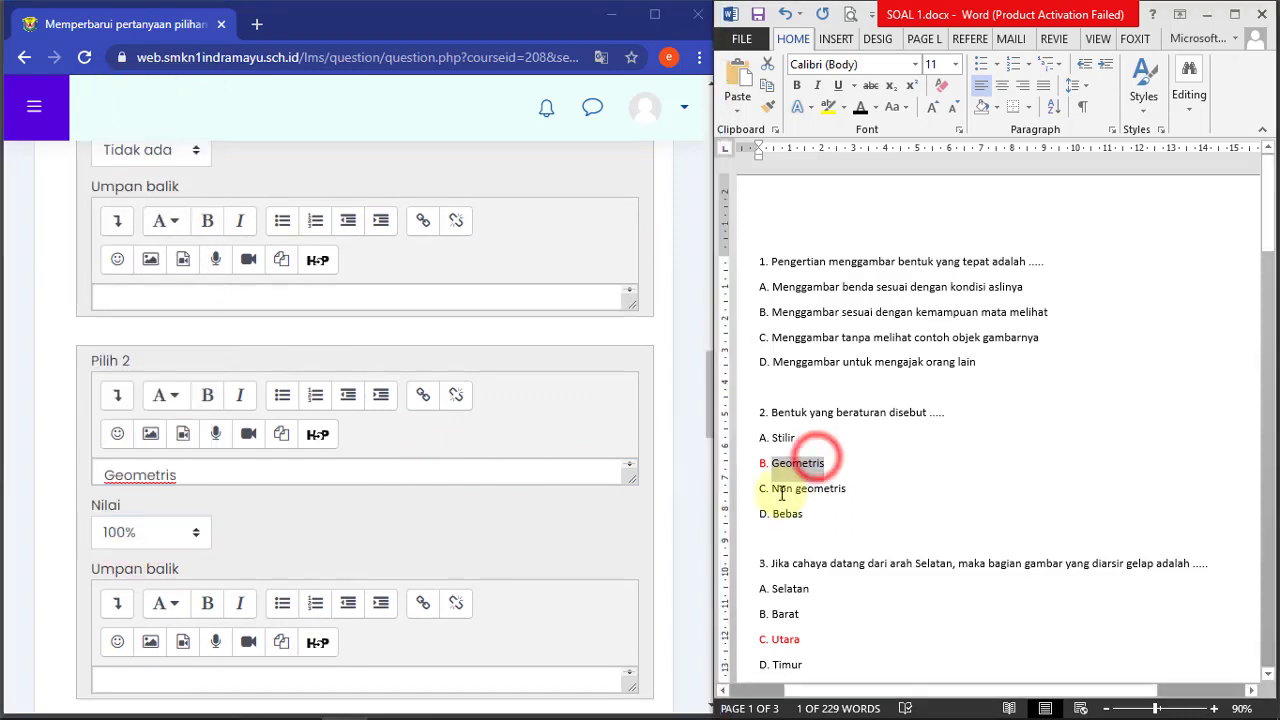
{"action": "left_click_drag", "start_coordinate": [771, 487], "coordinate": [835, 492]}
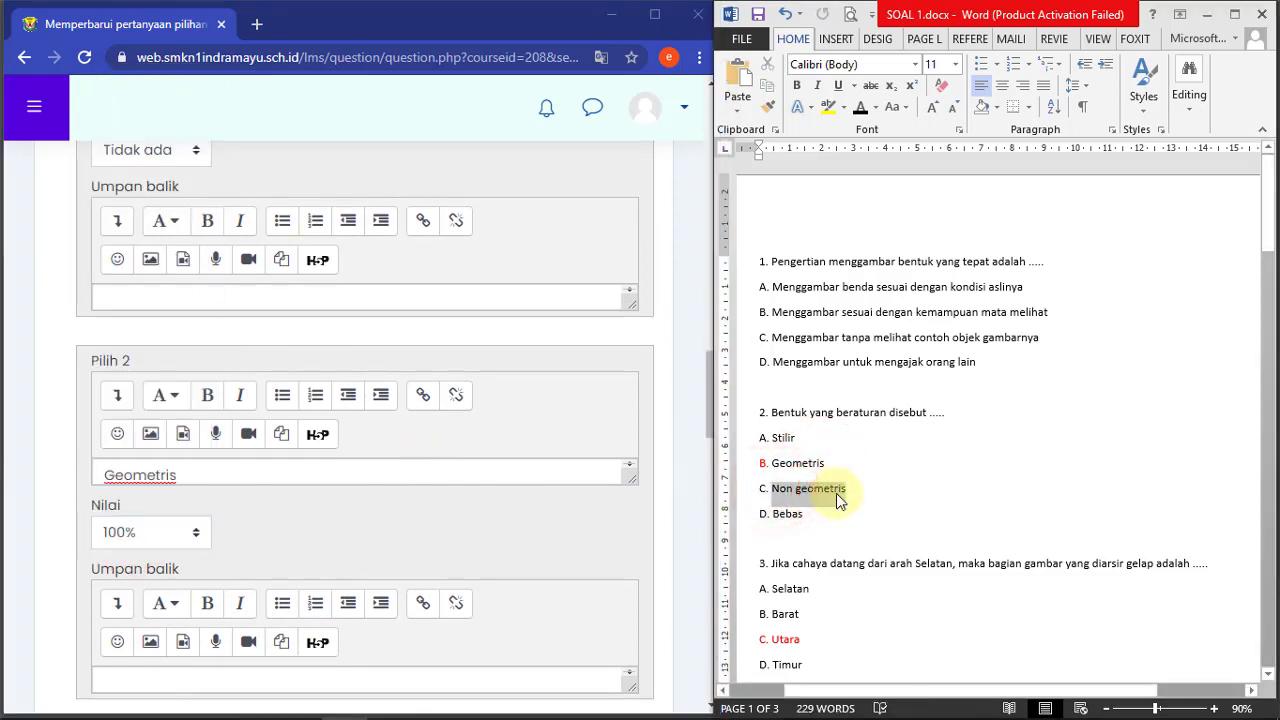
{"action": "right_click", "coordinate": [836, 492]}
{"action": "left_click", "coordinate": [877, 254]}
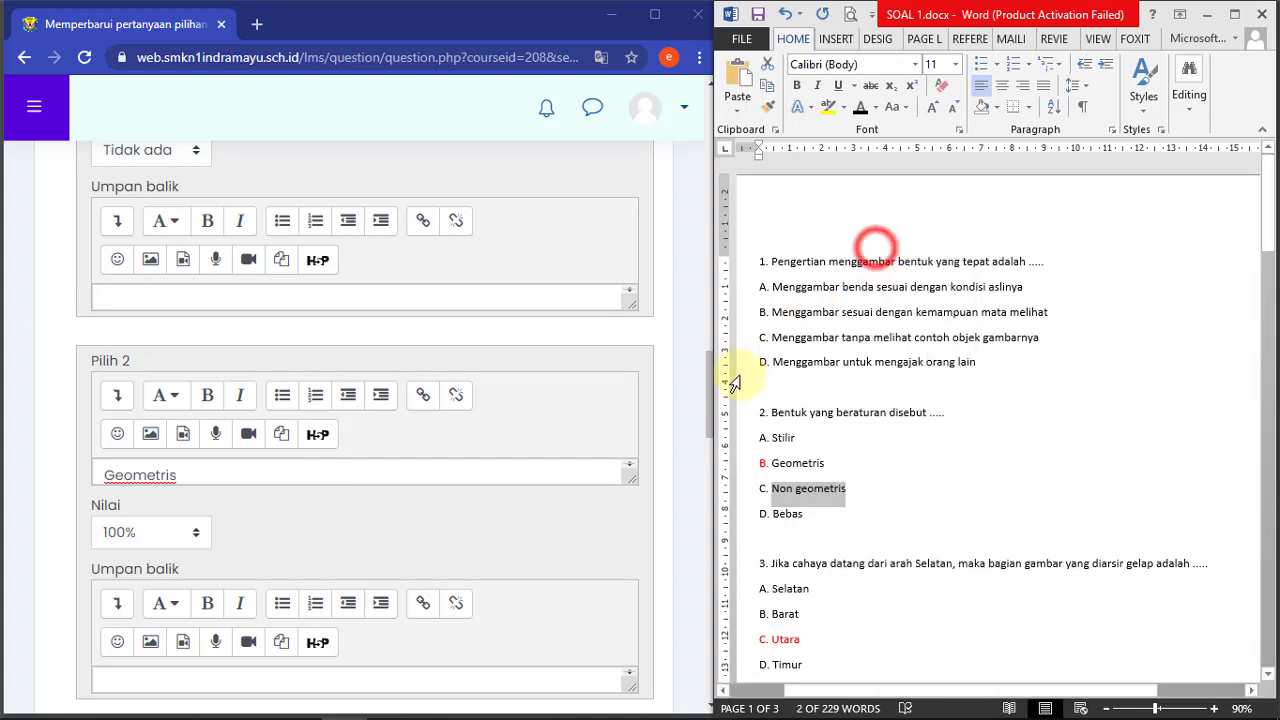
{"action": "left_click_drag", "start_coordinate": [709, 383], "coordinate": [708, 455]}
{"action": "right_click", "coordinate": [164, 455]}
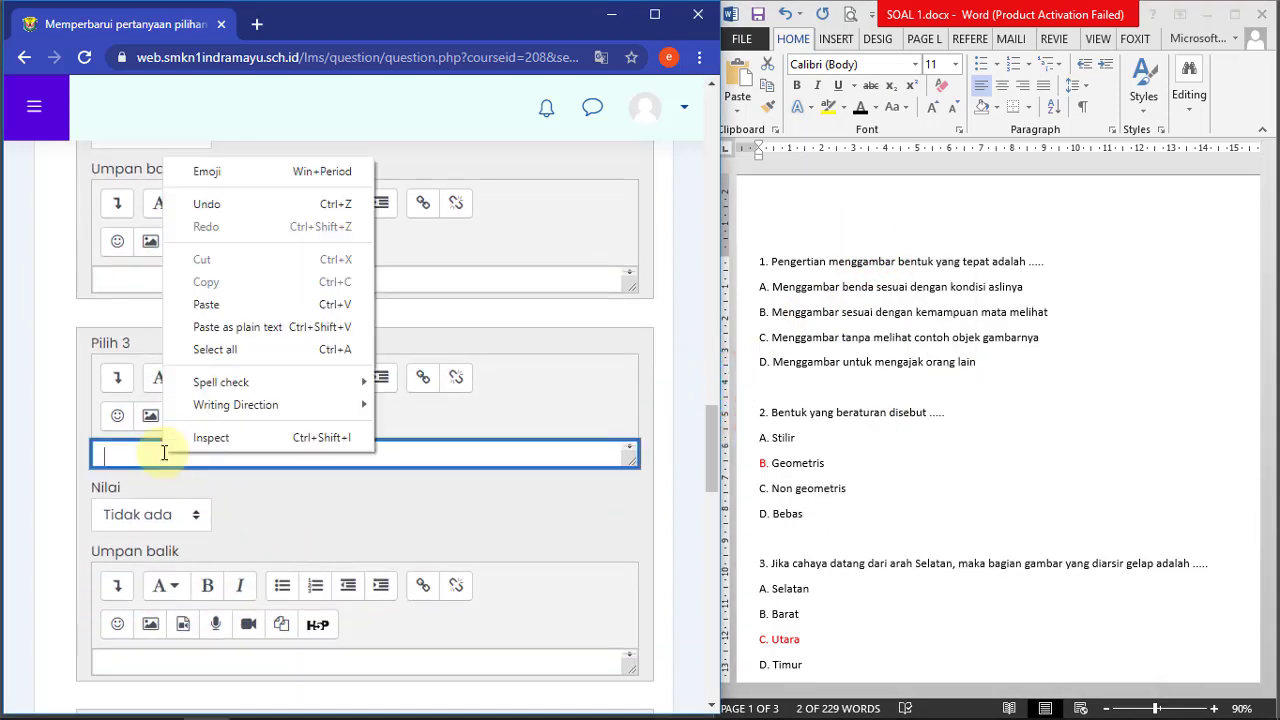
{"action": "left_click", "coordinate": [207, 302]}
{"action": "left_click", "coordinate": [530, 532]}
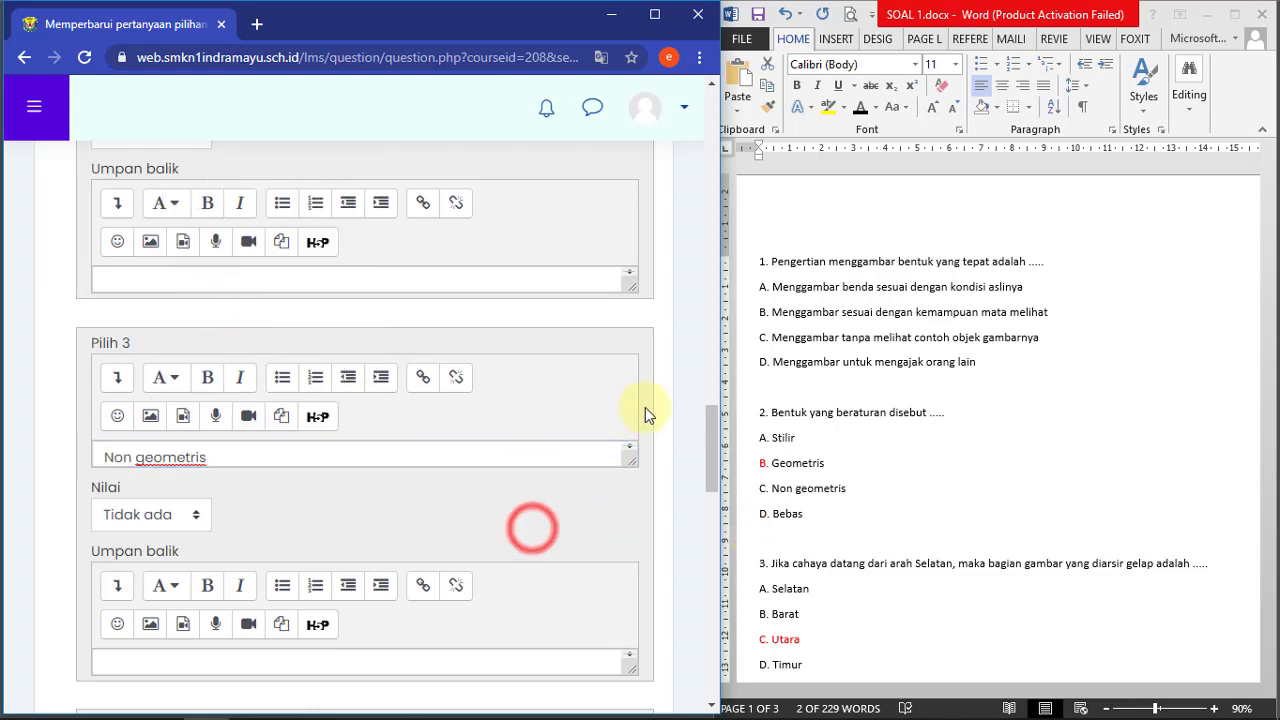
- Copy answer D's text "Bebas" from the Word document into the Pilih 4 answer field without its letter
{"action": "left_click_drag", "start_coordinate": [711, 433], "coordinate": [713, 492]}
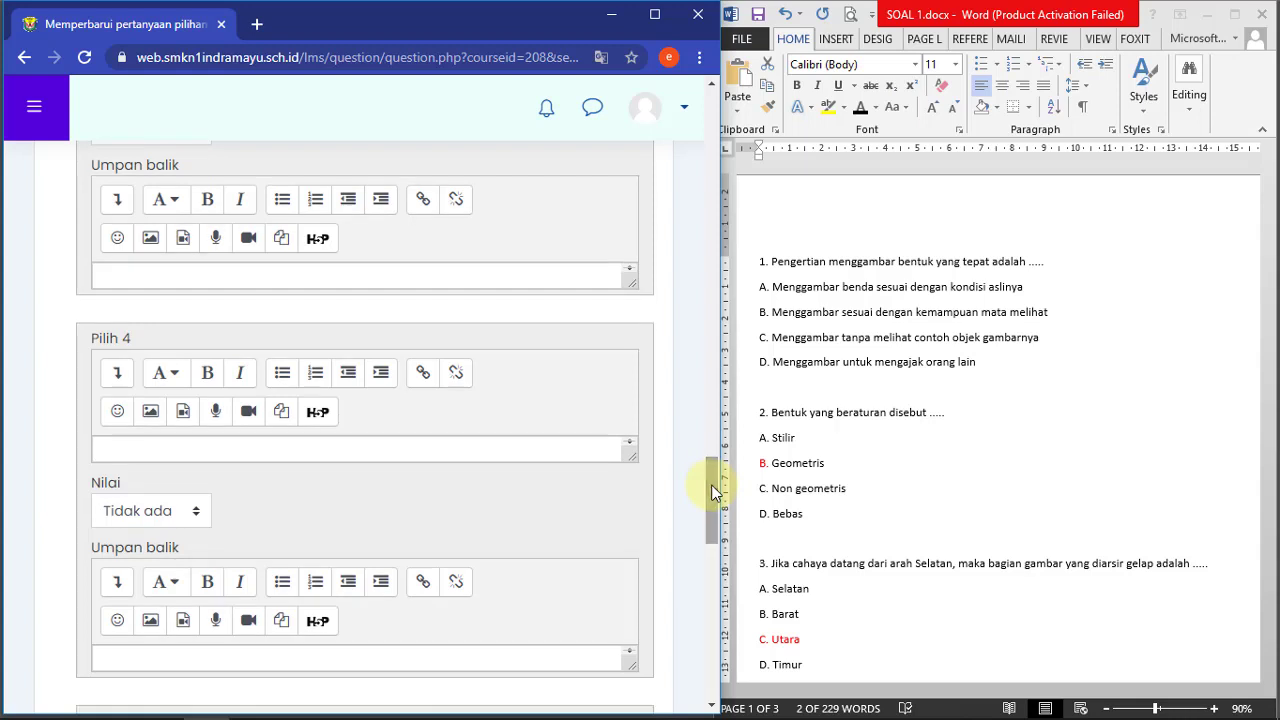
{"action": "left_click", "coordinate": [763, 497]}
{"action": "left_click", "coordinate": [803, 514]}
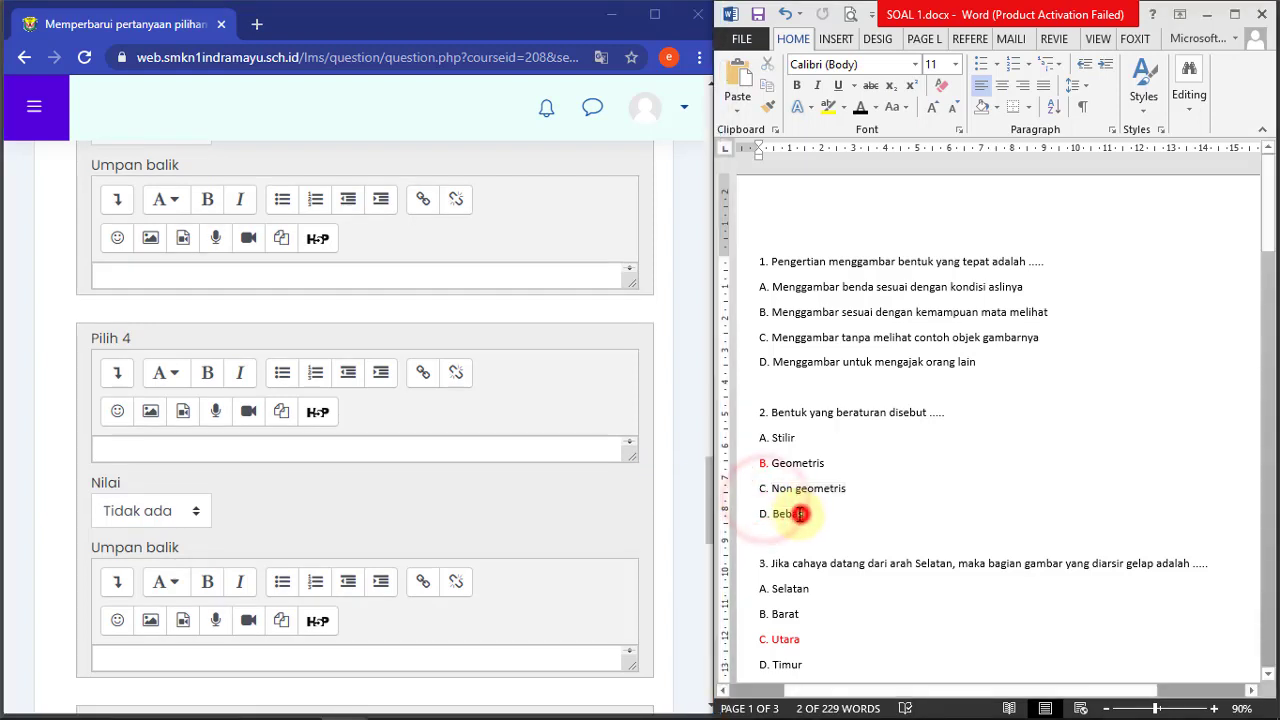
{"action": "left_click_drag", "start_coordinate": [773, 513], "coordinate": [806, 518]}
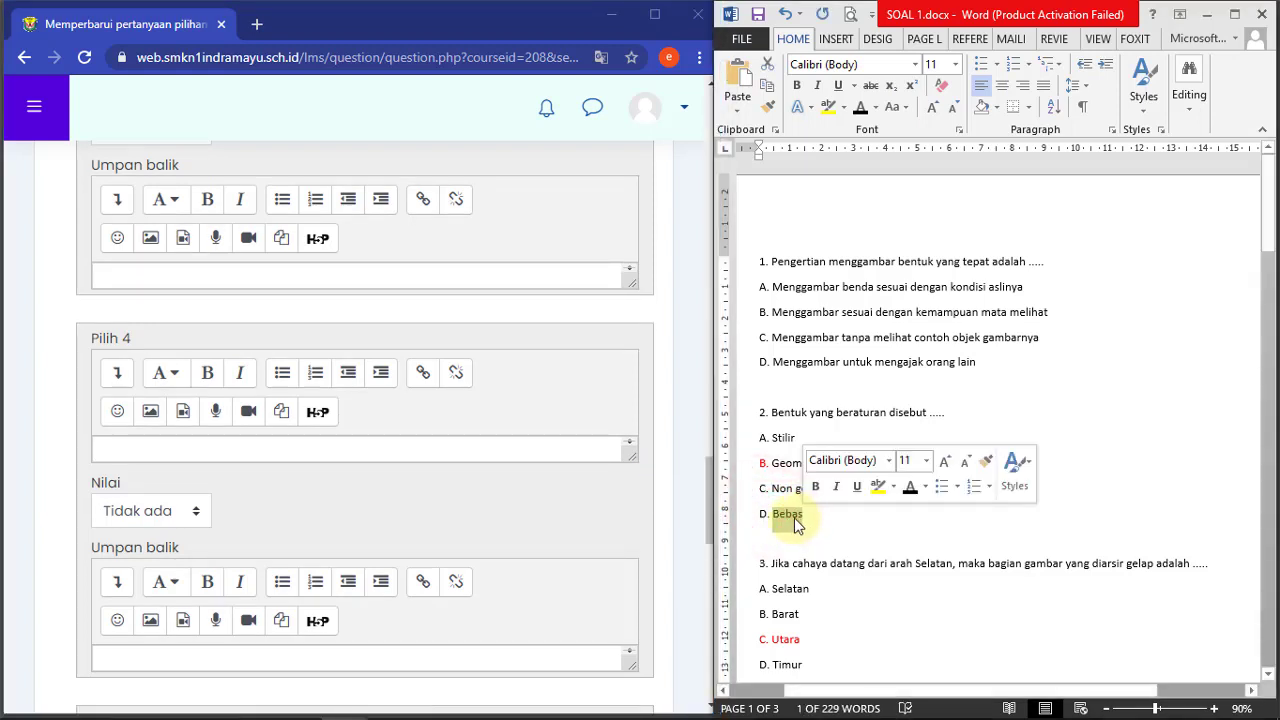
{"action": "right_click", "coordinate": [803, 516]}
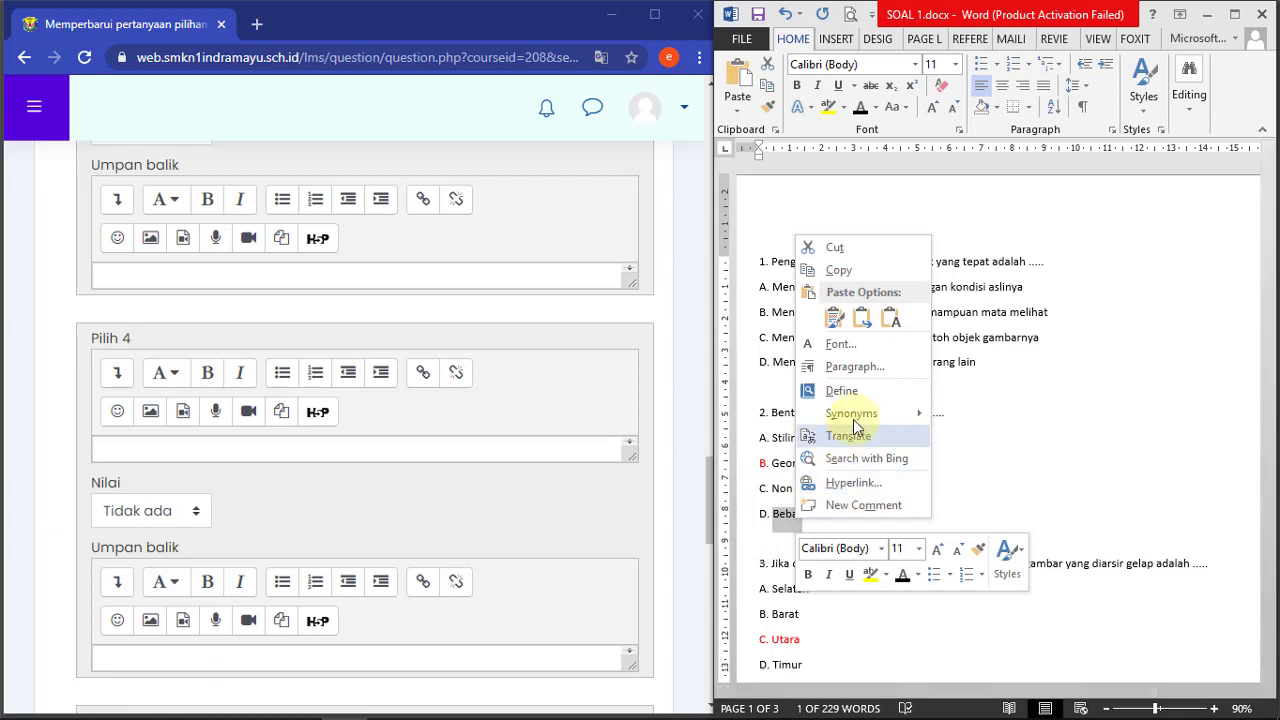
{"action": "left_click", "coordinate": [838, 270]}
{"action": "left_click", "coordinate": [471, 500]}
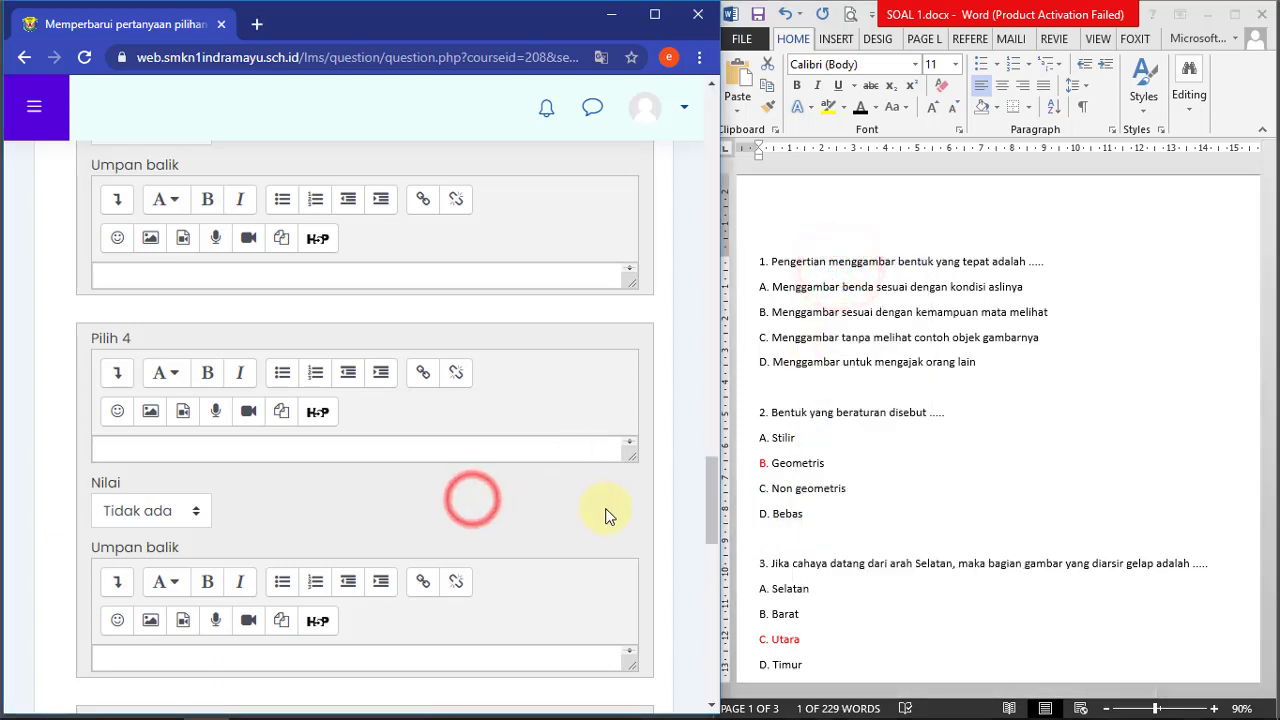
{"action": "right_click", "coordinate": [183, 448]}
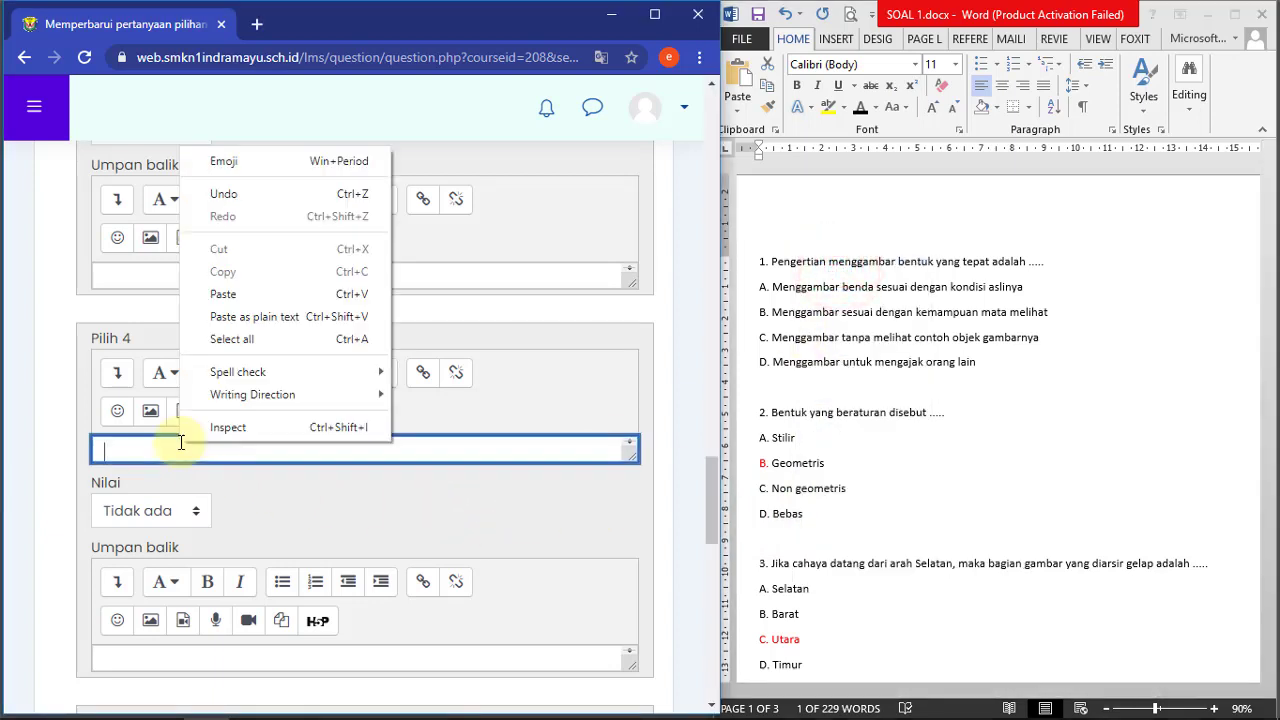
{"action": "left_click", "coordinate": [224, 293]}
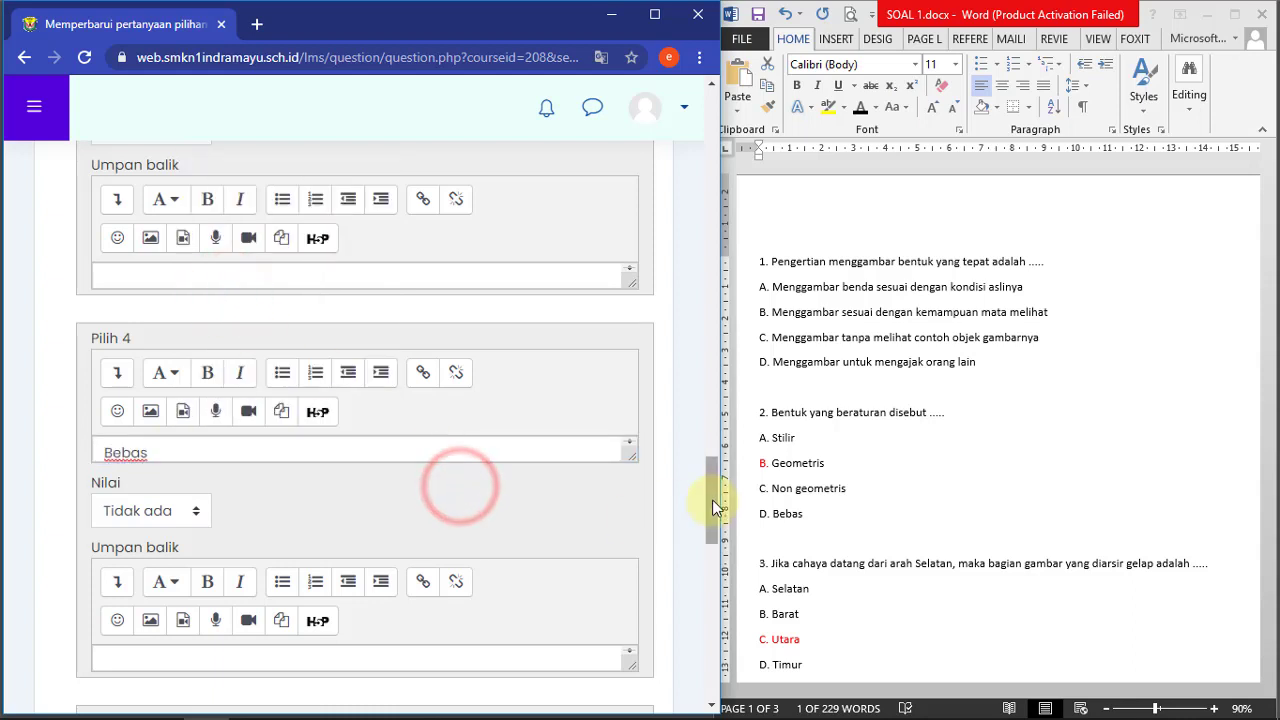
- Save the completed question 2 and return to the quiz editing page
{"action": "left_click_drag", "start_coordinate": [712, 499], "coordinate": [715, 600]}
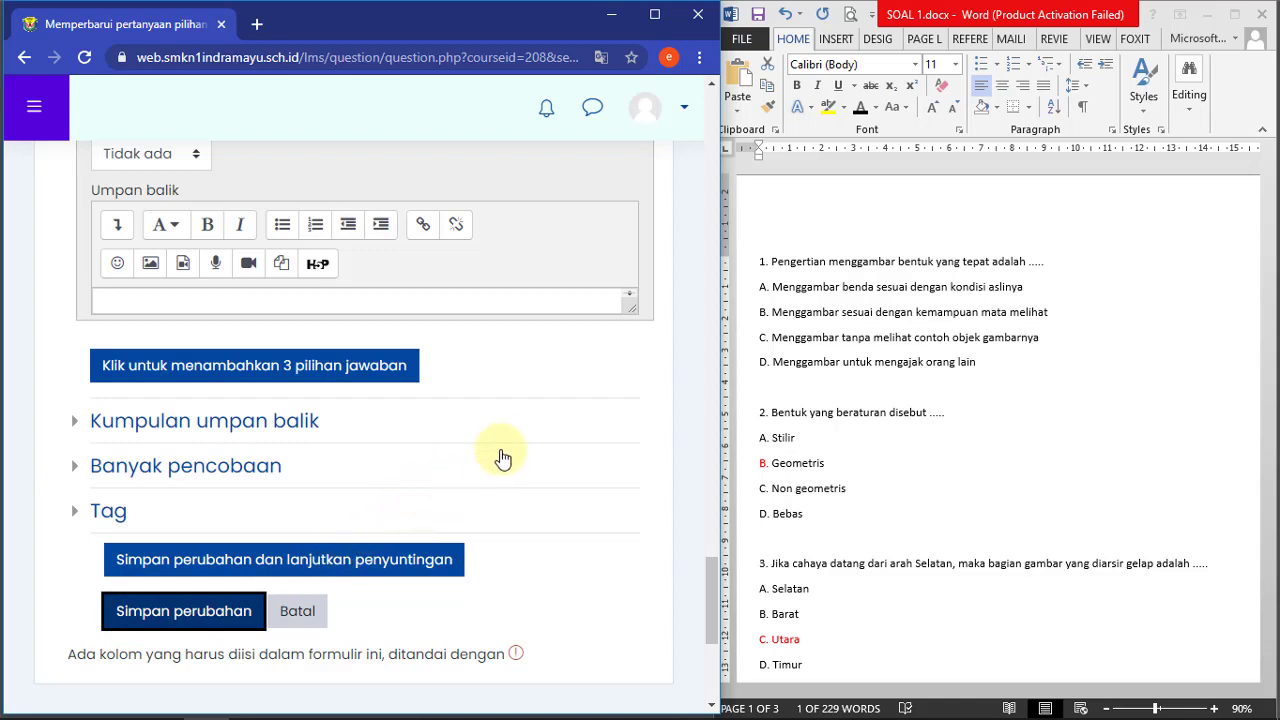
{"action": "left_click", "coordinate": [203, 615]}
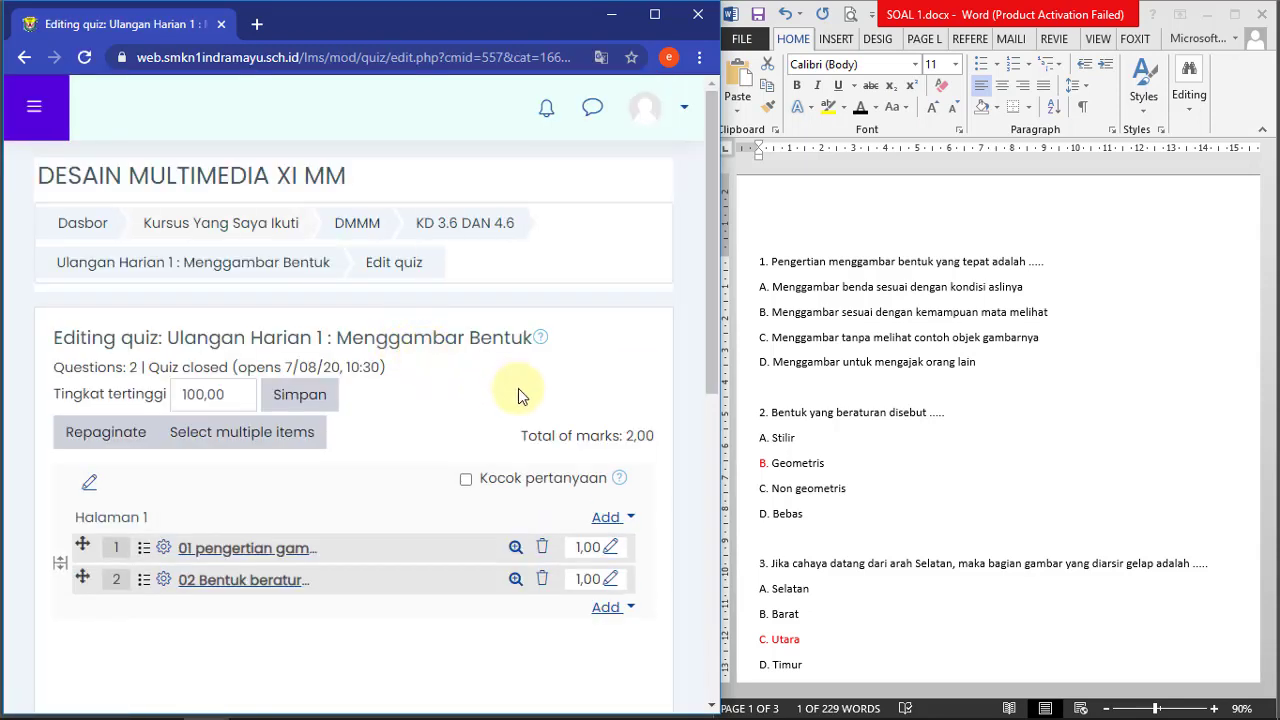
- Start adding a new question at the end of the quiz
{"action": "left_click", "coordinate": [711, 297]}
{"action": "left_click_drag", "start_coordinate": [711, 297], "coordinate": [708, 312]}
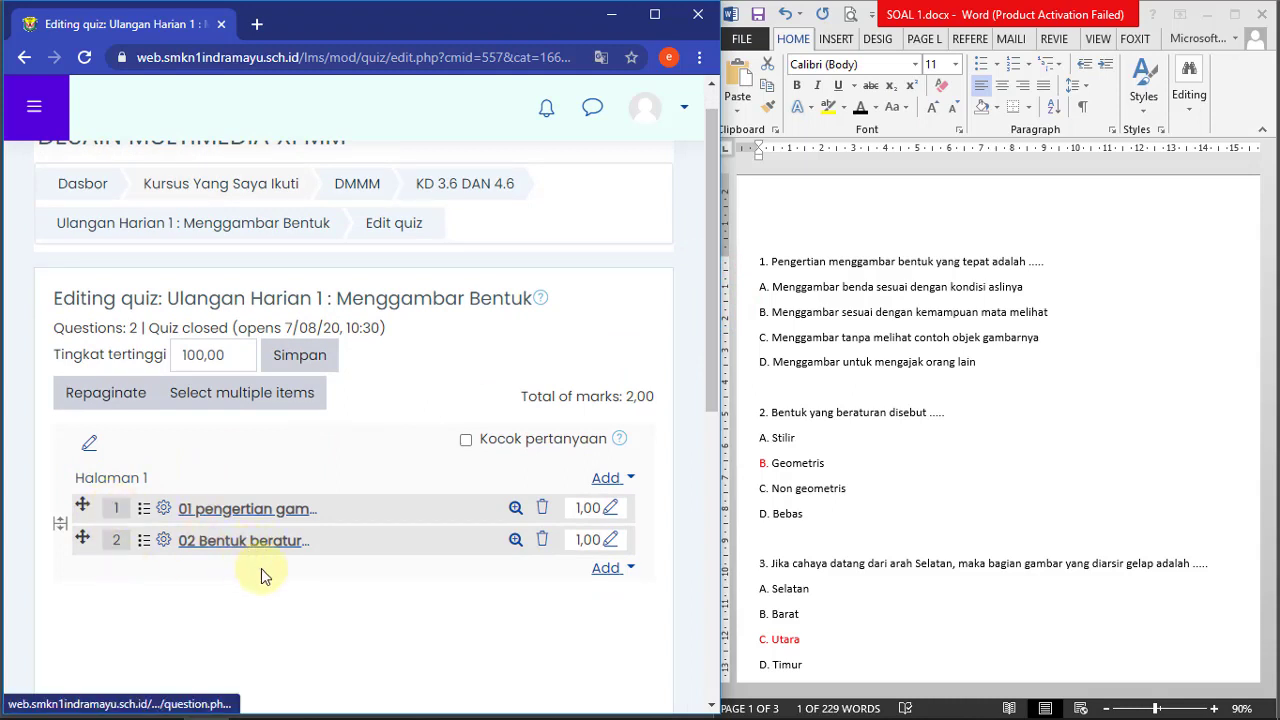
{"action": "left_click_drag", "start_coordinate": [712, 355], "coordinate": [714, 397]}
{"action": "left_click", "coordinate": [610, 479]}
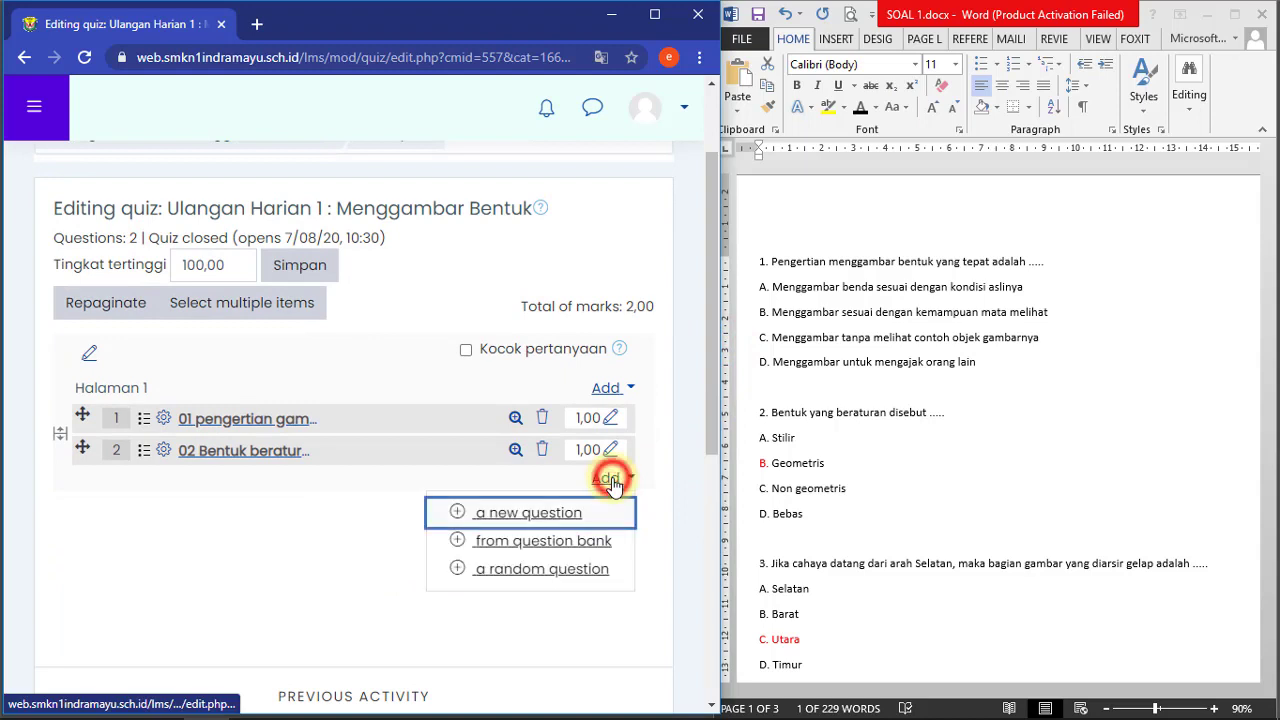
{"action": "left_click", "coordinate": [500, 512]}
- Copy question 3's text "Jika cahaya datang dari arah Selatan, maka bagian gambar yang diarsir gelap adalah ....." from the Word document without its number
{"action": "left_click", "coordinate": [900, 563]}
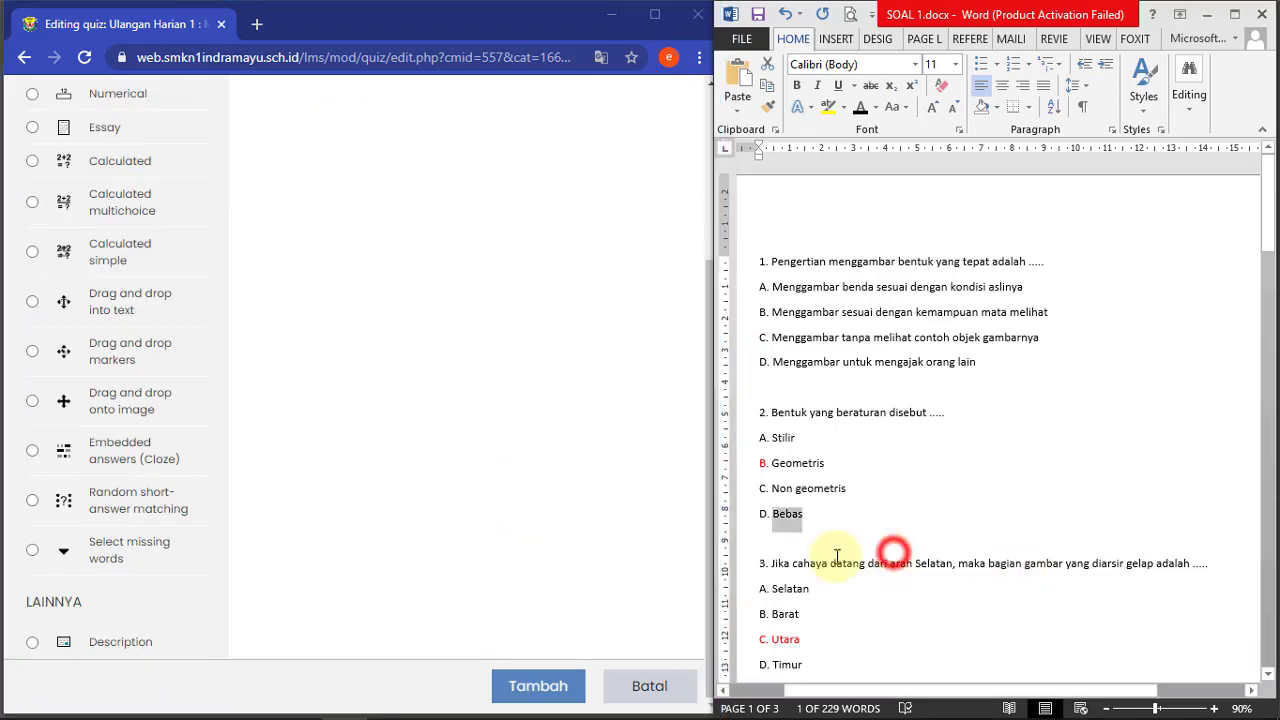
{"action": "left_click_drag", "start_coordinate": [771, 564], "coordinate": [1202, 572]}
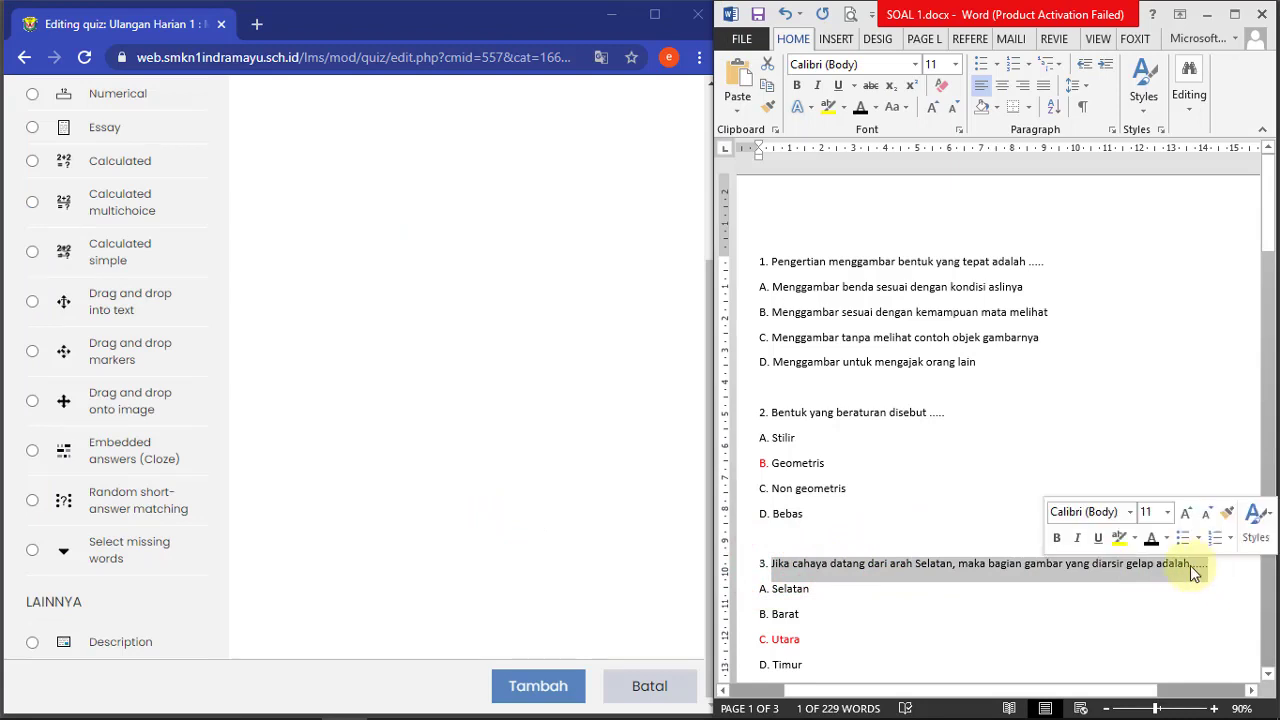
{"action": "right_click", "coordinate": [1023, 569]}
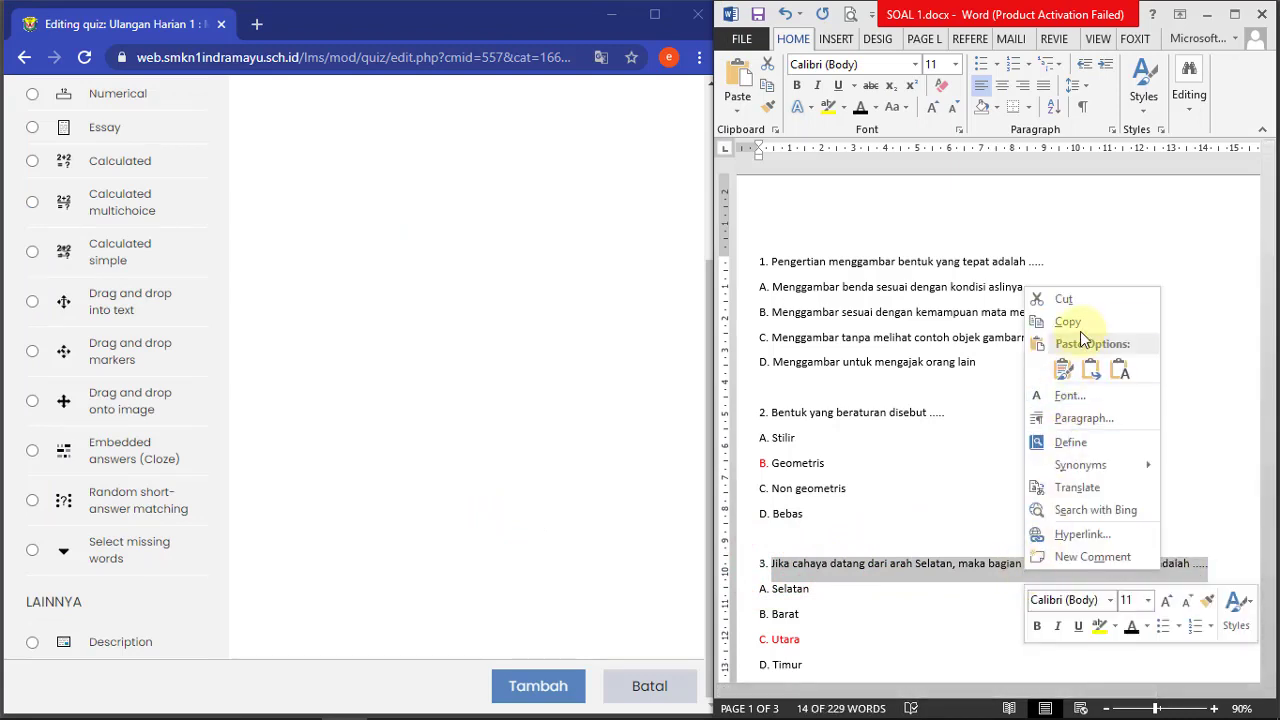
{"action": "left_click", "coordinate": [1150, 321]}
- Choose Pilihan ganda as the question type and open its new question form
{"action": "scroll", "coordinate": [113, 332], "scroll_direction": "up", "scroll_amount": 2}
{"action": "scroll", "coordinate": [113, 332], "scroll_direction": "up", "scroll_amount": 1}
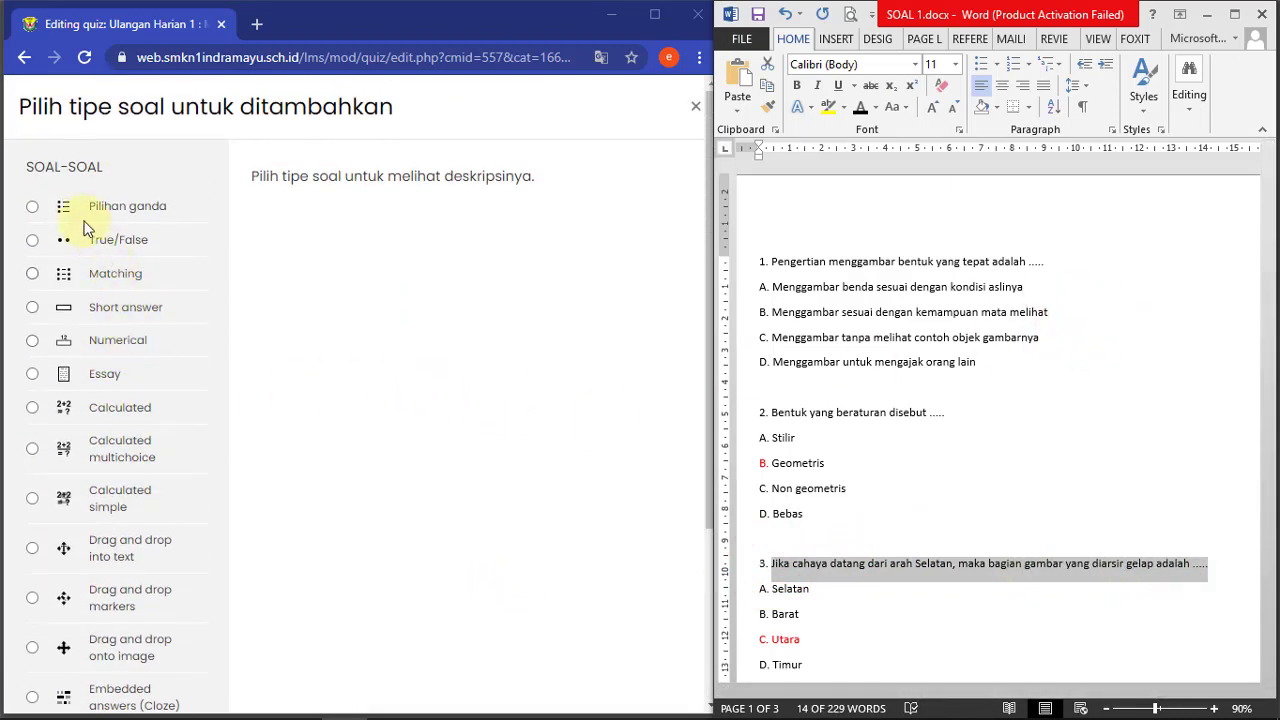
{"action": "left_click", "coordinate": [33, 207]}
{"action": "scroll", "coordinate": [386, 334], "scroll_direction": "down", "scroll_amount": 3}
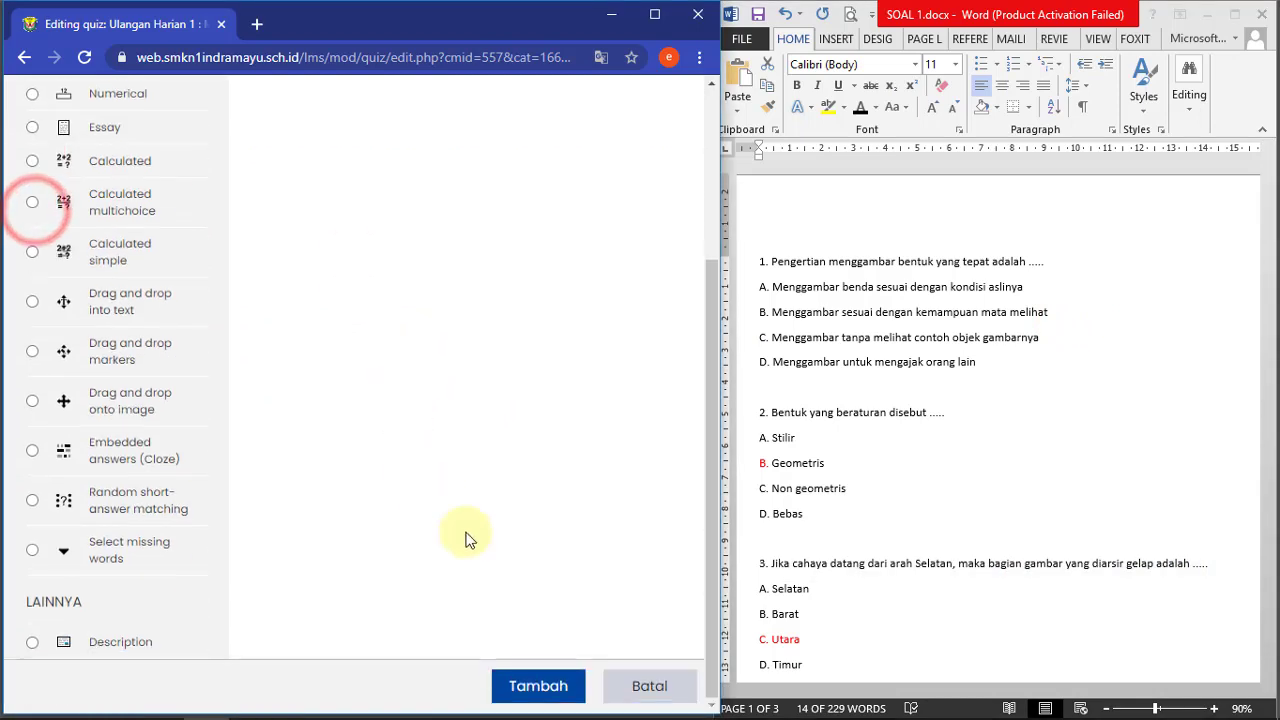
{"action": "left_click", "coordinate": [521, 687]}
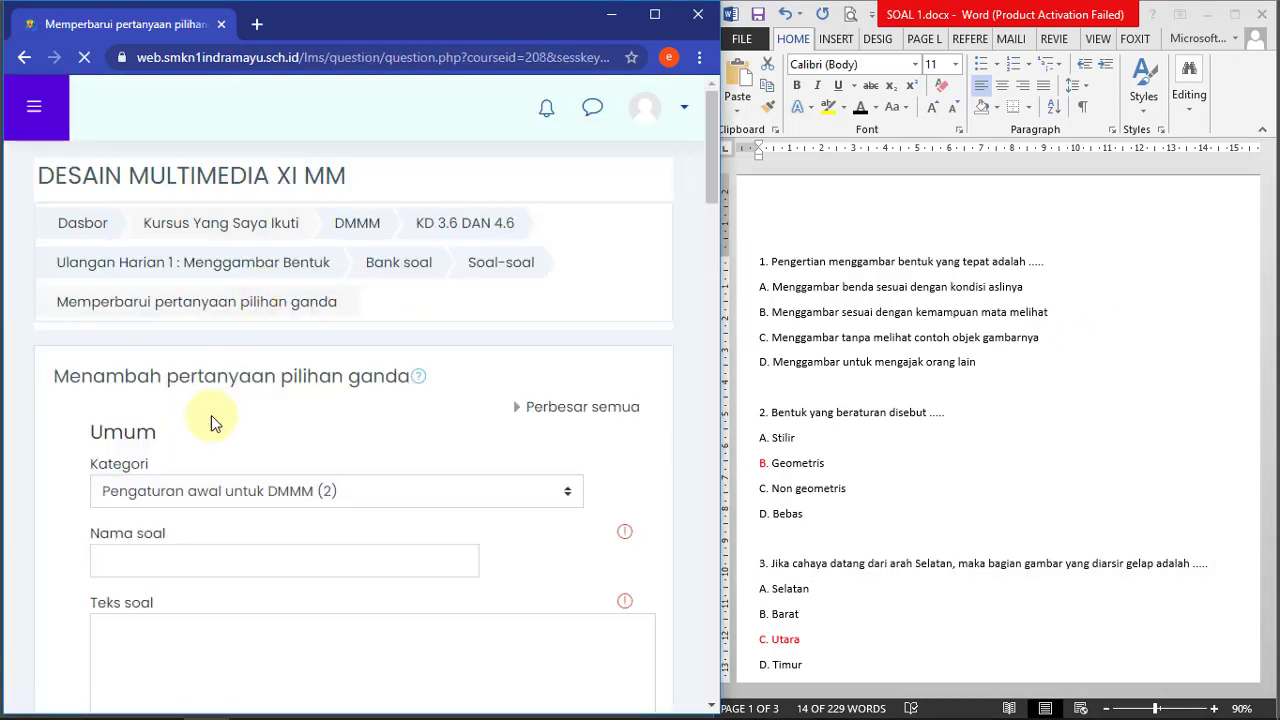
- Enter "03" followed by the copied text of question 3 as the Nama soal
{"action": "scroll", "coordinate": [185, 500], "scroll_direction": "down", "scroll_amount": 1}
{"action": "left_click", "coordinate": [155, 470]}
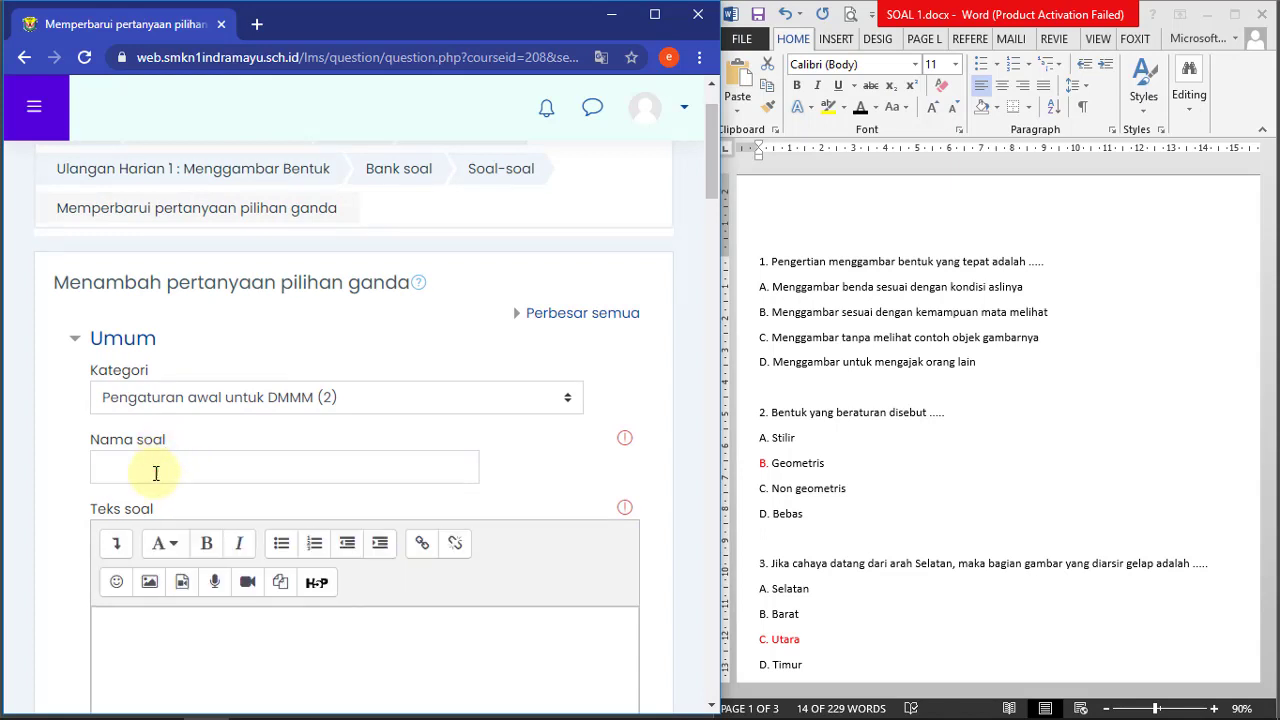
{"action": "type", "text": "03"}
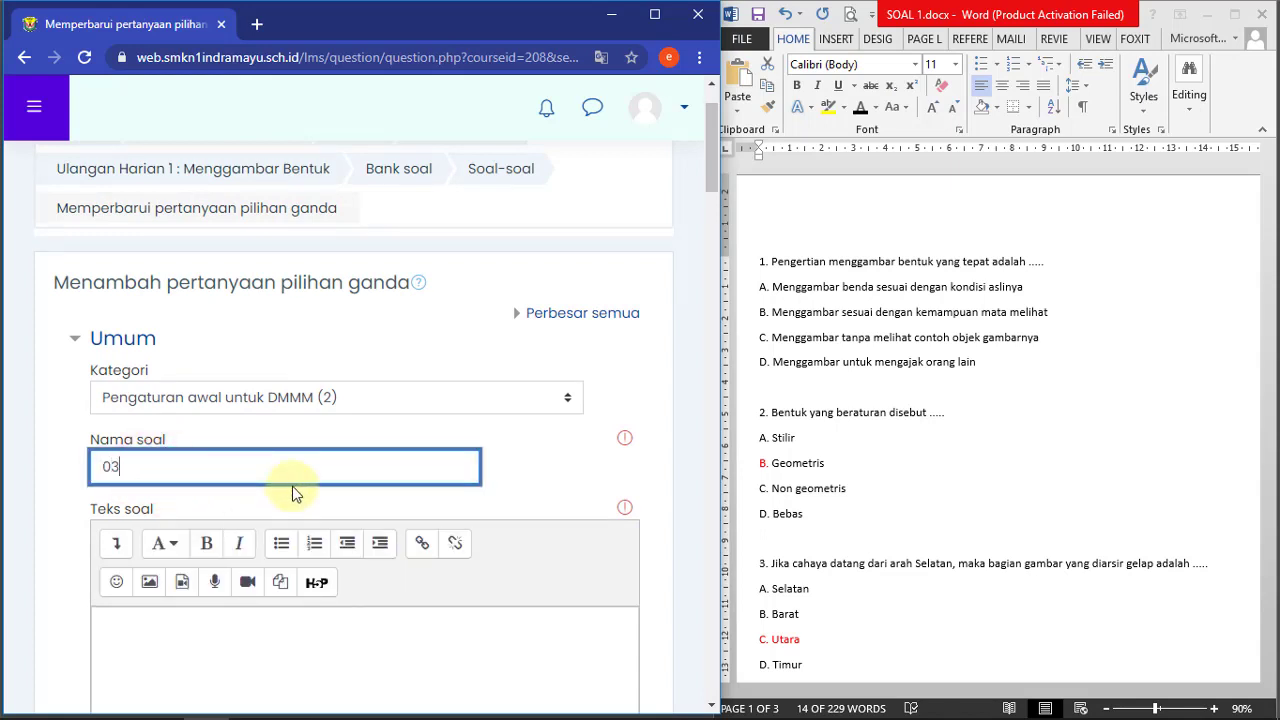
{"action": "right_click", "coordinate": [175, 470]}
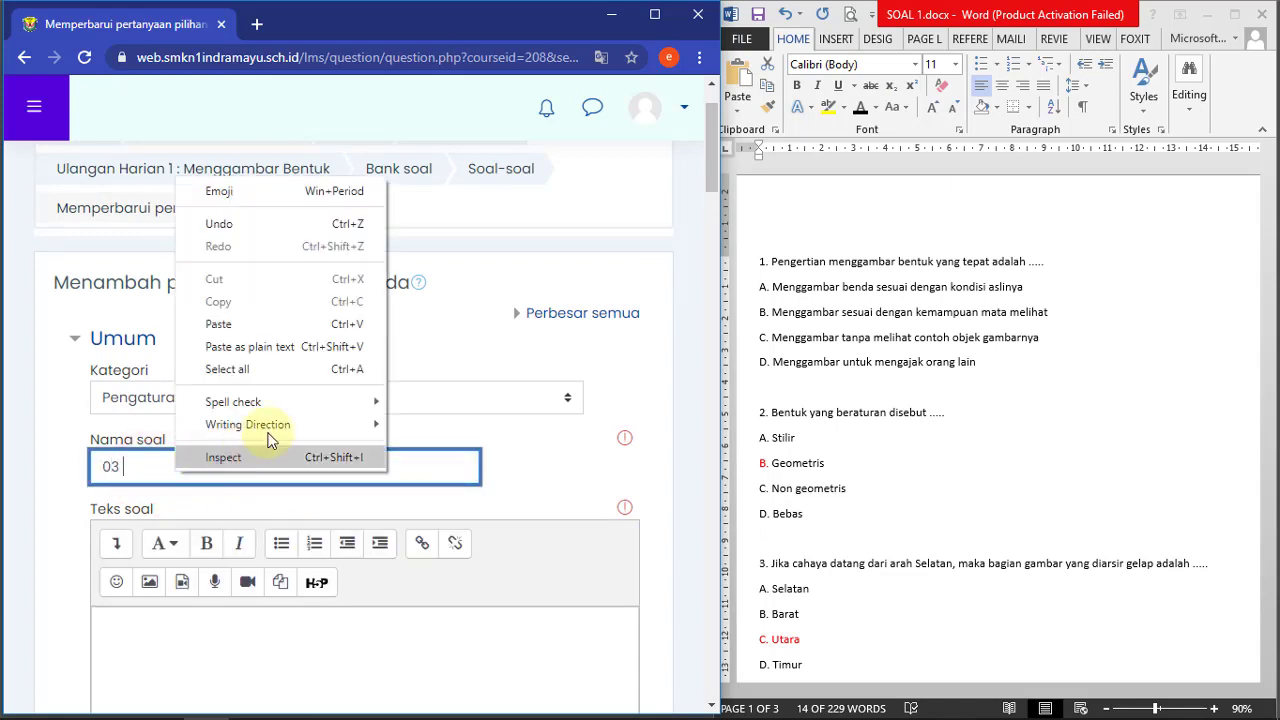
{"action": "left_click", "coordinate": [243, 323]}
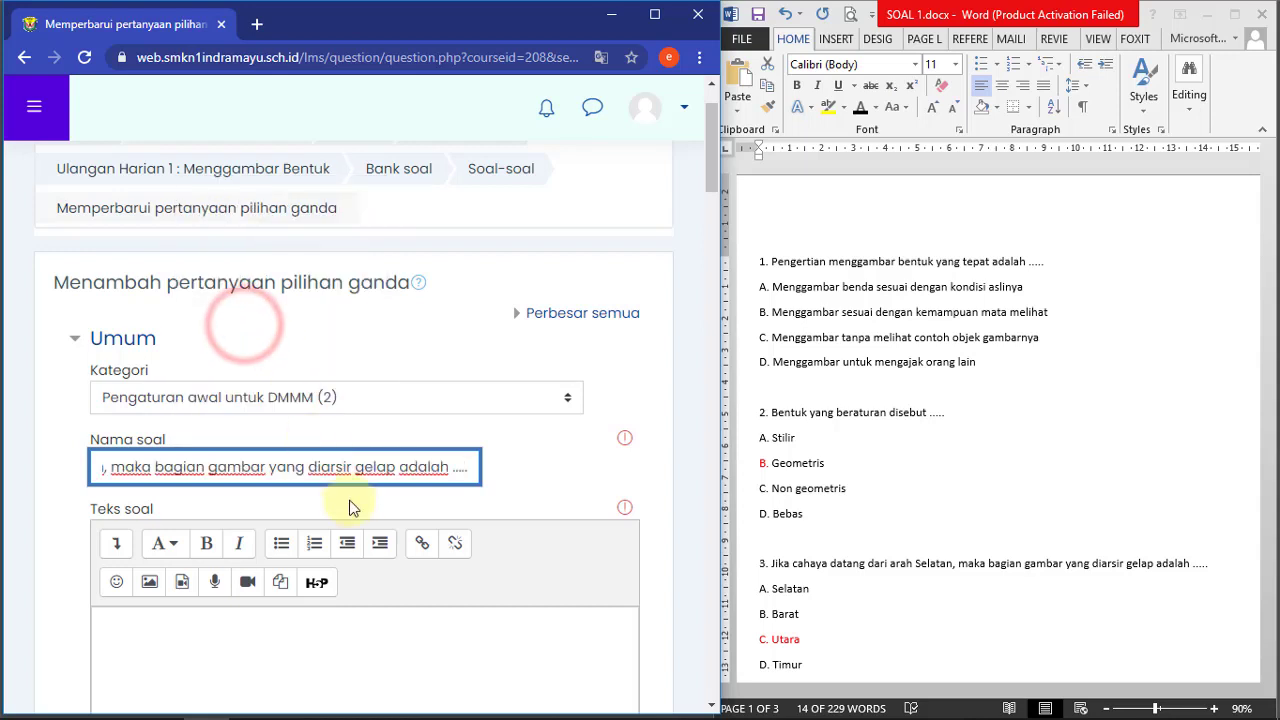
- Paste the copied text of question 3 into the Teks soal field
{"action": "left_click", "coordinate": [268, 646]}
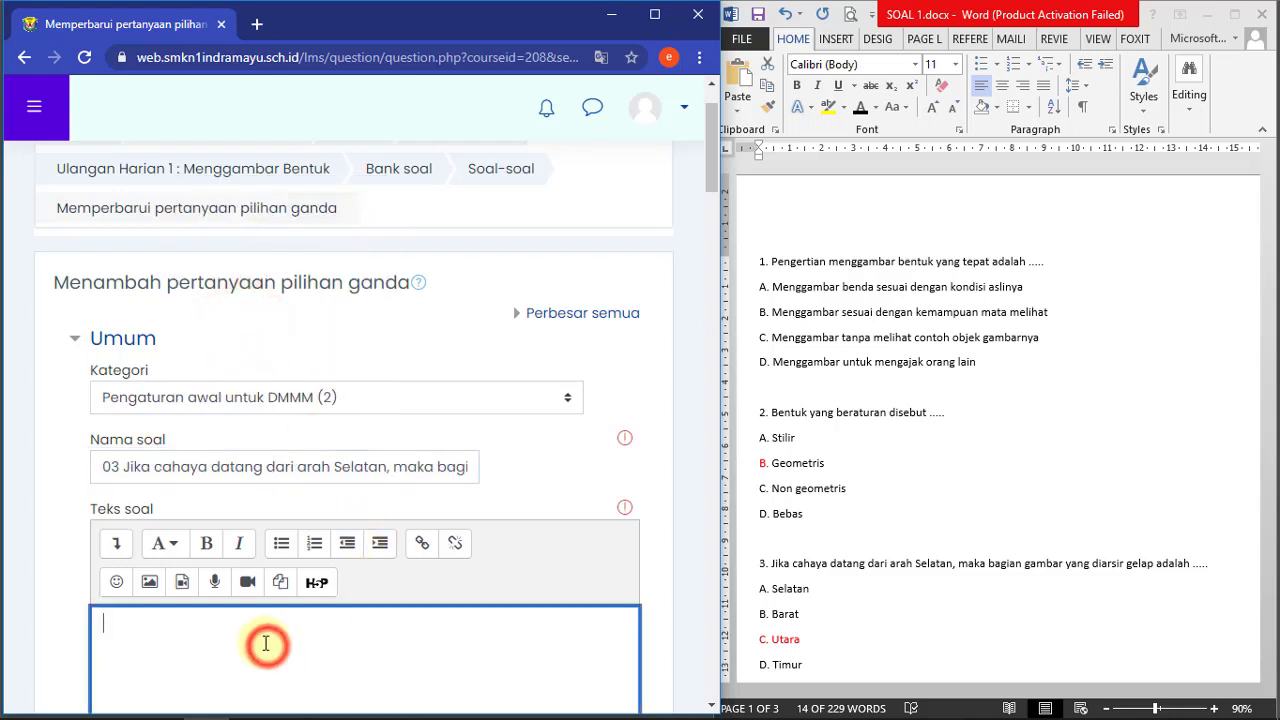
{"action": "scroll", "coordinate": [164, 577], "scroll_direction": "down", "scroll_amount": 1}
{"action": "right_click", "coordinate": [128, 539]}
{"action": "left_click", "coordinate": [180, 389]}
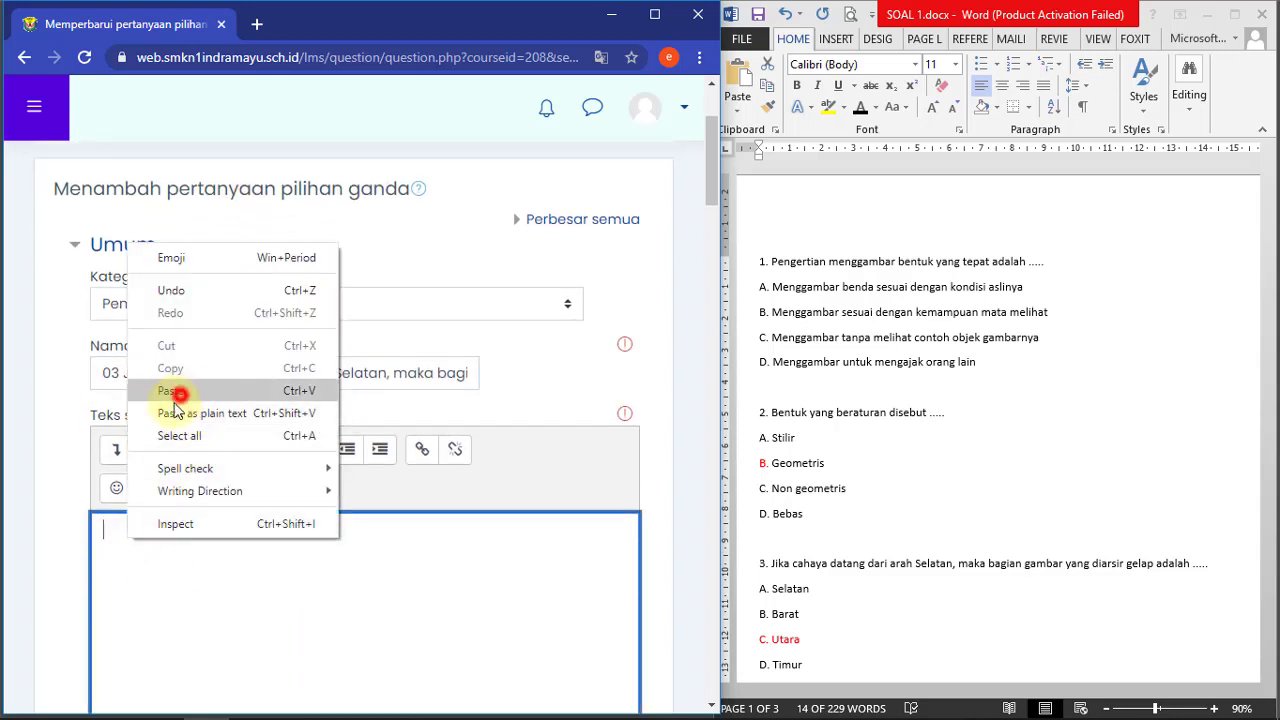
{"action": "scroll", "coordinate": [232, 594], "scroll_direction": "down", "scroll_amount": 2}
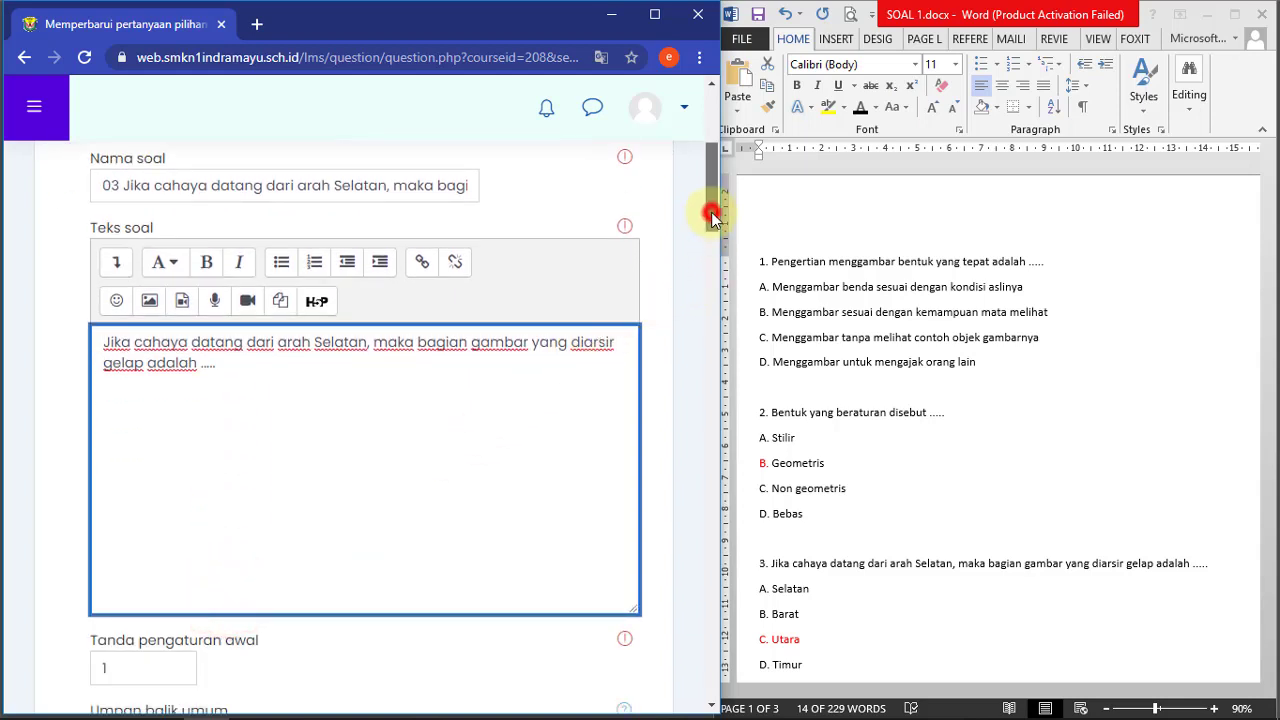
- Copy "Selatan" from the Word document into question 3's Pilih 1 answer field without its letter
{"action": "left_click_drag", "start_coordinate": [713, 218], "coordinate": [714, 378]}
{"action": "left_click", "coordinate": [814, 508]}
{"action": "scroll", "coordinate": [814, 508], "scroll_direction": "down", "scroll_amount": 1}
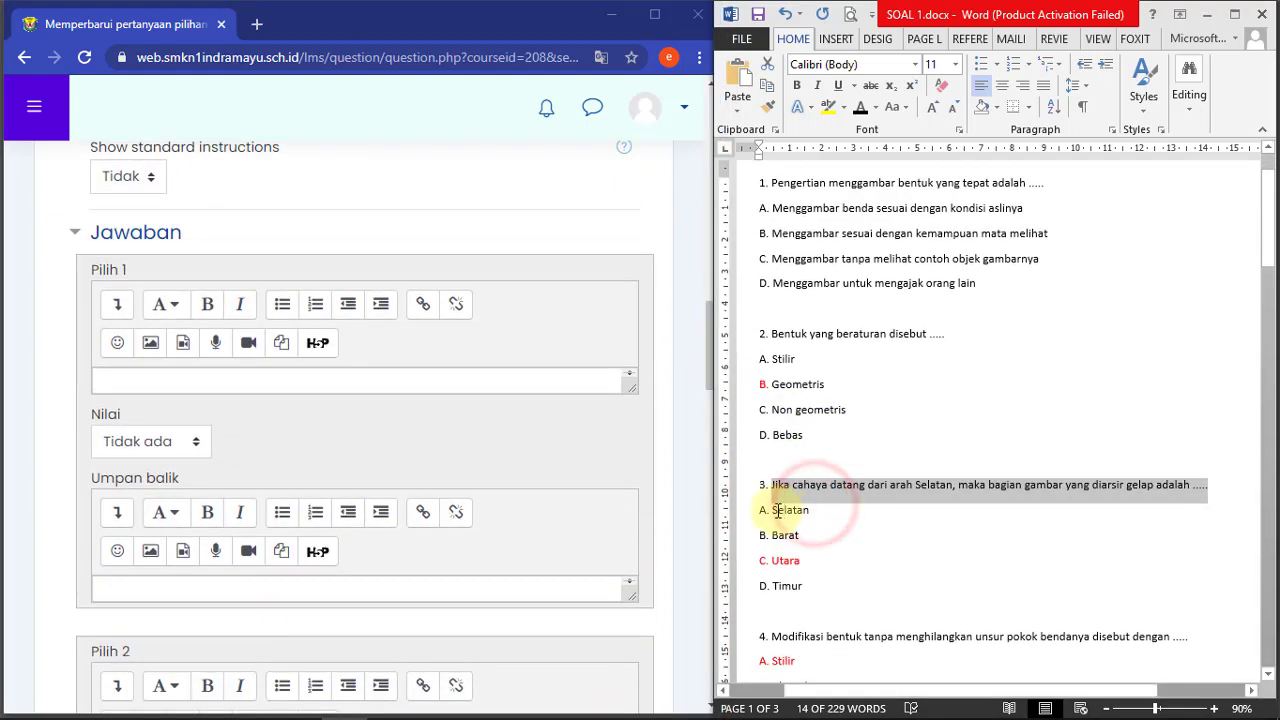
{"action": "left_click_drag", "start_coordinate": [772, 511], "coordinate": [808, 514]}
{"action": "right_click", "coordinate": [808, 514]}
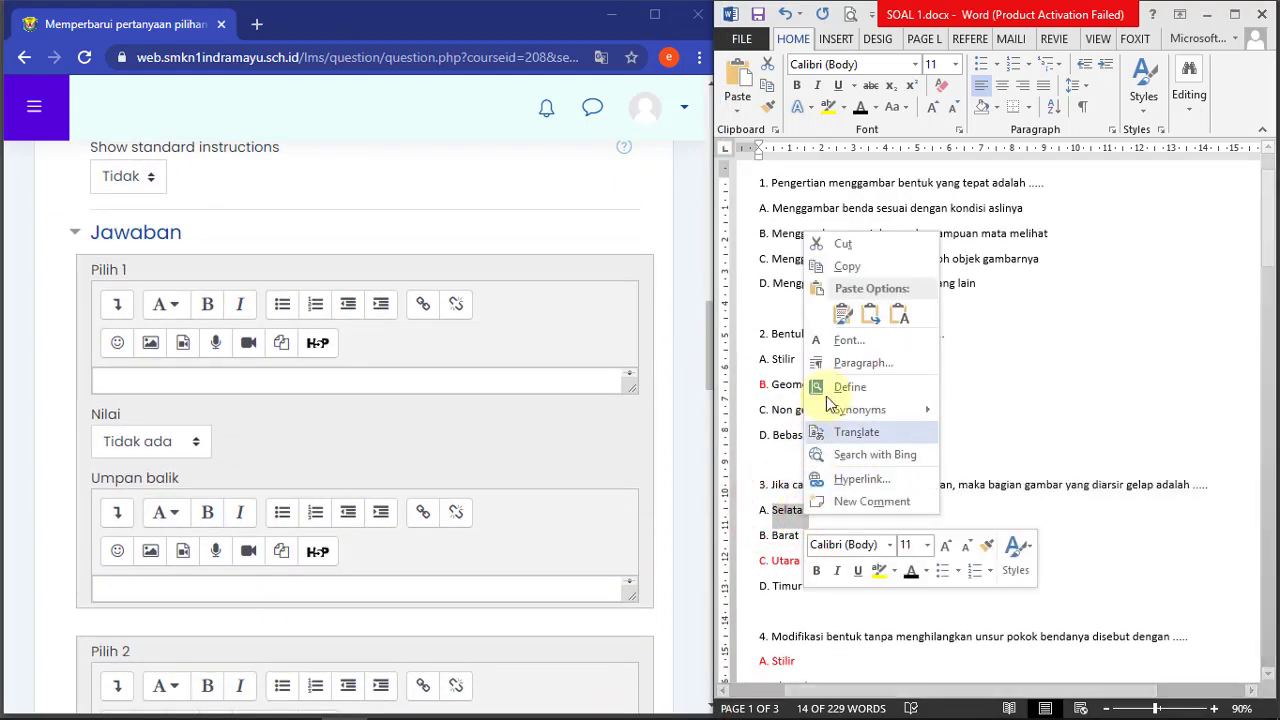
{"action": "left_click", "coordinate": [850, 268]}
{"action": "right_click", "coordinate": [200, 386]}
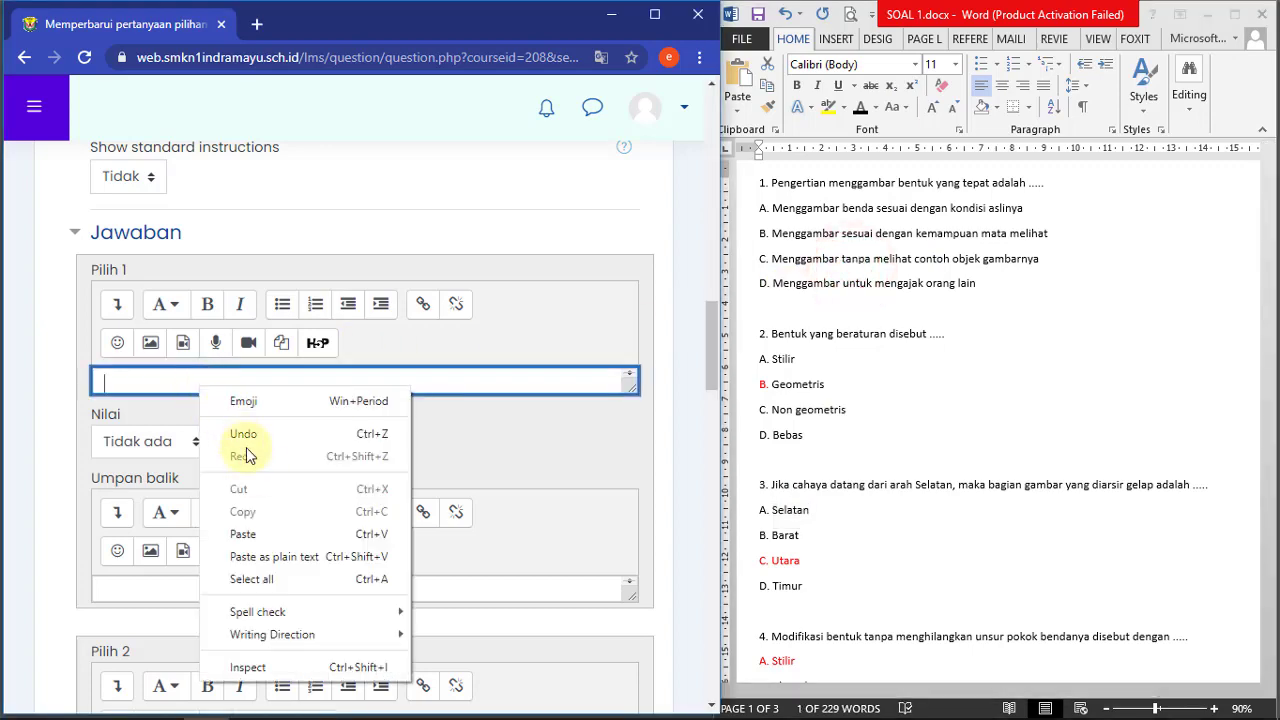
{"action": "left_click", "coordinate": [252, 533]}
- Copy "Barat" from the Word document into question 3's Pilih 2 answer field without its letter
{"action": "left_click", "coordinate": [830, 506]}
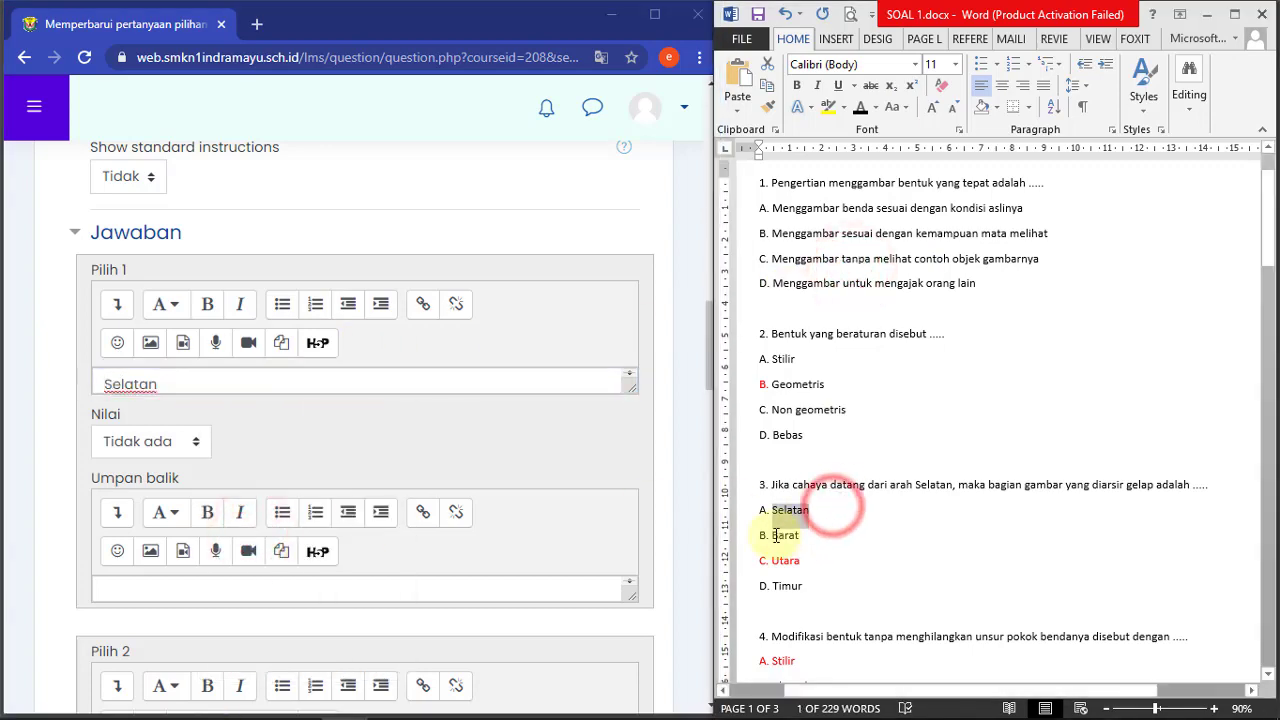
{"action": "left_click_drag", "start_coordinate": [775, 535], "coordinate": [799, 565]}
{"action": "right_click", "coordinate": [800, 540]}
{"action": "left_click", "coordinate": [845, 294]}
{"action": "scroll", "coordinate": [173, 591], "scroll_direction": "down", "scroll_amount": 2}
{"action": "right_click", "coordinate": [175, 578]}
{"action": "left_click", "coordinate": [228, 440]}
- Copy "Utara" from the Word document into question 3's Pilih 3 answer field and make that field taller
{"action": "scroll", "coordinate": [228, 440], "scroll_direction": "down", "scroll_amount": 4}
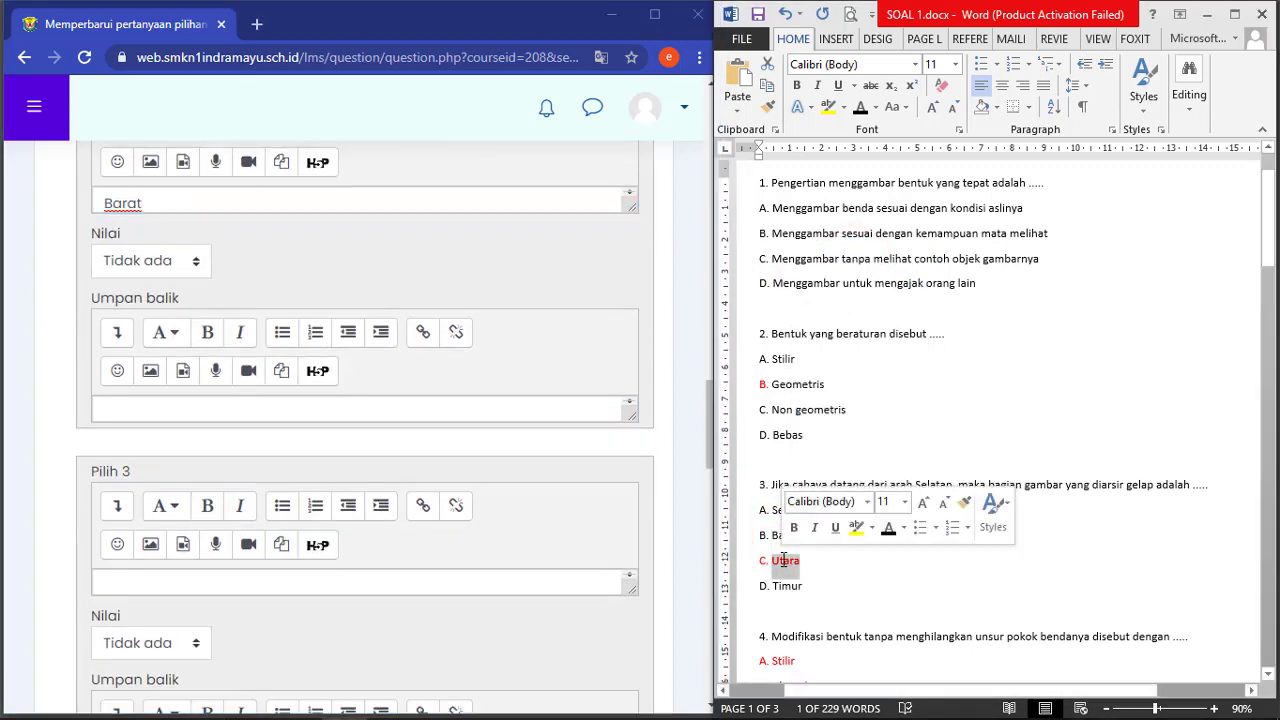
{"action": "right_click", "coordinate": [797, 565]}
{"action": "scroll", "coordinate": [258, 558], "scroll_direction": "down", "scroll_amount": 3}
{"action": "left_click_drag", "start_coordinate": [632, 401], "coordinate": [632, 470]}
{"action": "scroll", "coordinate": [814, 551], "scroll_direction": "down", "scroll_amount": 1}
- Copy "Timur" from the Word document into question 3's Pilih 4 answer field and submit the question
{"action": "left_click_drag", "start_coordinate": [773, 467], "coordinate": [801, 470]}
{"action": "right_click", "coordinate": [797, 470]}
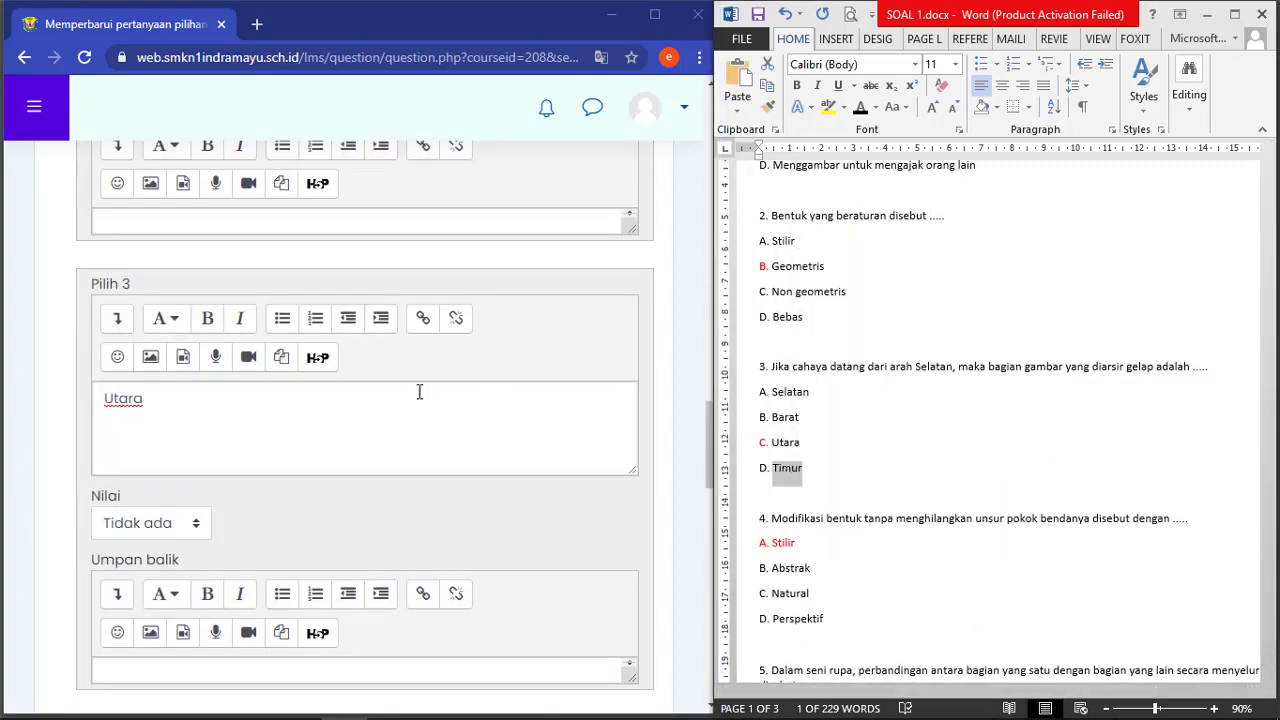
{"action": "scroll", "coordinate": [420, 391], "scroll_direction": "down", "scroll_amount": 11}
{"action": "left_click", "coordinate": [180, 518]}
{"action": "scroll", "coordinate": [783, 394], "scroll_direction": "down", "scroll_amount": 1}
- Copy question 4's text from the Word document, and save question 3 with the Pilih 1 Nilai set to 100%
{"action": "left_click_drag", "start_coordinate": [773, 400], "coordinate": [1188, 401]}
{"action": "left_click", "coordinate": [166, 438]}
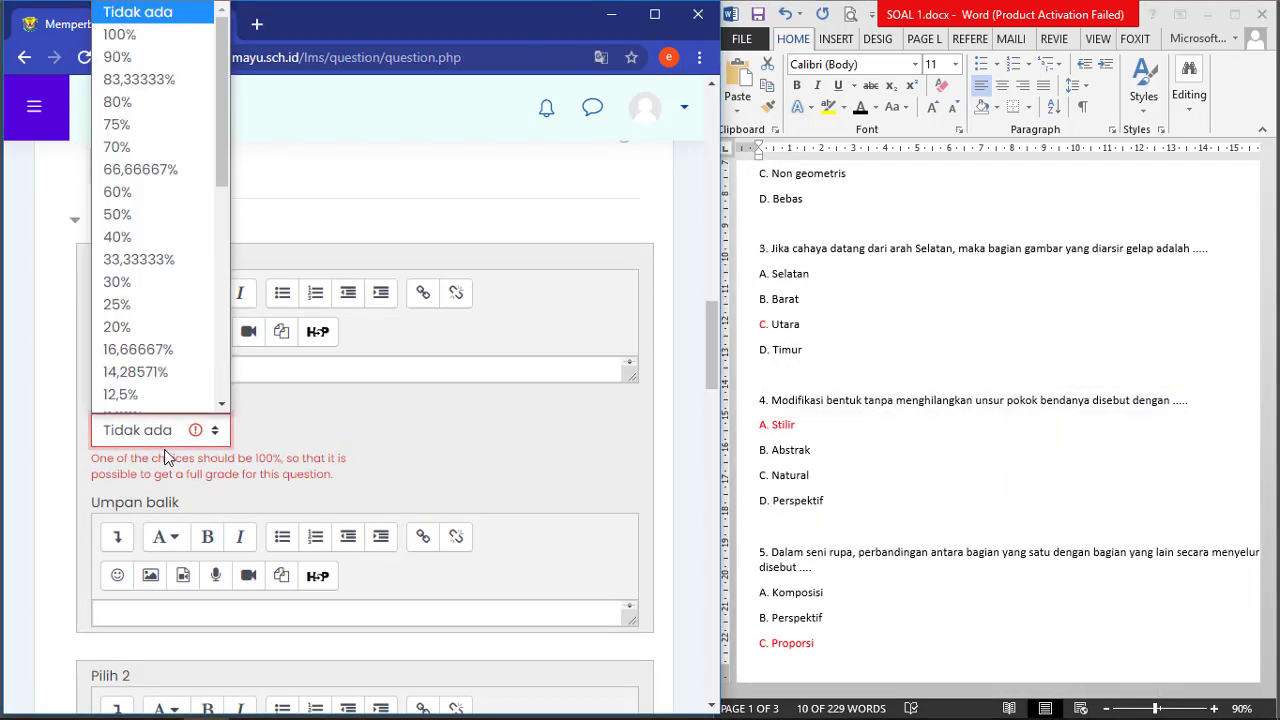
{"action": "left_click", "coordinate": [135, 37]}
{"action": "scroll", "coordinate": [137, 555], "scroll_direction": "down", "scroll_amount": 20}
{"action": "left_click", "coordinate": [215, 575]}
- Add another new question of type Pilihan ganda to the quiz for question 4
{"action": "left_click", "coordinate": [534, 497]}
{"action": "scroll", "coordinate": [534, 497], "scroll_direction": "up", "scroll_amount": 5}
{"action": "left_click", "coordinate": [102, 208]}
{"action": "left_click", "coordinate": [537, 686]}
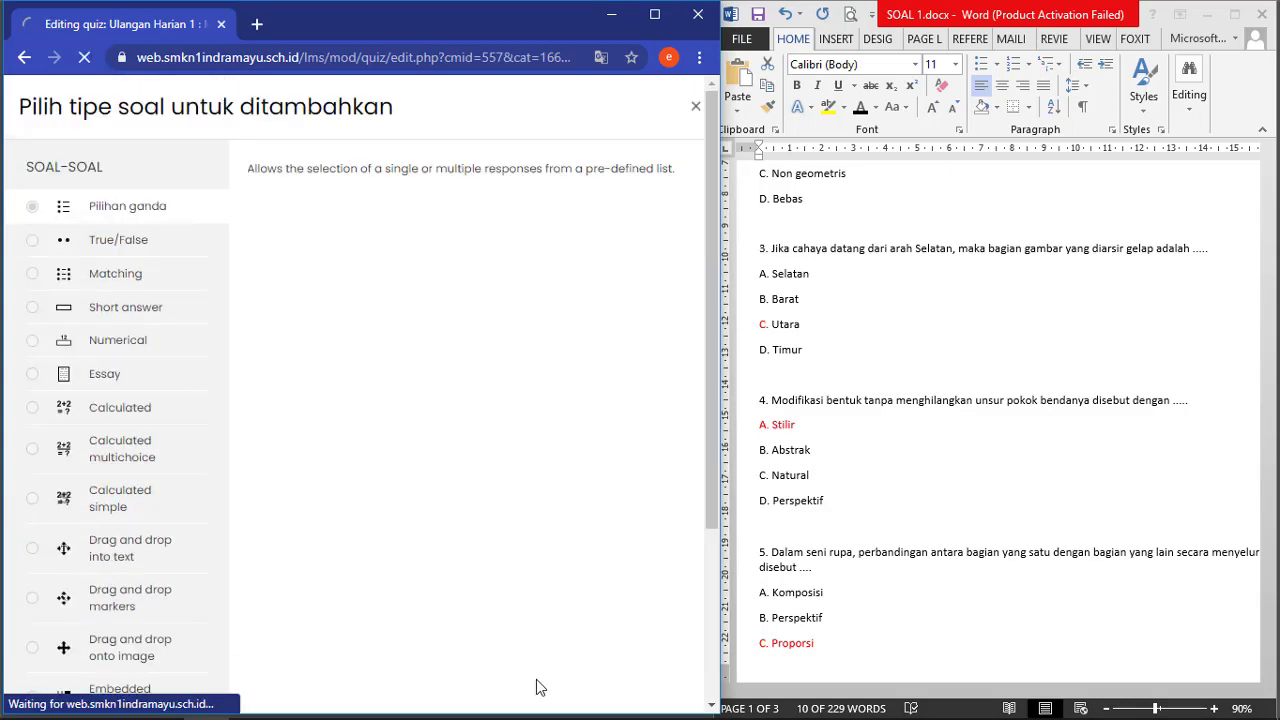
- Paste the copied question 4 text into the Teks soal field and enter "04" in Nama soal
{"action": "scroll", "coordinate": [365, 599], "scroll_direction": "down", "scroll_amount": 2}
{"action": "right_click", "coordinate": [310, 600]}
{"action": "left_click", "coordinate": [361, 462]}
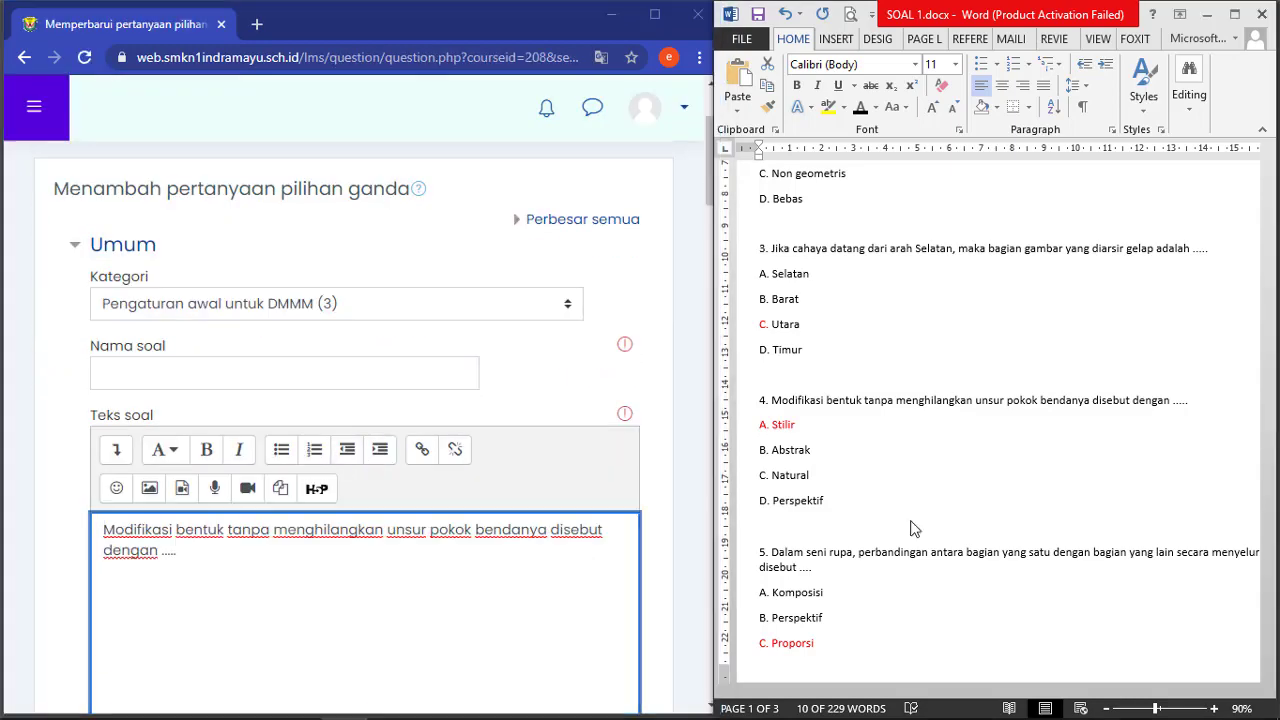
{"action": "left_click", "coordinate": [911, 526]}
{"action": "left_click", "coordinate": [283, 374]}
{"action": "type", "text": "04"}
- Copy "Stilir" from the Word document into question 4's Pilih 1 answer field and set its Nilai to 100%
{"action": "scroll", "coordinate": [266, 426], "scroll_direction": "down", "scroll_amount": 14}
{"action": "left_click_drag", "start_coordinate": [773, 425], "coordinate": [811, 450]}
{"action": "left_click", "coordinate": [154, 300]}
{"action": "key", "text": "ctrl+v"}
{"action": "left_click", "coordinate": [151, 360]}
{"action": "left_click", "coordinate": [151, 403]}
- Copy "Abstrak" into question 4's Pilih 2 answer field and "Natural" into its Pilih 3 field from the Word document
{"action": "scroll", "coordinate": [189, 540], "scroll_direction": "down", "scroll_amount": 3}
{"action": "left_click", "coordinate": [189, 402]}
{"action": "key", "text": "ctrl+v"}
{"action": "left_click_drag", "start_coordinate": [772, 397], "coordinate": [809, 397]}
{"action": "left_click", "coordinate": [160, 503]}
{"action": "key", "text": "ctrl+v"}
- Copy "Perspektif" from the Word document into question 4's Pilih 4 answer field and save the question
{"action": "left_click_drag", "start_coordinate": [773, 422], "coordinate": [822, 423]}
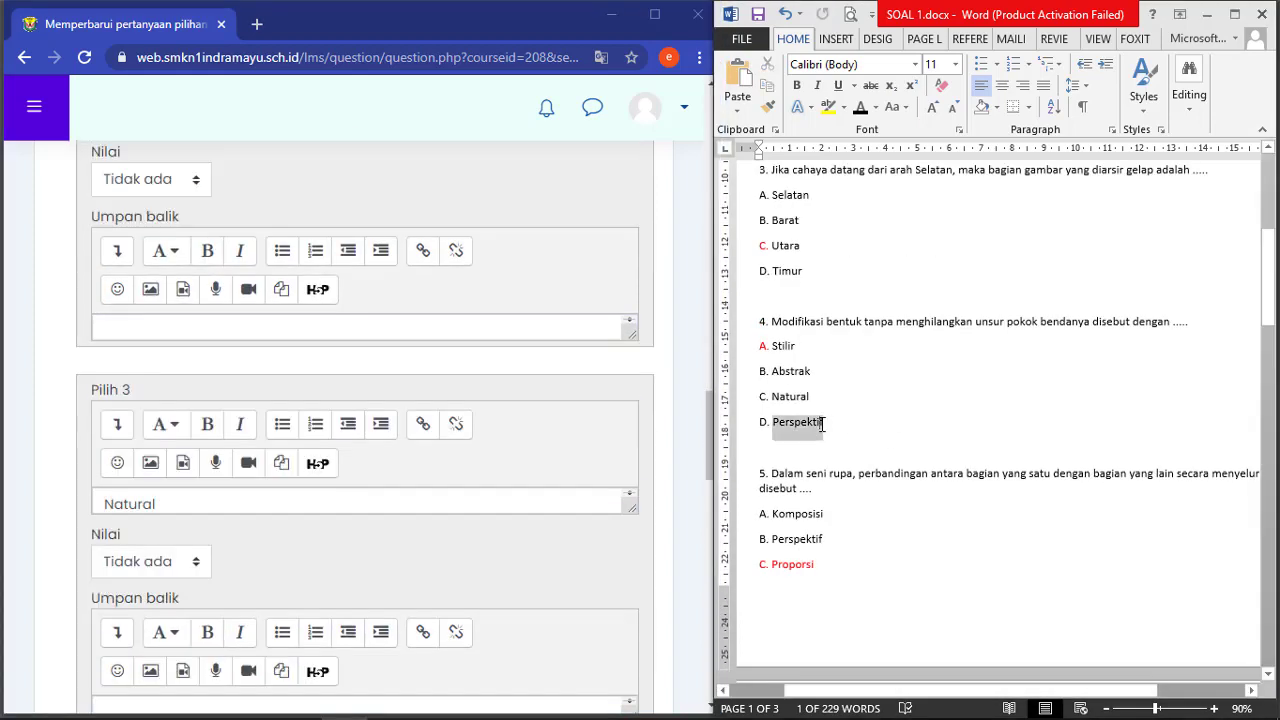
{"action": "left_click", "coordinate": [157, 634]}
{"action": "key", "text": "ctrl+v"}
{"action": "left_click", "coordinate": [184, 658]}
- Copy question 5's text from the Word document and open a new Pilihan ganda question form for it
{"action": "left_click_drag", "start_coordinate": [772, 356], "coordinate": [815, 378]}
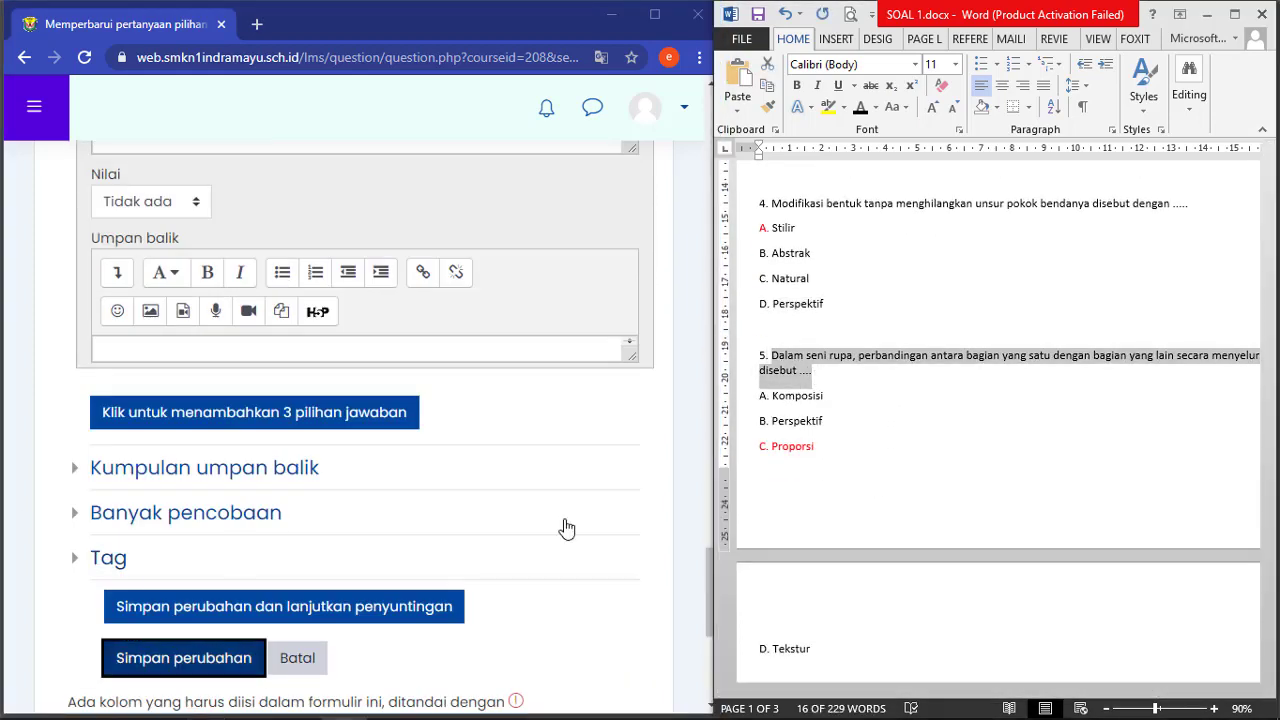
{"action": "left_click", "coordinate": [689, 389]}
{"action": "left_click", "coordinate": [530, 423]}
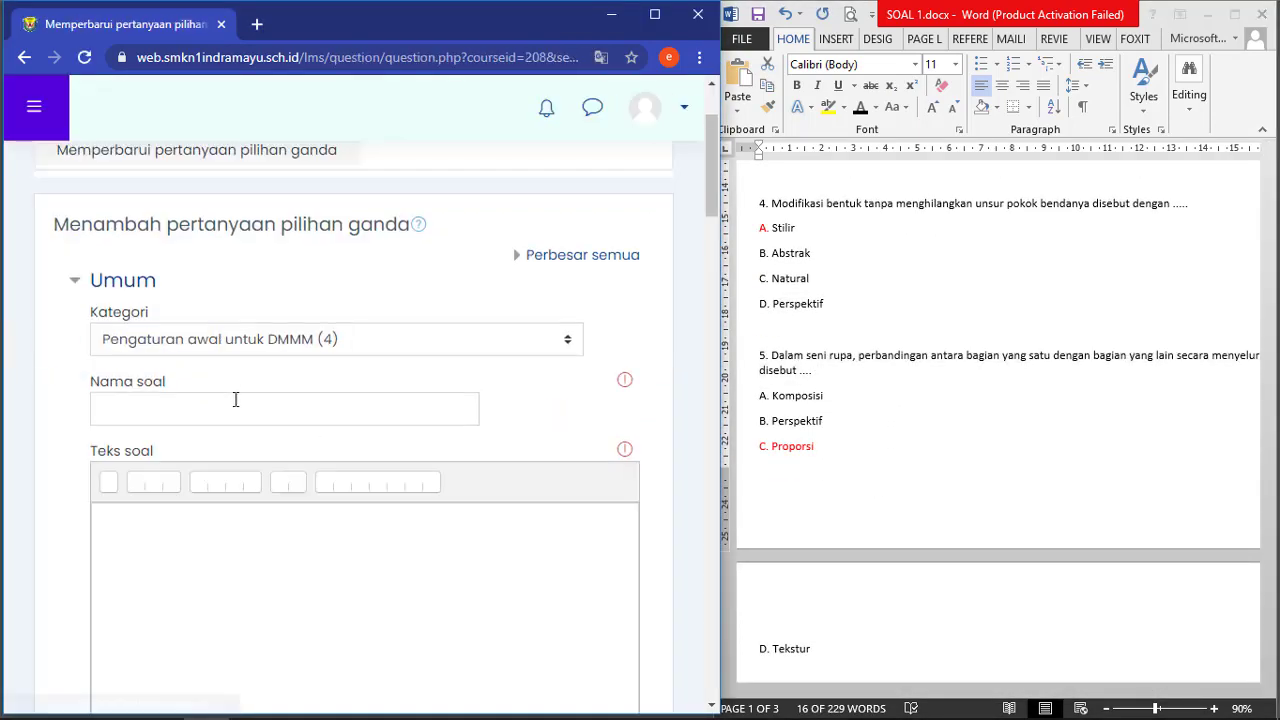
- Name the question "05" followed by the copied question 5 text, and paste that text into Teks soal
{"action": "left_click", "coordinate": [235, 408]}
{"action": "type", "text": "05"}
{"action": "key", "text": "ctrl+v"}
{"action": "left_click", "coordinate": [138, 583]}
{"action": "key", "text": "ctrl+v"}
- Copy "Komposisi" into question 5's Pilih 1 answer field and "Perspektif" into its Pilih 2 field from the Word document
{"action": "left_click_drag", "start_coordinate": [772, 238], "coordinate": [823, 238]}
{"action": "left_click", "coordinate": [160, 338]}
{"action": "key", "text": "ctrl+v"}
{"action": "left_click", "coordinate": [150, 346]}
{"action": "key", "text": "ctrl+v"}
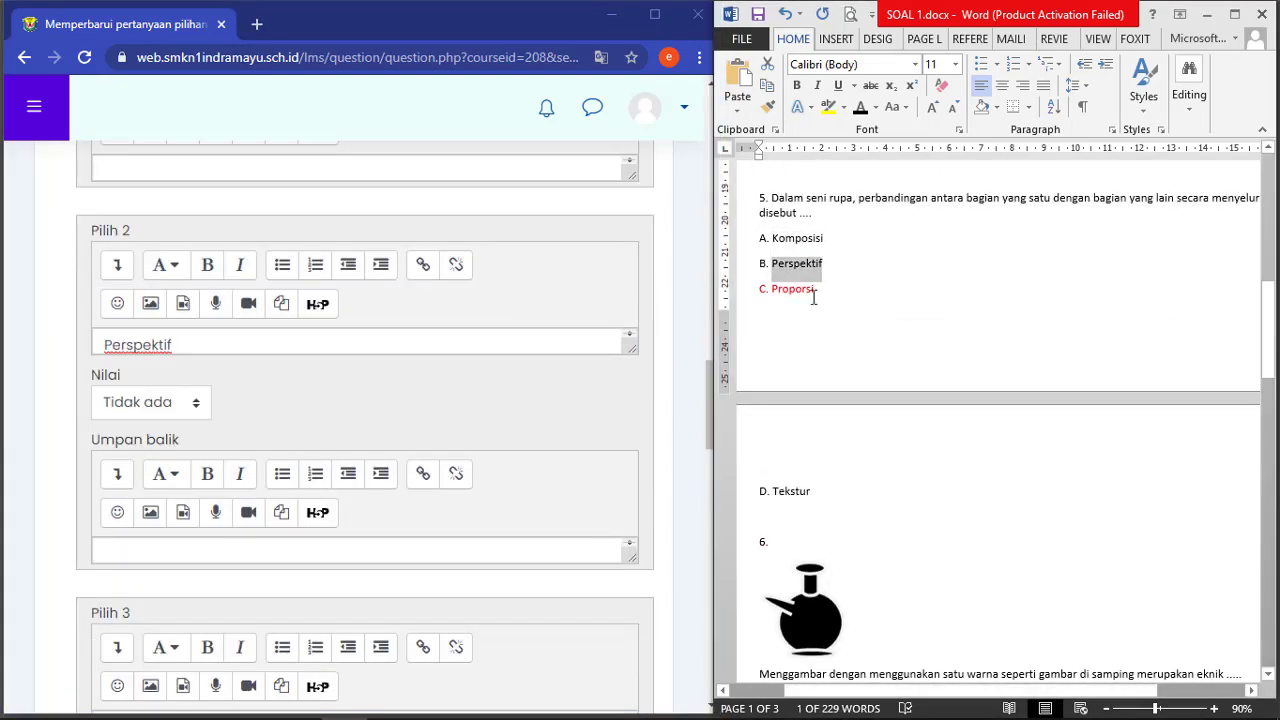
- Copy "Proporsi" into question 5's Pilih 3 answer field and "Tekstur" into its Pilih 4 field from the Word document
{"action": "left_click_drag", "start_coordinate": [772, 289], "coordinate": [814, 289]}
{"action": "left_click", "coordinate": [150, 444]}
{"action": "key", "text": "ctrl+v"}
{"action": "left_click_drag", "start_coordinate": [772, 452], "coordinate": [811, 452]}
{"action": "left_click", "coordinate": [200, 542]}
- Set the correct answer's Nilai to 100% and save question 5
{"action": "left_click", "coordinate": [184, 600]}
{"action": "scroll", "coordinate": [700, 417], "scroll_direction": "down", "scroll_amount": 20}
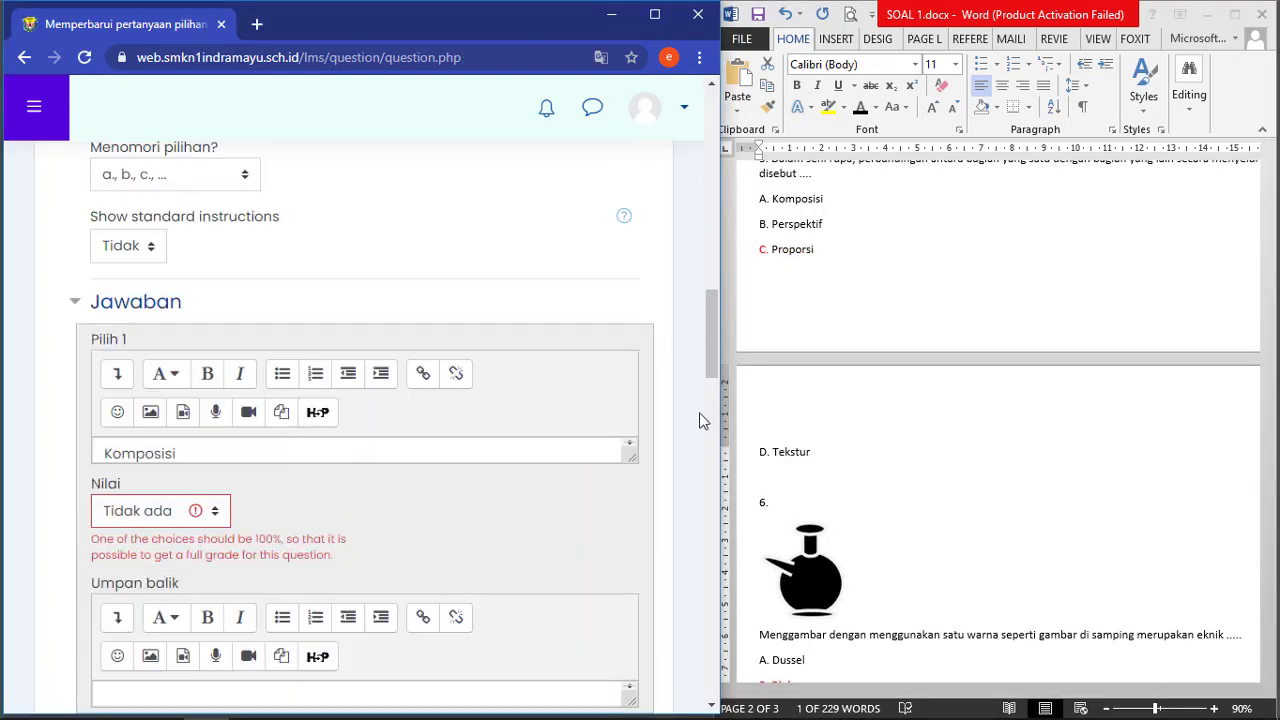
{"action": "left_click", "coordinate": [151, 371]}
{"action": "left_click", "coordinate": [146, 14]}
{"action": "scroll", "coordinate": [690, 420], "scroll_direction": "down", "scroll_amount": 12}
{"action": "left_click", "coordinate": [203, 473]}
- Add a new Pilihan ganda question to the quiz for question 6
{"action": "scroll", "coordinate": [604, 426], "scroll_direction": "down", "scroll_amount": 3}
{"action": "left_click", "coordinate": [604, 426]}
{"action": "left_click", "coordinate": [540, 452]}
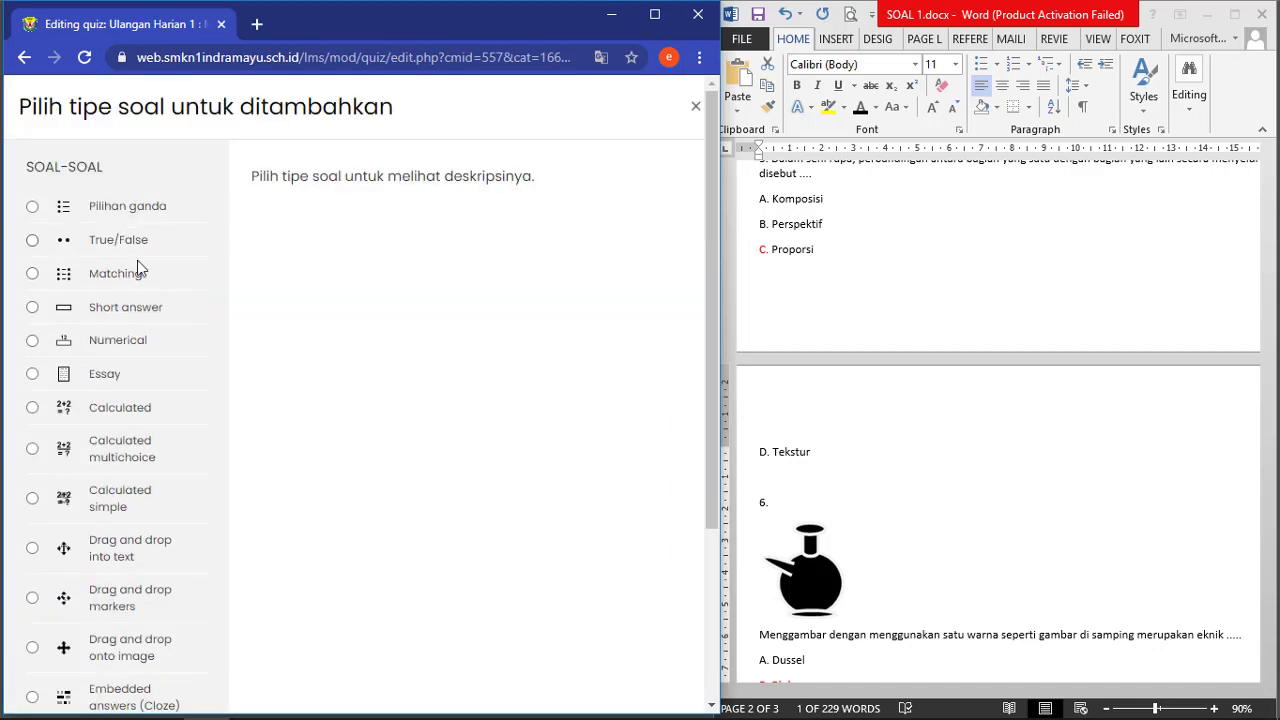
{"action": "left_click", "coordinate": [26, 163]}
{"action": "left_click", "coordinate": [557, 680]}
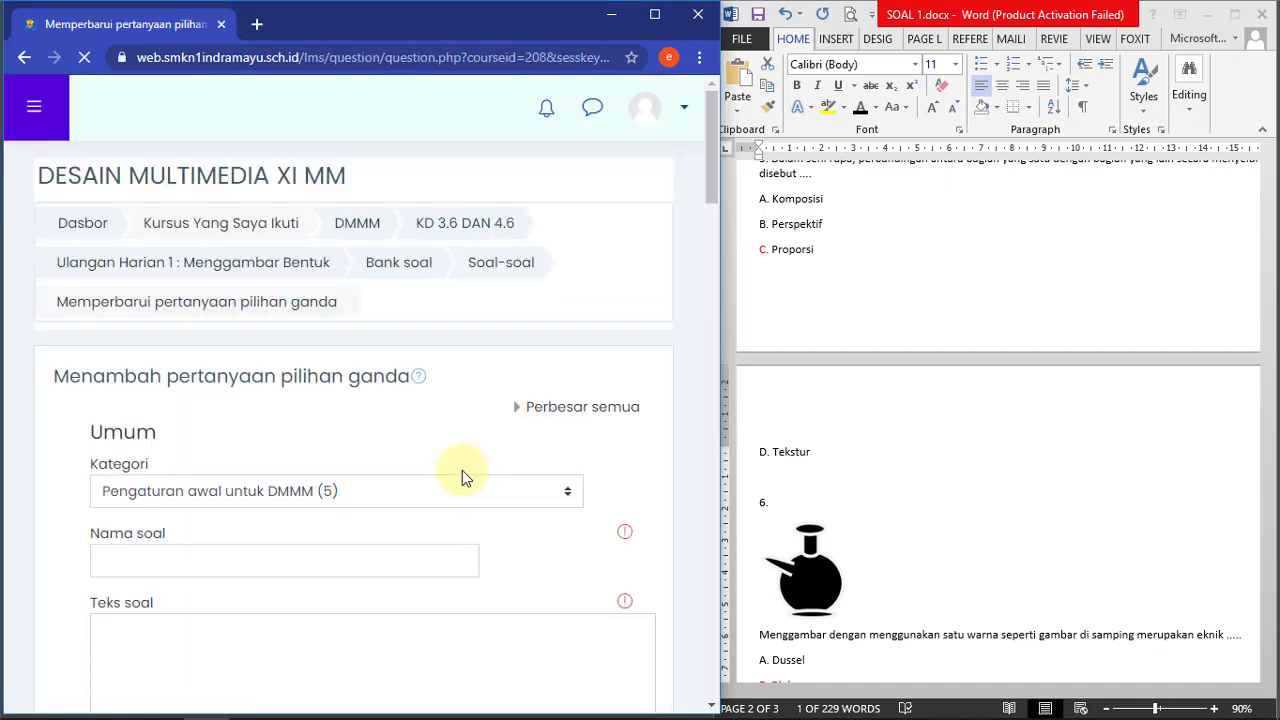
- Enter 06 as the Nama soal of the new question
{"action": "scroll", "coordinate": [458, 464], "scroll_direction": "down", "scroll_amount": 1}
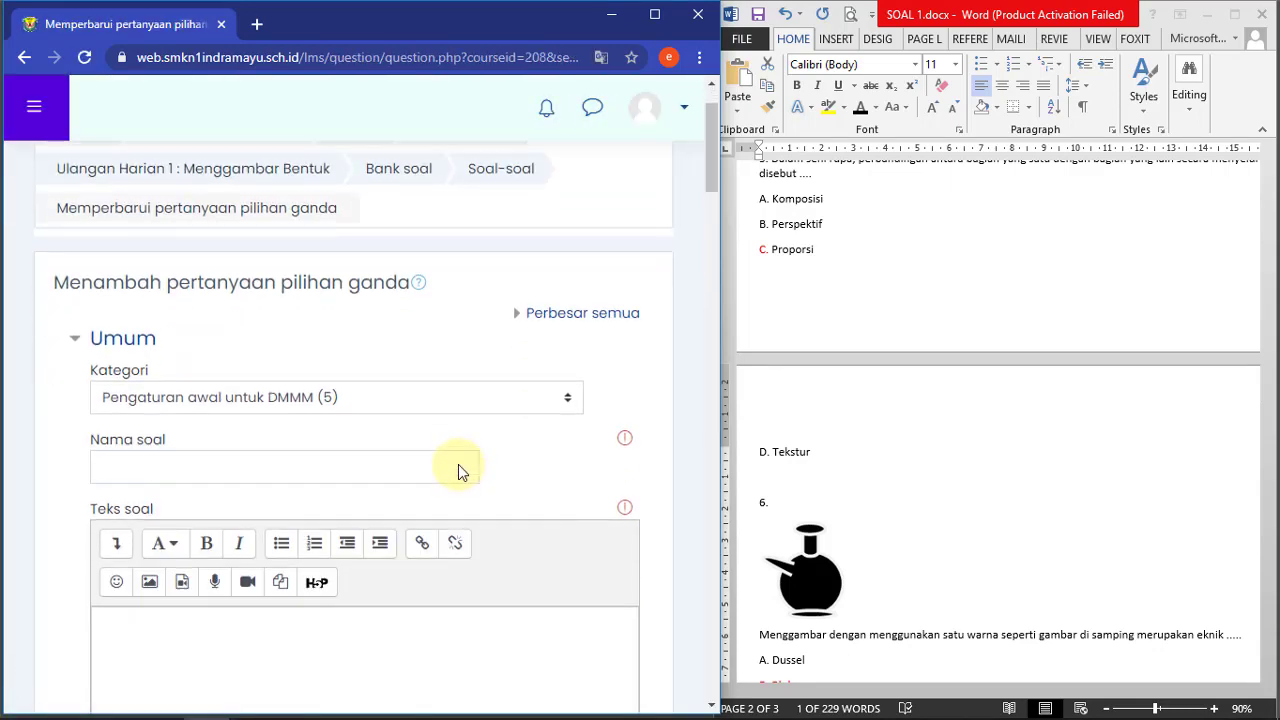
{"action": "scroll", "coordinate": [458, 464], "scroll_direction": "down", "scroll_amount": 1}
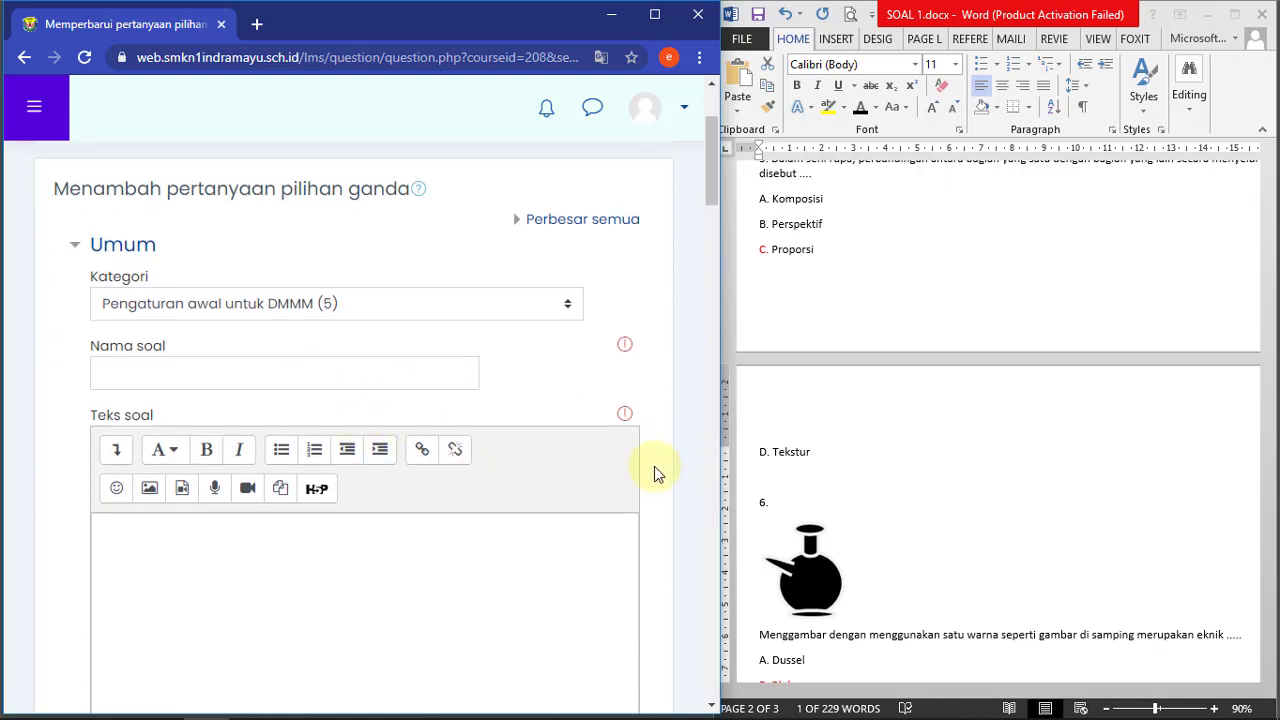
{"action": "left_click", "coordinate": [873, 530]}
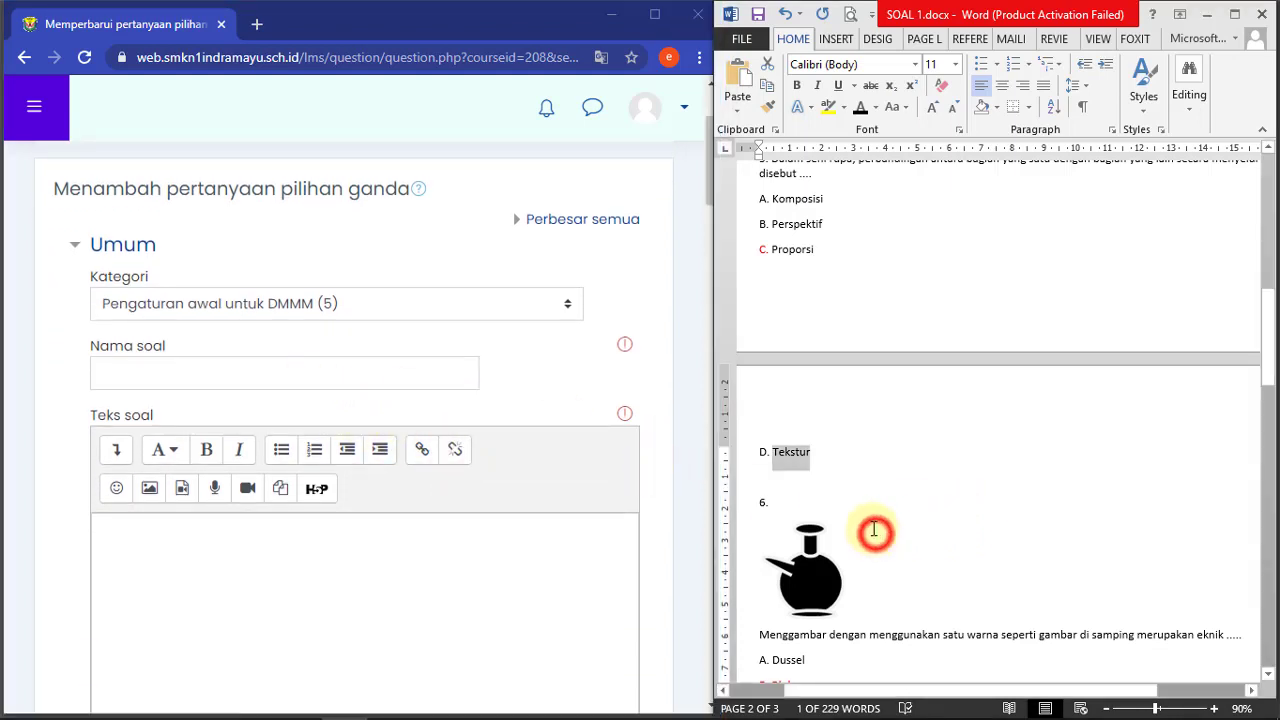
{"action": "scroll", "coordinate": [870, 520], "scroll_direction": "down", "scroll_amount": 3}
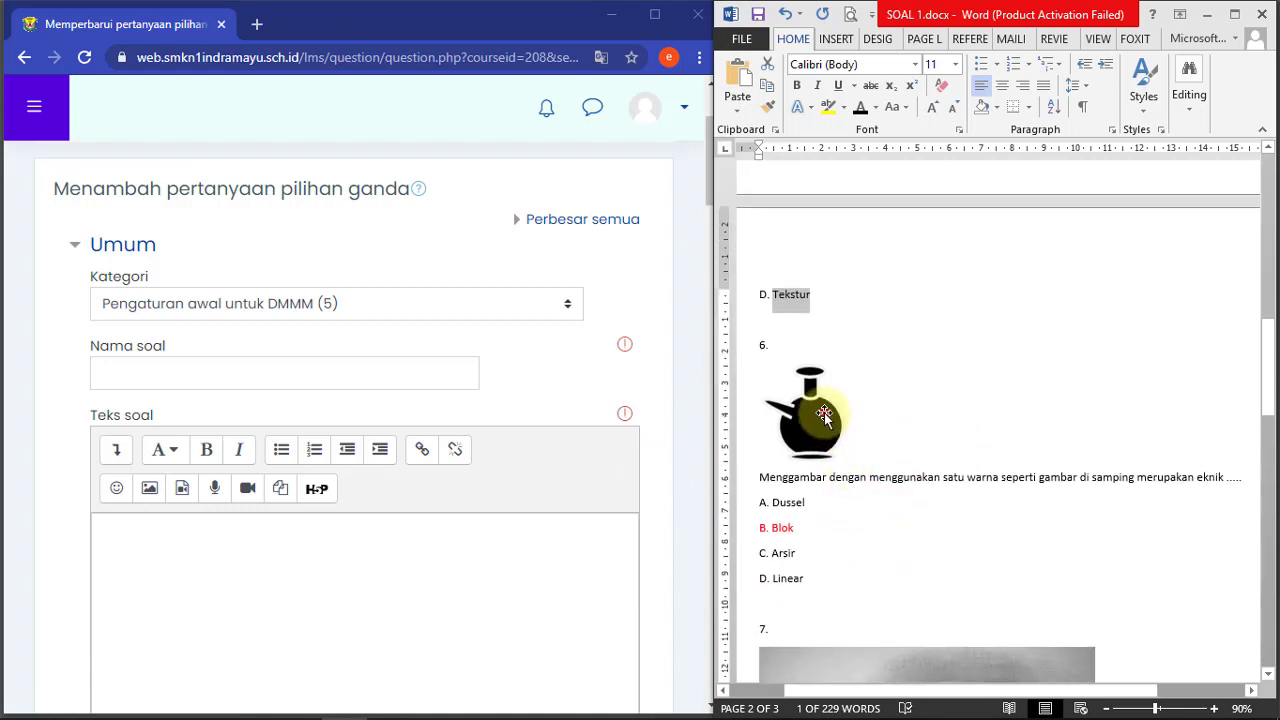
{"action": "left_click", "coordinate": [824, 413]}
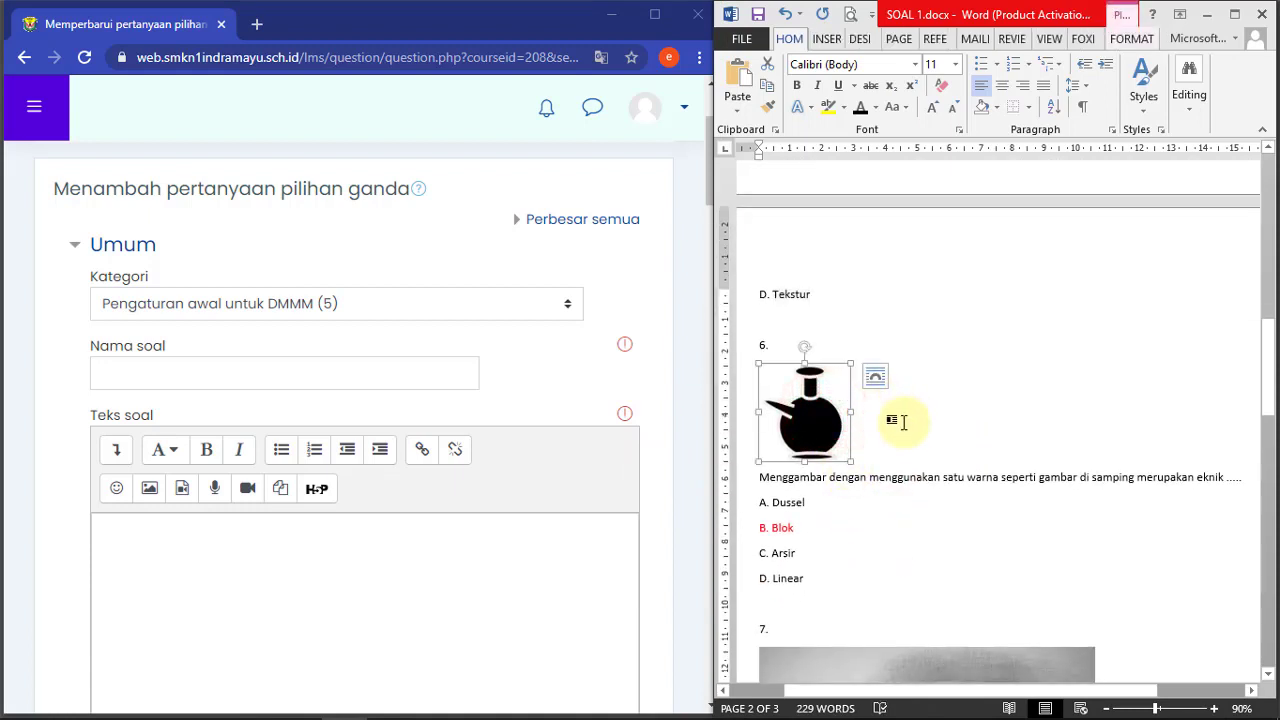
{"action": "left_click", "coordinate": [814, 420]}
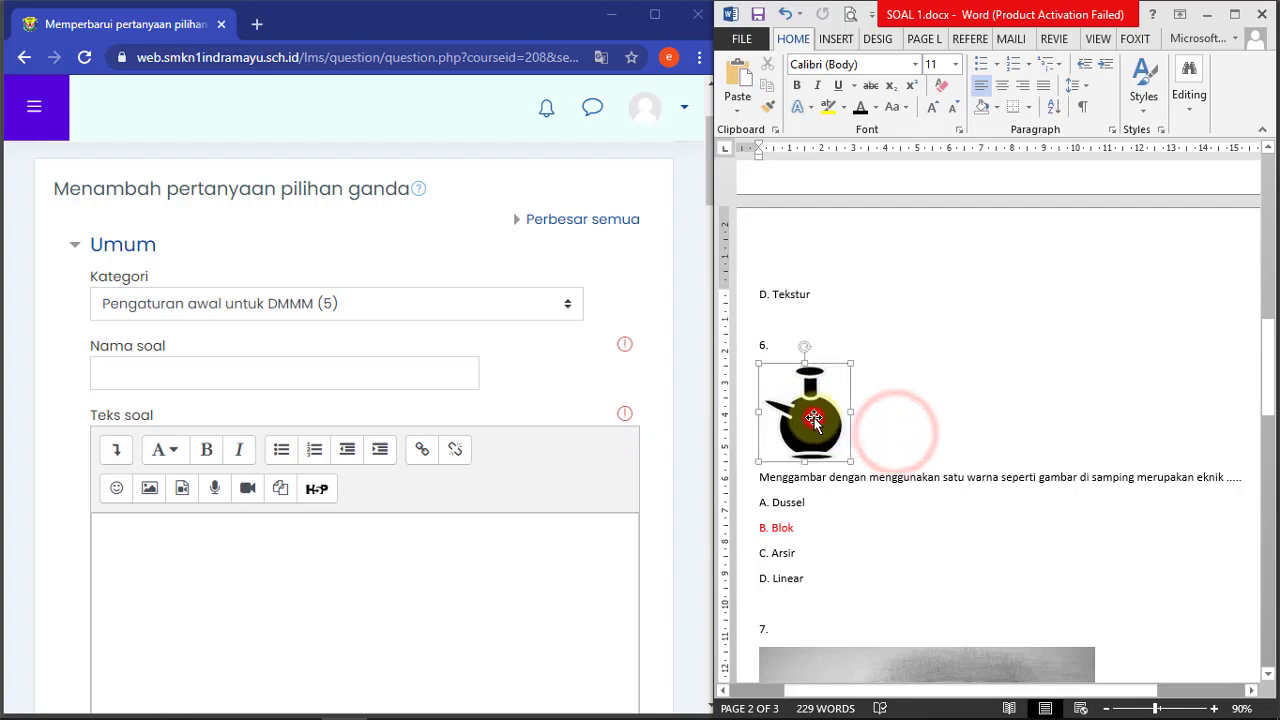
{"action": "left_click", "coordinate": [309, 374]}
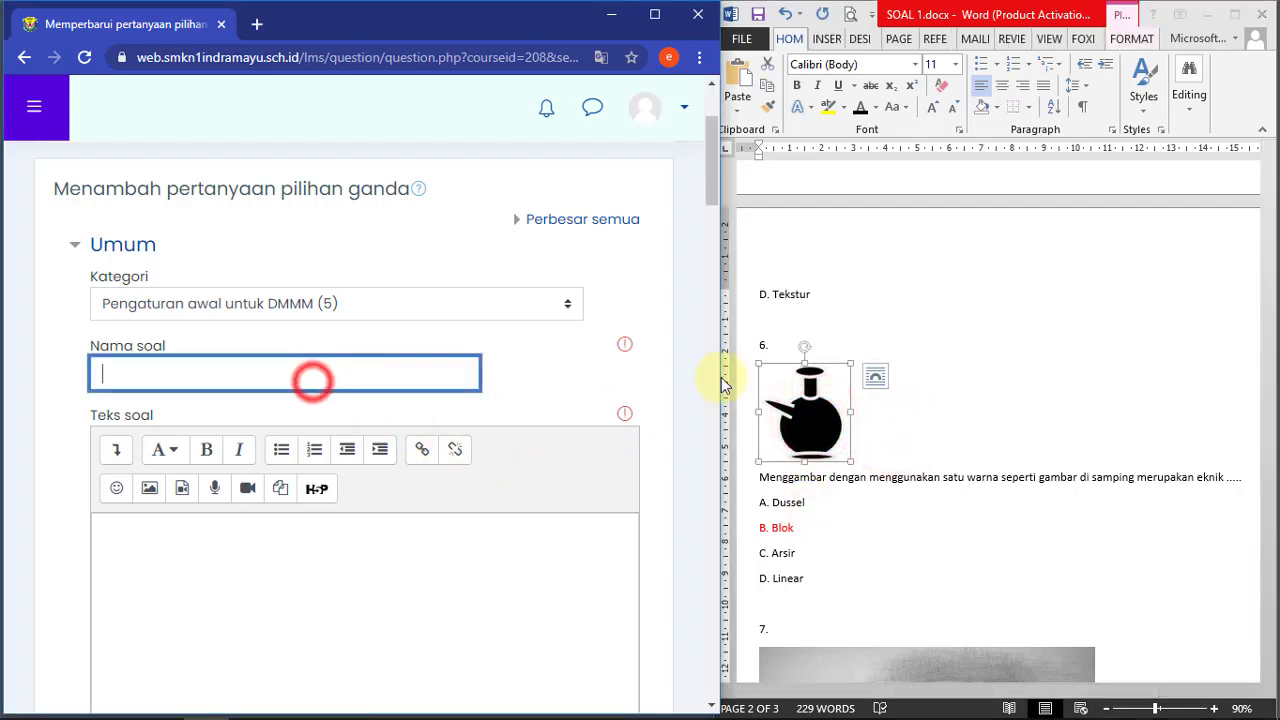
{"action": "left_click", "coordinate": [817, 348]}
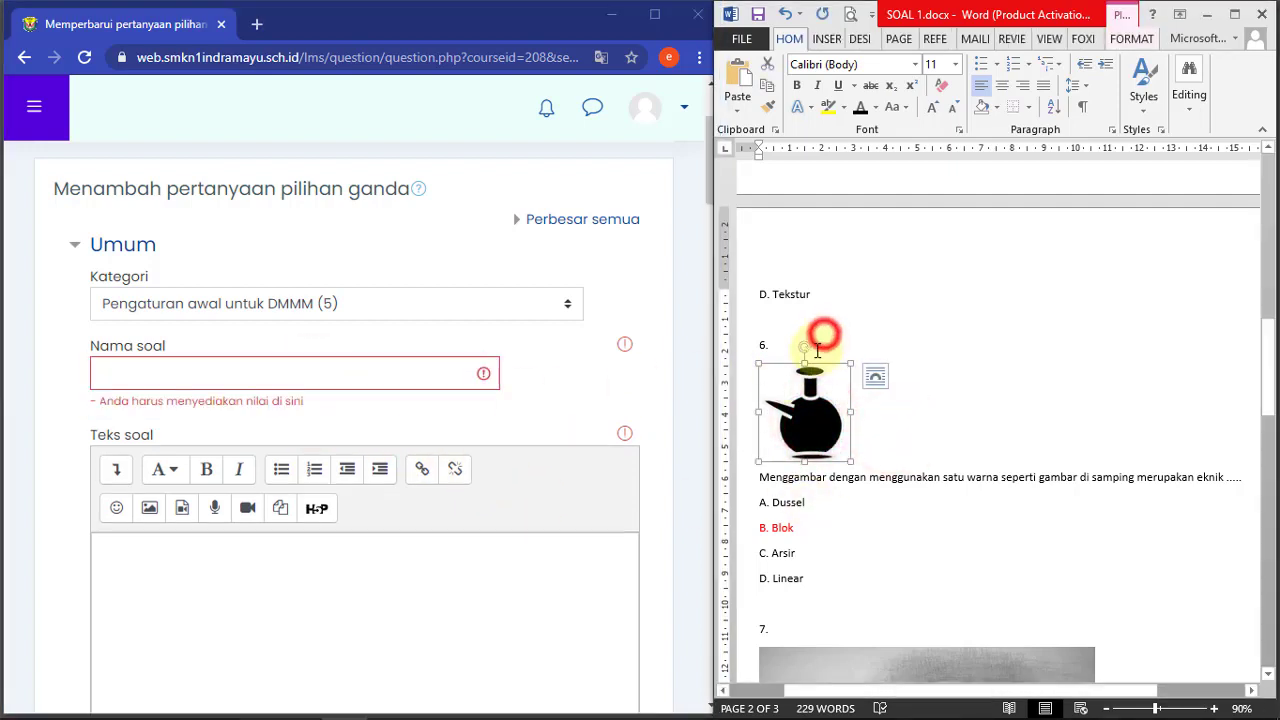
{"action": "left_click", "coordinate": [223, 374]}
{"action": "scroll", "coordinate": [230, 400], "scroll_direction": "down", "scroll_amount": 1}
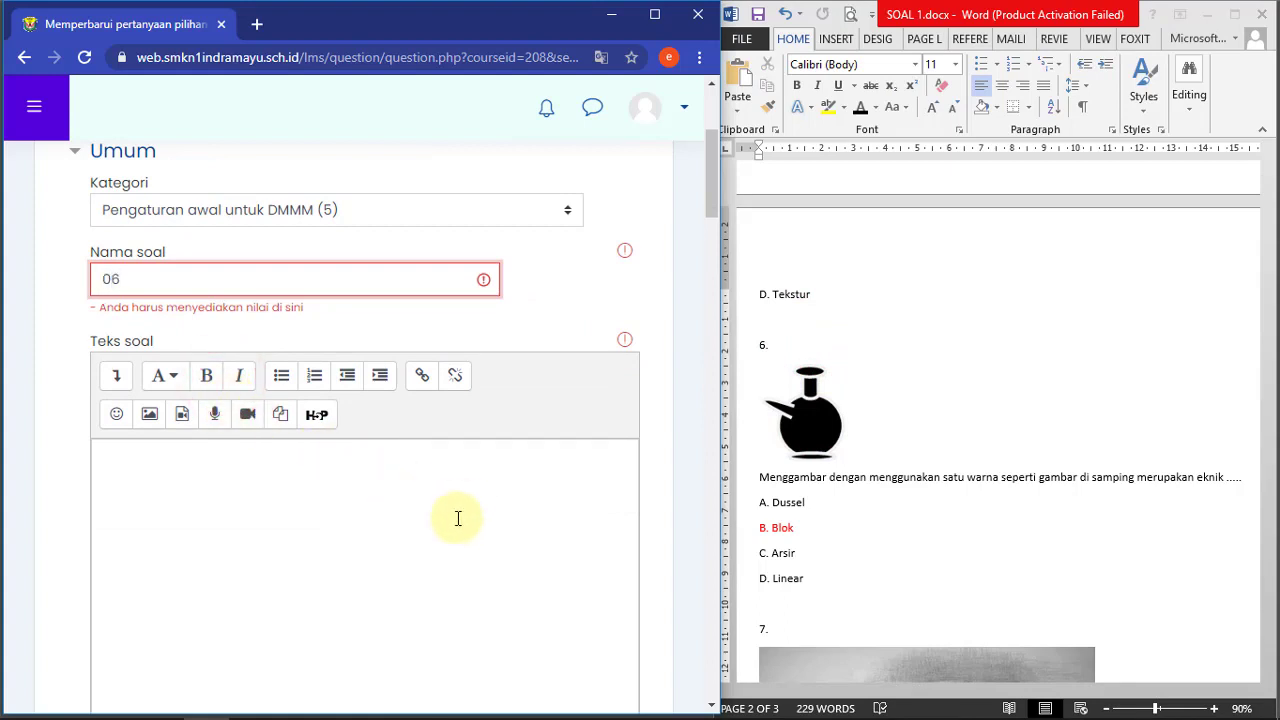
- Copy "Menggambar dengan menggunakan satu warna seperti gambar di samping merupakan eknik ....." from the Word document into question 6's Teks soal
{"action": "left_click", "coordinate": [346, 591]}
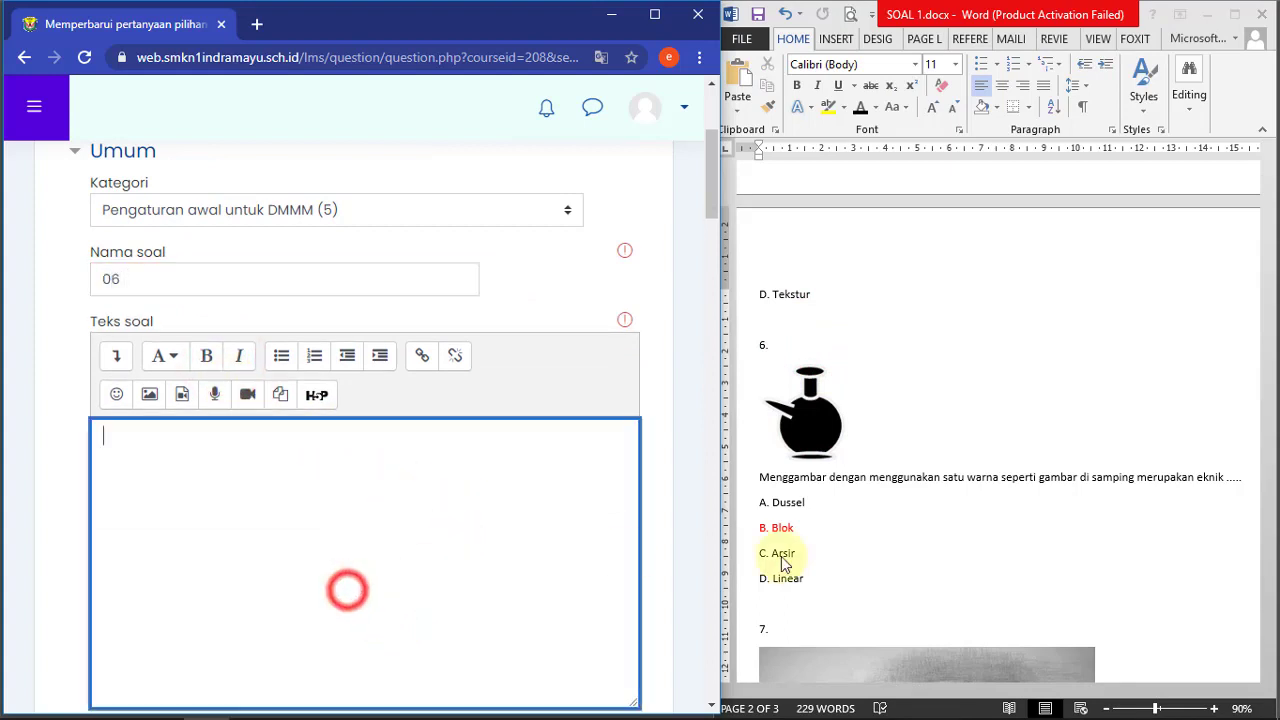
{"action": "left_click", "coordinate": [849, 537]}
{"action": "left_click", "coordinate": [789, 481]}
{"action": "left_click_drag", "start_coordinate": [786, 481], "coordinate": [1245, 477]}
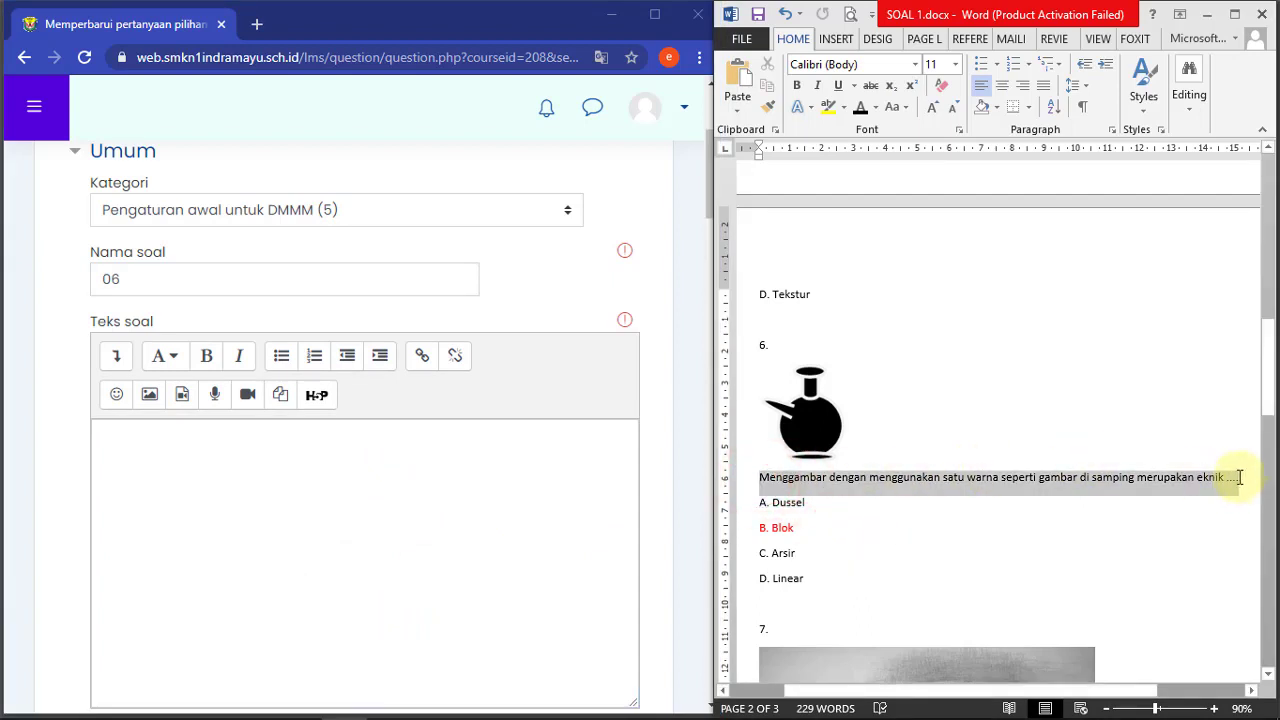
{"action": "right_click", "coordinate": [1169, 478]}
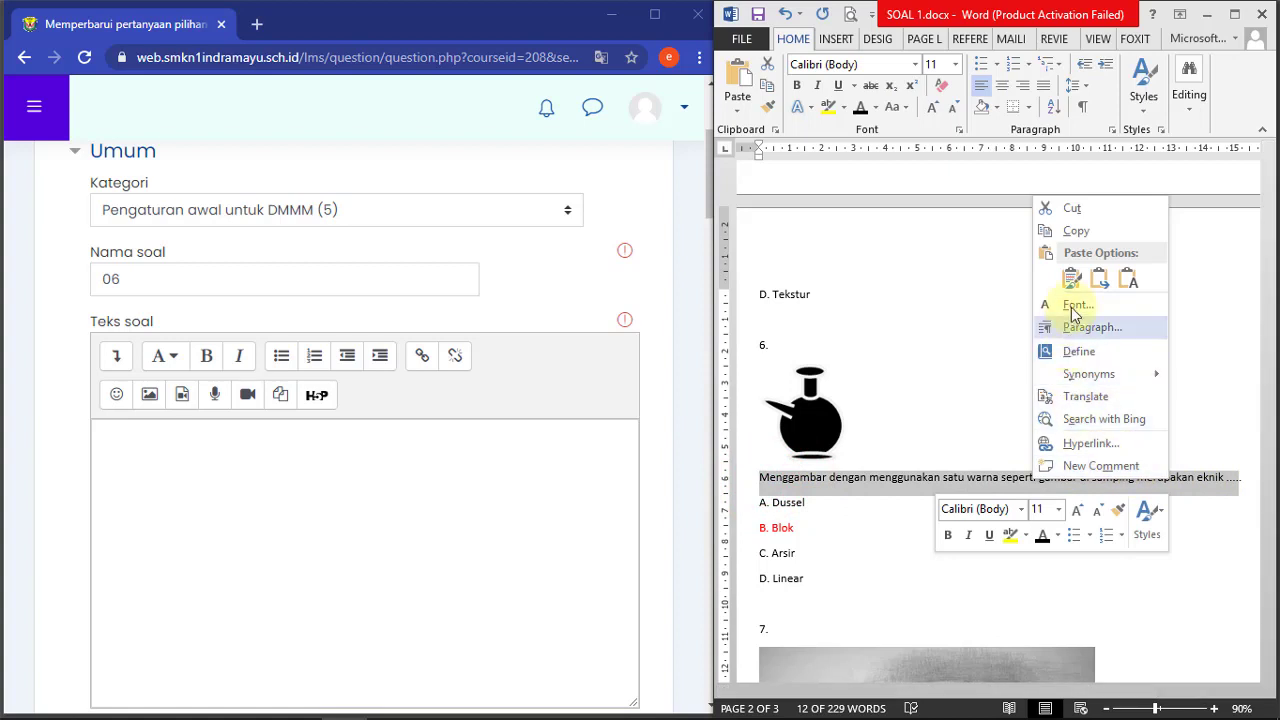
{"action": "left_click", "coordinate": [1082, 229]}
{"action": "right_click", "coordinate": [212, 506]}
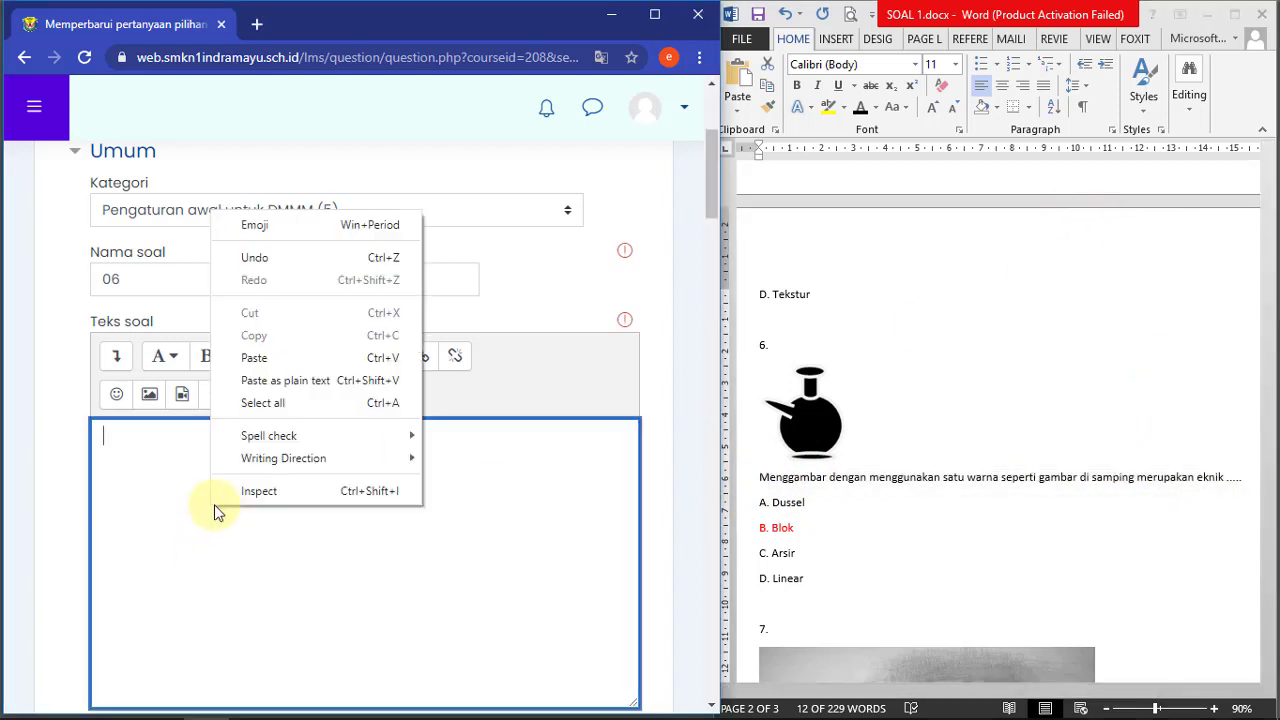
{"action": "left_click", "coordinate": [259, 357]}
- Copy question 6's black jug picture from the Word document onto a new line above the sentence in Teks soal
{"action": "left_click", "coordinate": [940, 474]}
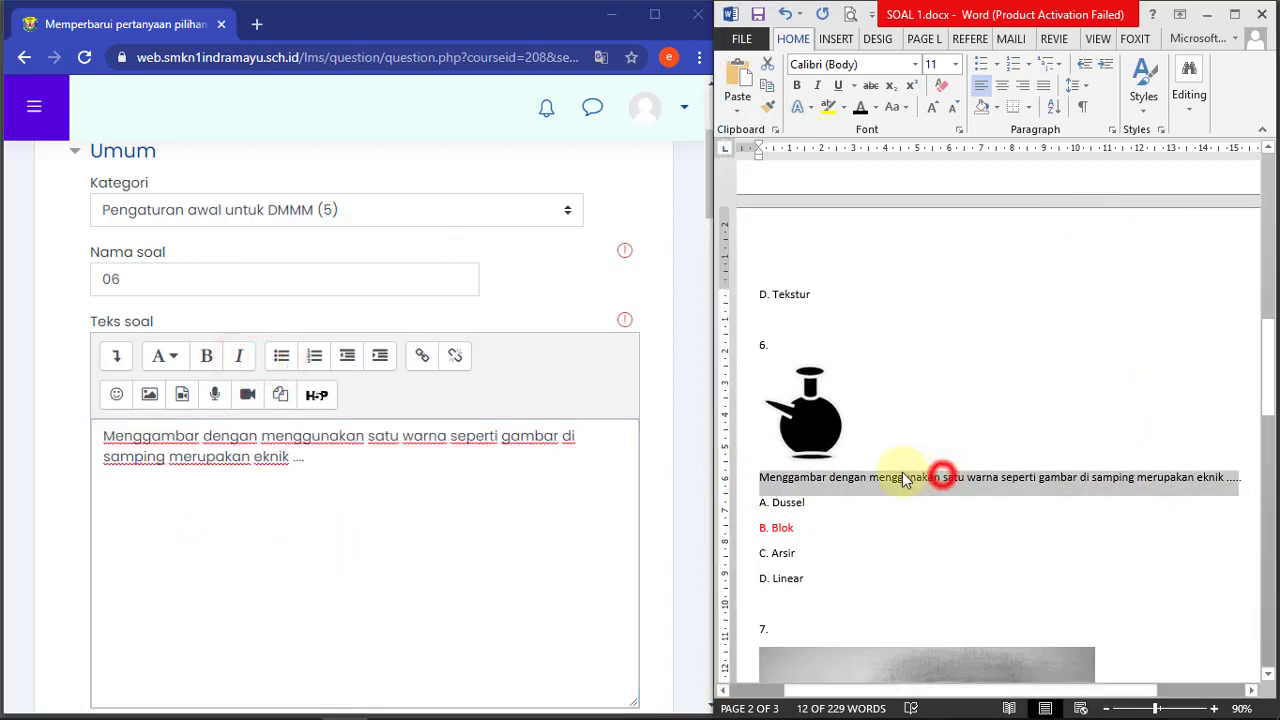
{"action": "left_click", "coordinate": [820, 425]}
{"action": "right_click", "coordinate": [820, 427]}
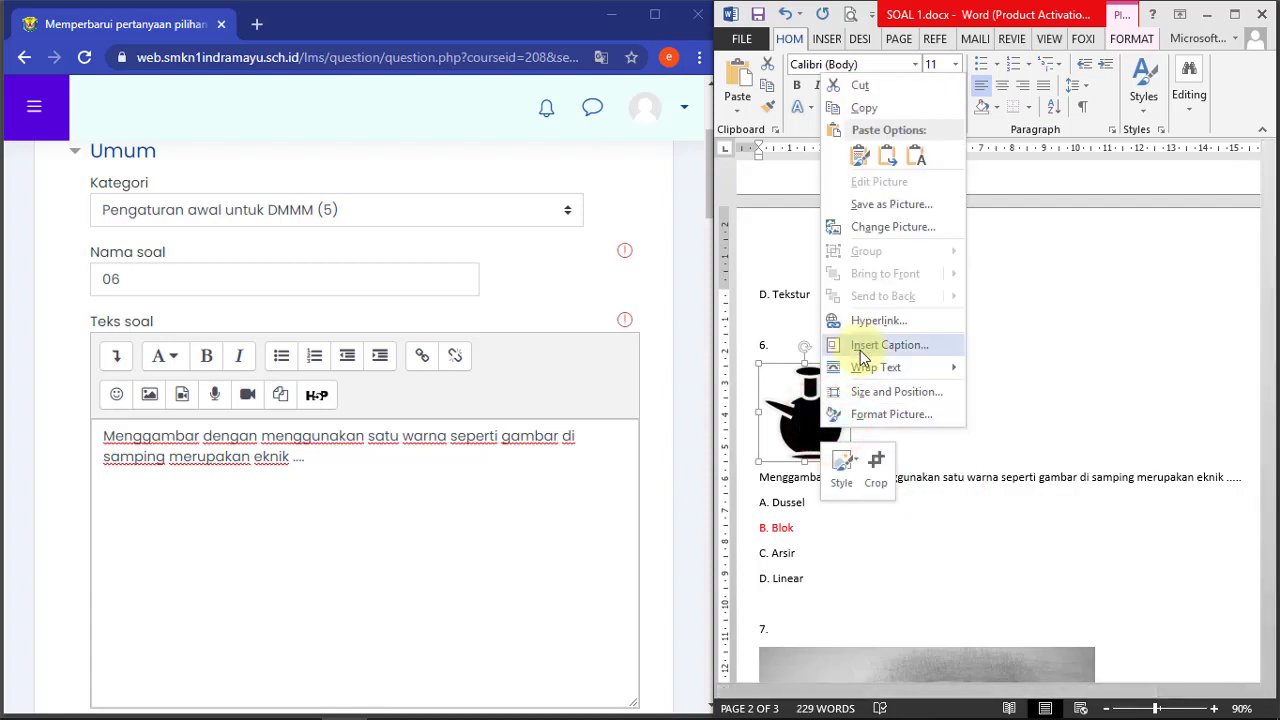
{"action": "left_click", "coordinate": [867, 108]}
{"action": "left_click", "coordinate": [268, 530]}
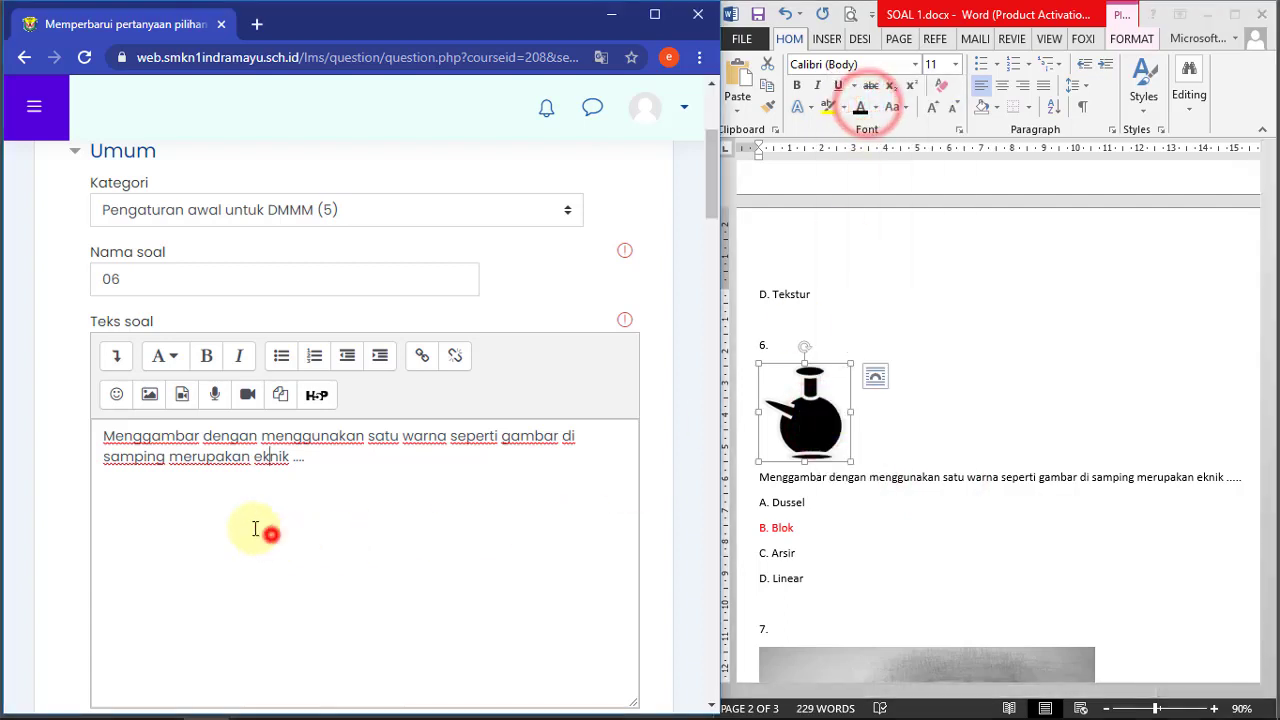
{"action": "left_click", "coordinate": [103, 435]}
{"action": "key", "text": "Return"}
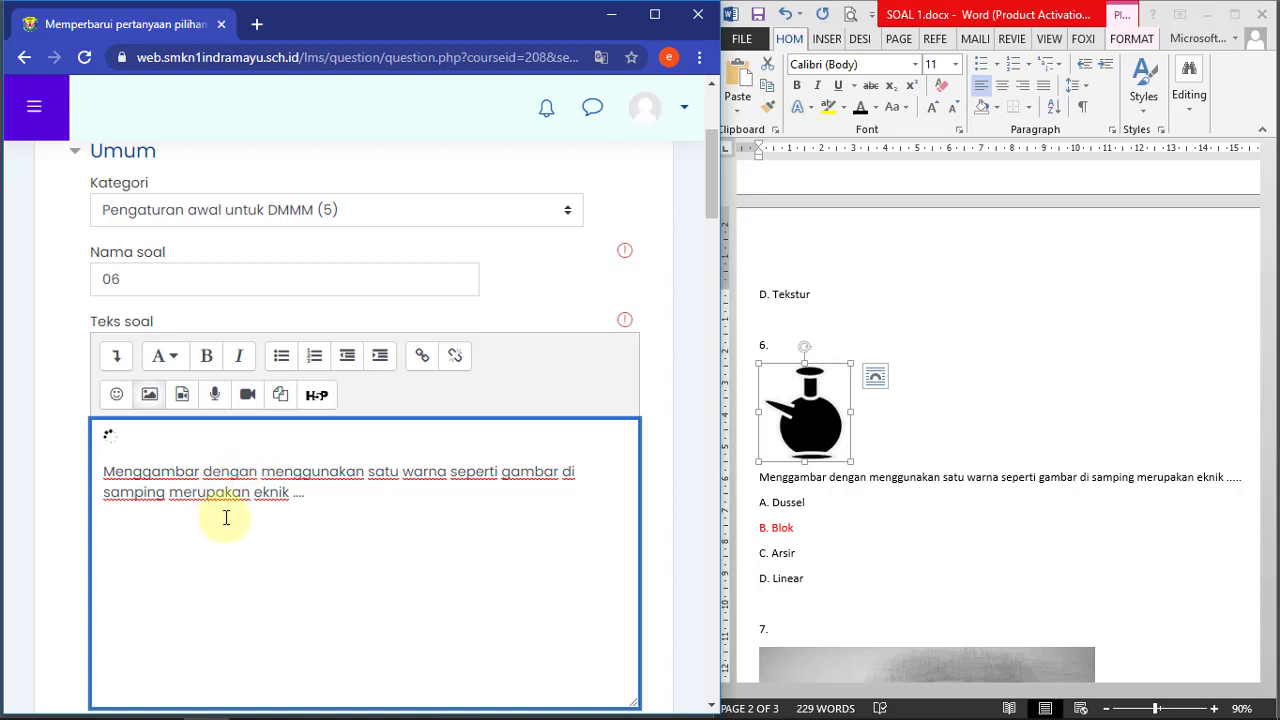
{"action": "scroll", "coordinate": [226, 517], "scroll_direction": "down", "scroll_amount": 1}
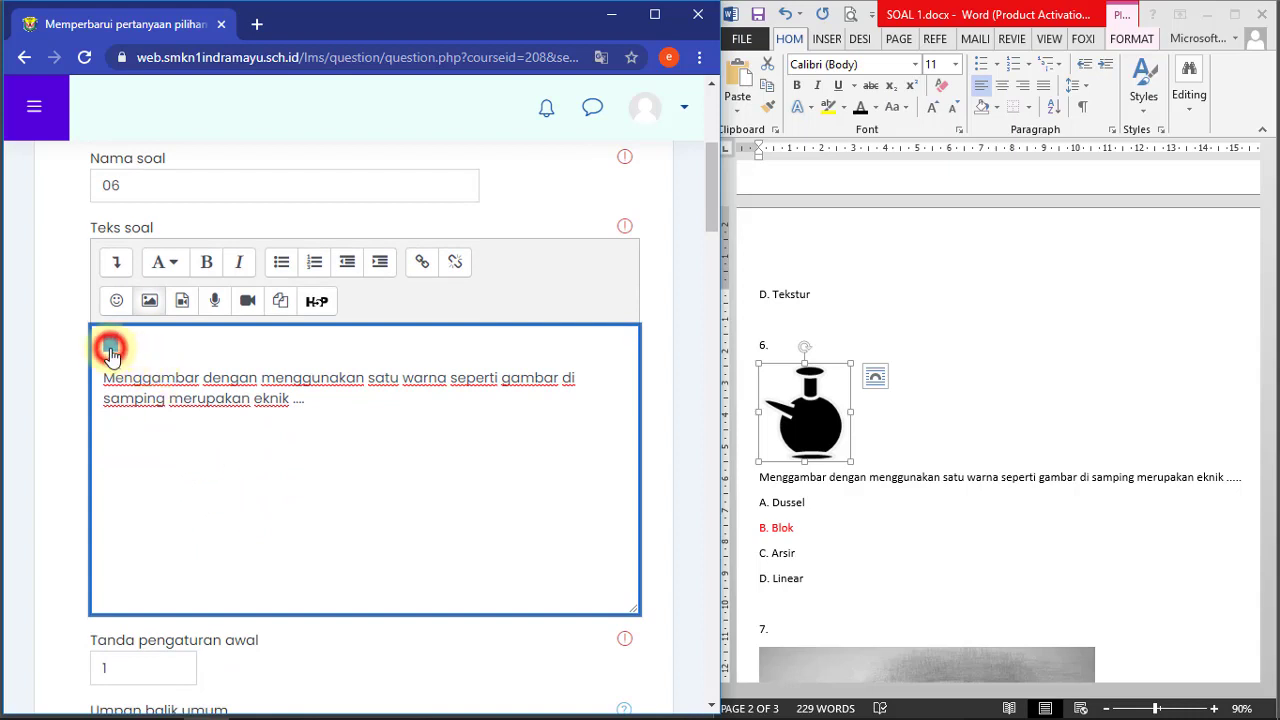
{"action": "left_click", "coordinate": [146, 360]}
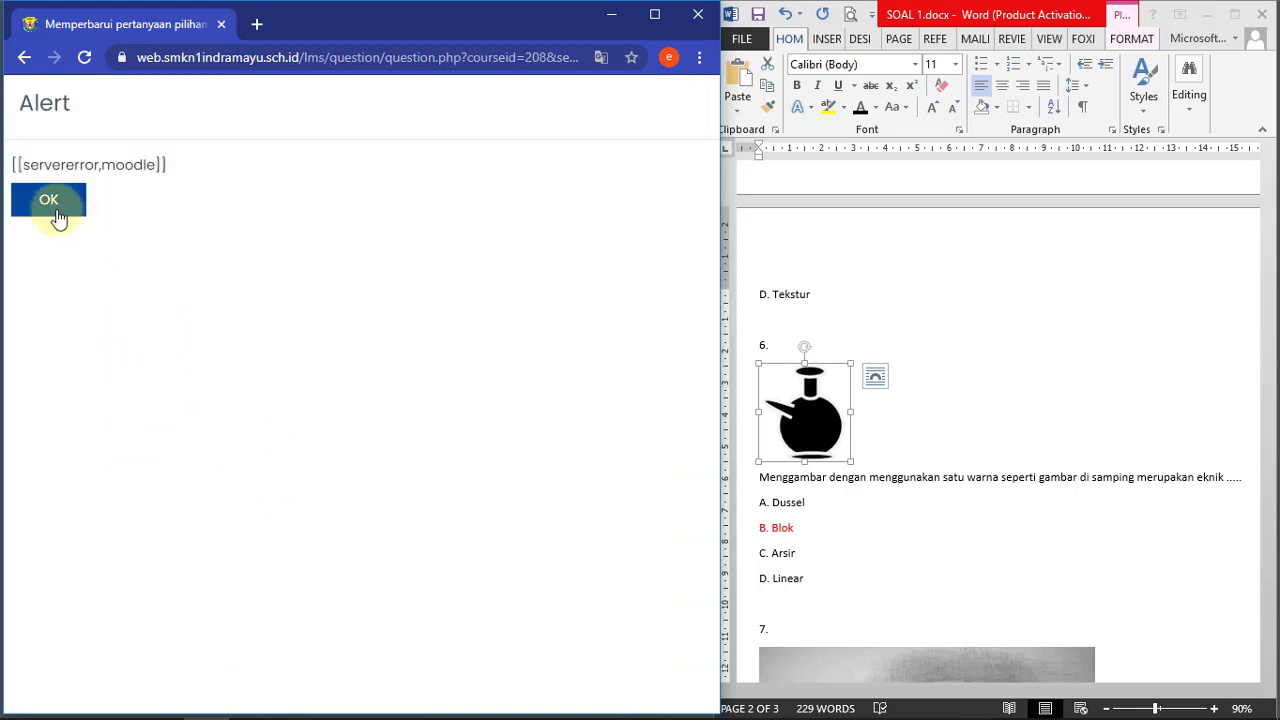
{"action": "left_click", "coordinate": [49, 204]}
{"action": "left_click", "coordinate": [157, 346]}
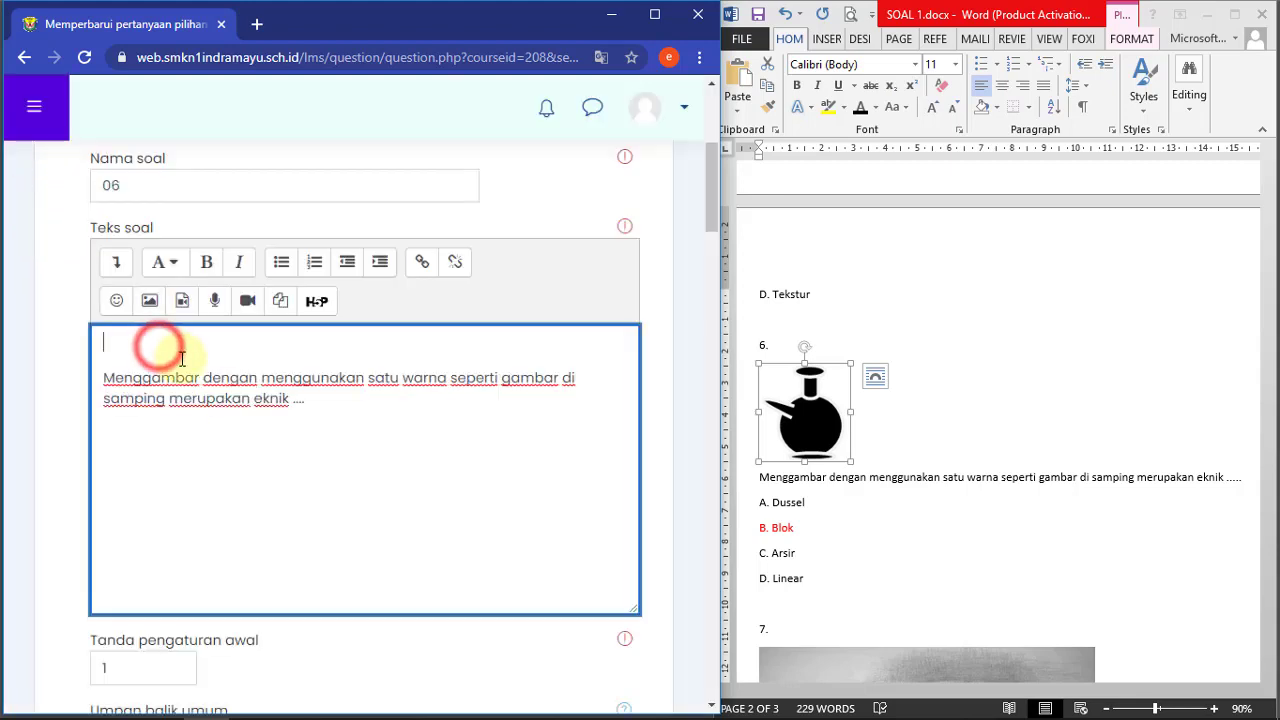
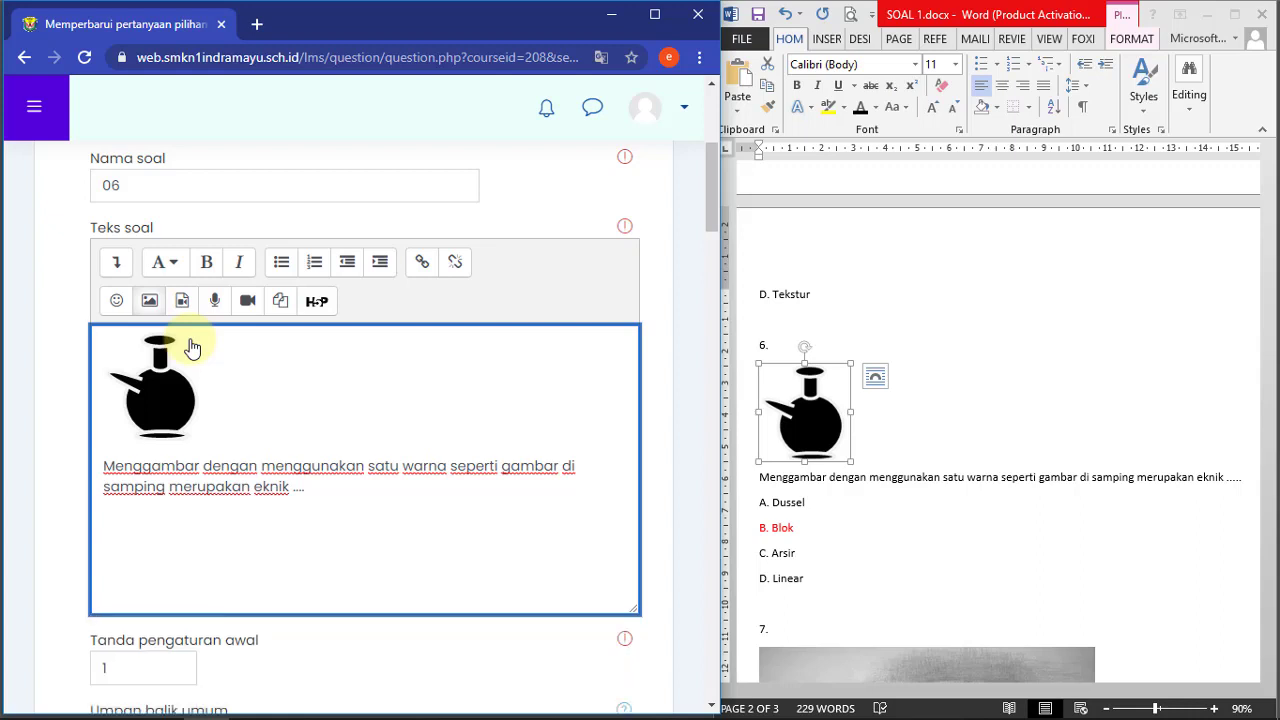
- Copy "Dussel" from the Word document into question 6's Pilih 1 answer field
{"action": "scroll", "coordinate": [234, 538], "scroll_direction": "down", "scroll_amount": 10}
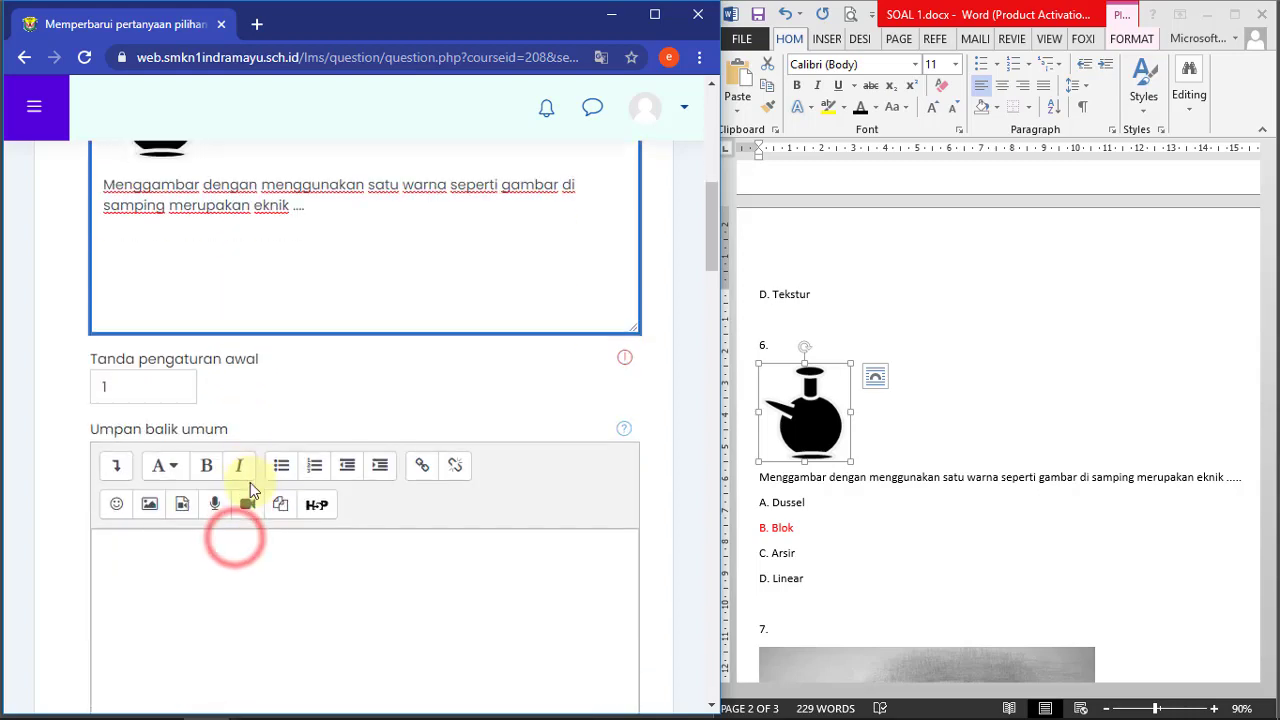
{"action": "scroll", "coordinate": [250, 470], "scroll_direction": "down", "scroll_amount": 2}
{"action": "double_click", "coordinate": [788, 463]}
{"action": "right_click", "coordinate": [789, 464]}
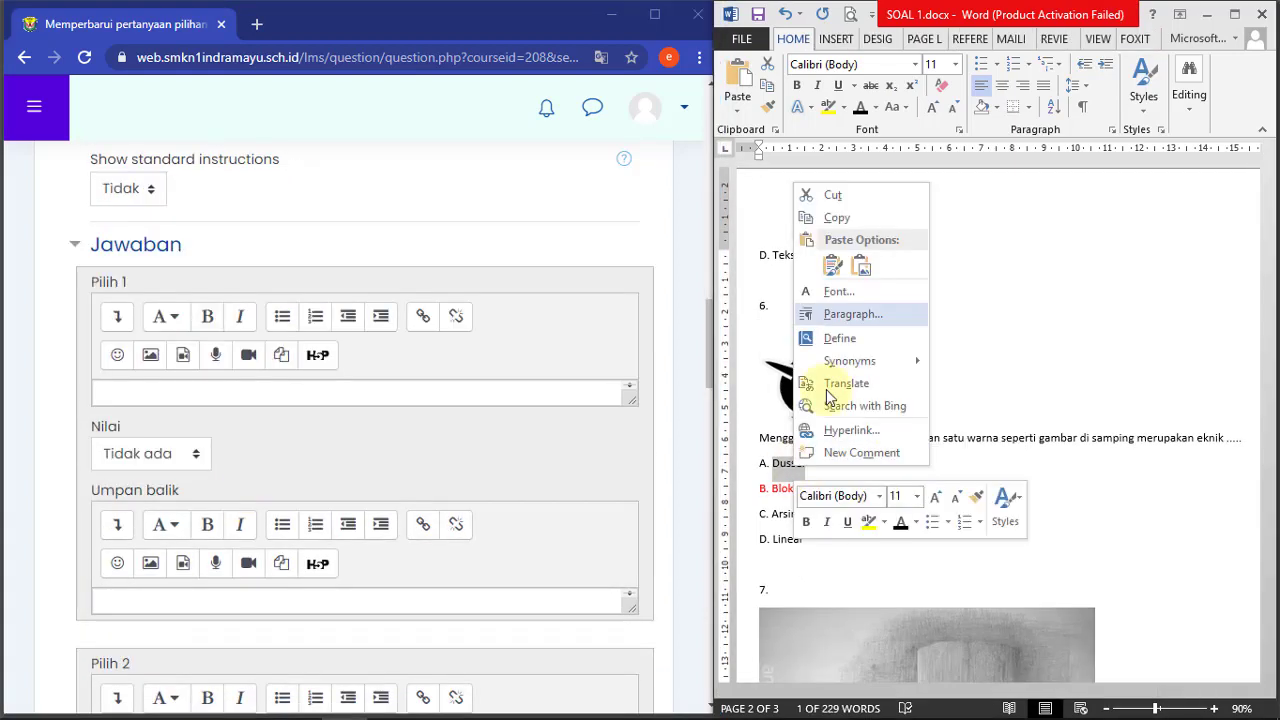
{"action": "left_click", "coordinate": [834, 217]}
{"action": "left_click", "coordinate": [220, 395]}
{"action": "key", "text": "ctrl+v"}
- Copy "Blok" into question 6's Pilih 2 answer field and "Arsir" into its Pilih 3 field
{"action": "double_click", "coordinate": [783, 489]}
{"action": "scroll", "coordinate": [283, 489], "scroll_direction": "down", "scroll_amount": 2}
{"action": "double_click", "coordinate": [786, 513]}
{"action": "key", "text": "ctrl+v"}
{"action": "scroll", "coordinate": [283, 489], "scroll_direction": "down", "scroll_amount": 4}
- Copy "Linear" into question 6's Pilih 4 answer field and save the question
{"action": "double_click", "coordinate": [789, 541]}
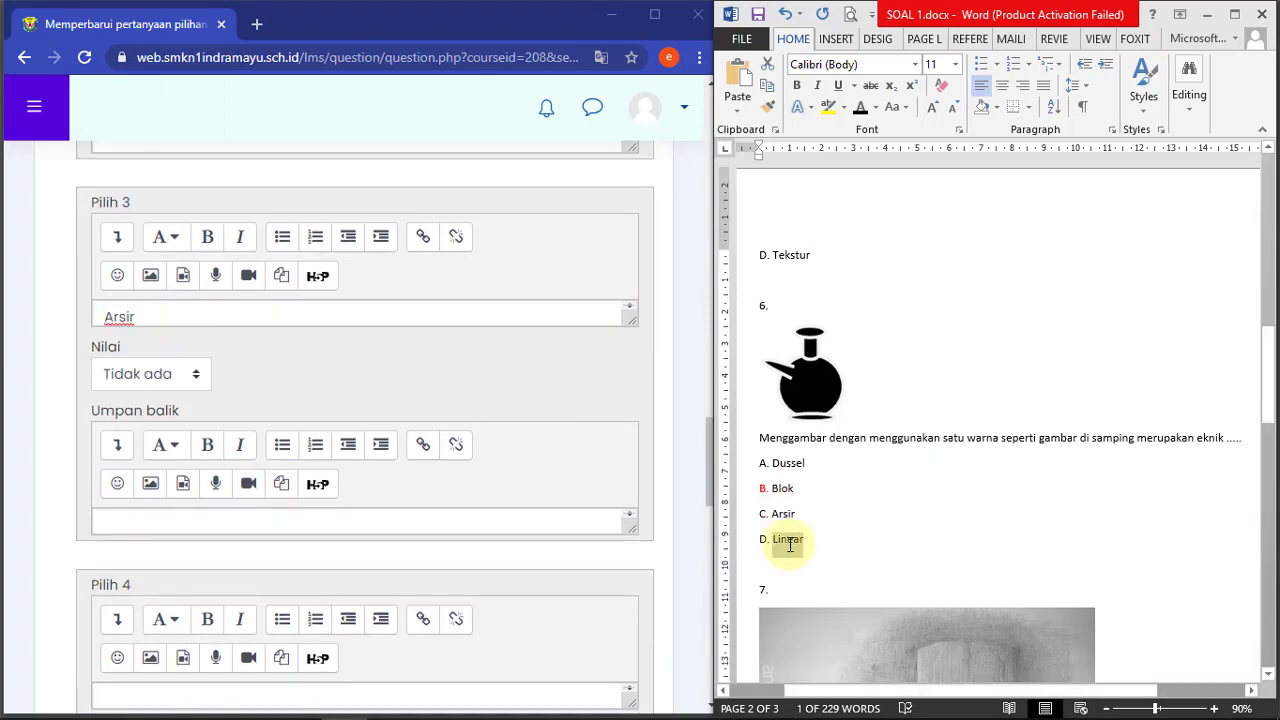
{"action": "scroll", "coordinate": [283, 489], "scroll_direction": "down", "scroll_amount": 10}
{"action": "left_click", "coordinate": [217, 569]}
- Add a new Pilihan ganda question to the quiz and name it 07
{"action": "scroll", "coordinate": [900, 500], "scroll_direction": "down", "scroll_amount": 3}
{"action": "left_click", "coordinate": [606, 400]}
{"action": "left_click", "coordinate": [127, 206]}
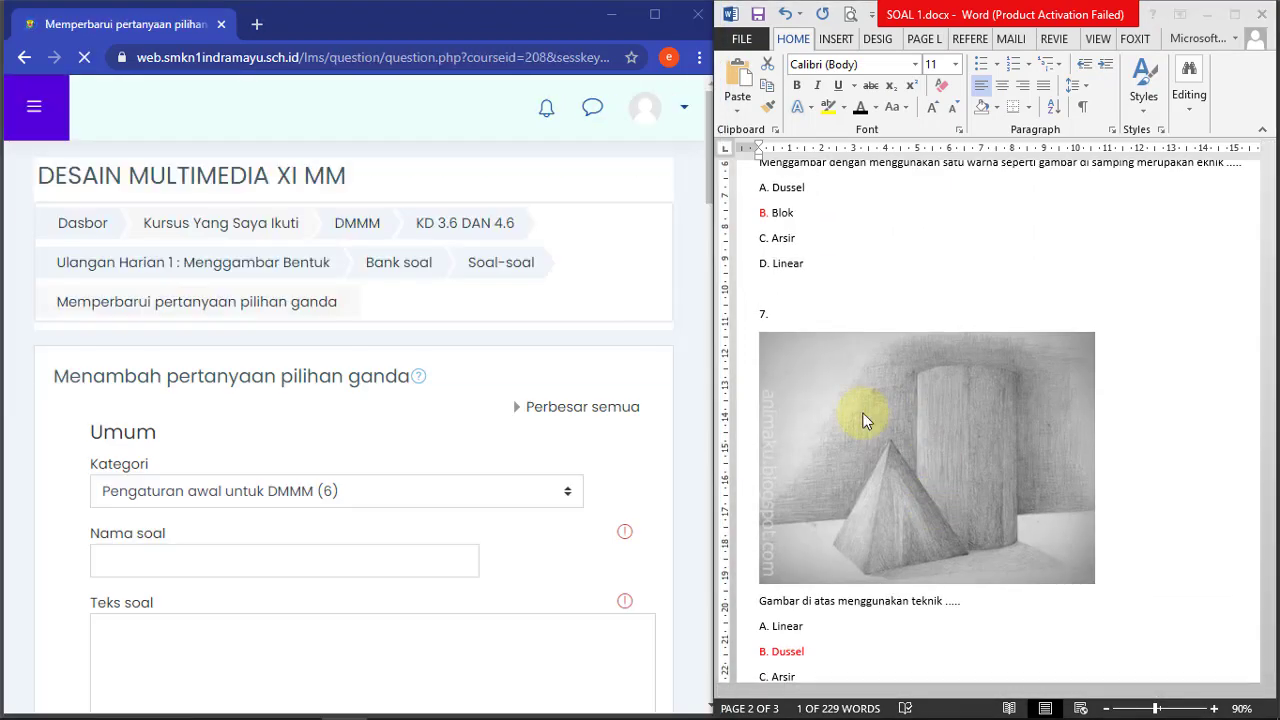
{"action": "scroll", "coordinate": [300, 450], "scroll_direction": "down", "scroll_amount": 2}
{"action": "left_click", "coordinate": [174, 378]}
{"action": "type", "text": "07"}
- Copy question 7's pyramid and cylinder drawing from the Word document into Teks soal
{"action": "right_click", "coordinate": [842, 382]}
{"action": "left_click", "coordinate": [883, 58]}
{"action": "left_click", "coordinate": [293, 575]}
{"action": "key", "text": "ctrl+v"}
{"action": "scroll", "coordinate": [293, 575], "scroll_direction": "down", "scroll_amount": 2}
- Copy "Gambar di atas menggunakan teknik ....." from the Word document onto a new line below question 7's picture
{"action": "key", "text": "Return"}
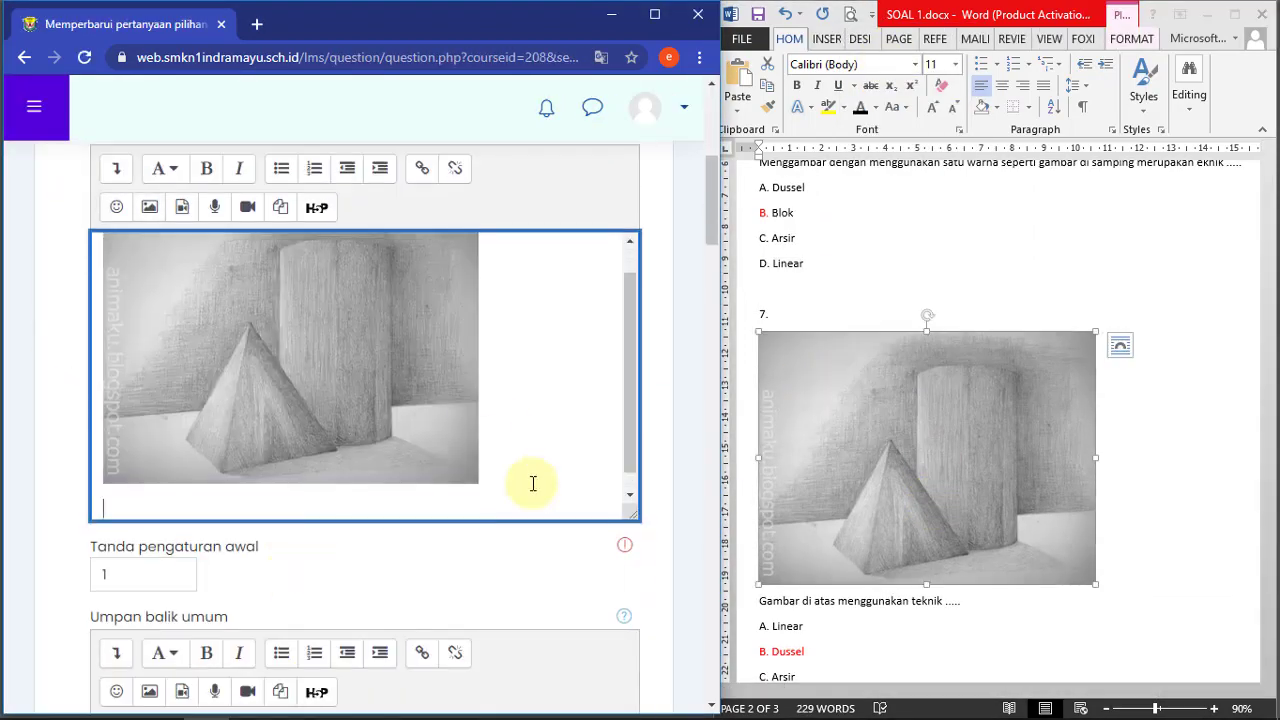
{"action": "scroll", "coordinate": [900, 500], "scroll_direction": "down", "scroll_amount": 1}
{"action": "left_click_drag", "start_coordinate": [760, 484], "coordinate": [961, 488]}
{"action": "left_click", "coordinate": [171, 506]}
- Copy "Linear" from the Word document into question 7's Pilih 1 answer field
{"action": "scroll", "coordinate": [171, 531], "scroll_direction": "down", "scroll_amount": 11}
{"action": "double_click", "coordinate": [787, 508]}
{"action": "left_click", "coordinate": [165, 395]}
{"action": "key", "text": "ctrl+v"}
- Copy "Dussel" into question 7's Pilih 2 answer field and set its Nilai as the correct answer
{"action": "double_click", "coordinate": [788, 533]}
{"action": "scroll", "coordinate": [165, 450], "scroll_direction": "down", "scroll_amount": 4}
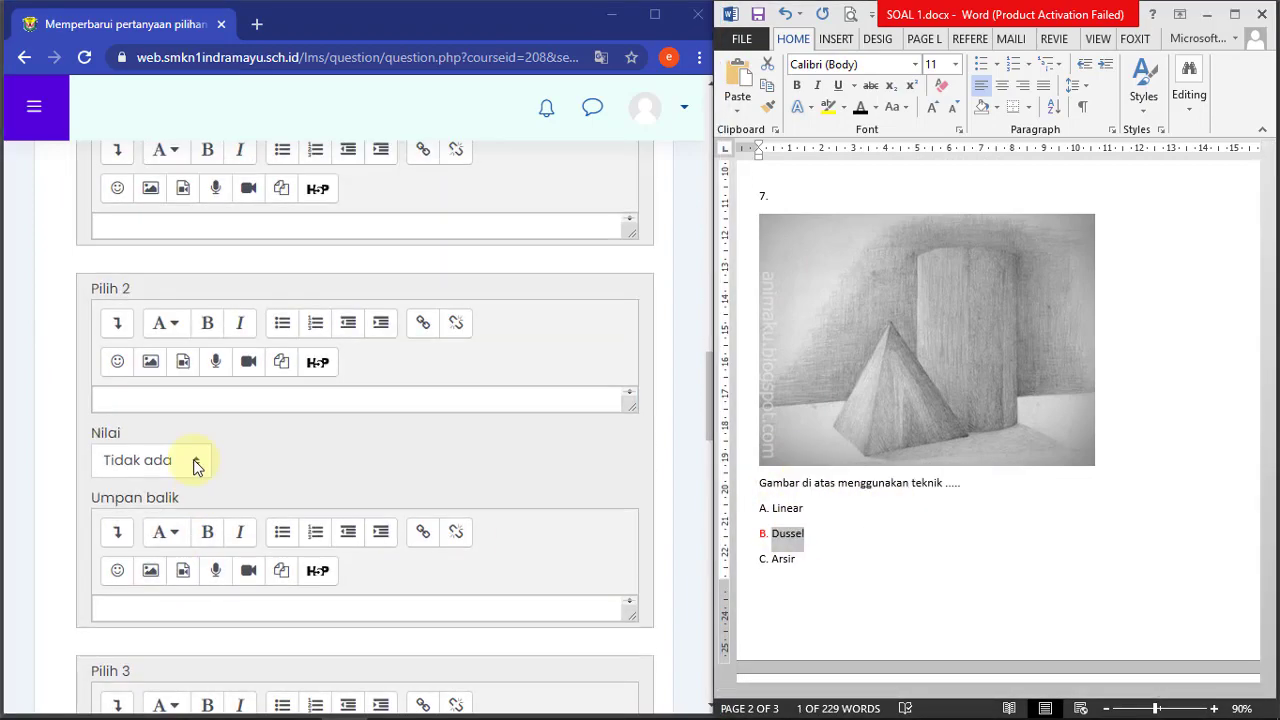
{"action": "left_click", "coordinate": [147, 468]}
{"action": "left_click", "coordinate": [120, 36]}
- Copy "Arsir" into question 7's Pilih 3 answer field and "Pointilis" into its Pilih 4 field
{"action": "left_click", "coordinate": [165, 500]}
{"action": "key", "text": "ctrl+v"}
{"action": "double_click", "coordinate": [792, 485]}
{"action": "scroll", "coordinate": [135, 541], "scroll_direction": "down", "scroll_amount": 10}
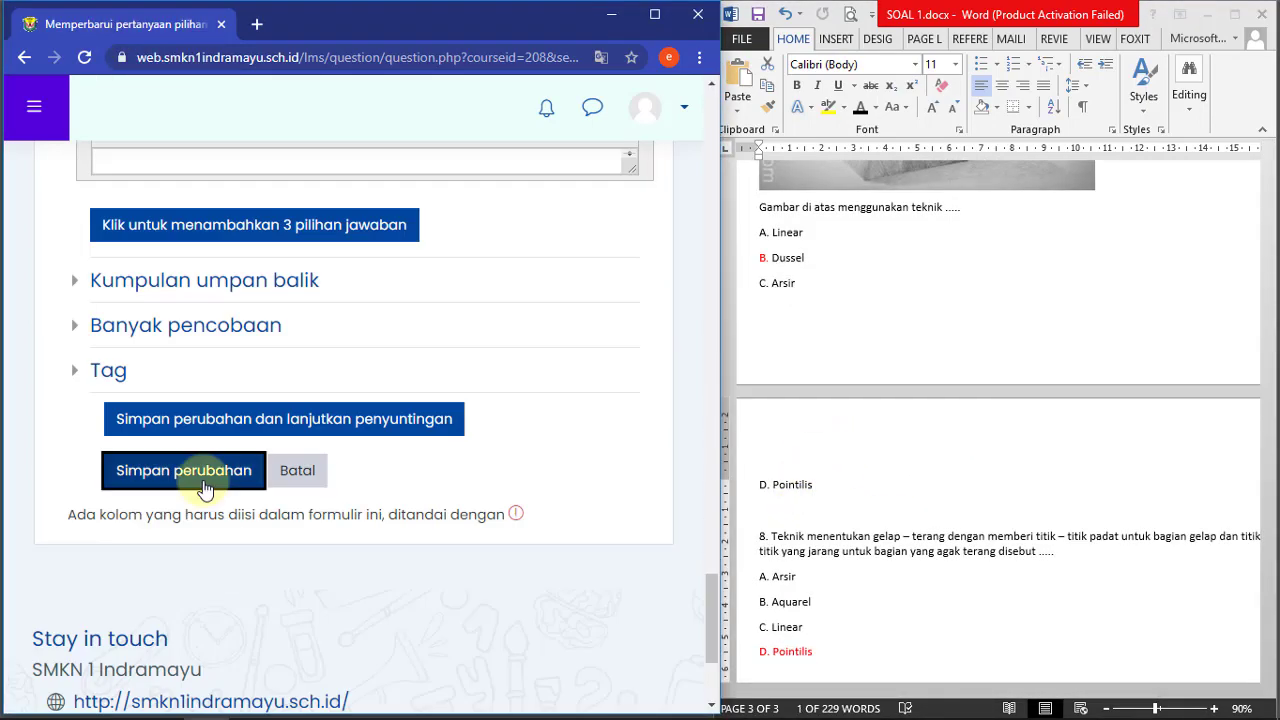
- Copy question 8's sentence in the Word document and save question 7
{"action": "scroll", "coordinate": [1000, 450], "scroll_direction": "down", "scroll_amount": 3}
{"action": "left_click_drag", "start_coordinate": [771, 379], "coordinate": [1054, 394]}
{"action": "left_click", "coordinate": [232, 466]}
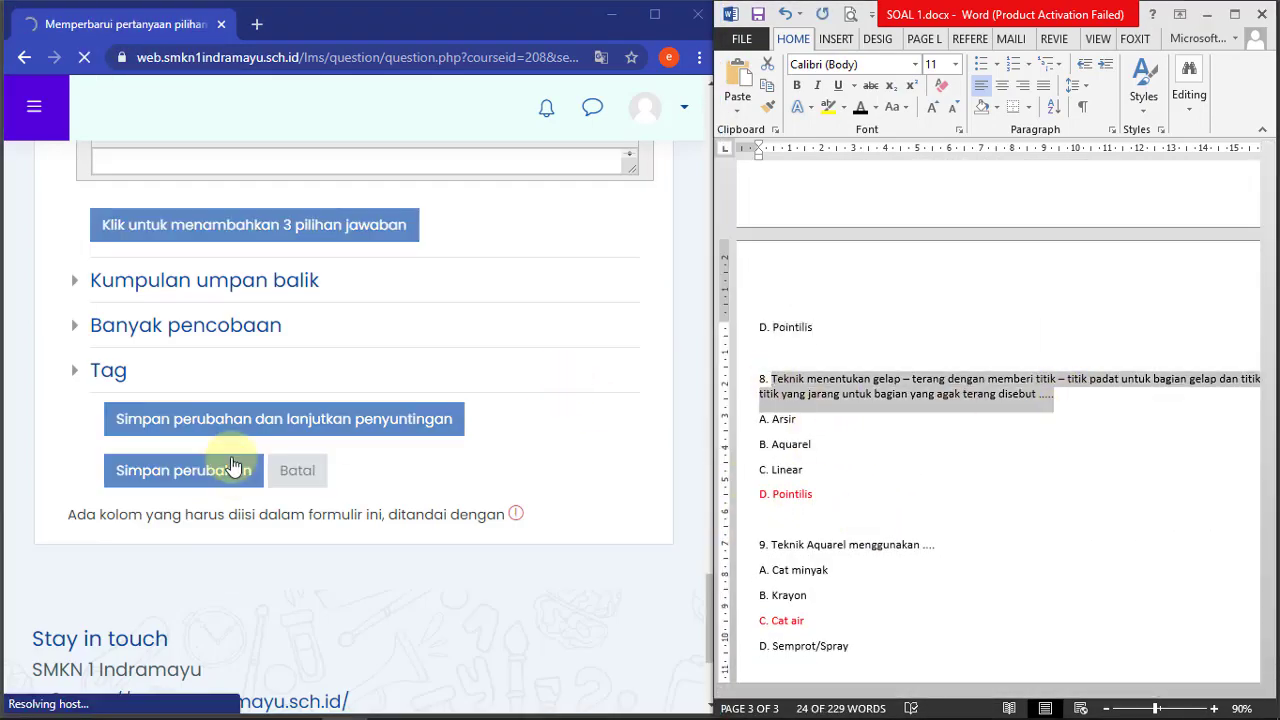
- Add a new Pilihan ganda question to the quiz for question 8
{"action": "scroll", "coordinate": [234, 463], "scroll_direction": "down", "scroll_amount": 4}
{"action": "left_click", "coordinate": [606, 485]}
{"action": "left_click", "coordinate": [570, 510]}
{"action": "left_click", "coordinate": [240, 349]}
{"action": "scroll", "coordinate": [240, 349], "scroll_direction": "down", "scroll_amount": 4}
{"action": "left_click", "coordinate": [537, 686]}
- Paste the copied question 8 sentence into Teks soal and name the question 08
{"action": "scroll", "coordinate": [378, 423], "scroll_direction": "down", "scroll_amount": 2}
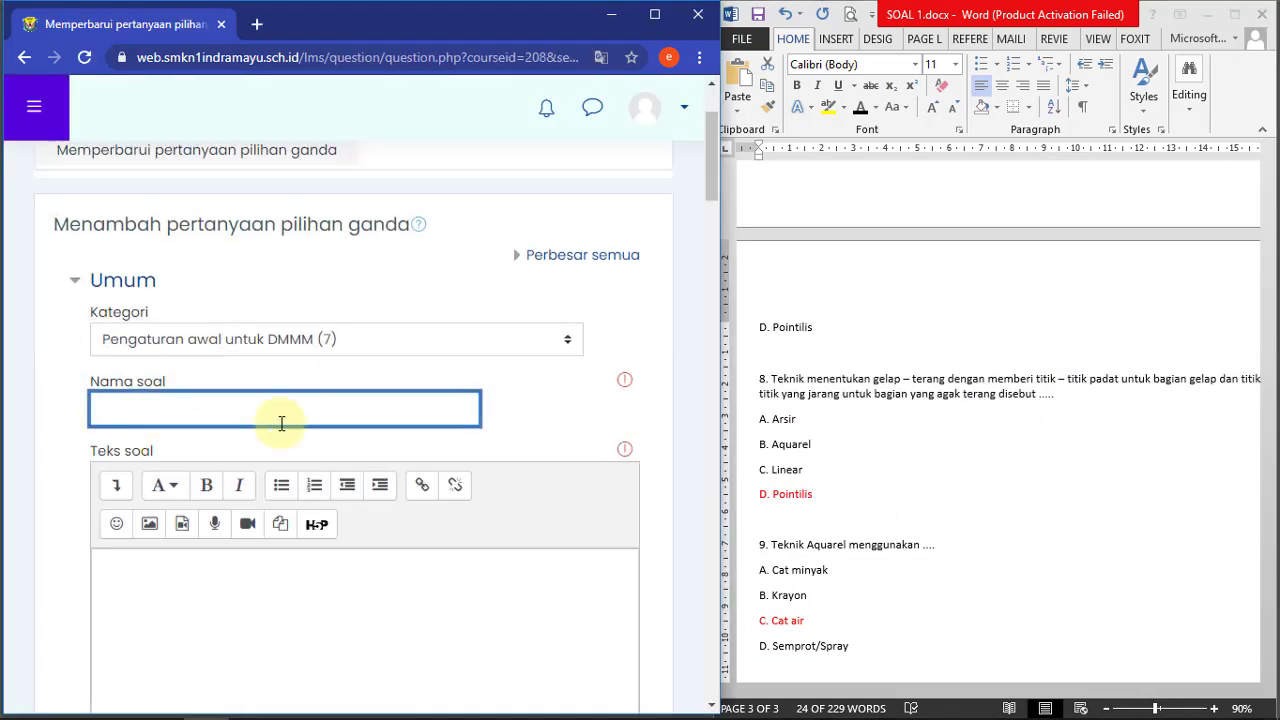
{"action": "left_click", "coordinate": [272, 598]}
{"action": "key", "text": "ctrl+v"}
{"action": "left_click", "coordinate": [191, 406]}
{"action": "type", "text": "08"}
- Copy "Arsir" into question 8's Pilih 1 answer field and "Aquarel" into its Pilih 2 field
{"action": "scroll", "coordinate": [200, 420], "scroll_direction": "down", "scroll_amount": 7}
{"action": "scroll", "coordinate": [863, 486], "scroll_direction": "down", "scroll_amount": 3}
{"action": "double_click", "coordinate": [784, 223]}
{"action": "left_click", "coordinate": [200, 447]}
{"action": "key", "text": "ctrl+v"}
{"action": "double_click", "coordinate": [791, 248]}
{"action": "scroll", "coordinate": [180, 432], "scroll_direction": "down", "scroll_amount": 4}
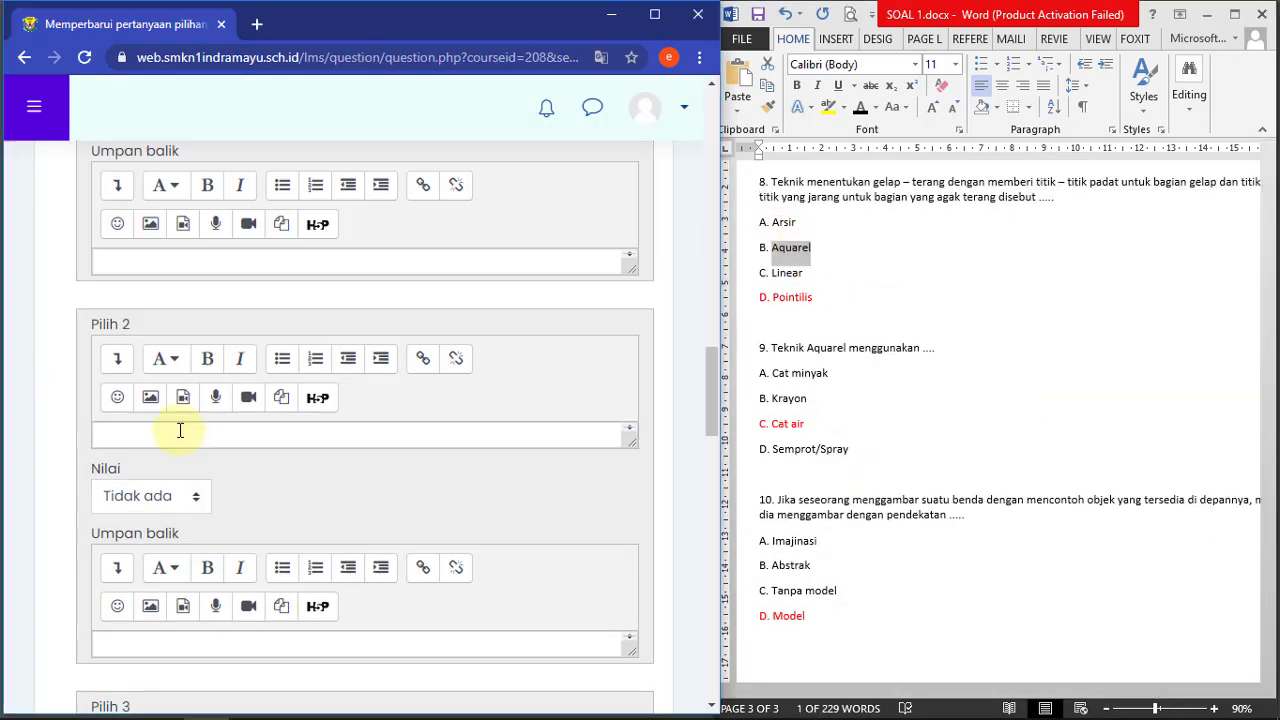
{"action": "left_click", "coordinate": [184, 350]}
- Copy "Pointilis" into question 8's Pilih 4 answer field and save the question
{"action": "double_click", "coordinate": [792, 298]}
{"action": "scroll", "coordinate": [342, 485], "scroll_direction": "down", "scroll_amount": 3}
{"action": "left_click", "coordinate": [150, 511]}
{"action": "scroll", "coordinate": [262, 478], "scroll_direction": "down", "scroll_amount": 9}
{"action": "left_click", "coordinate": [183, 317]}
- Copy question 9's sentence in the Word document and add a new Pilihan ganda question to the quiz
{"action": "scroll", "coordinate": [800, 300], "scroll_direction": "down", "scroll_amount": 3}
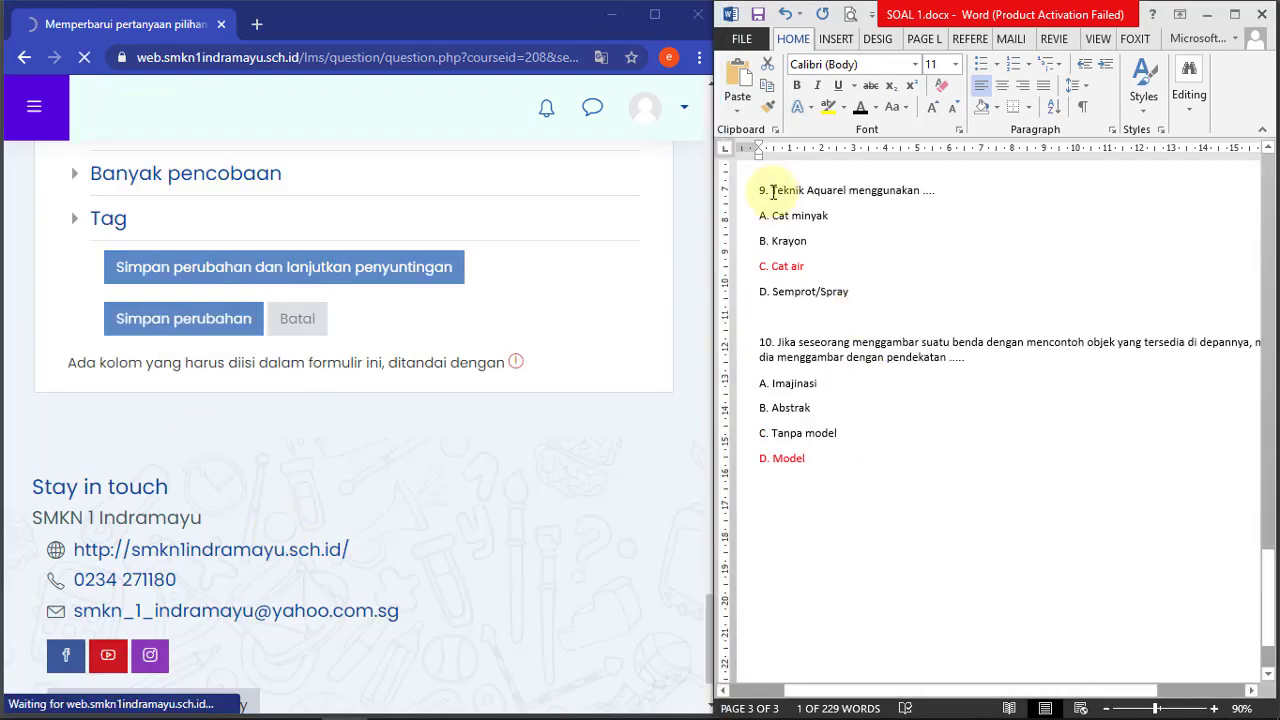
{"action": "left_click_drag", "start_coordinate": [771, 191], "coordinate": [936, 191]}
{"action": "scroll", "coordinate": [420, 470], "scroll_direction": "down", "scroll_amount": 5}
{"action": "left_click", "coordinate": [608, 358]}
{"action": "left_click", "coordinate": [570, 384]}
{"action": "left_click", "coordinate": [537, 686]}
- Name the new question 09 and paste "Teknik Aquarel menggunakan ...." into its Teks soal
{"action": "left_click", "coordinate": [206, 405]}
{"action": "type", "text": "09"}
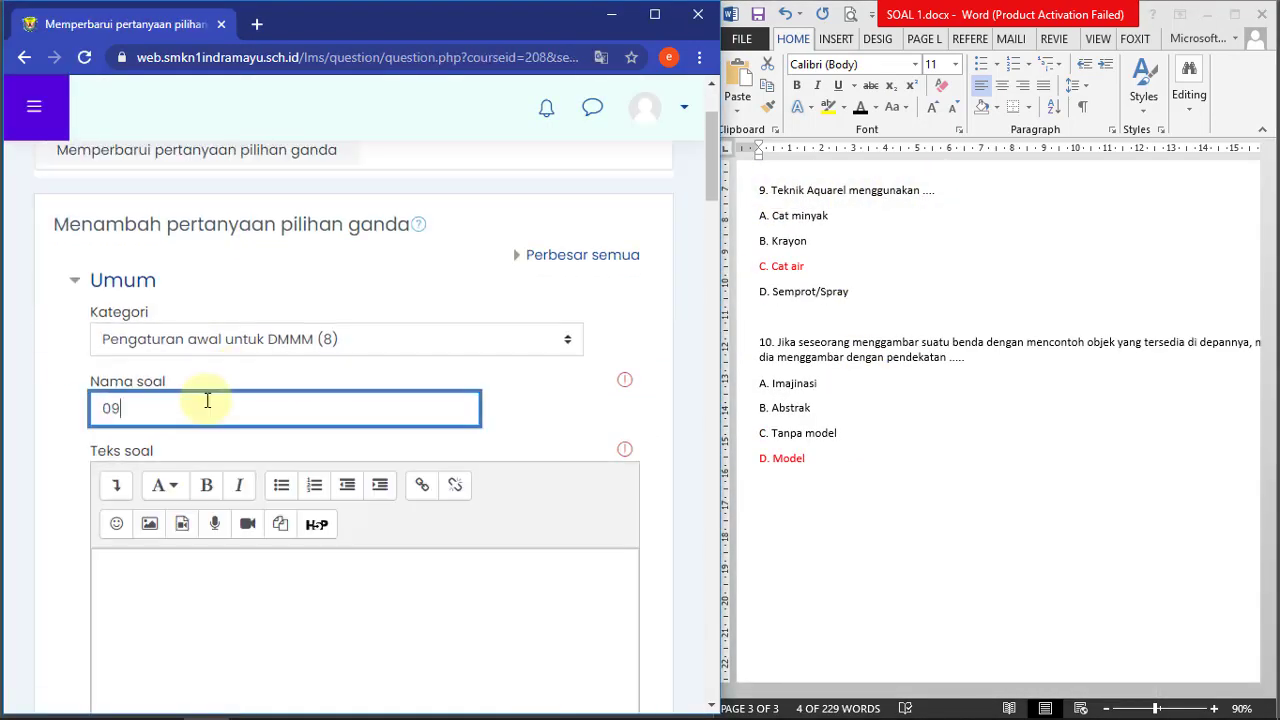
{"action": "key", "text": "ctrl+v"}
{"action": "left_click", "coordinate": [203, 568]}
{"action": "key", "text": "ctrl+v"}
- Copy "Cat minyak" into question 9's Pilih 1 answer field and "Krayon" into its Pilih 2 field
{"action": "left_click_drag", "start_coordinate": [772, 216], "coordinate": [829, 217]}
{"action": "scroll", "coordinate": [226, 535], "scroll_direction": "down", "scroll_amount": 9}
{"action": "double_click", "coordinate": [789, 242]}
{"action": "left_click", "coordinate": [186, 436]}
{"action": "key", "text": "ctrl+v"}
- Copy "Cat air" into question 9's Pilih 3 answer field and "Semprot/Spray" into its Pilih 4 field
{"action": "left_click_drag", "start_coordinate": [771, 267], "coordinate": [804, 269]}
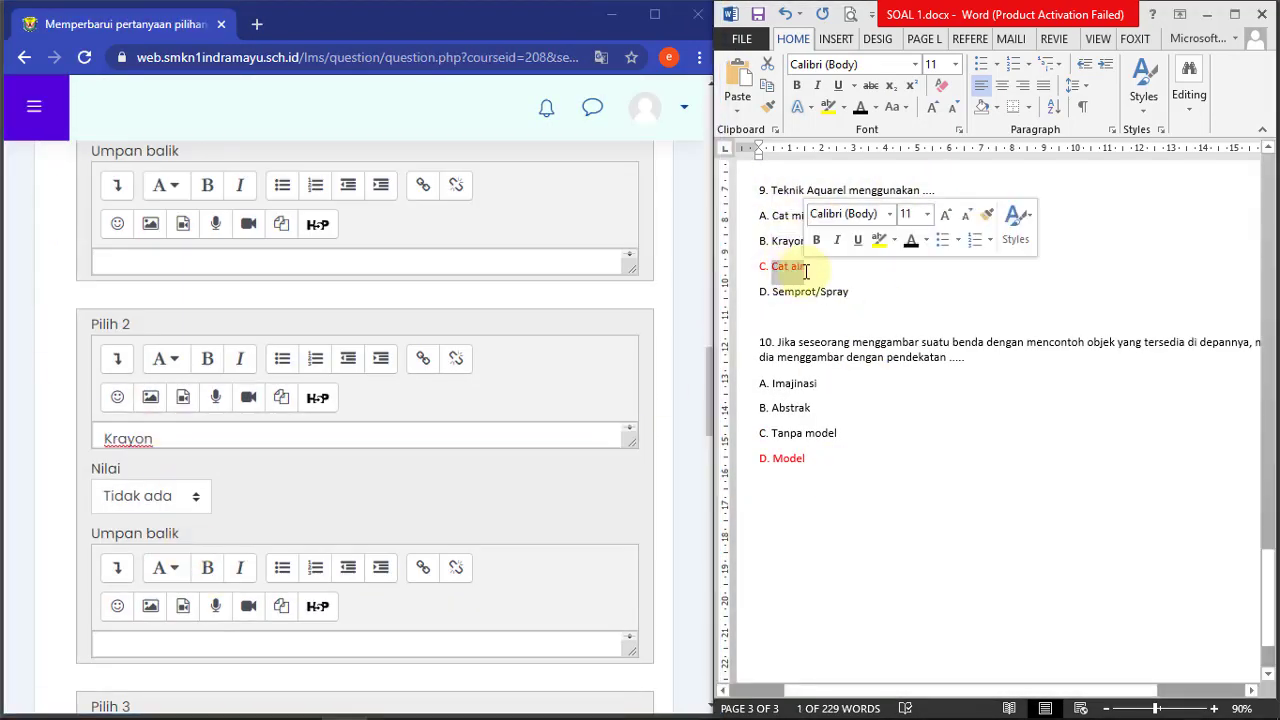
{"action": "scroll", "coordinate": [180, 470], "scroll_direction": "down", "scroll_amount": 4}
{"action": "left_click", "coordinate": [178, 446]}
{"action": "key", "text": "ctrl+v"}
{"action": "left_click", "coordinate": [152, 503]}
{"action": "key", "text": "ctrl+v"}
- Save question 9 and return to question 10 in the Word document
{"action": "scroll", "coordinate": [172, 451], "scroll_direction": "down", "scroll_amount": 15}
{"action": "left_click", "coordinate": [177, 223]}
{"action": "left_click", "coordinate": [944, 357]}
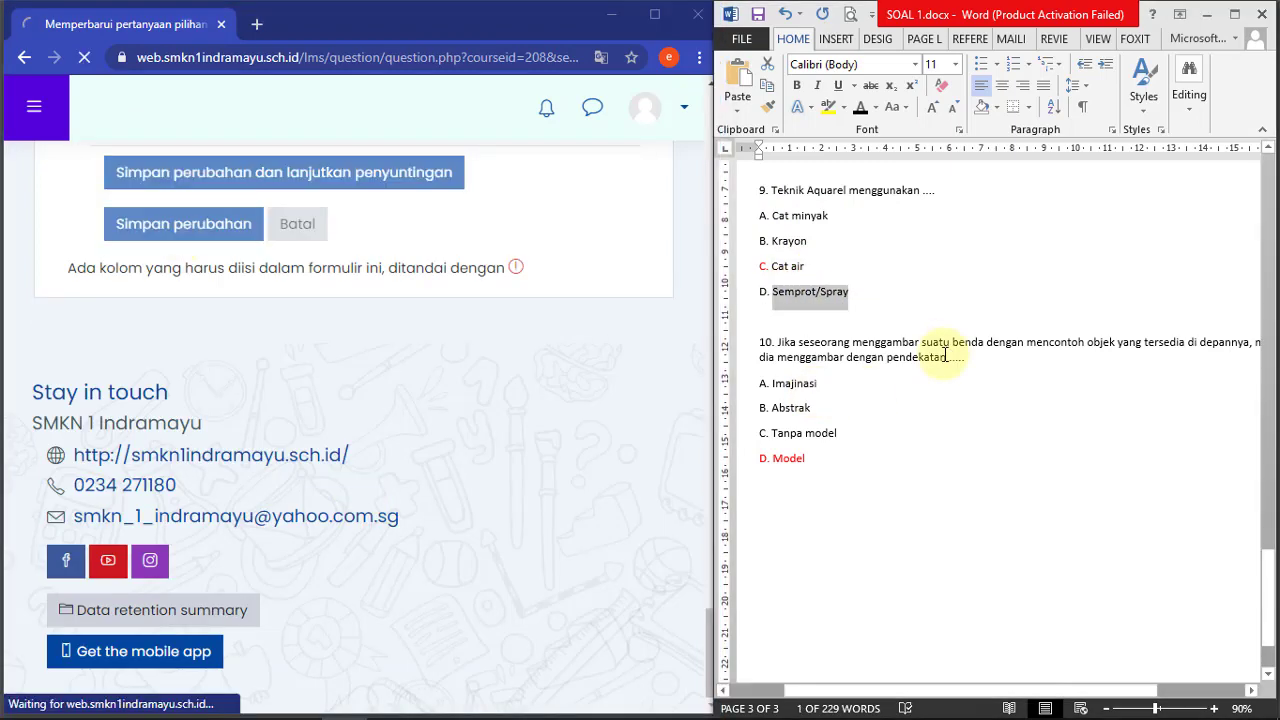
- Copy question 10's text from the Word document and add a new Pilihan ganda question to the quiz
{"action": "left_click_drag", "start_coordinate": [778, 342], "coordinate": [965, 357]}
{"action": "scroll", "coordinate": [500, 420], "scroll_direction": "down", "scroll_amount": 5}
{"action": "left_click", "coordinate": [606, 393]}
{"action": "left_click", "coordinate": [520, 427]}
{"action": "left_click", "coordinate": [538, 686]}
{"action": "scroll", "coordinate": [428, 431], "scroll_direction": "up", "scroll_amount": 3}
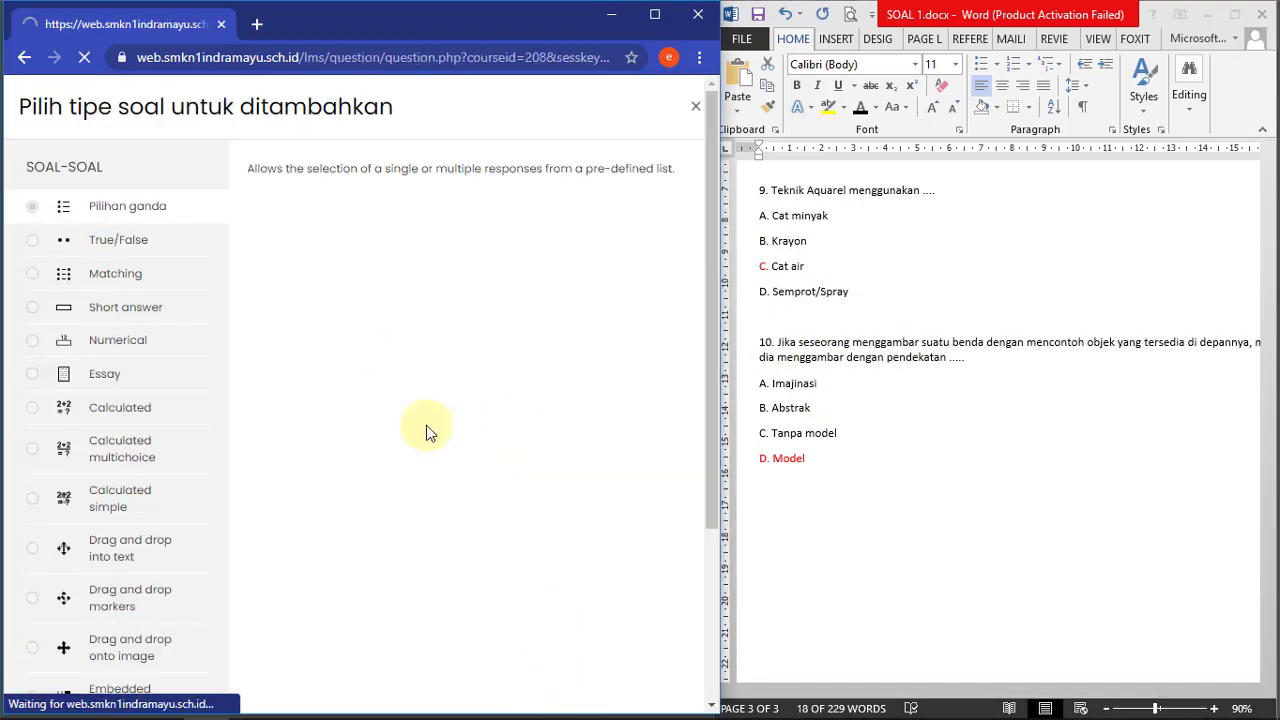
- Name the question 10 plus the copied text "Jika seseorang menggambar suatu benda ..." and paste the full copied text into Teks soal
{"action": "scroll", "coordinate": [209, 377], "scroll_direction": "down", "scroll_amount": 3}
{"action": "left_click", "coordinate": [206, 404]}
{"action": "type", "text": "10"}
{"action": "key", "text": "ctrl+v"}
{"action": "scroll", "coordinate": [206, 402], "scroll_direction": "down", "scroll_amount": 1}
{"action": "left_click", "coordinate": [188, 609]}
{"action": "key", "text": "ctrl+v"}
{"action": "scroll", "coordinate": [188, 609], "scroll_direction": "down", "scroll_amount": 1}
- Copy "Imajinasi" into question 10's Pilih 1 answer field and "Abstrak" into its Pilih 2 field
{"action": "double_click", "coordinate": [794, 383]}
{"action": "key", "text": "ctrl+c"}
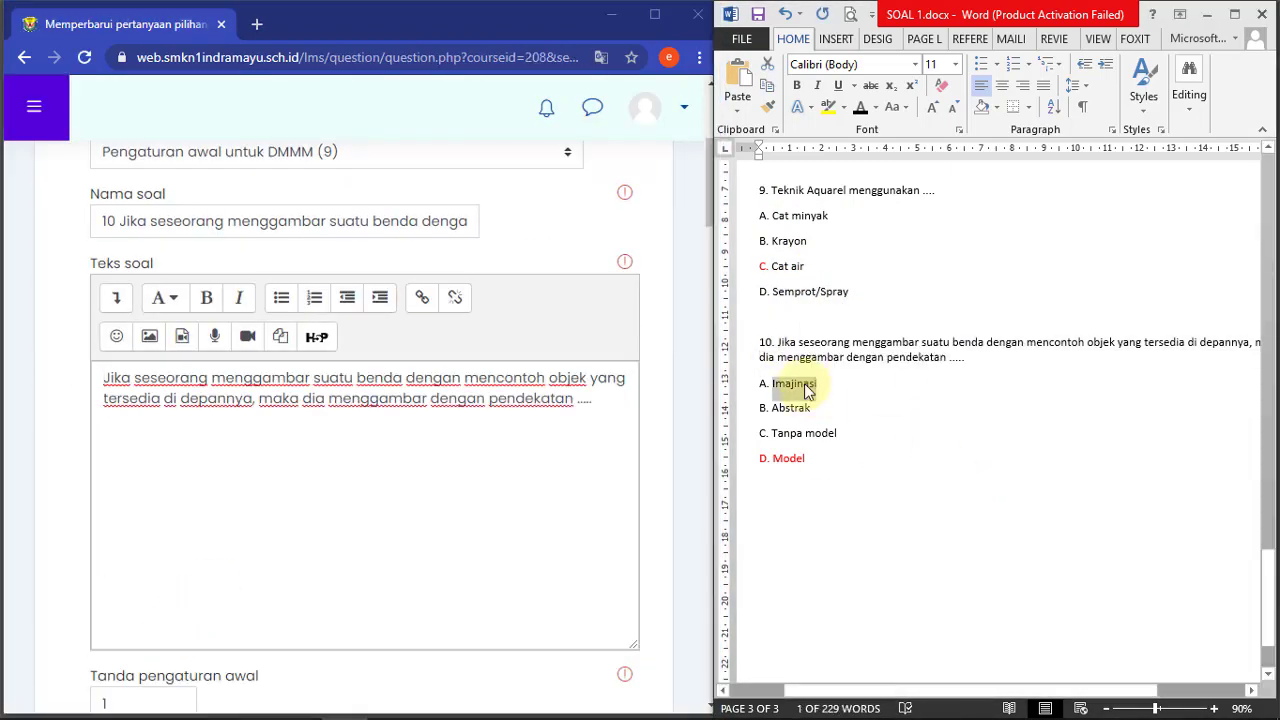
{"action": "scroll", "coordinate": [350, 419], "scroll_direction": "down", "scroll_amount": 10}
{"action": "left_click", "coordinate": [198, 337]}
{"action": "key", "text": "ctrl+v"}
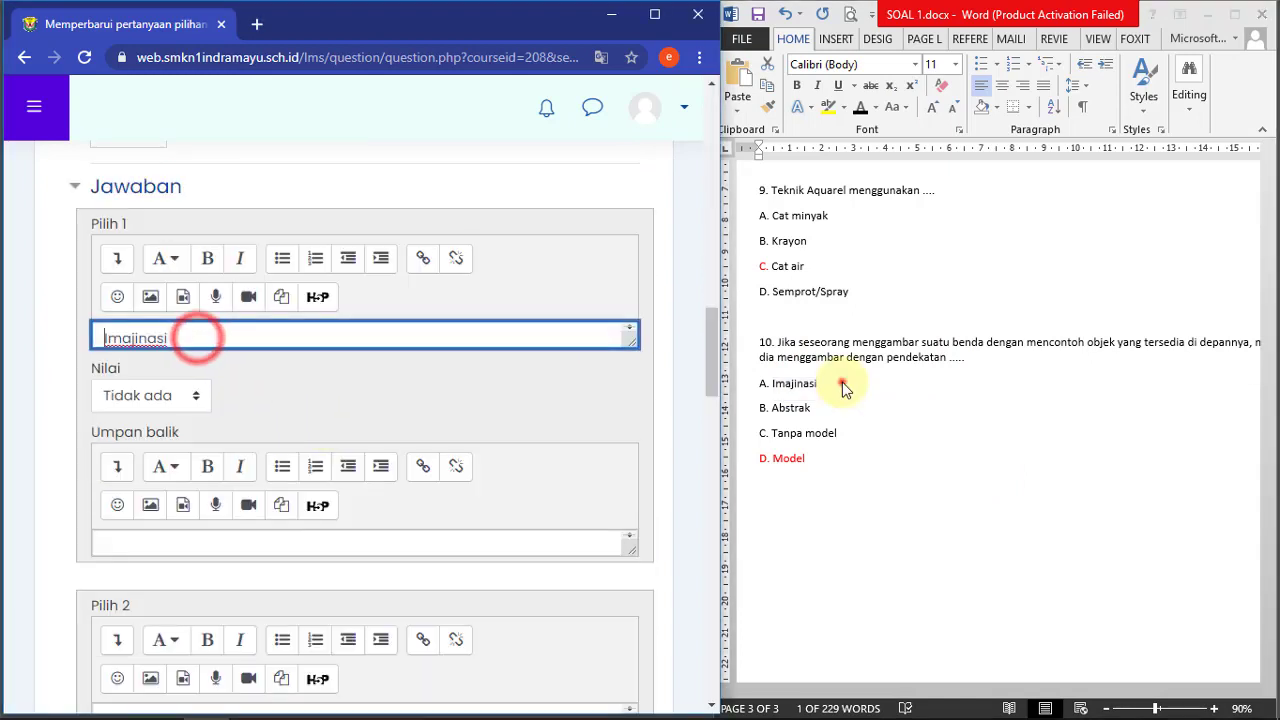
{"action": "left_click", "coordinate": [843, 377]}
{"action": "double_click", "coordinate": [800, 408]}
{"action": "scroll", "coordinate": [244, 430], "scroll_direction": "down", "scroll_amount": 3}
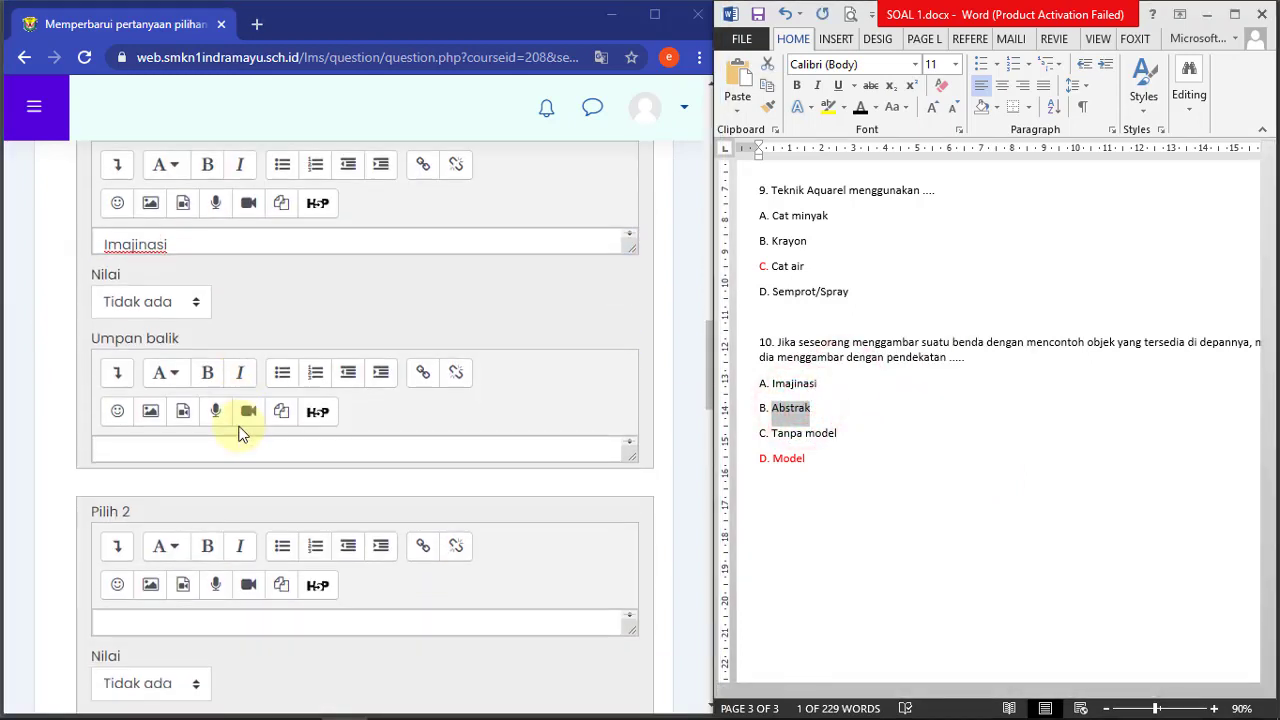
{"action": "left_click", "coordinate": [199, 436]}
{"action": "key", "text": "ctrl+v"}
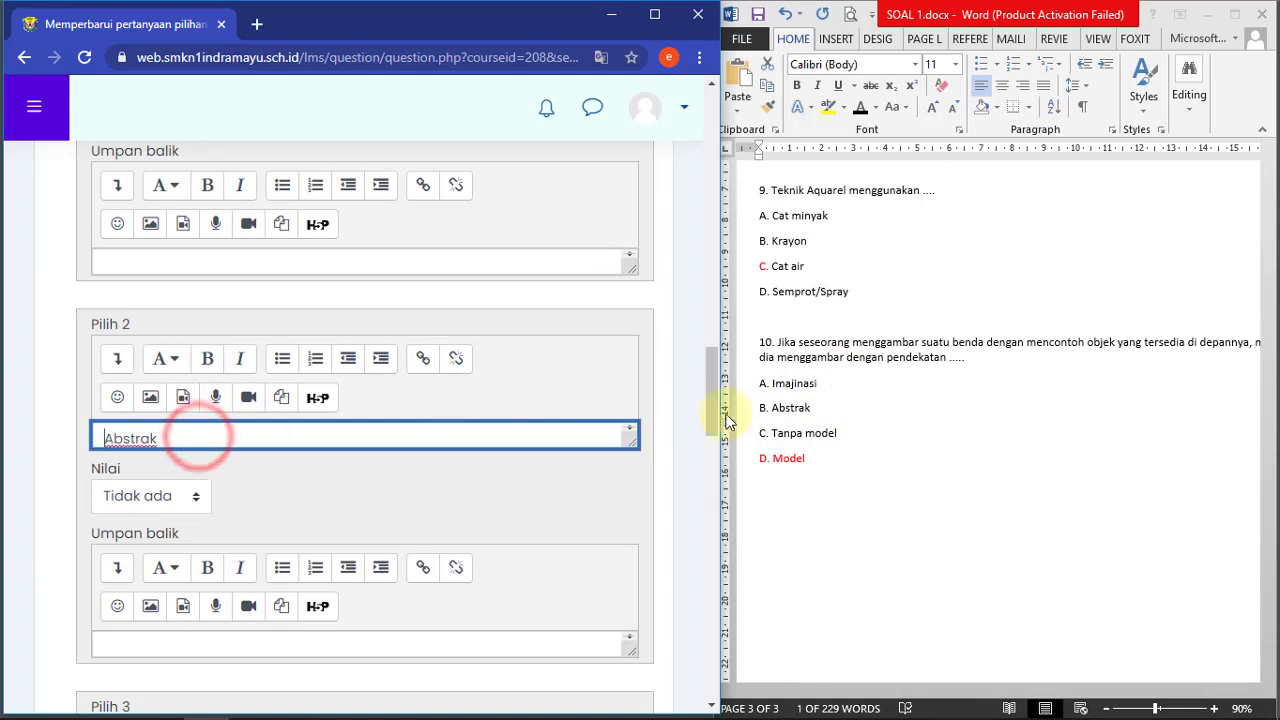
- Copy "Tanpa model" from the Word document into question 10's Pilih 3 answer field
{"action": "left_click", "coordinate": [805, 422]}
{"action": "left_click_drag", "start_coordinate": [793, 436], "coordinate": [838, 437]}
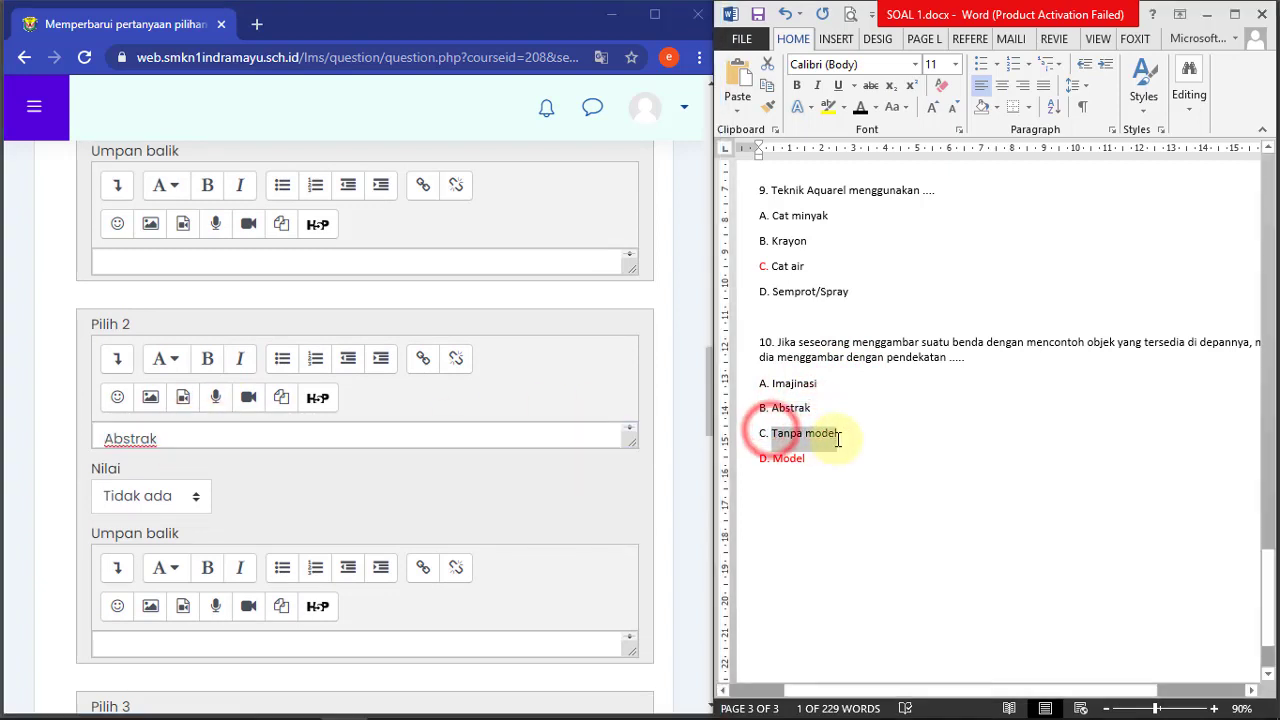
{"action": "scroll", "coordinate": [172, 431], "scroll_direction": "down", "scroll_amount": 2}
{"action": "scroll", "coordinate": [200, 445], "scroll_direction": "down", "scroll_amount": 3}
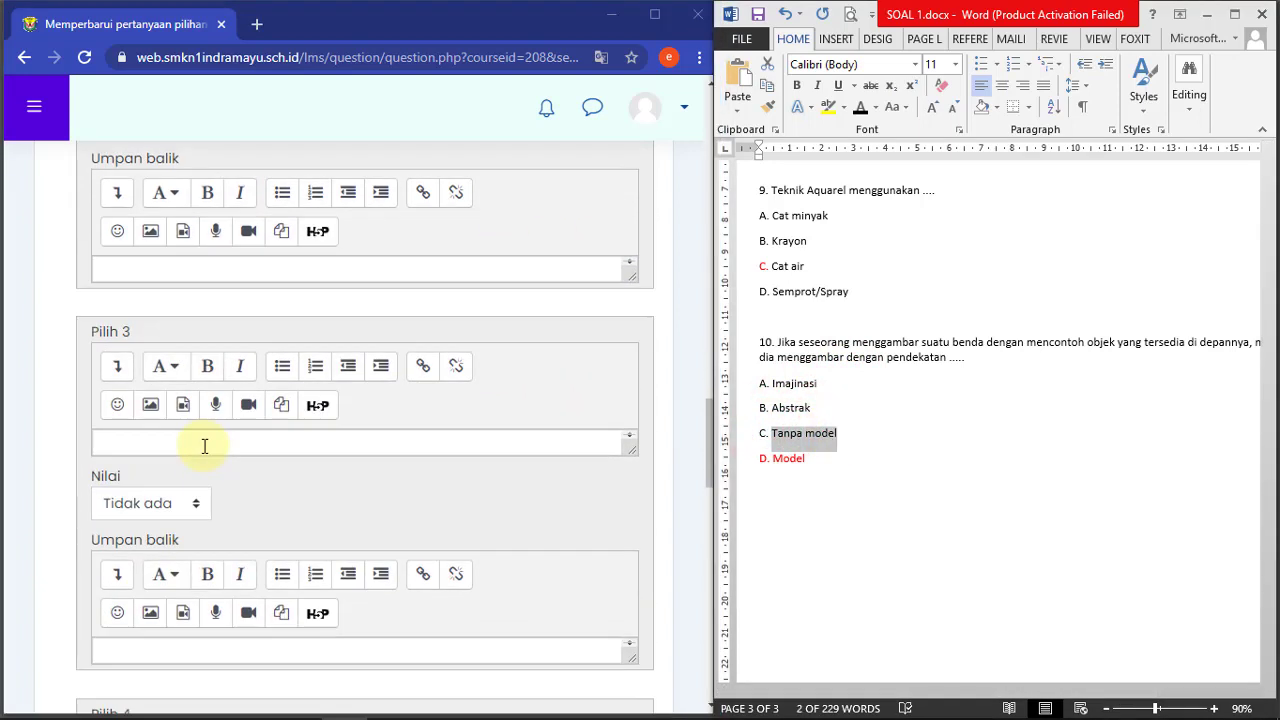
{"action": "left_click", "coordinate": [190, 444]}
{"action": "key", "text": "ctrl+v"}
- Copy "Model" into question 10's Pilih 4 answer field and set that answer's Nilai to 100%
{"action": "left_click", "coordinate": [818, 468]}
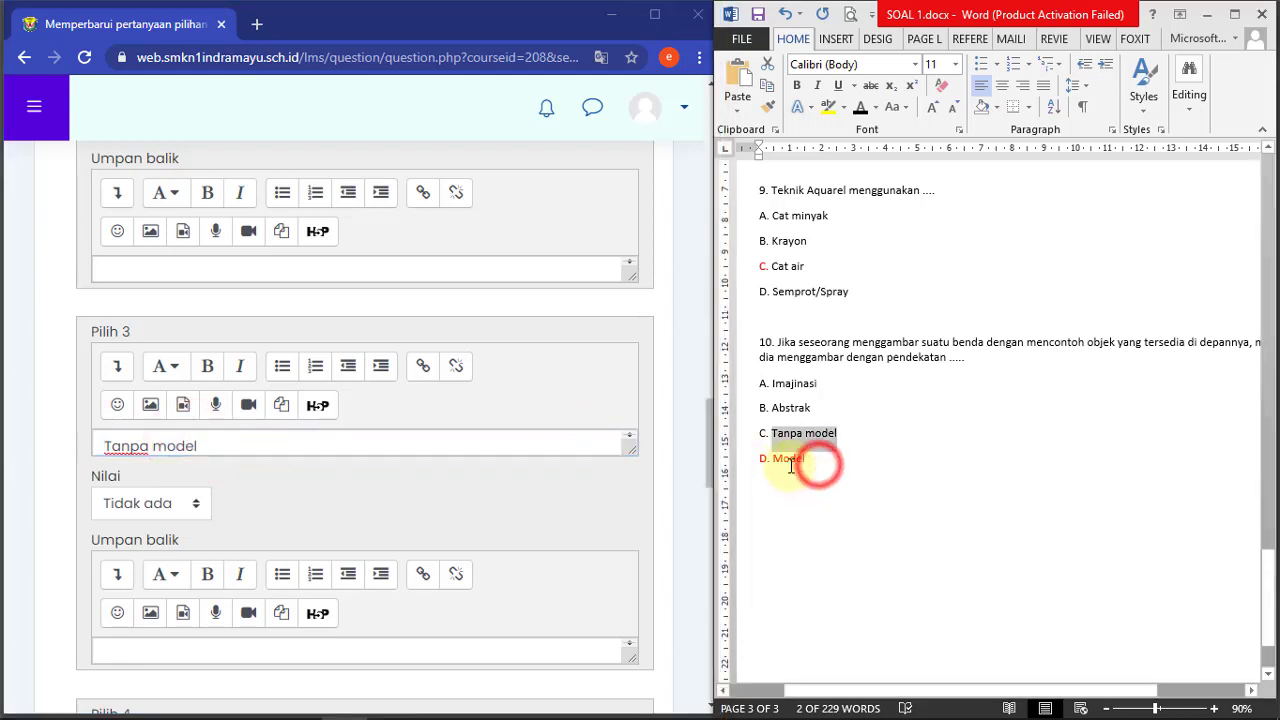
{"action": "double_click", "coordinate": [818, 465]}
{"action": "left_click", "coordinate": [898, 438]}
{"action": "scroll", "coordinate": [357, 468], "scroll_direction": "down", "scroll_amount": 2}
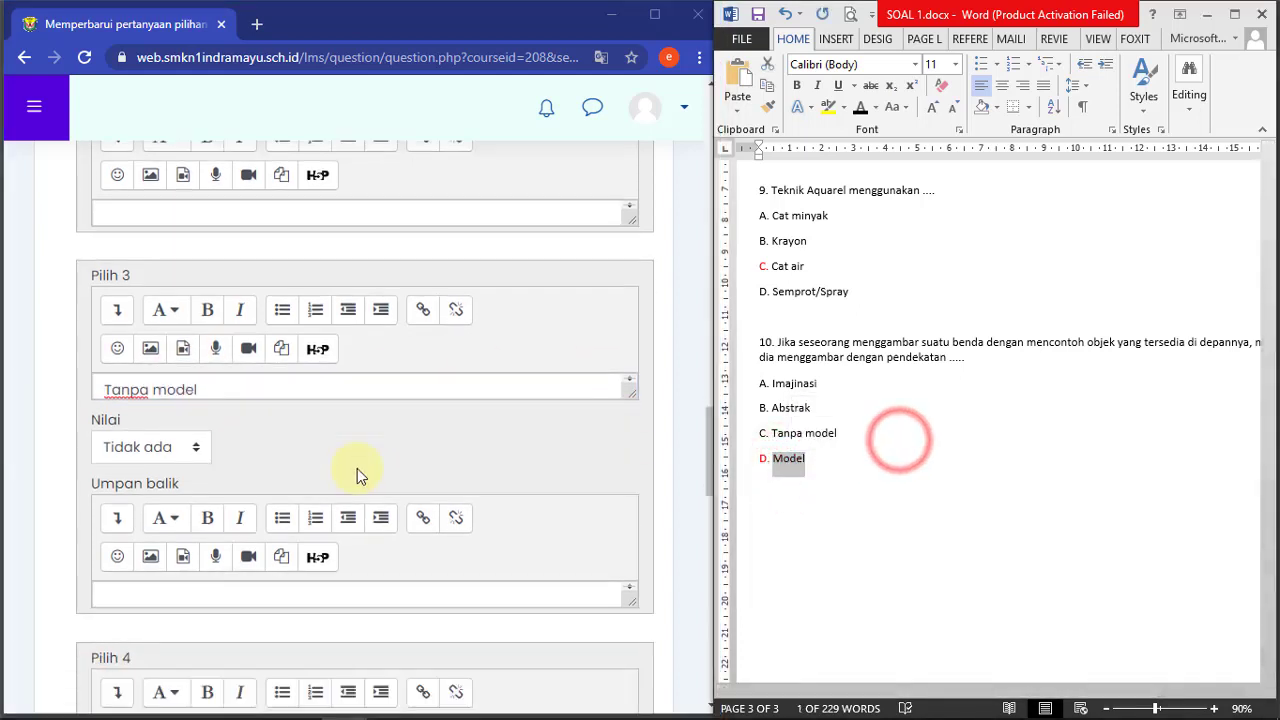
{"action": "scroll", "coordinate": [182, 445], "scroll_direction": "down", "scroll_amount": 1}
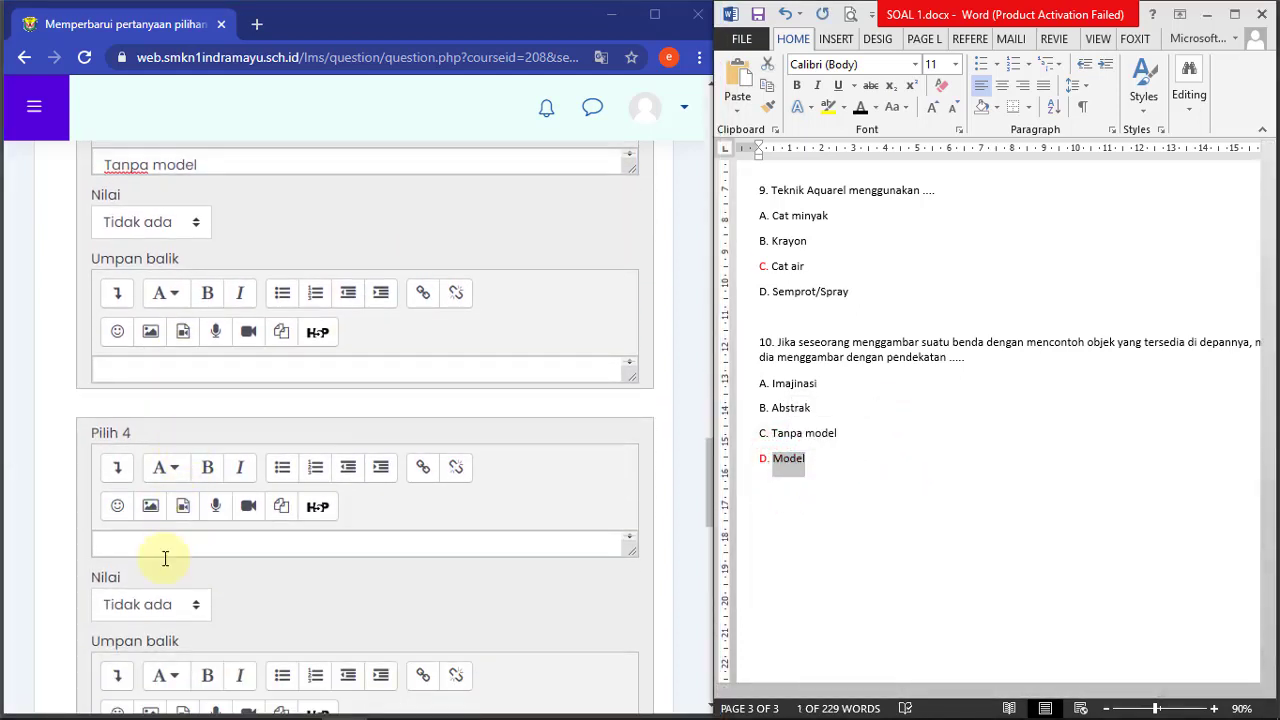
{"action": "left_click", "coordinate": [157, 543]}
{"action": "key", "text": "ctrl+v"}
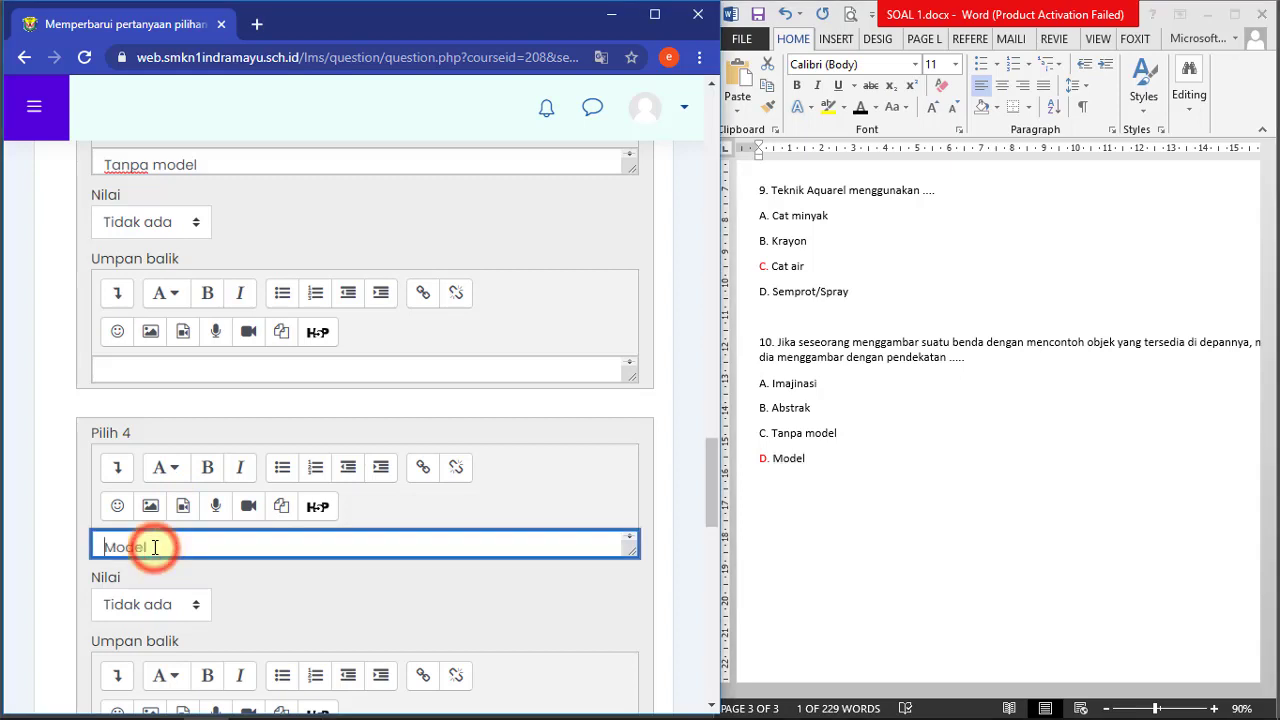
{"action": "left_click", "coordinate": [155, 610]}
{"action": "left_click", "coordinate": [140, 170]}
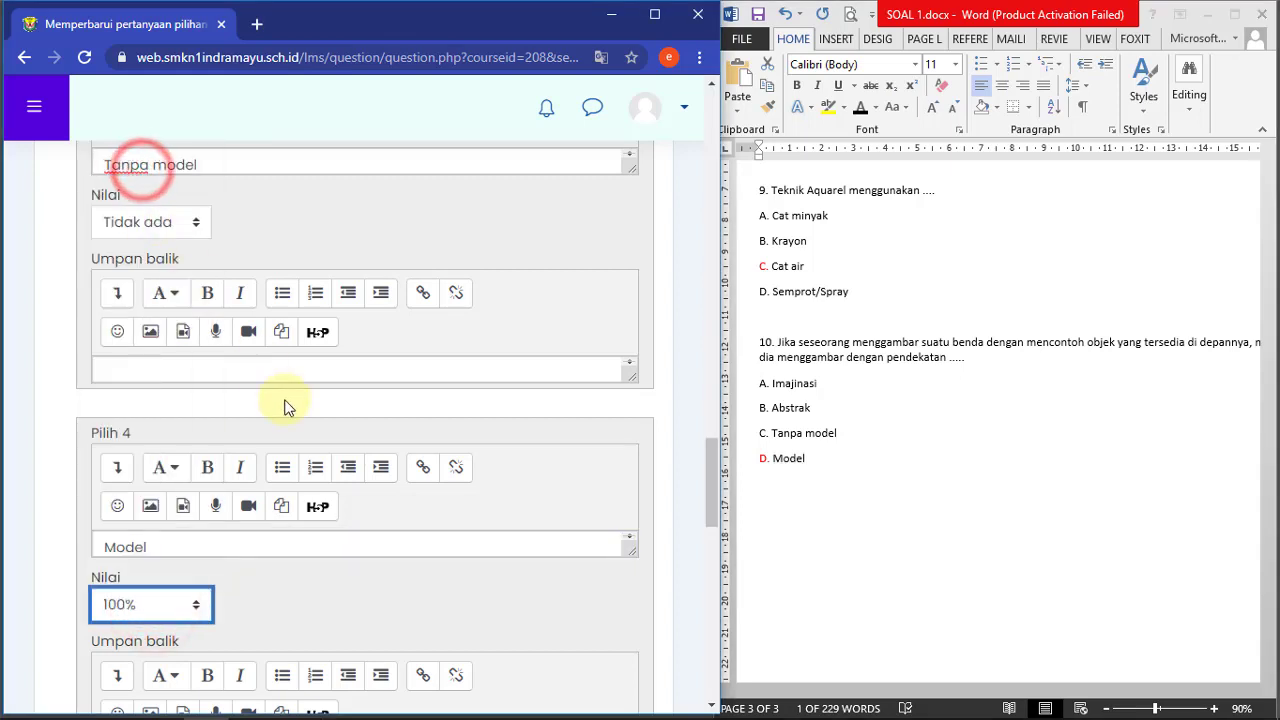
{"action": "left_click_drag", "start_coordinate": [777, 342], "coordinate": [775, 387]}
{"action": "left_click", "coordinate": [787, 367]}
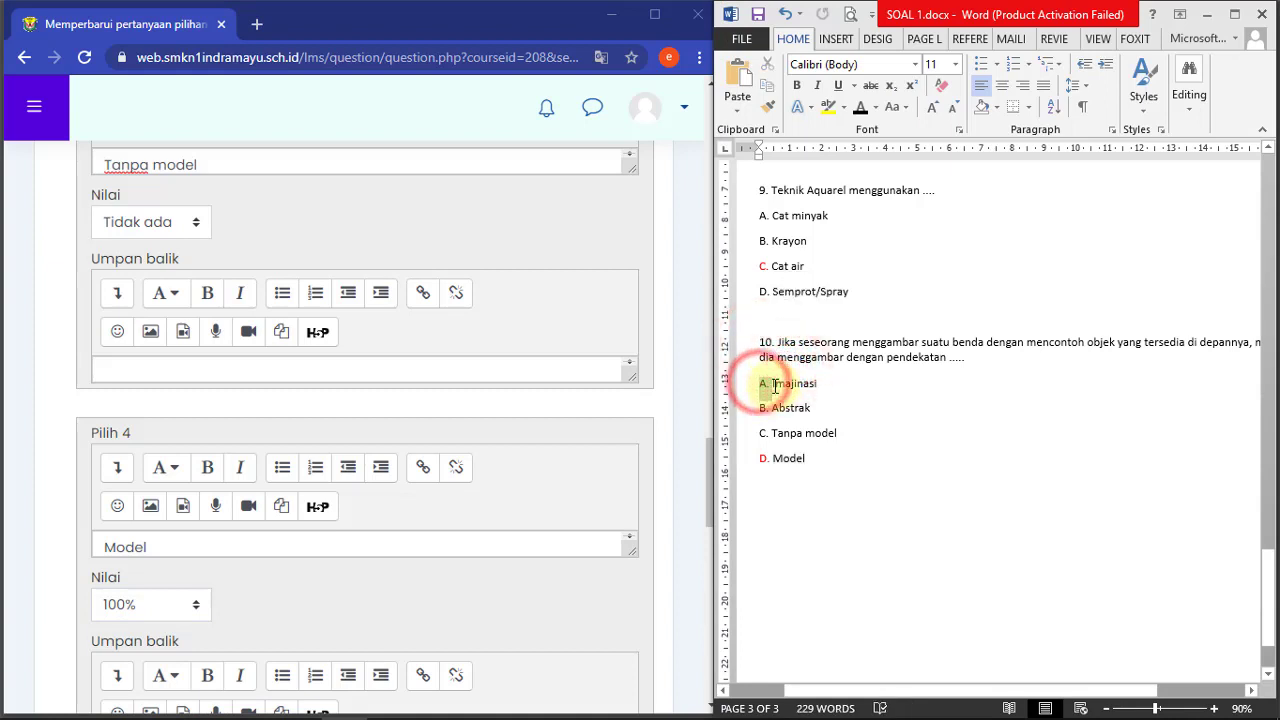
{"action": "left_click", "coordinate": [72, 395]}
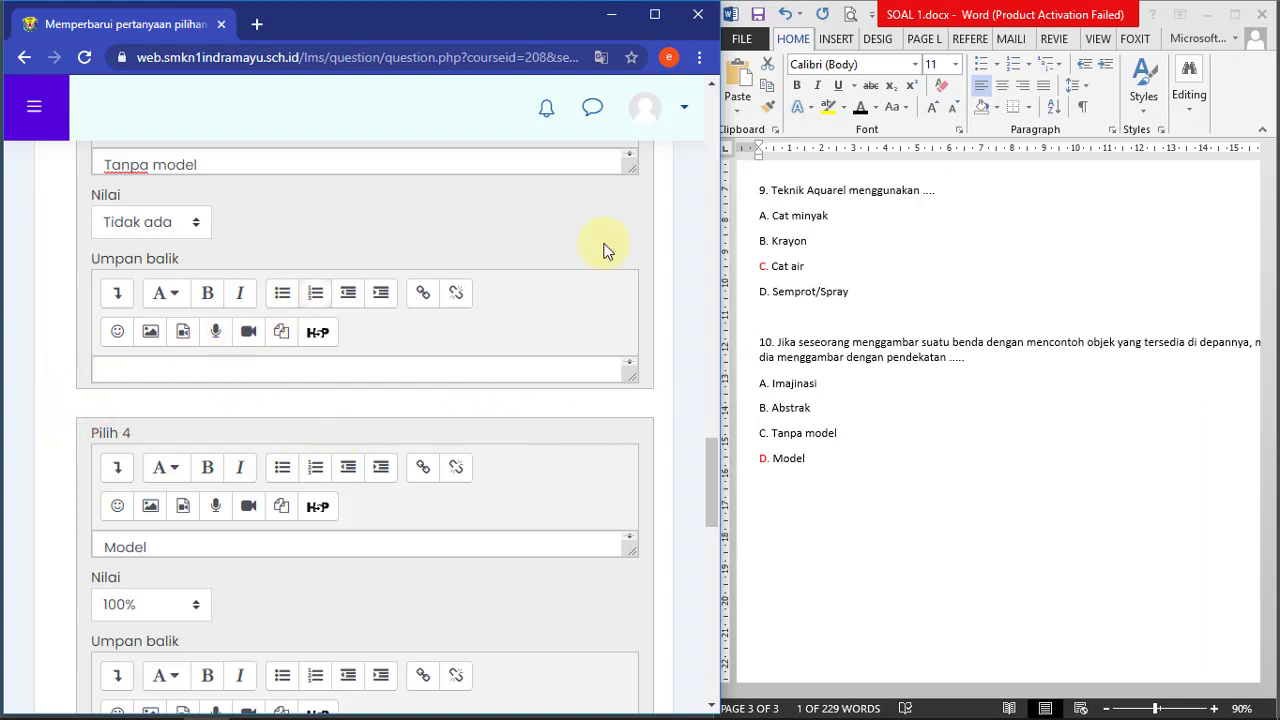
{"action": "left_click", "coordinate": [764, 343]}
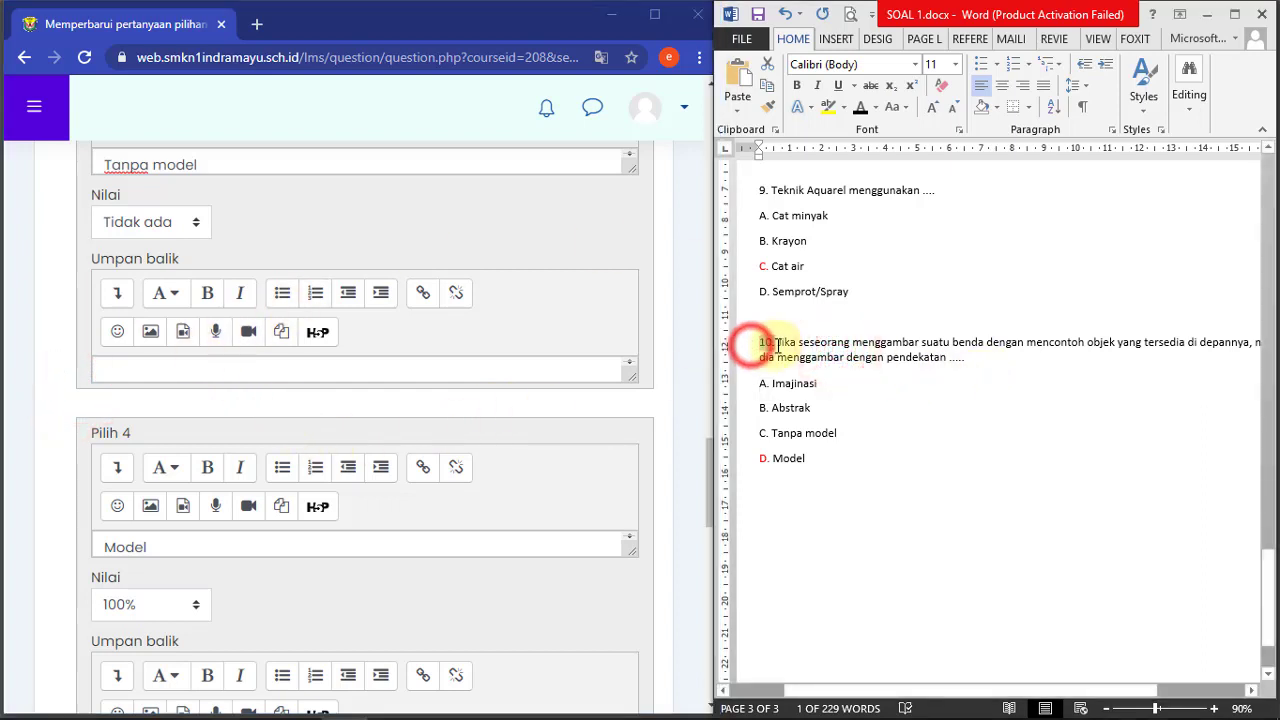
{"action": "left_click", "coordinate": [803, 382]}
{"action": "left_click", "coordinate": [760, 344]}
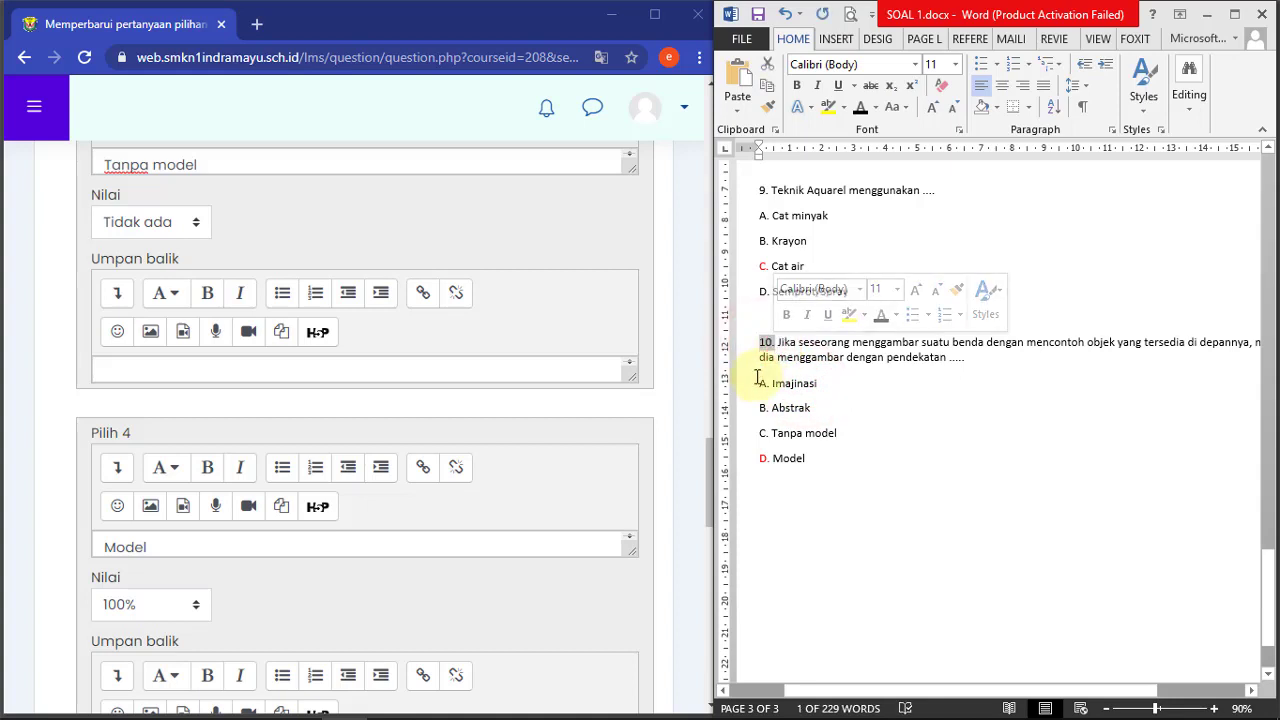
{"action": "left_click", "coordinate": [760, 382]}
{"action": "left_click", "coordinate": [672, 420]}
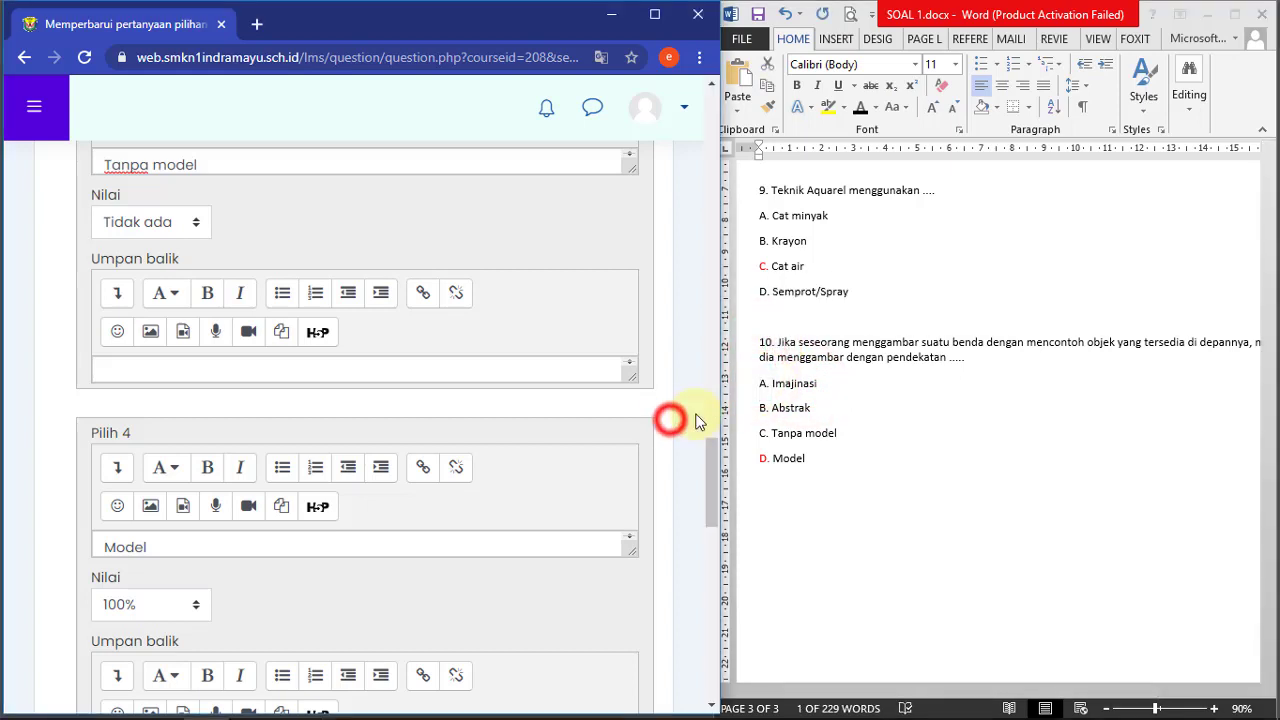
- Save question 10 to the quiz and return to the quiz editing page
{"action": "scroll", "coordinate": [606, 434], "scroll_direction": "down", "scroll_amount": 5}
{"action": "scroll", "coordinate": [580, 442], "scroll_direction": "down", "scroll_amount": 4}
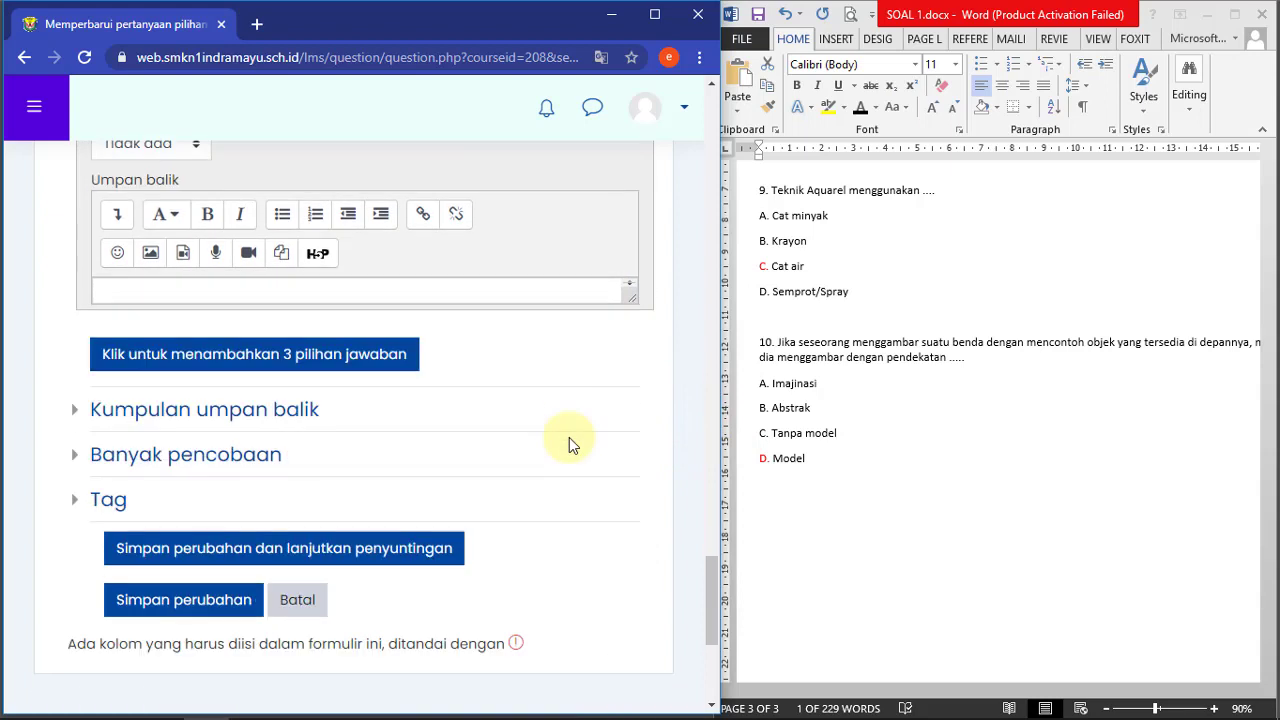
{"action": "left_click", "coordinate": [808, 410]}
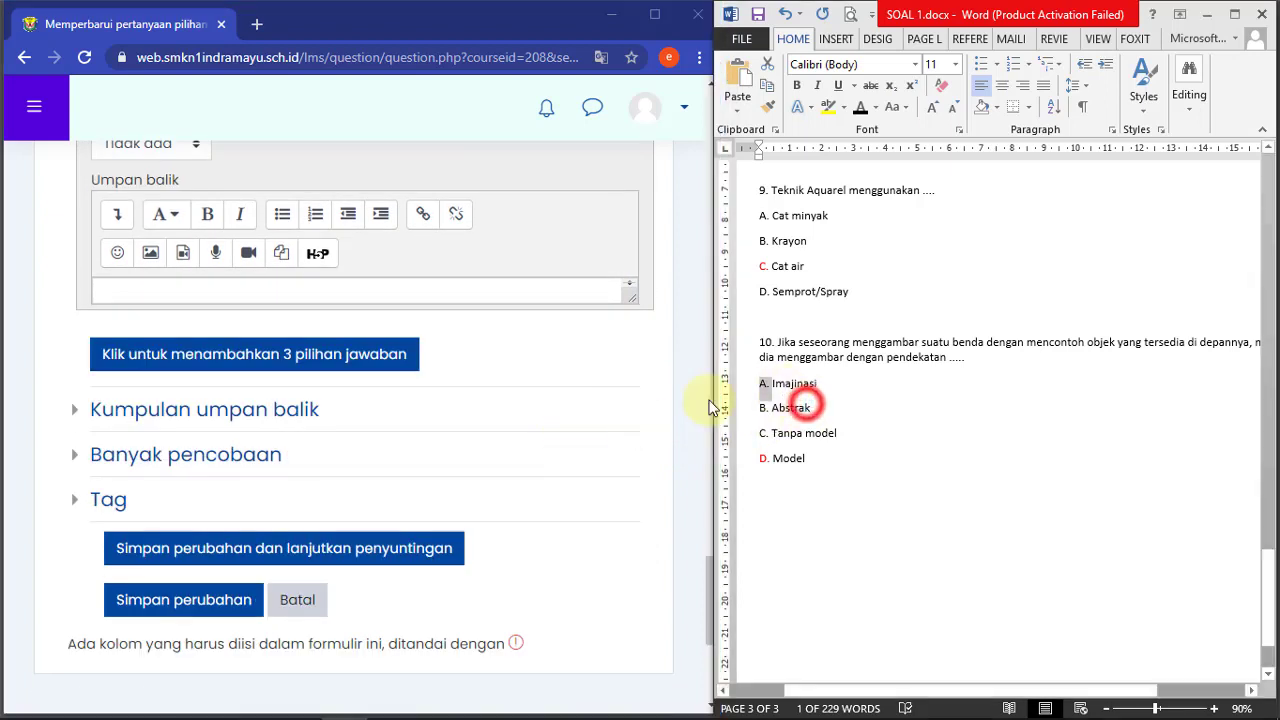
{"action": "left_click", "coordinate": [222, 600]}
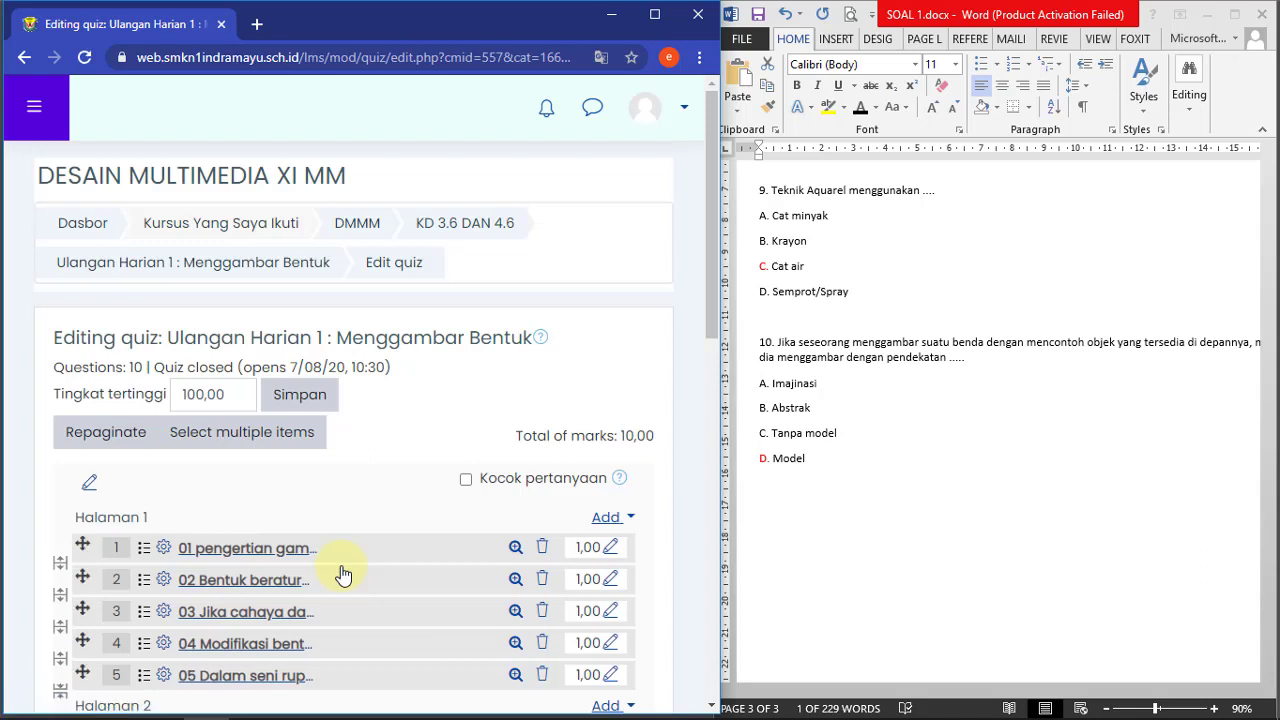
- Go back to the DMMM course page, maximize the browser window, and open the Ulangan Harian 1 : Menggambar Bentuk quiz
{"action": "left_click_drag", "start_coordinate": [710, 300], "coordinate": [700, 397]}
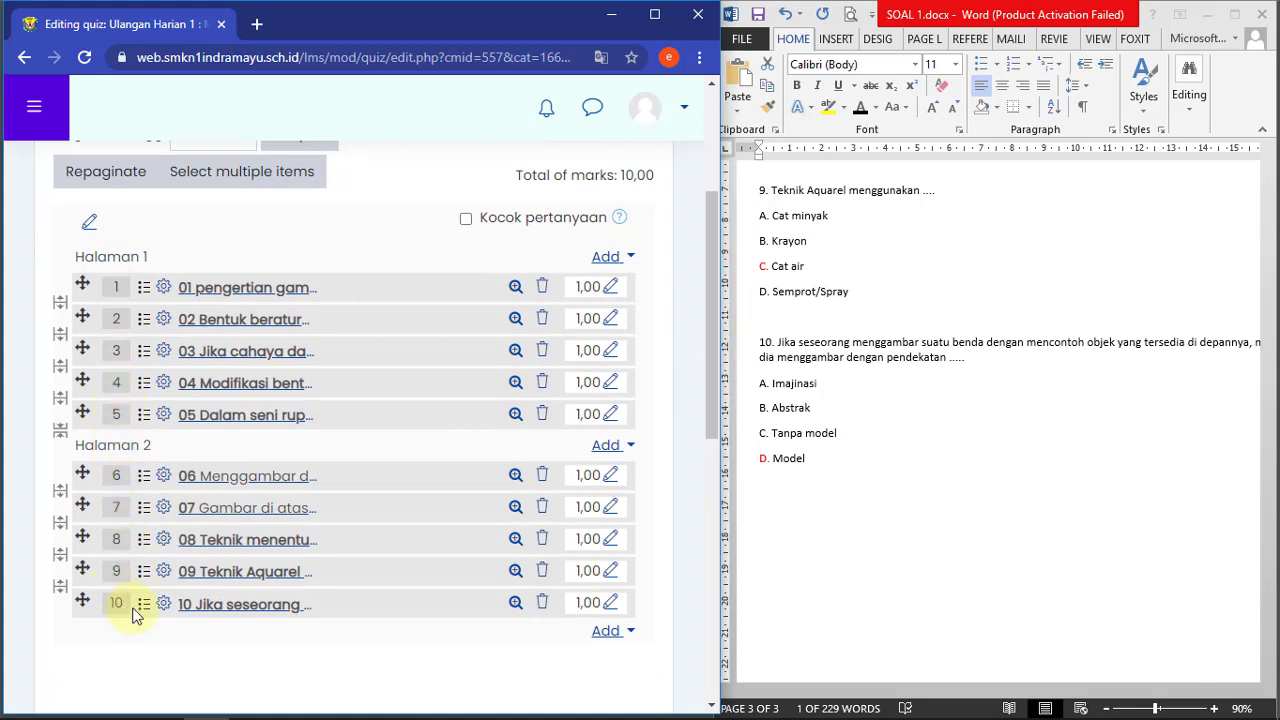
{"action": "left_click_drag", "start_coordinate": [712, 355], "coordinate": [706, 252]}
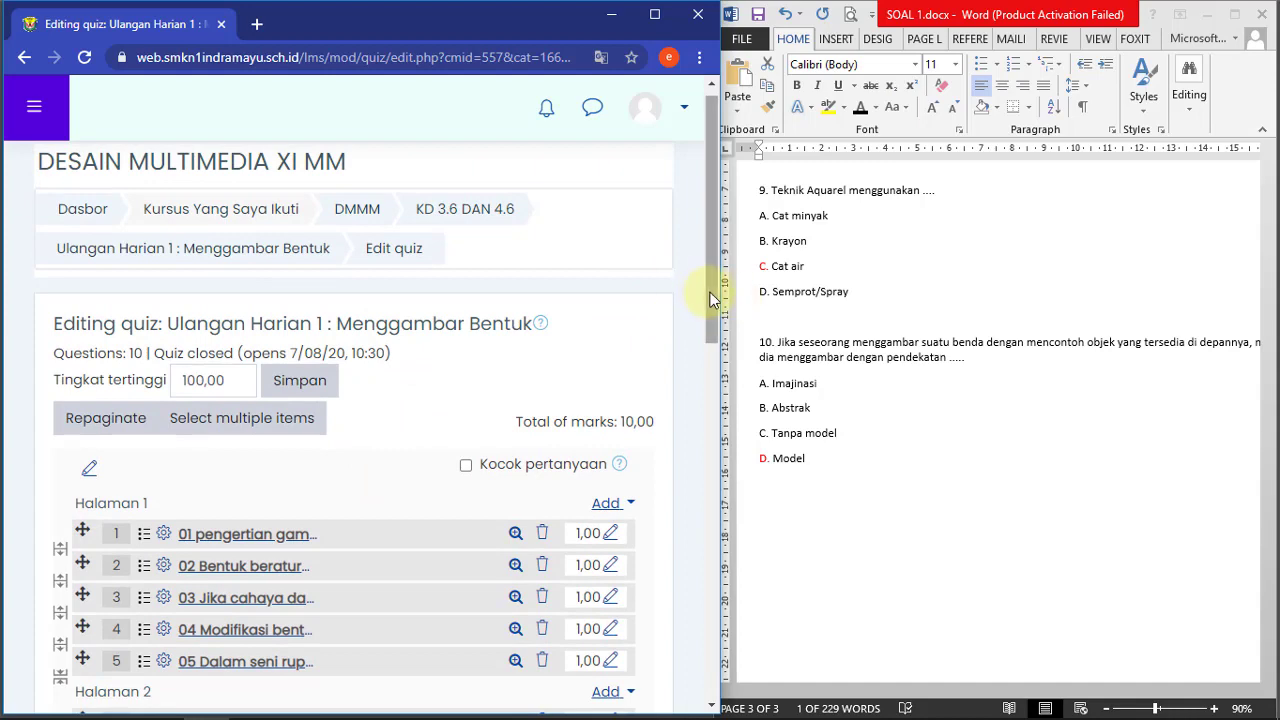
{"action": "left_click_drag", "start_coordinate": [704, 292], "coordinate": [679, 302]}
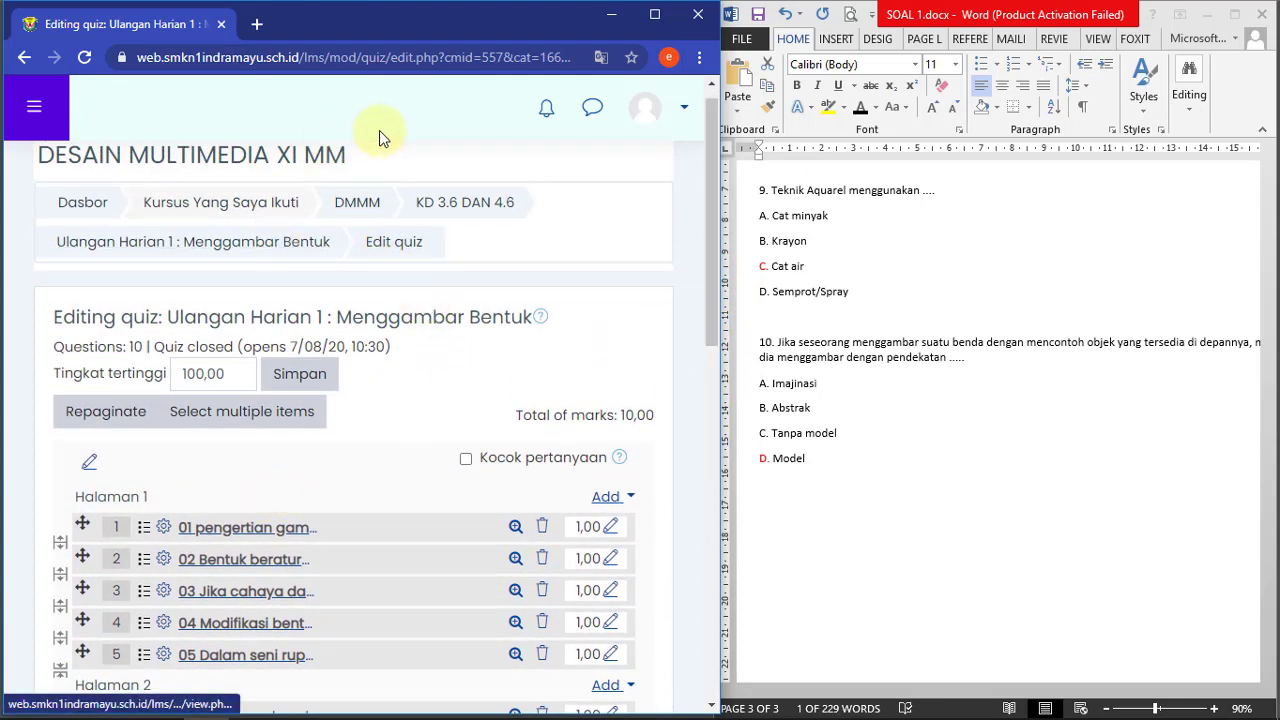
{"action": "left_click", "coordinate": [353, 205]}
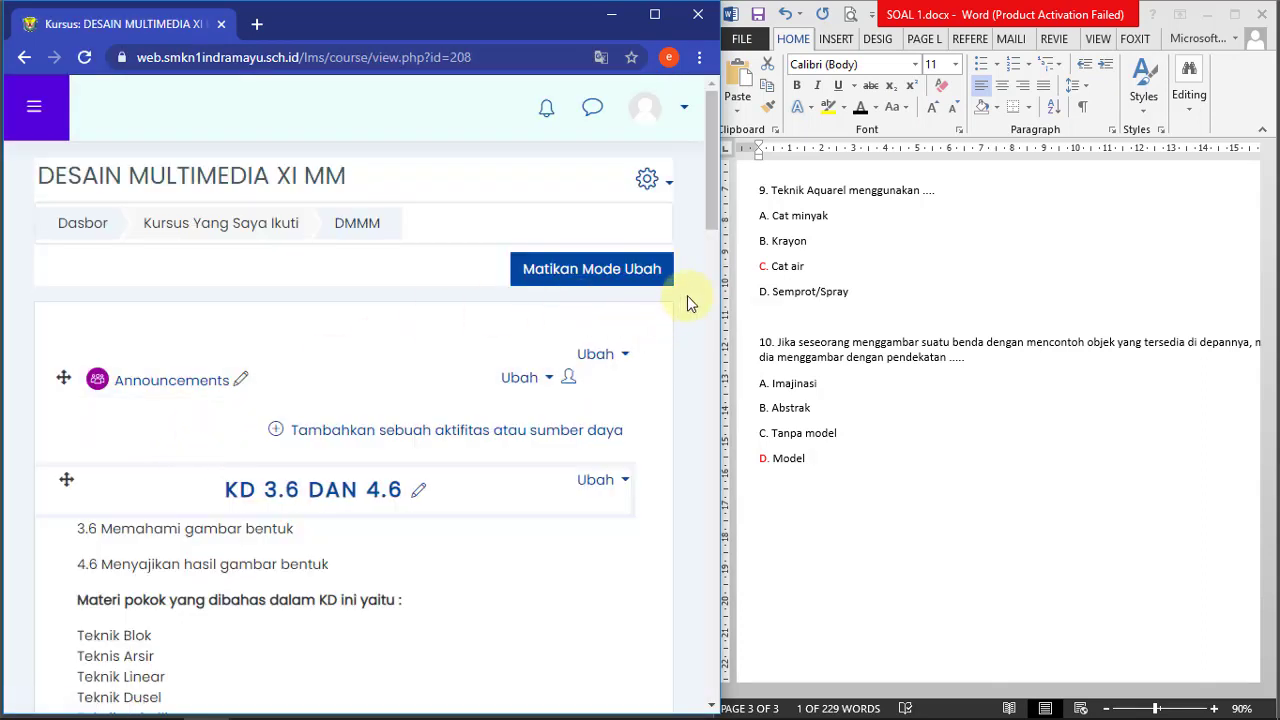
{"action": "left_click", "coordinate": [656, 16]}
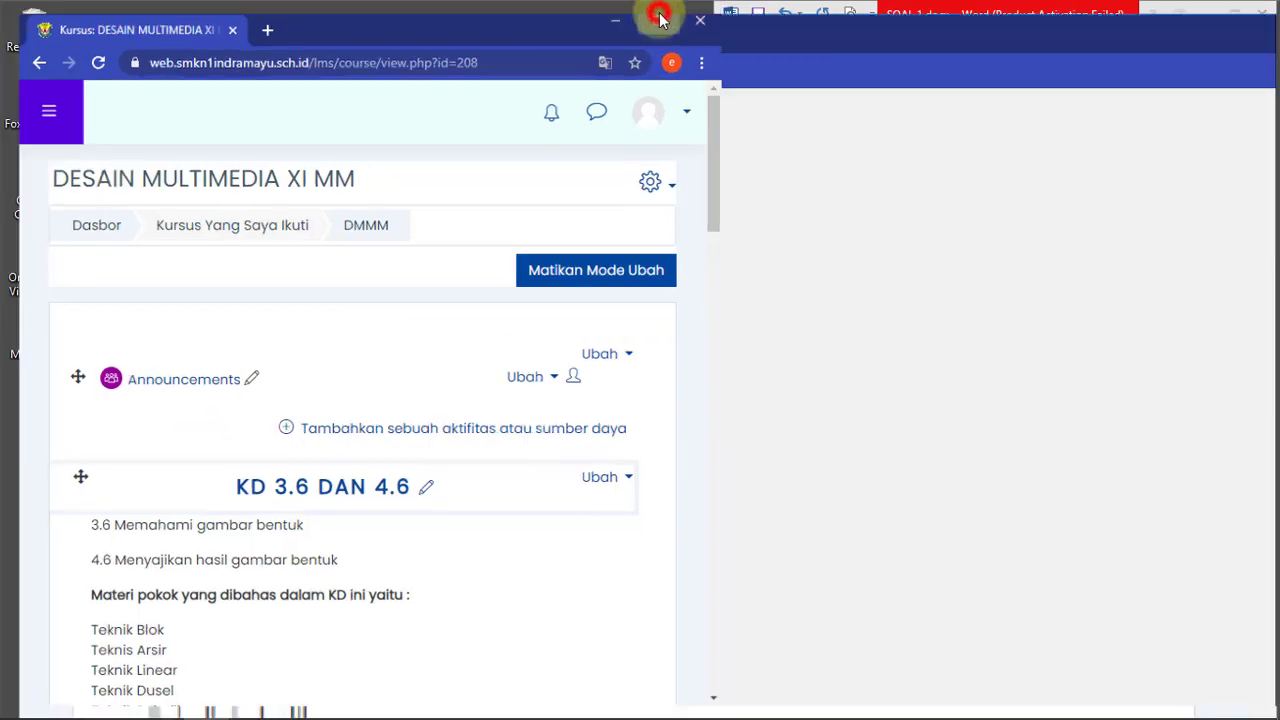
{"action": "left_click_drag", "start_coordinate": [1275, 150], "coordinate": [1264, 445]}
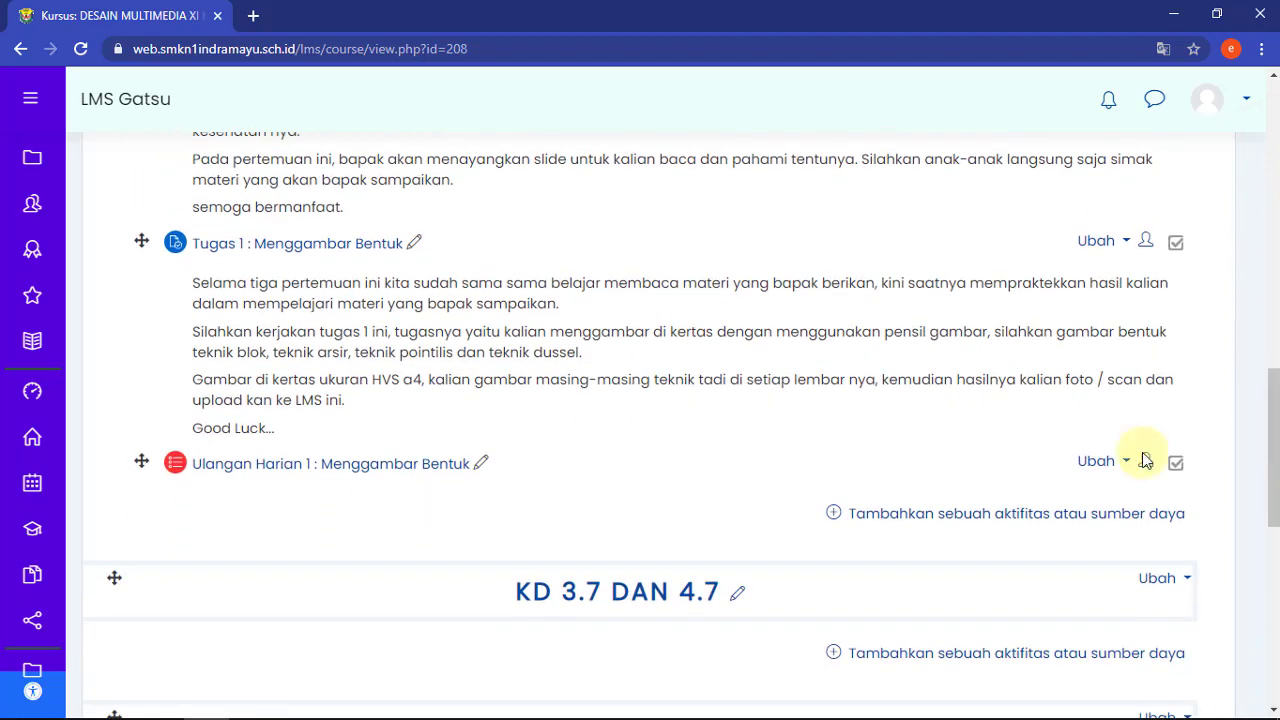
{"action": "left_click", "coordinate": [300, 466]}
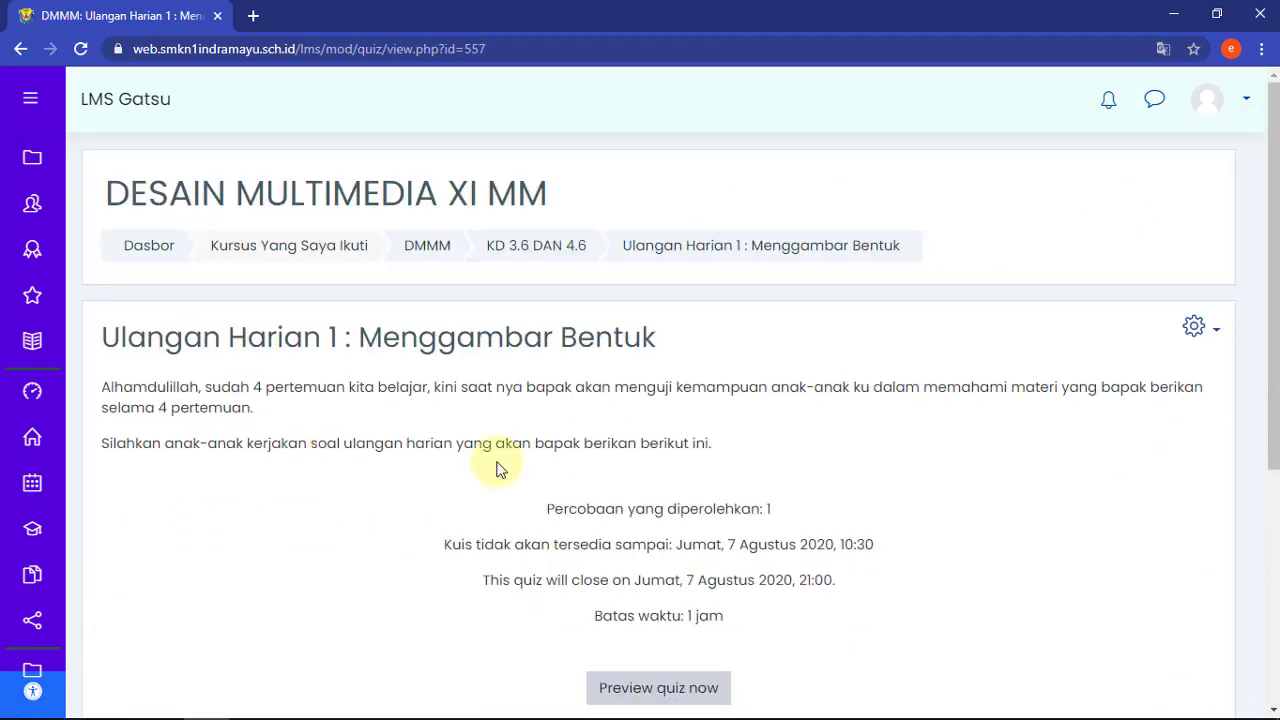
- Examine the quiz's description, allowed attempts, opening and closing times, time limit and available administration options
{"action": "left_click_drag", "start_coordinate": [1273, 268], "coordinate": [1273, 343]}
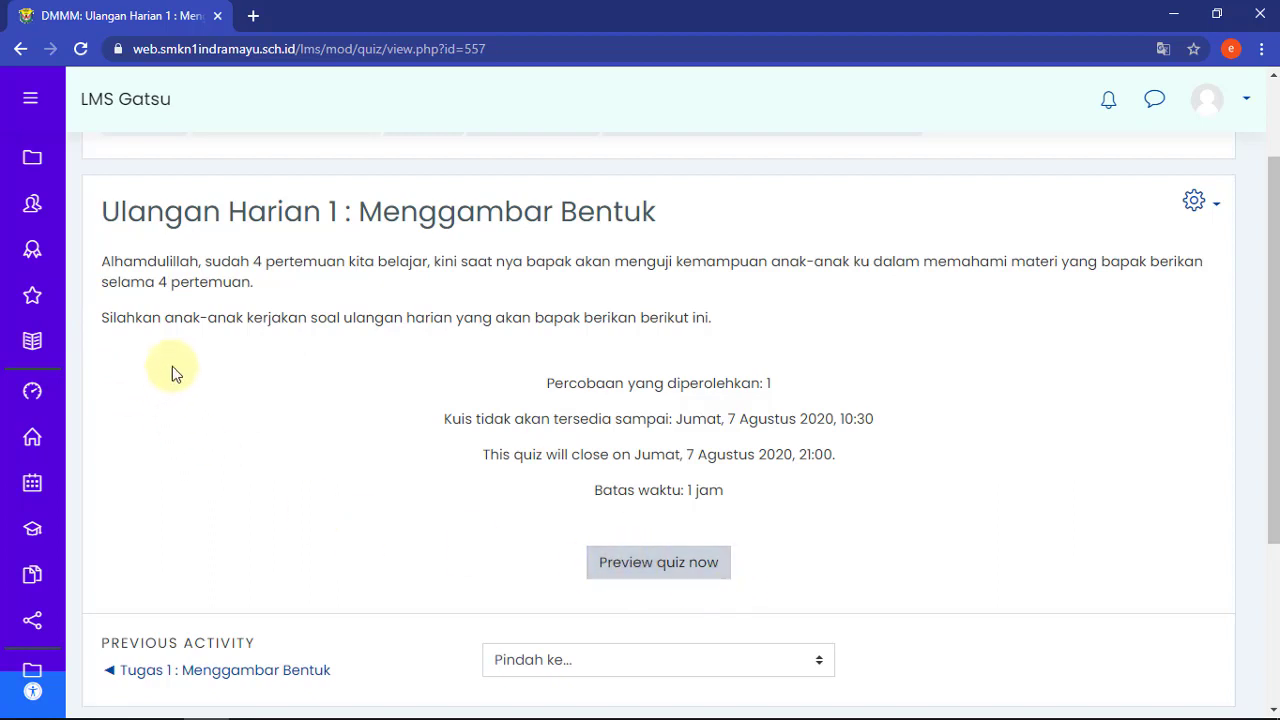
{"action": "left_click_drag", "start_coordinate": [1272, 441], "coordinate": [1220, 424]}
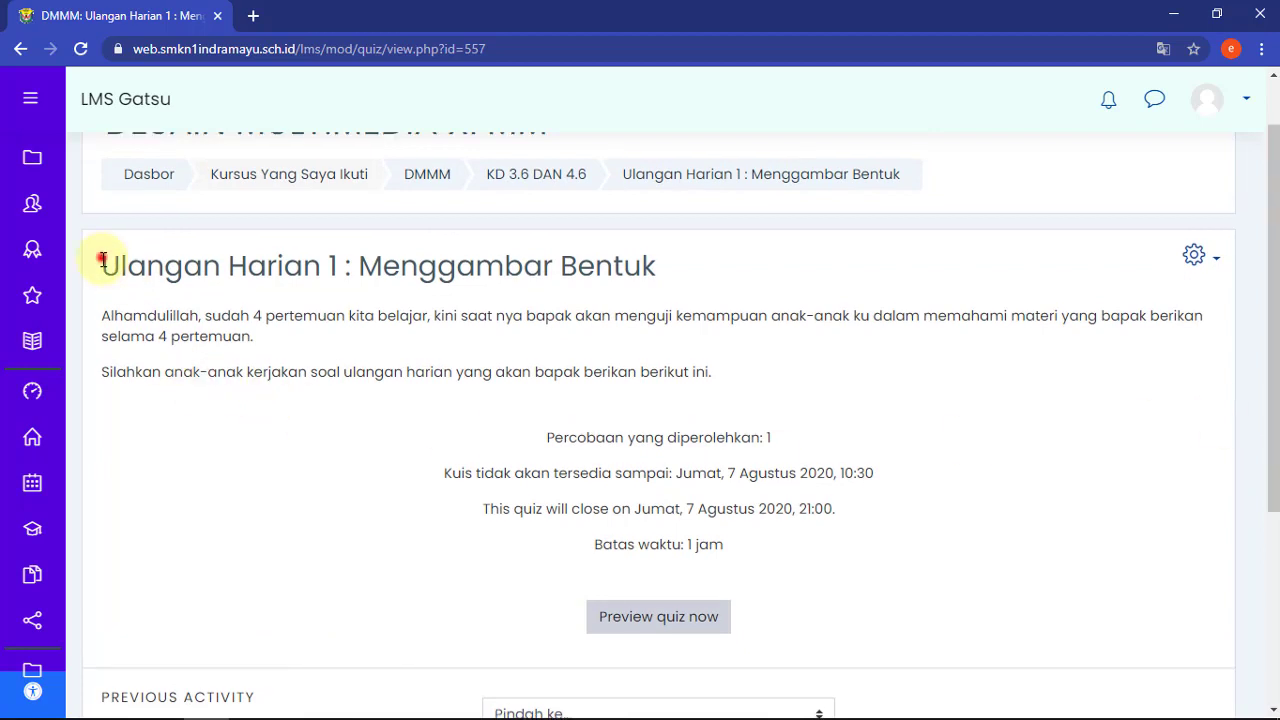
{"action": "left_click_drag", "start_coordinate": [101, 259], "coordinate": [737, 608]}
{"action": "left_click", "coordinate": [766, 585]}
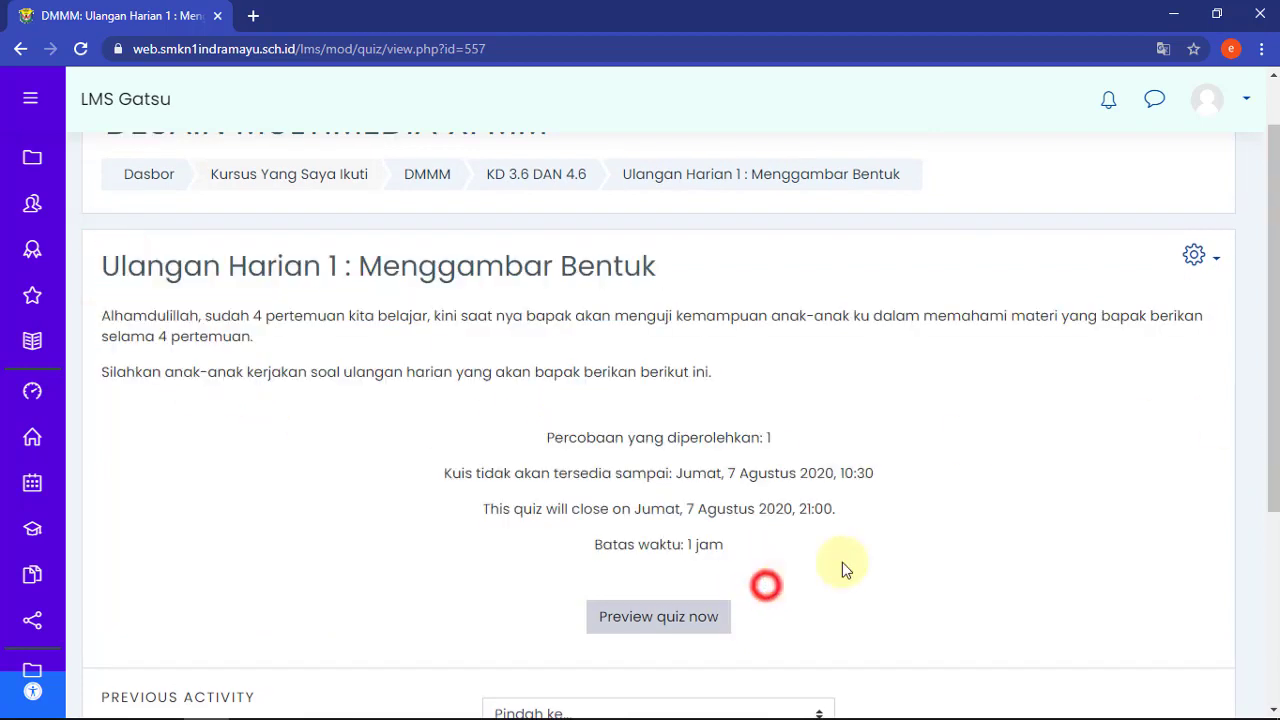
{"action": "mouse_move", "coordinate": [1267, 350]}
{"action": "left_mouse_down"}
{"action": "mouse_move", "coordinate": [1268, 420]}
{"action": "mouse_move", "coordinate": [1270, 340]}
{"action": "left_mouse_up"}
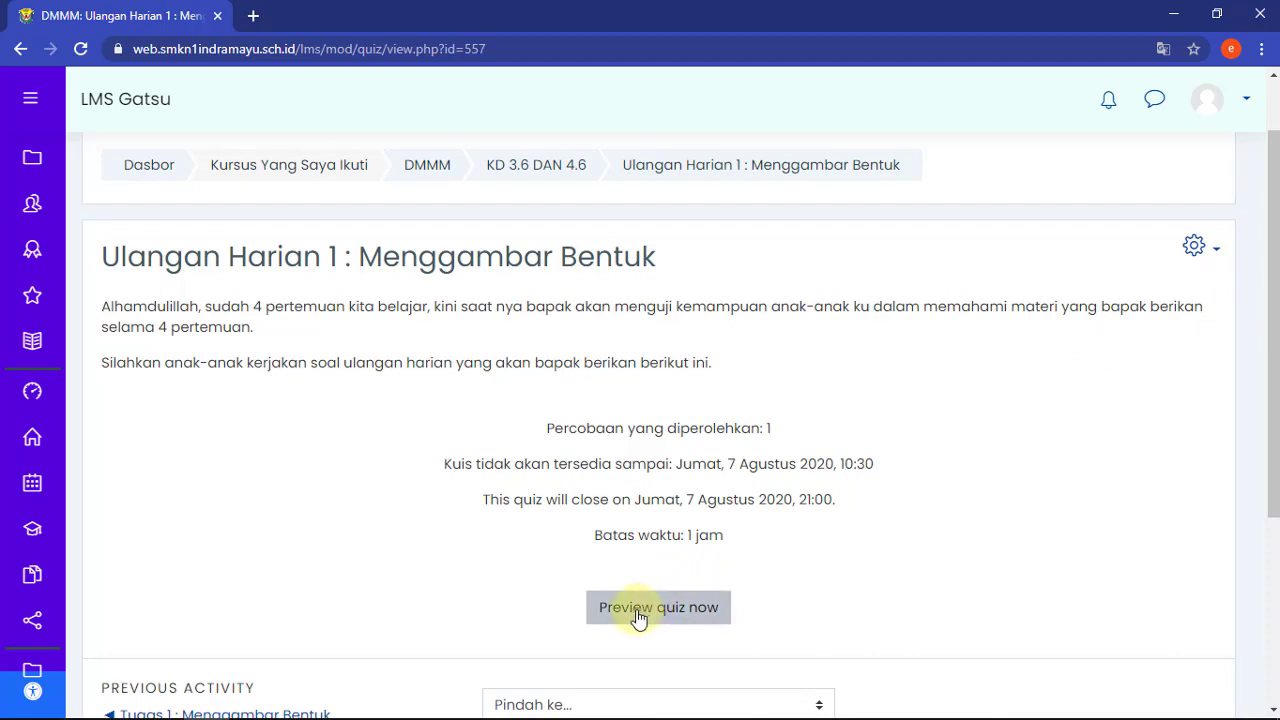
{"action": "left_click", "coordinate": [1196, 248]}
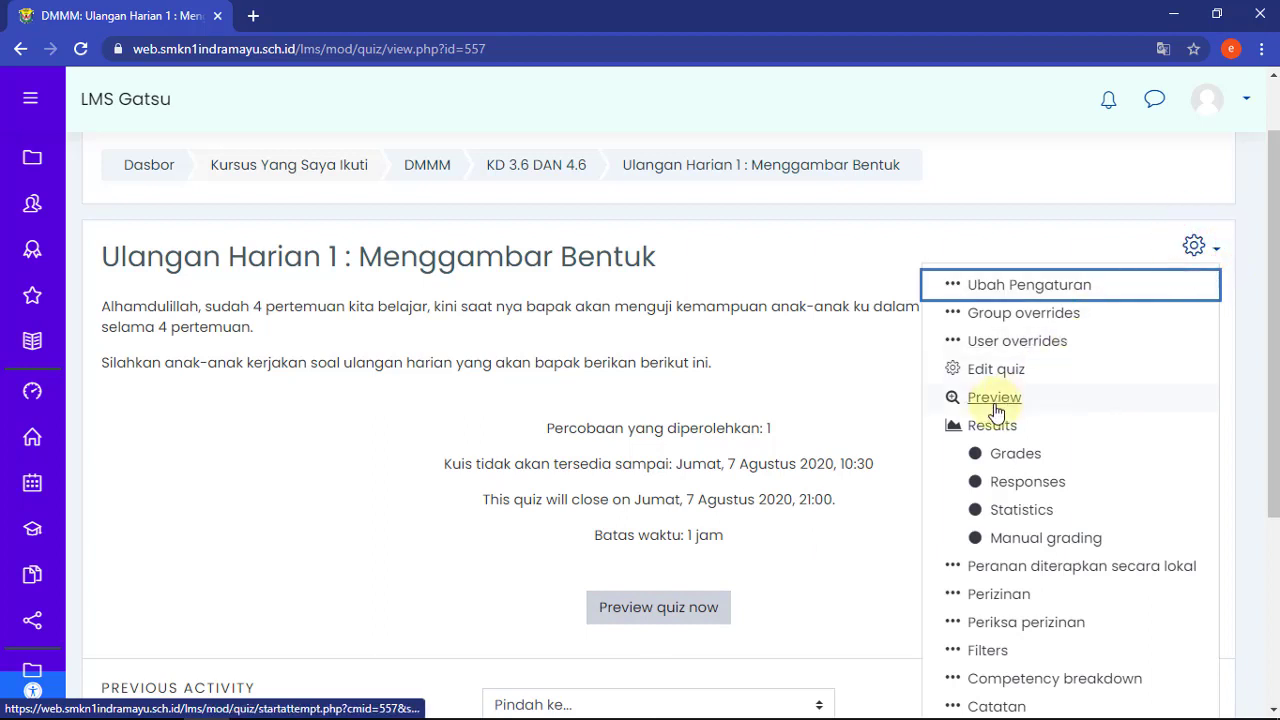
{"action": "left_click", "coordinate": [803, 394]}
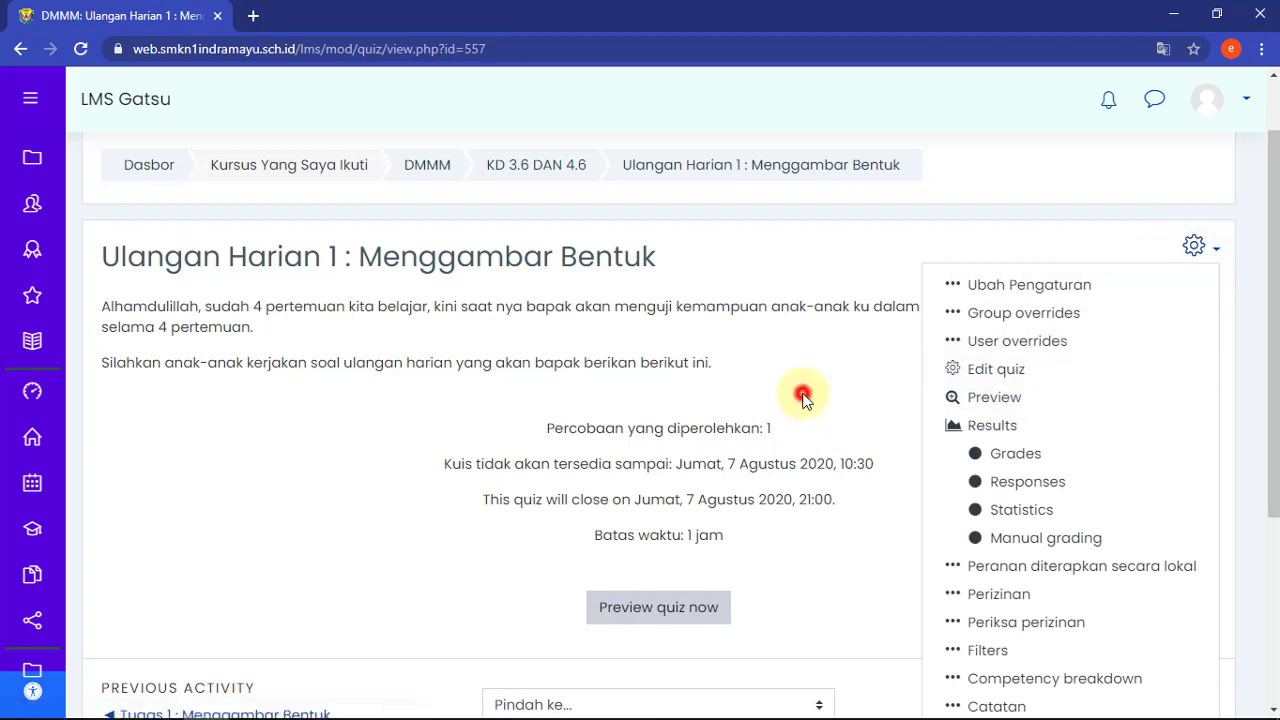
- Start a preview attempt of the Ulangan Harian 1 : Menggambar Bentuk quiz and accept its time-limit notice
{"action": "left_click", "coordinate": [645, 612]}
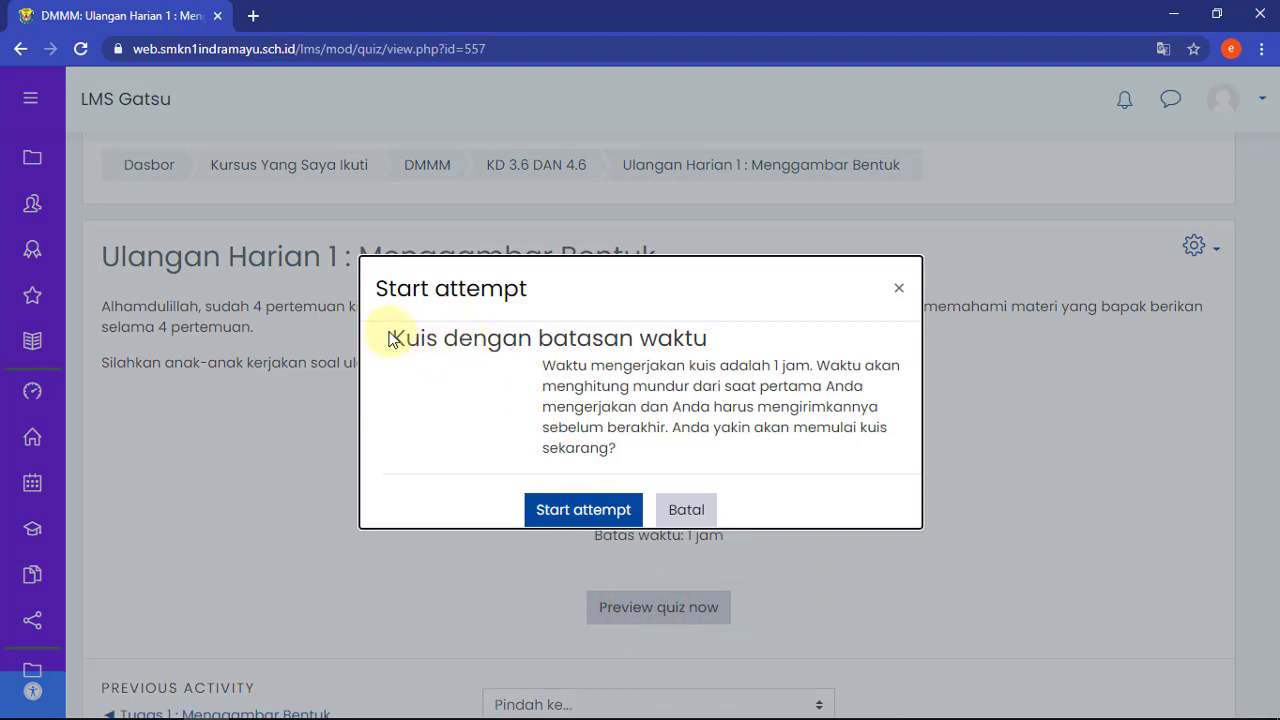
{"action": "left_click_drag", "start_coordinate": [392, 339], "coordinate": [746, 330]}
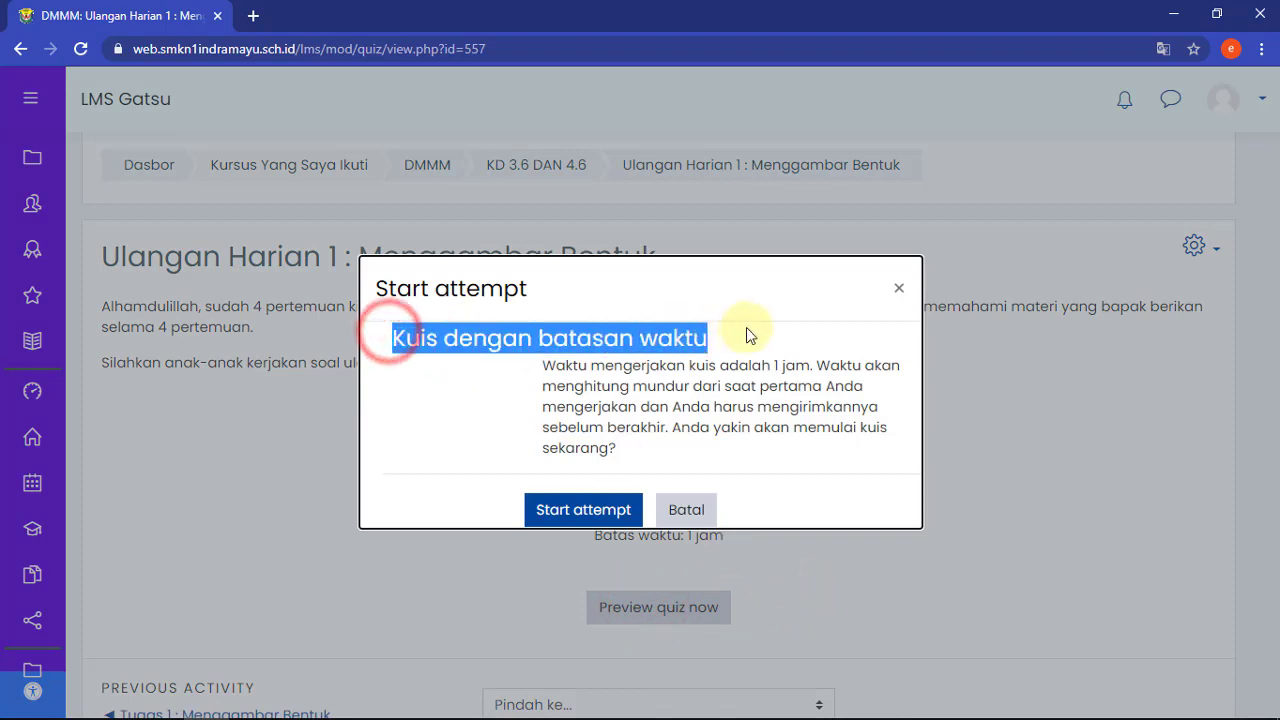
{"action": "left_click", "coordinate": [644, 442]}
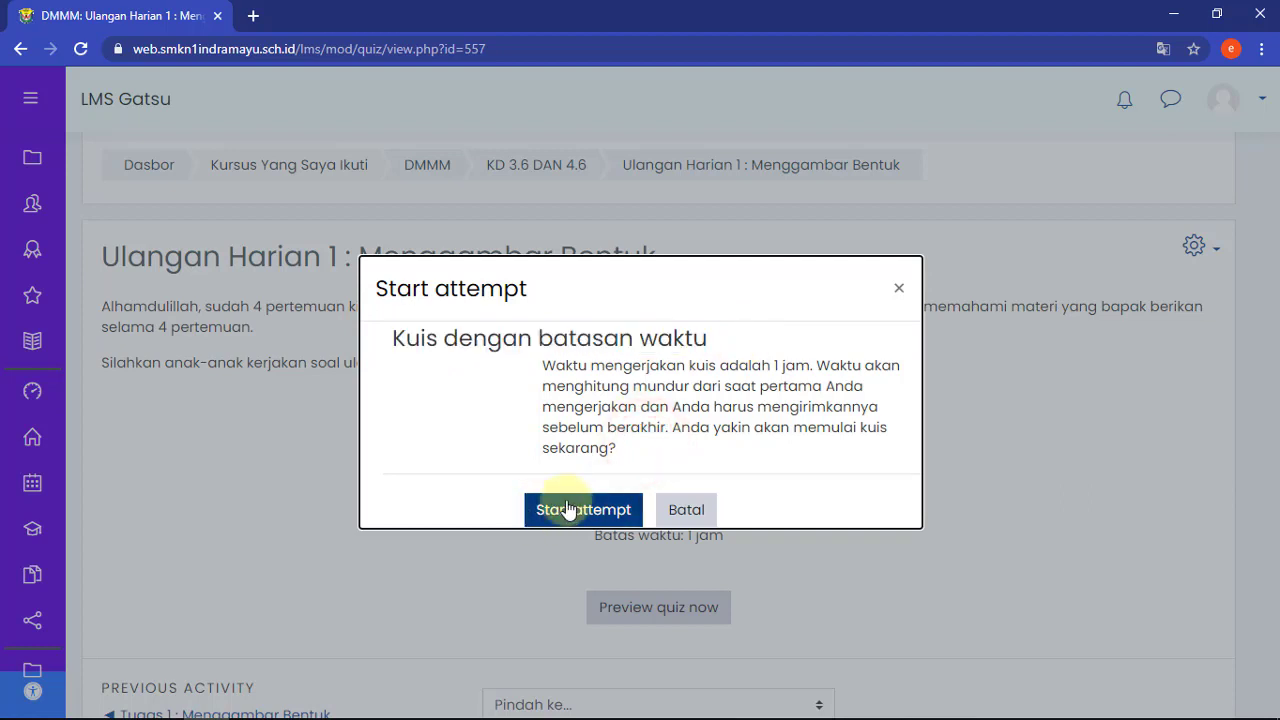
{"action": "left_click", "coordinate": [568, 512]}
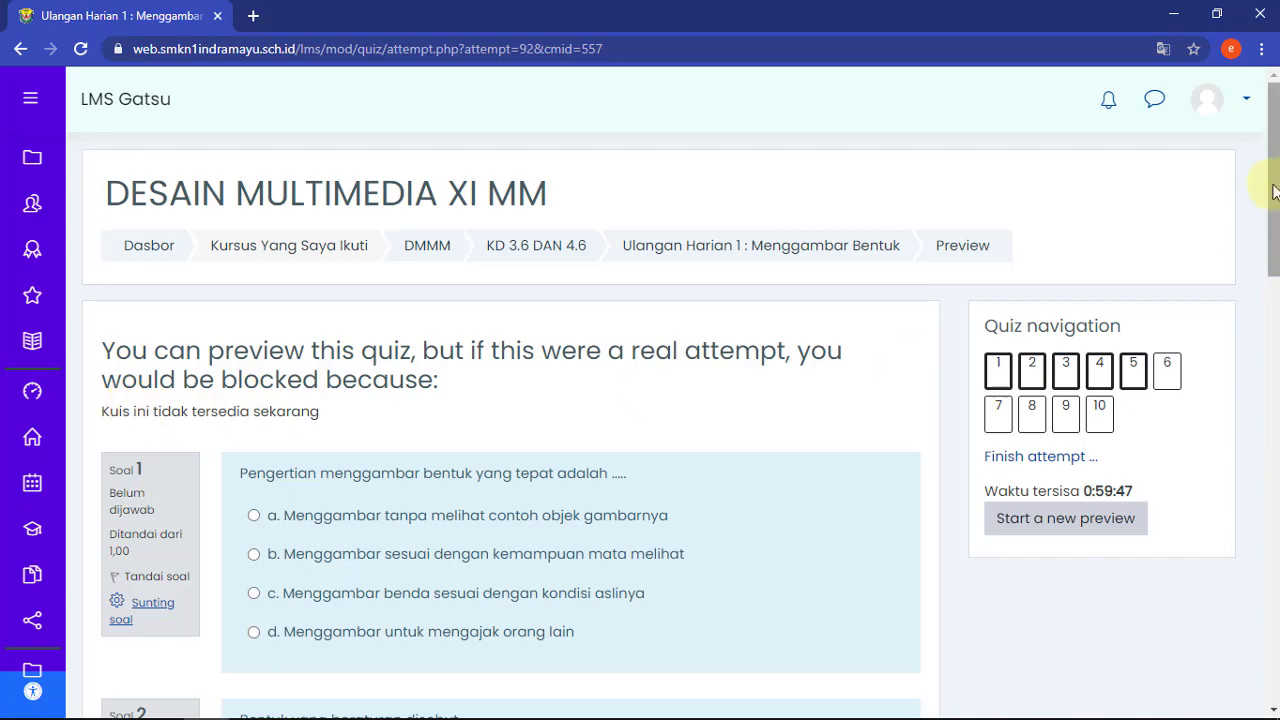
- Read question 1 and its choices, and answer it with "d. Menggambar untuk mengajak orang lain"
{"action": "left_click_drag", "start_coordinate": [1273, 180], "coordinate": [1268, 230]}
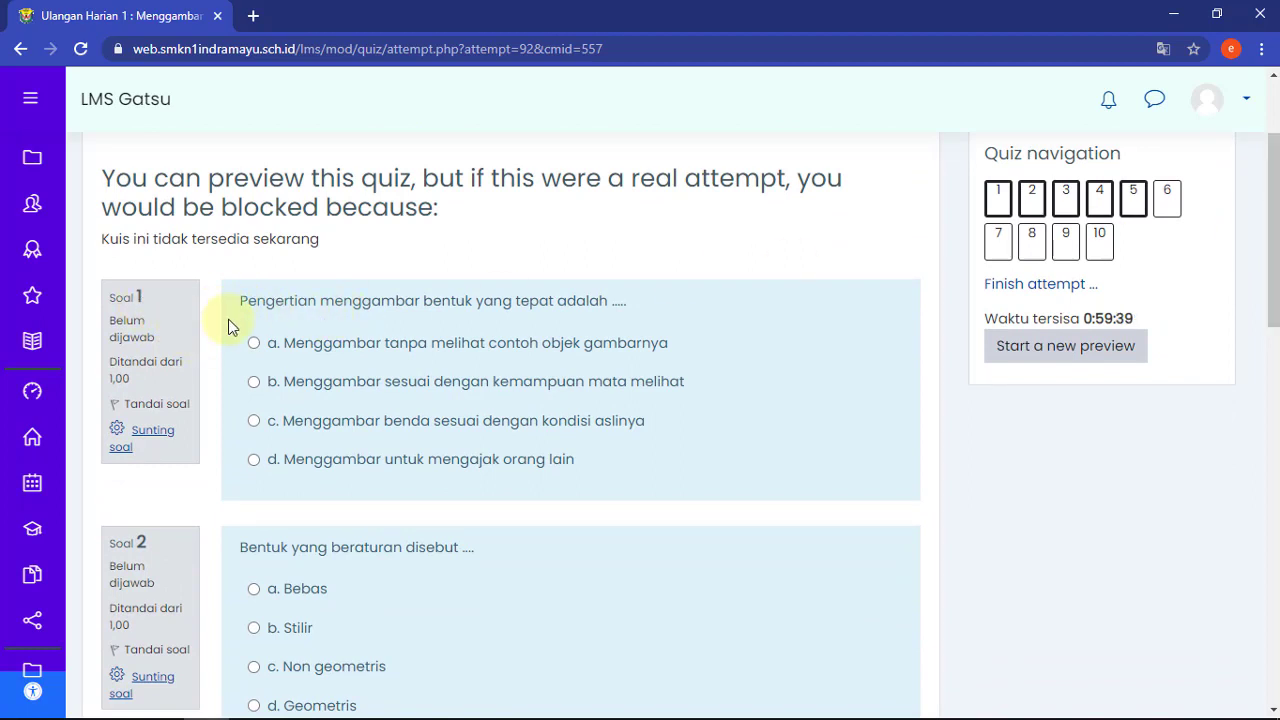
{"action": "left_click_drag", "start_coordinate": [240, 303], "coordinate": [673, 299]}
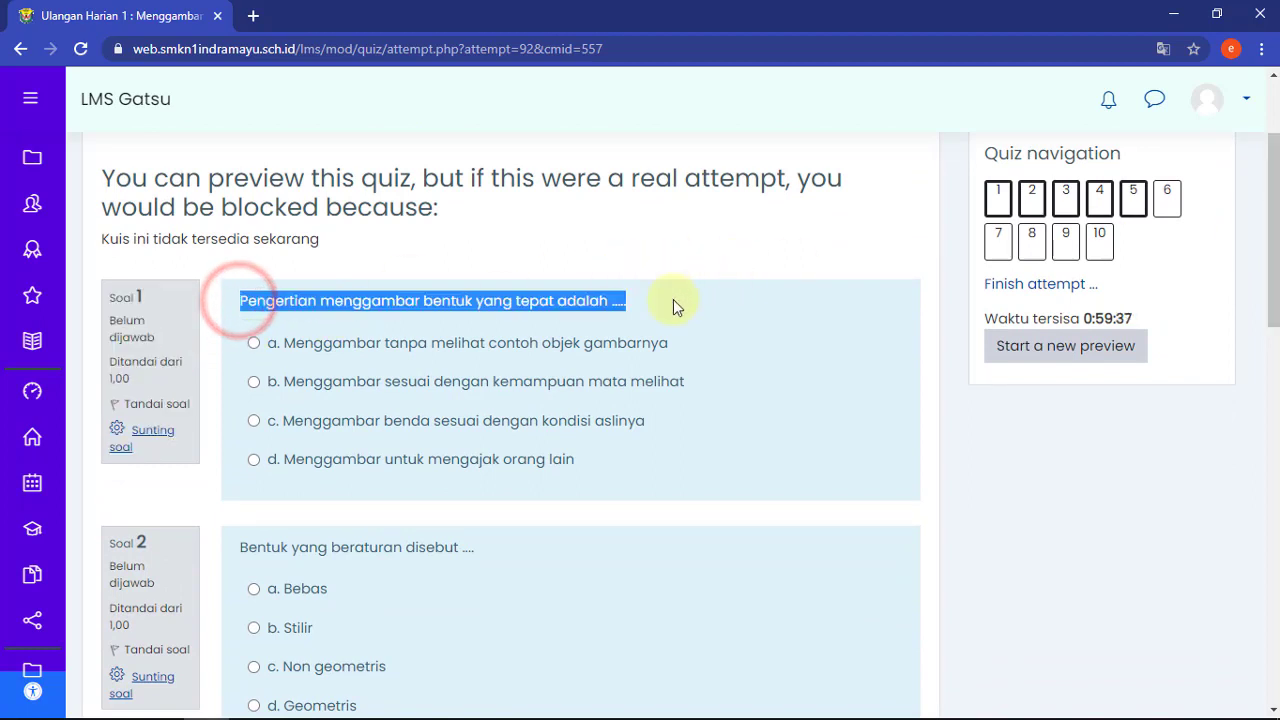
{"action": "left_click_drag", "start_coordinate": [600, 460], "coordinate": [263, 343]}
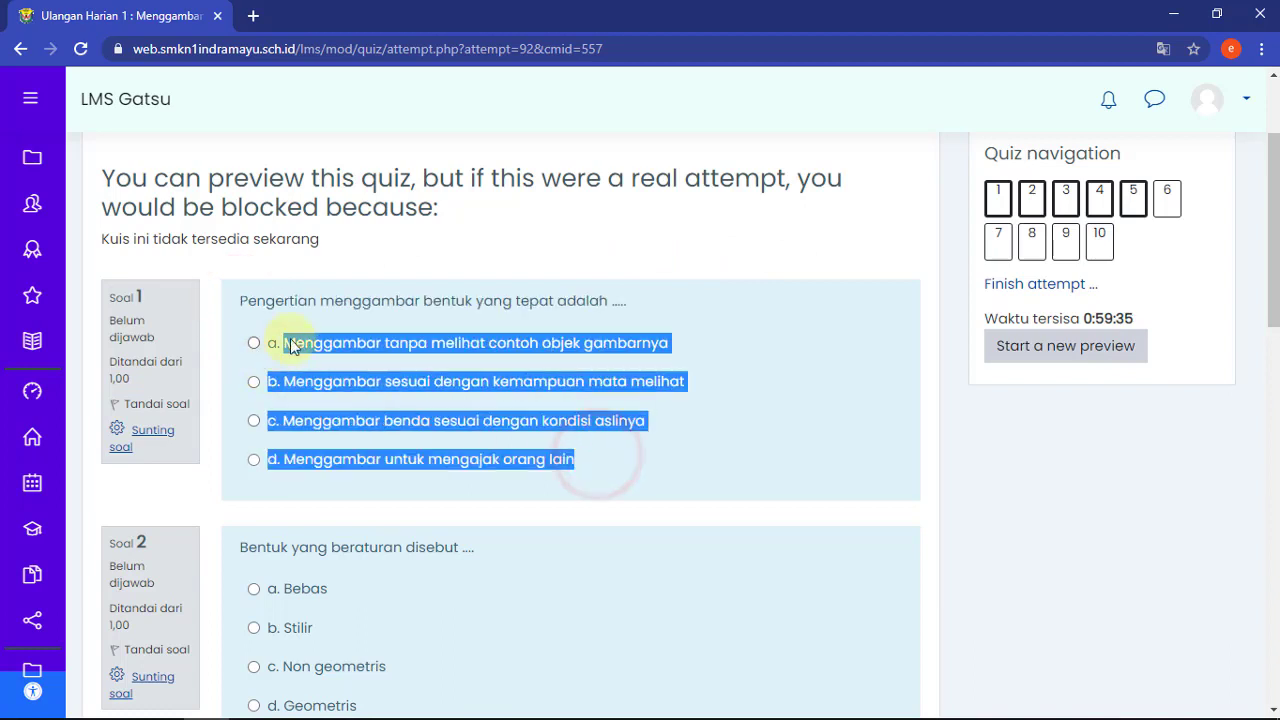
{"action": "left_click", "coordinate": [352, 347]}
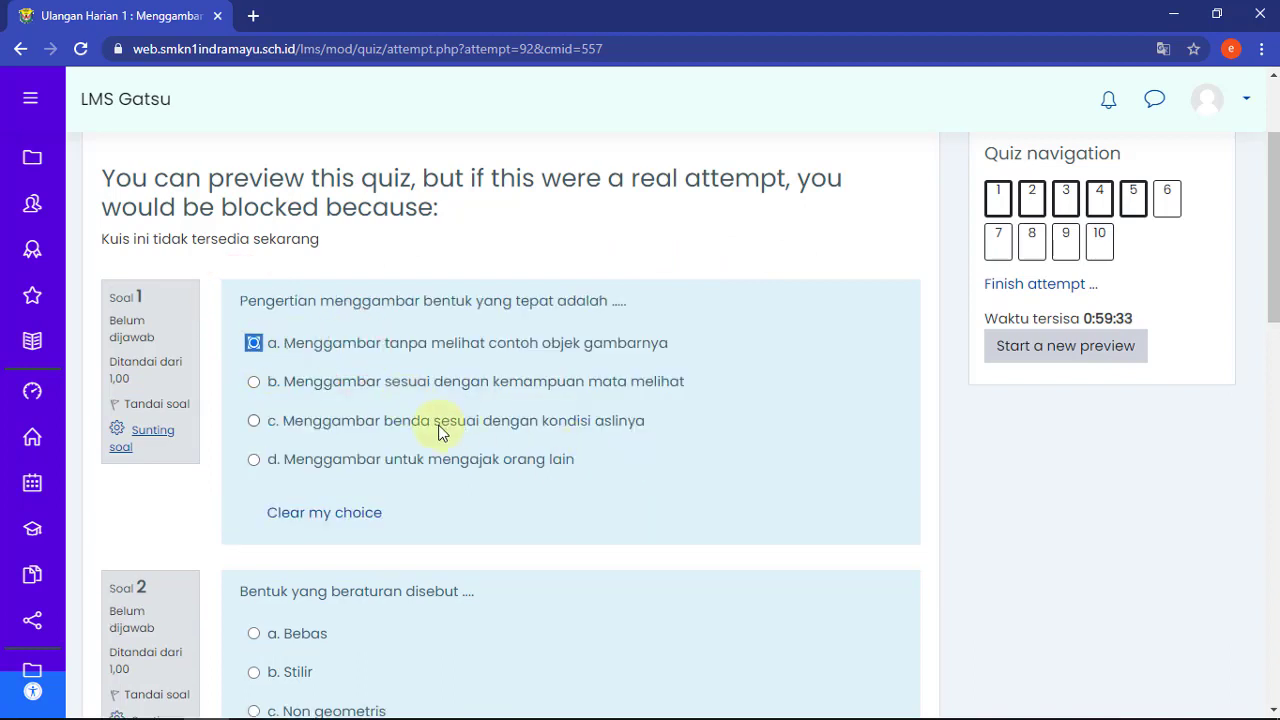
{"action": "left_click", "coordinate": [253, 420]}
{"action": "left_click", "coordinate": [253, 459]}
- Answer question 2 with "b. Stilir" and question 3 with "b. Selatan"
{"action": "scroll", "coordinate": [260, 440], "scroll_direction": "down", "scroll_amount": 1}
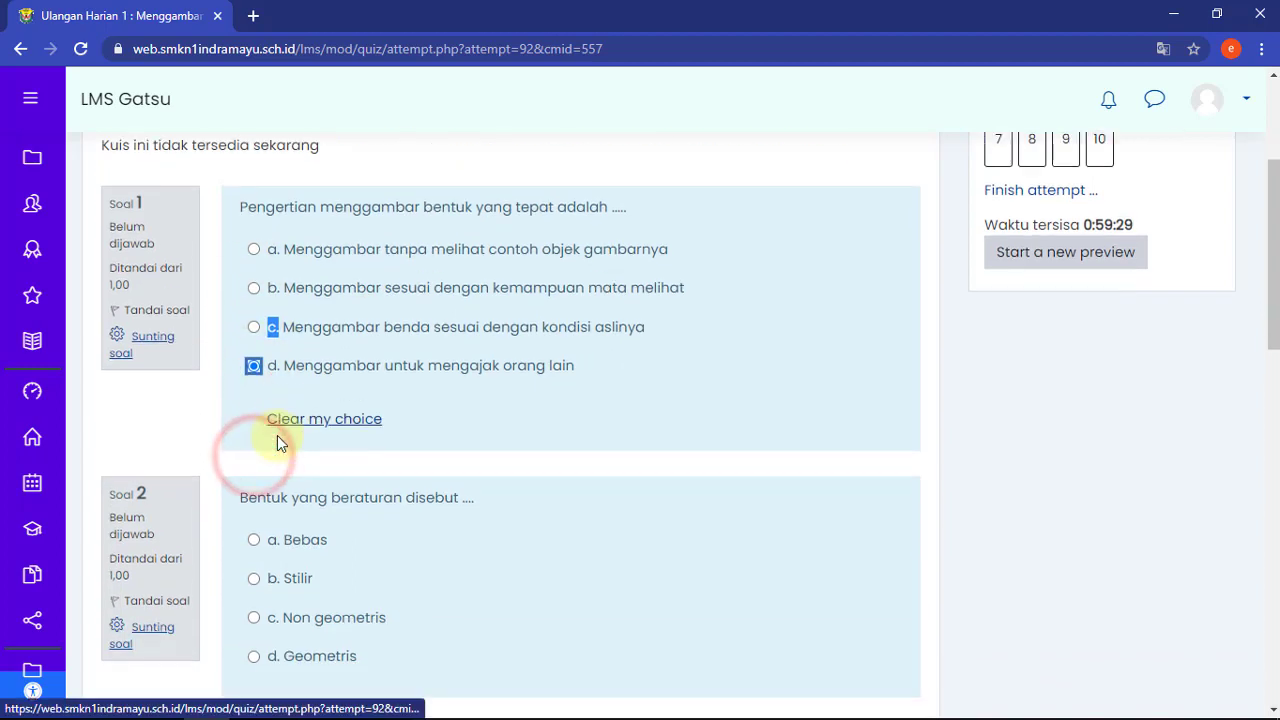
{"action": "scroll", "coordinate": [220, 500], "scroll_direction": "down", "scroll_amount": 2}
{"action": "left_click", "coordinate": [254, 391]}
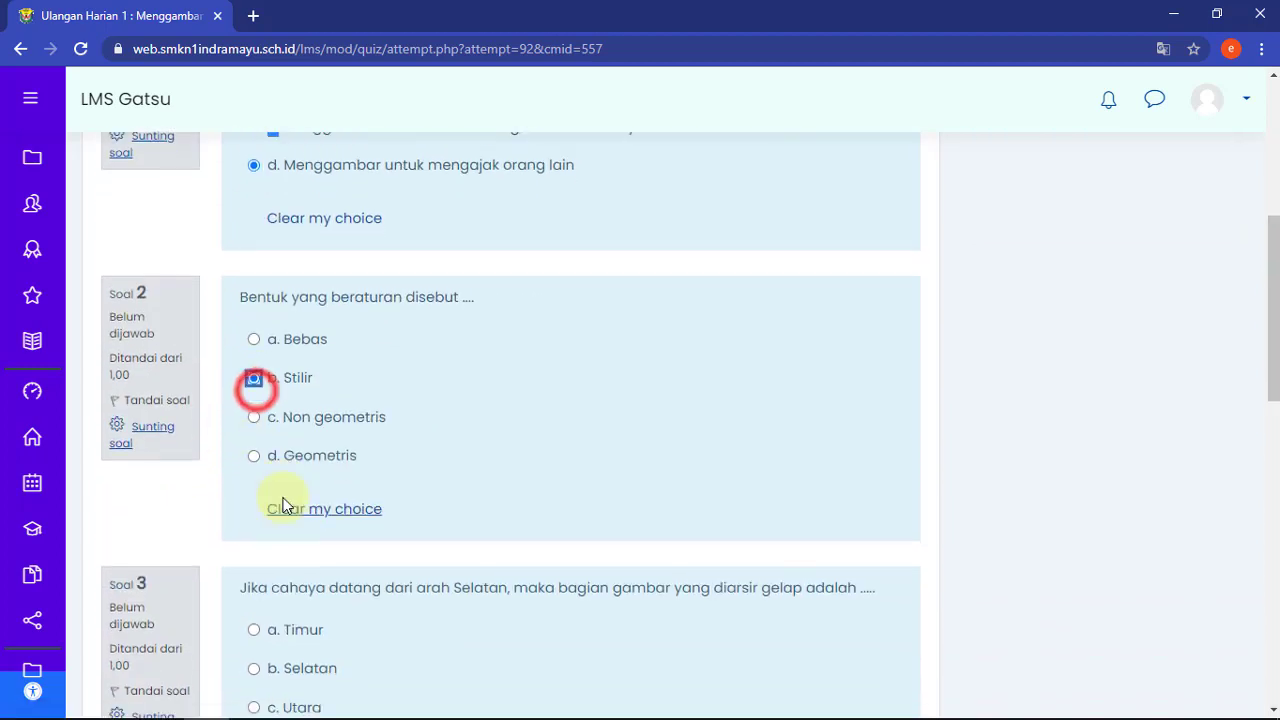
{"action": "scroll", "coordinate": [260, 500], "scroll_direction": "down", "scroll_amount": 2}
{"action": "left_click", "coordinate": [253, 491]}
- Answer question 4 with "d. Stilir" and question 5 with "b. Tekstur"
{"action": "scroll", "coordinate": [200, 470], "scroll_direction": "down", "scroll_amount": 4}
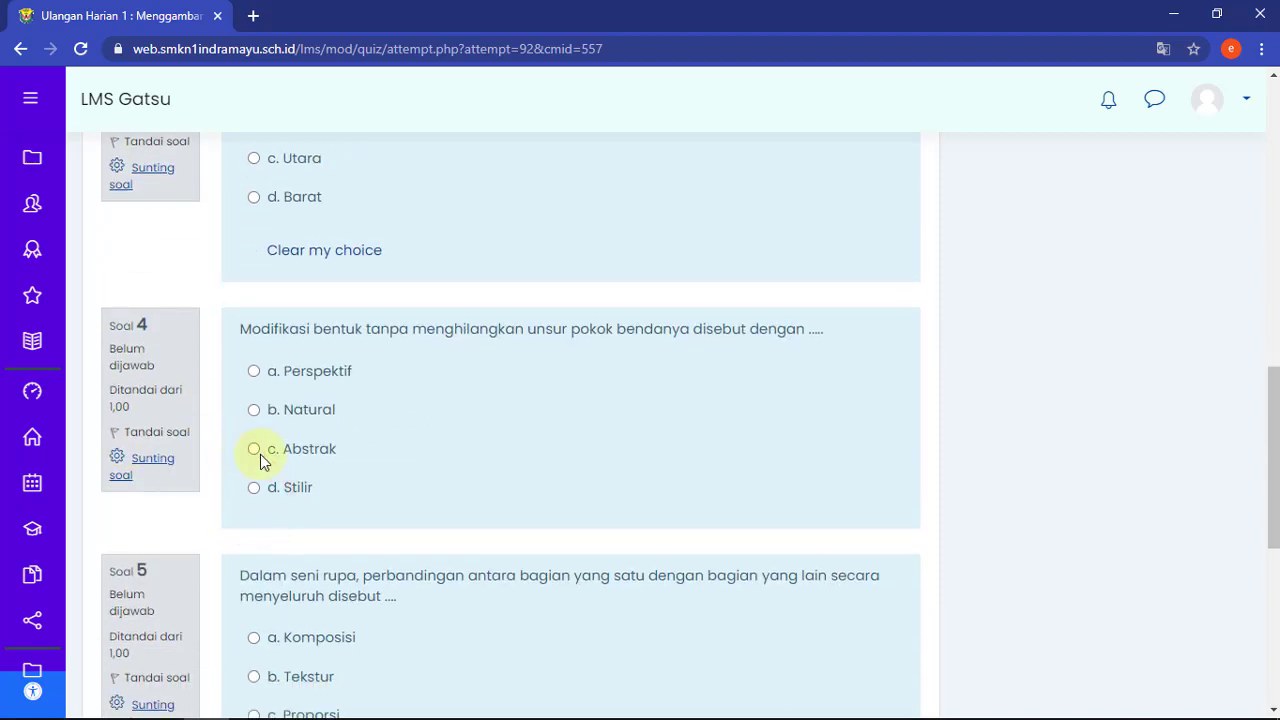
{"action": "scroll", "coordinate": [262, 451], "scroll_direction": "down", "scroll_amount": 3}
{"action": "left_click", "coordinate": [255, 300]}
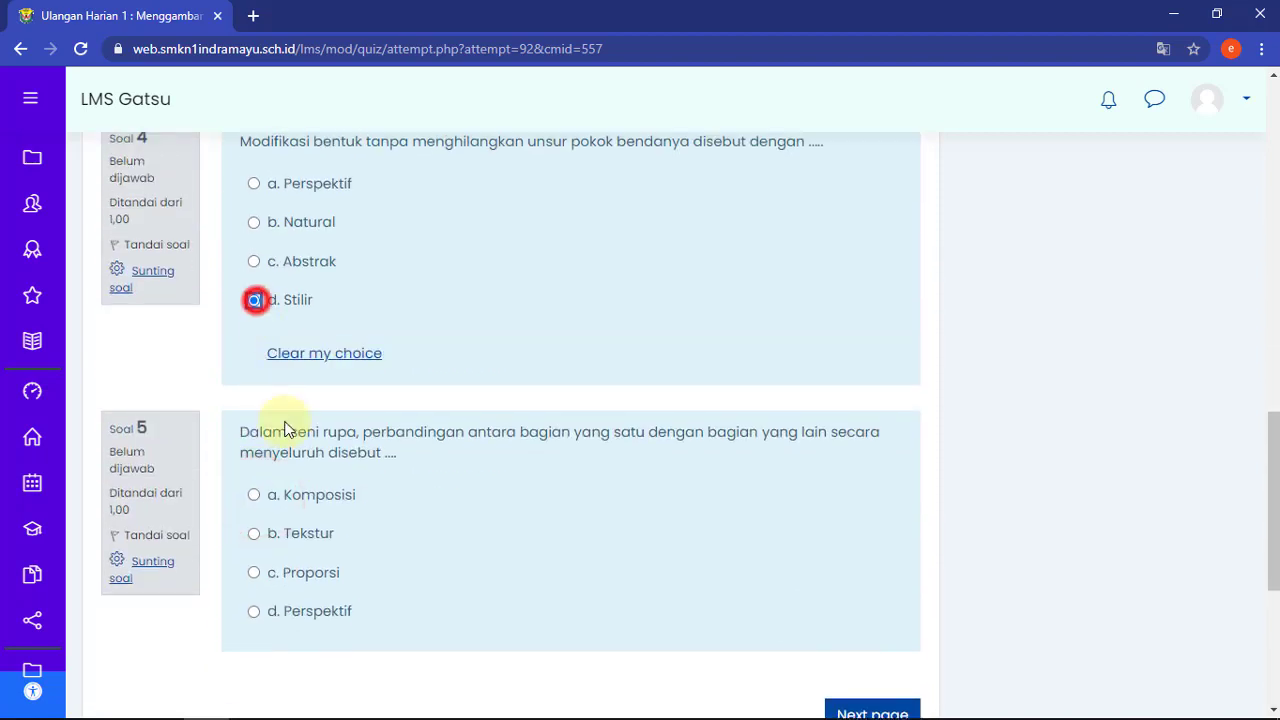
{"action": "left_click", "coordinate": [253, 533]}
{"action": "scroll", "coordinate": [224, 487], "scroll_direction": "down", "scroll_amount": 3}
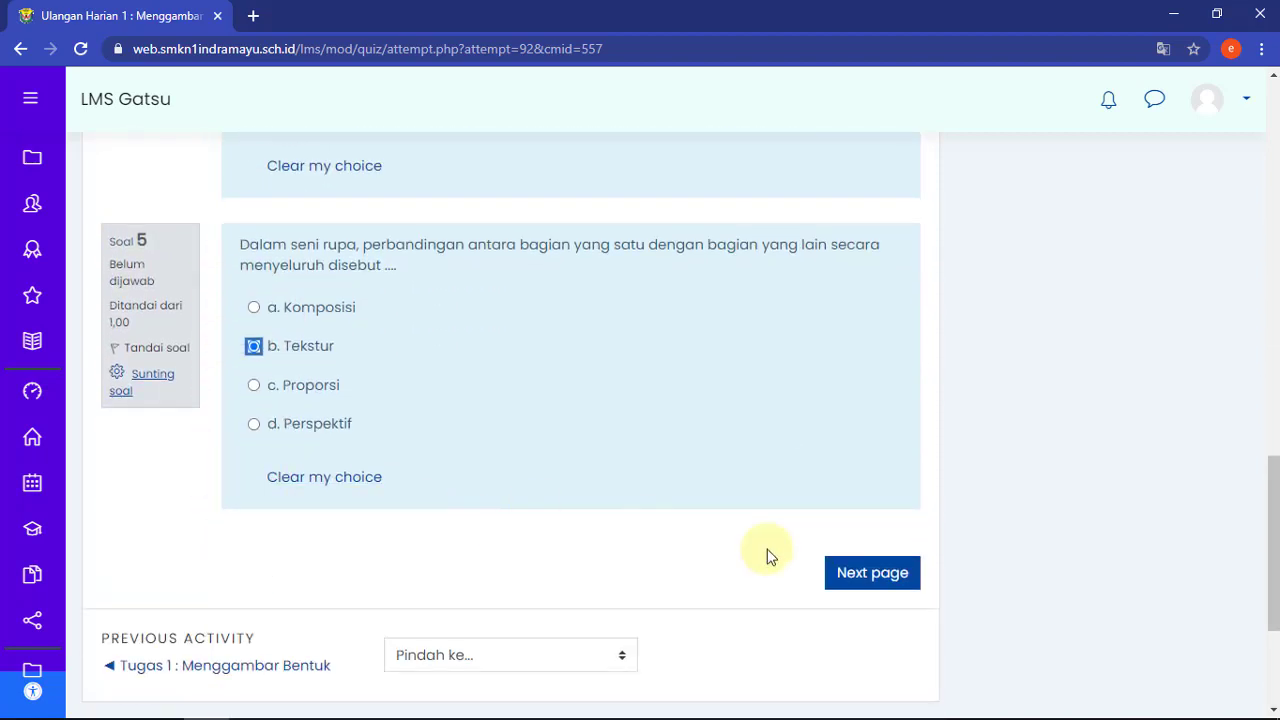
- Go to the next page of the quiz and answer question 6 with "b. Arsir"
{"action": "left_click", "coordinate": [860, 576]}
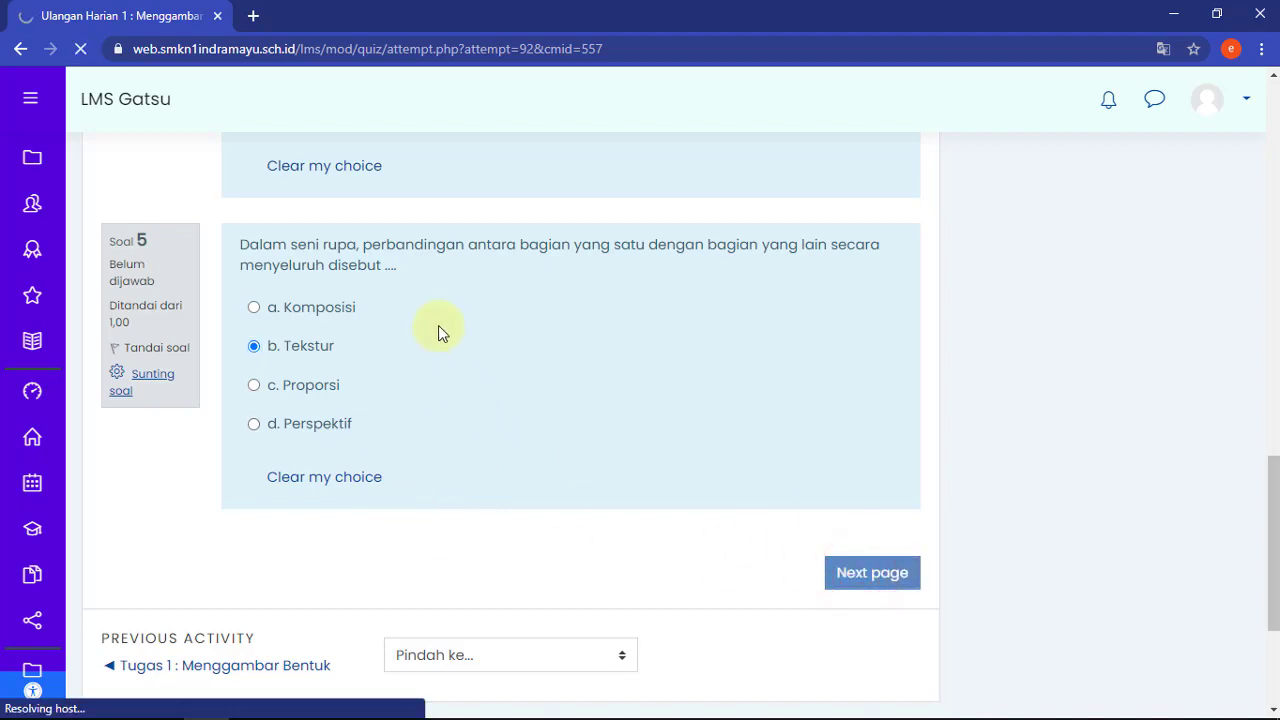
{"action": "scroll", "coordinate": [500, 334], "scroll_direction": "up", "scroll_amount": 7}
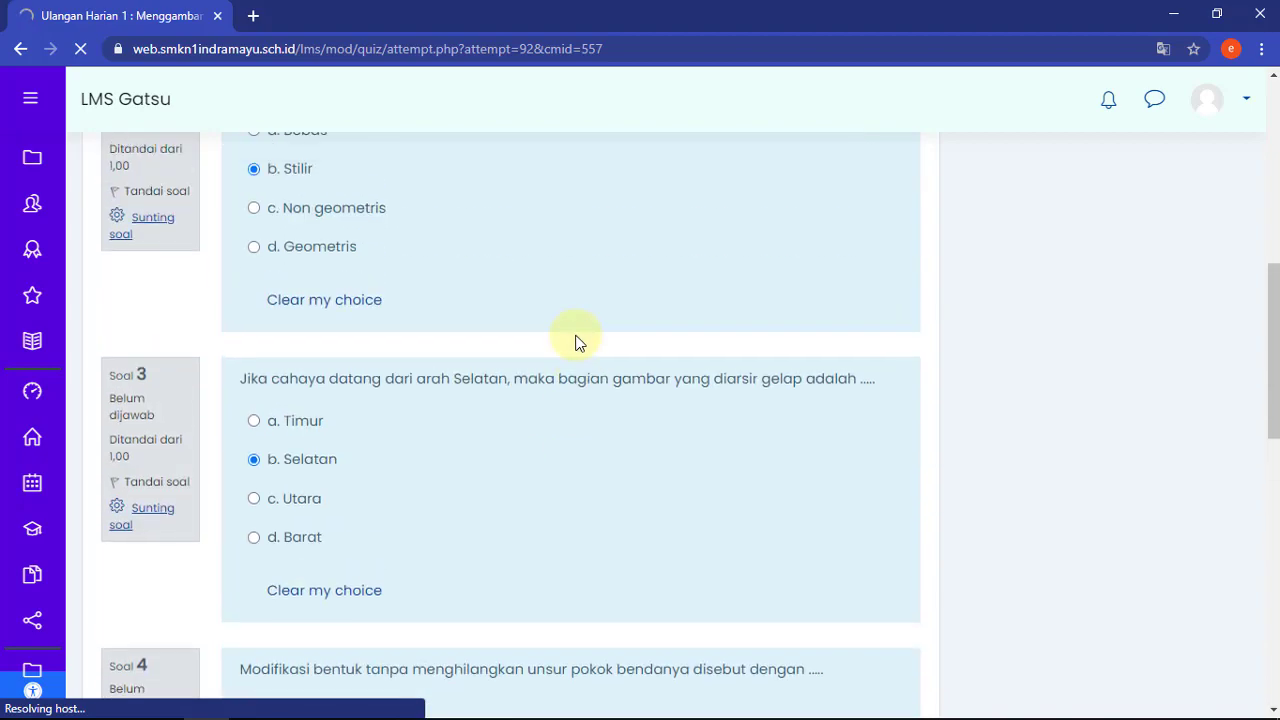
{"action": "scroll", "coordinate": [576, 342], "scroll_direction": "up", "scroll_amount": 6}
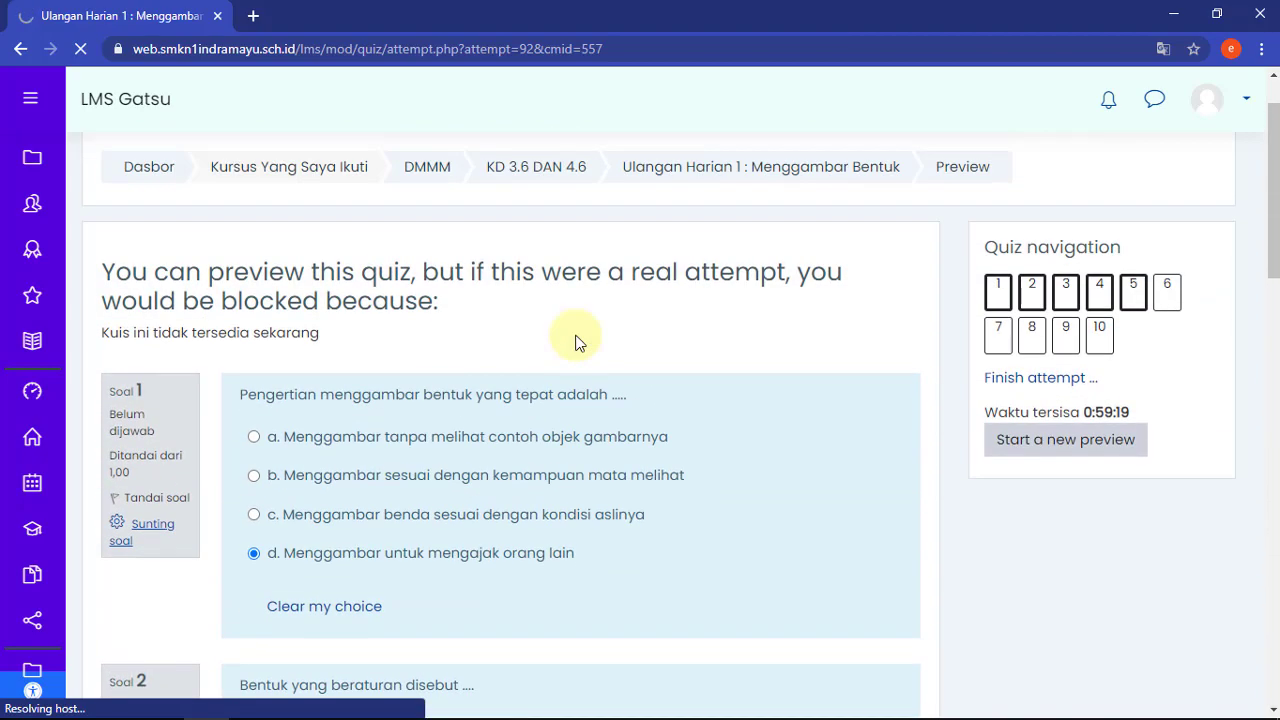
{"action": "scroll", "coordinate": [576, 342], "scroll_direction": "up", "scroll_amount": 1}
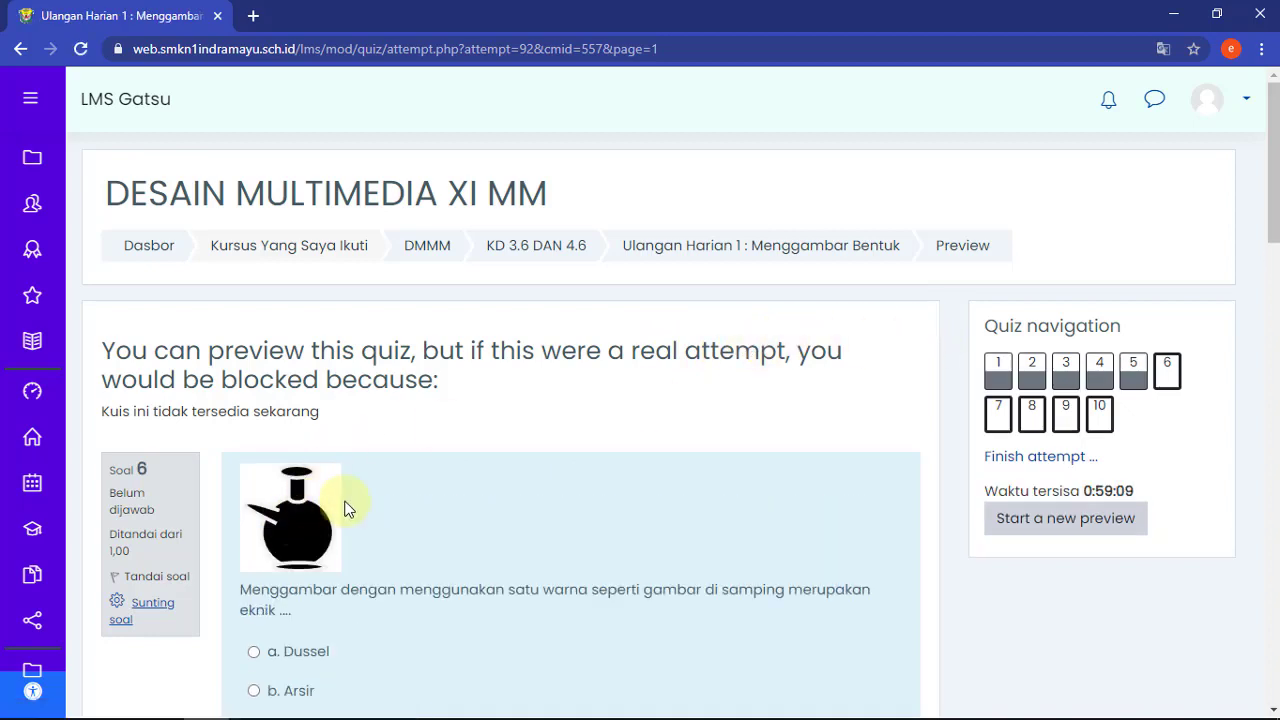
{"action": "scroll", "coordinate": [311, 515], "scroll_direction": "down", "scroll_amount": 2}
{"action": "left_click", "coordinate": [253, 503]}
- Choose an answer for question 7 and answer question 8 with "c. Pointilis"
{"action": "scroll", "coordinate": [320, 520], "scroll_direction": "down", "scroll_amount": 6}
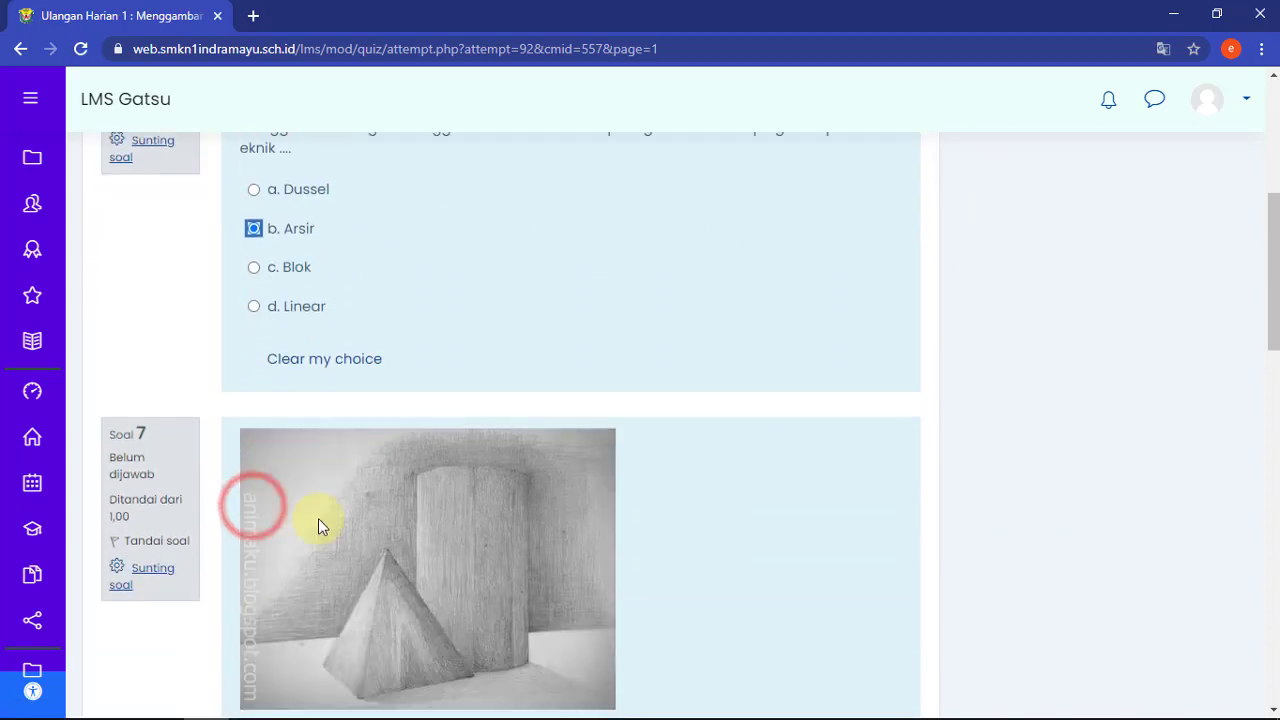
{"action": "left_click", "coordinate": [255, 427]}
{"action": "scroll", "coordinate": [257, 432], "scroll_direction": "down", "scroll_amount": 4}
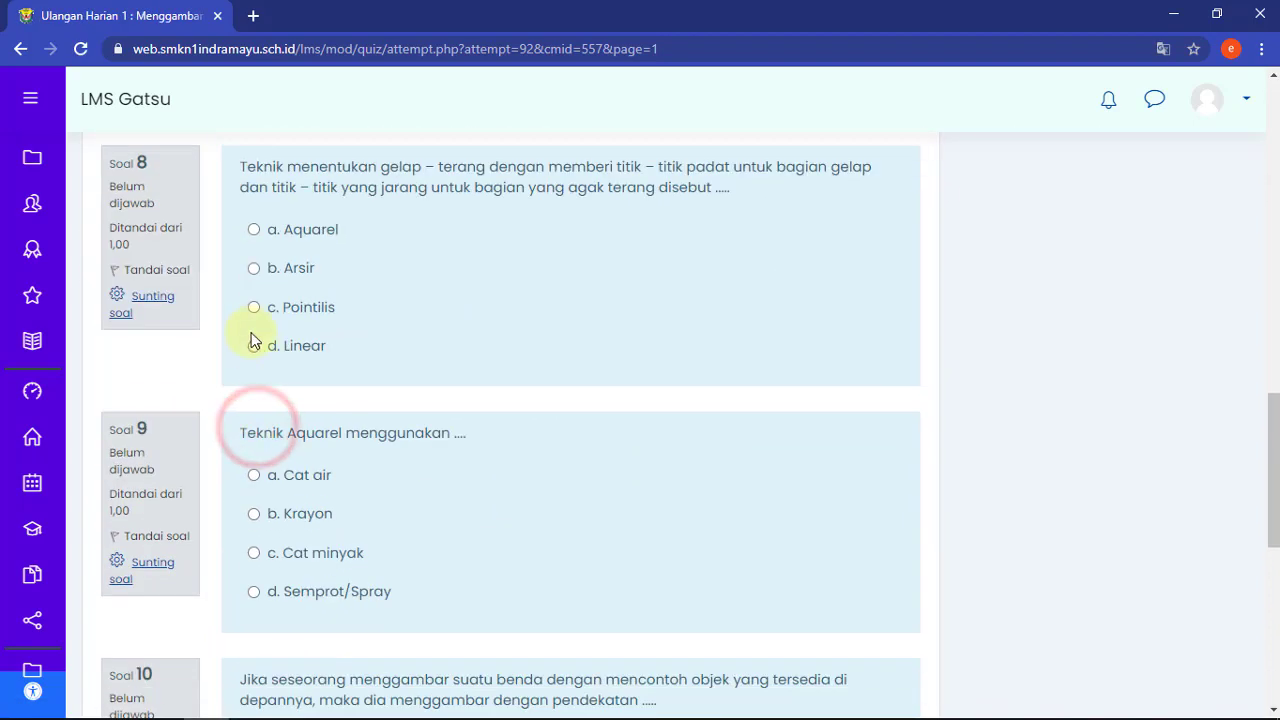
{"action": "left_click", "coordinate": [255, 307]}
- Answer question 9 with "d. Semprot/Spray" and question 10 with "d. Tanpa model"
{"action": "scroll", "coordinate": [257, 500], "scroll_direction": "down", "scroll_amount": 2}
{"action": "left_click", "coordinate": [257, 451]}
{"action": "scroll", "coordinate": [257, 451], "scroll_direction": "down", "scroll_amount": 3}
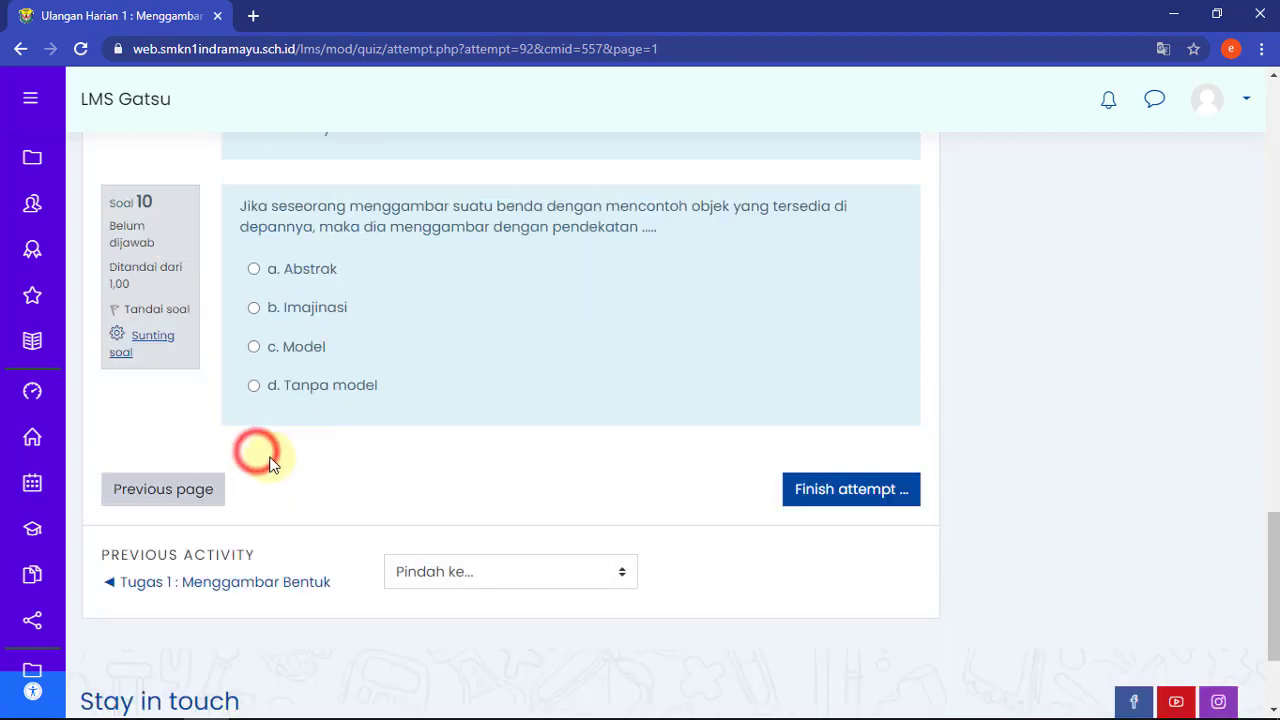
{"action": "left_click", "coordinate": [254, 385]}
- Finish the quiz attempt, check the summary of all ten answers, and submit everything with confirmation
{"action": "scroll", "coordinate": [837, 400], "scroll_direction": "up", "scroll_amount": 7}
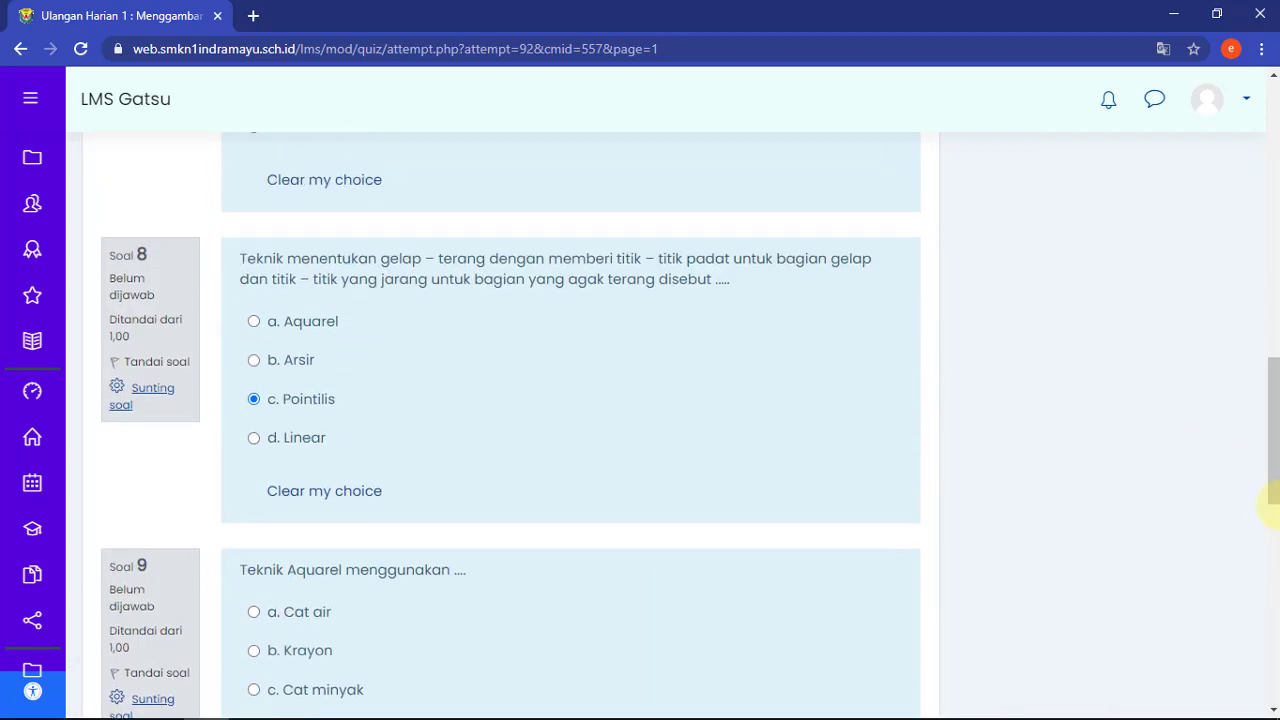
{"action": "left_click_drag", "start_coordinate": [1273, 465], "coordinate": [1251, 592]}
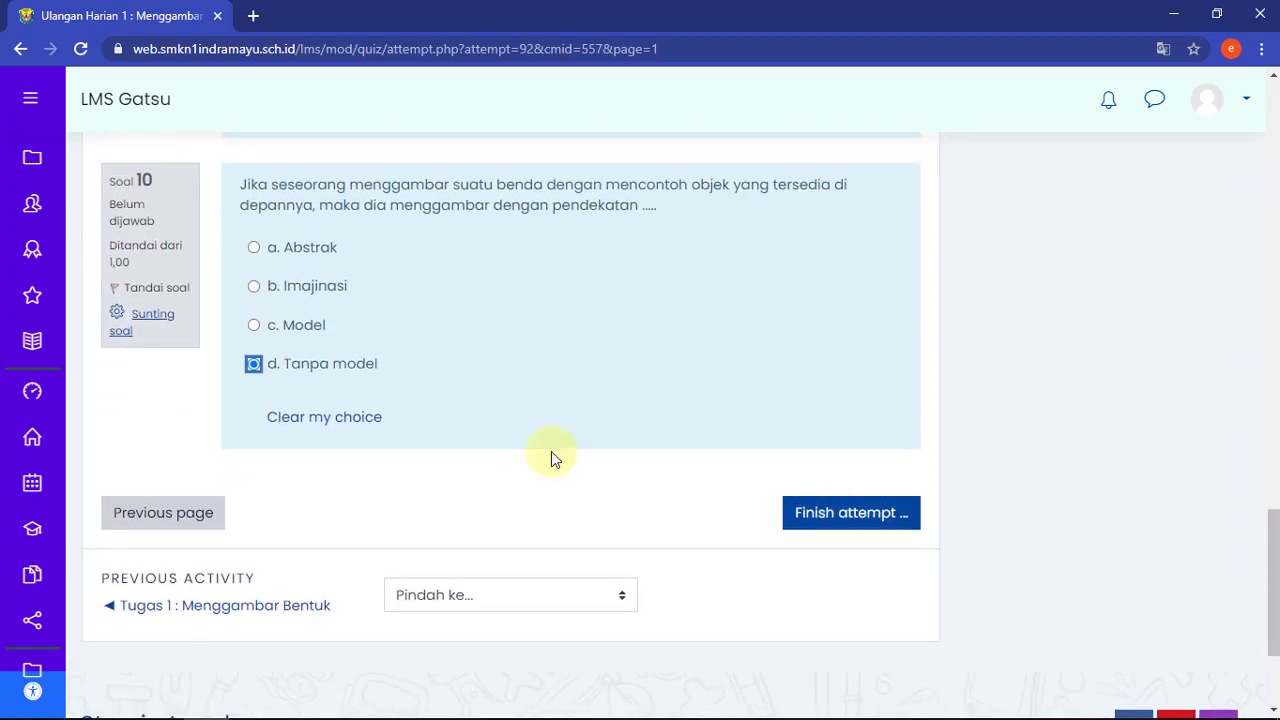
{"action": "left_click", "coordinate": [832, 520]}
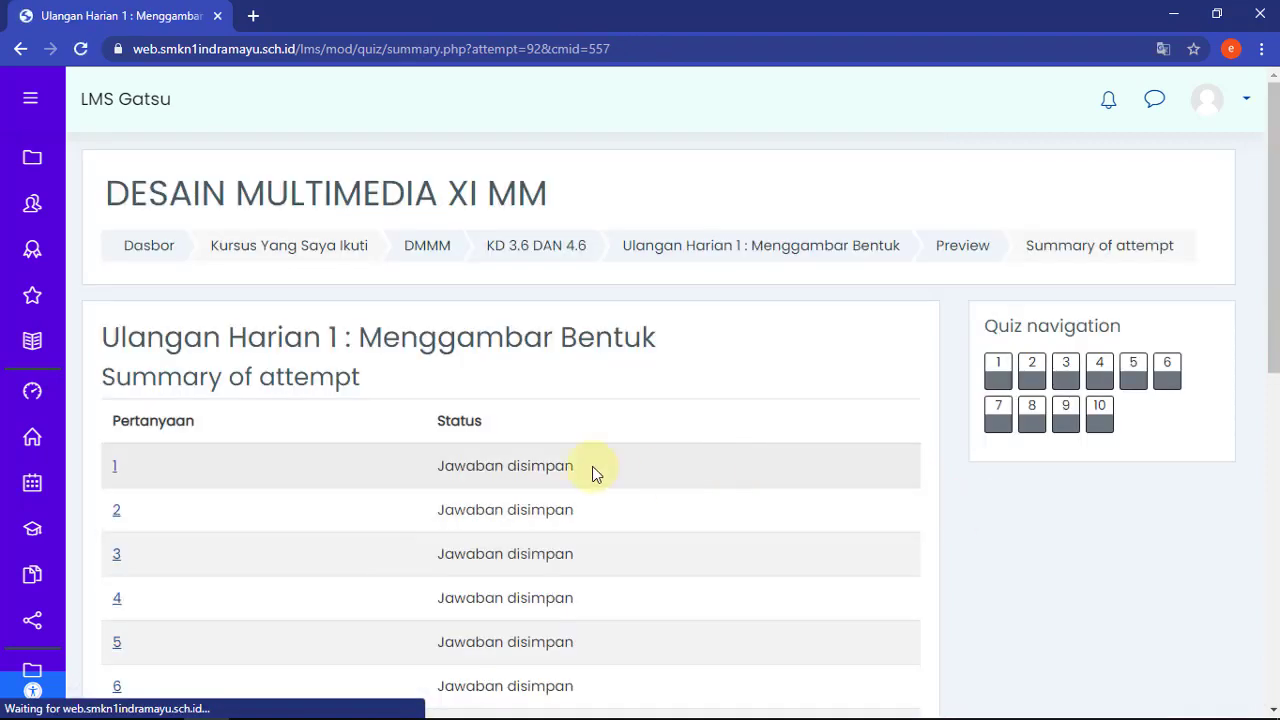
{"action": "left_click_drag", "start_coordinate": [1276, 192], "coordinate": [1270, 452]}
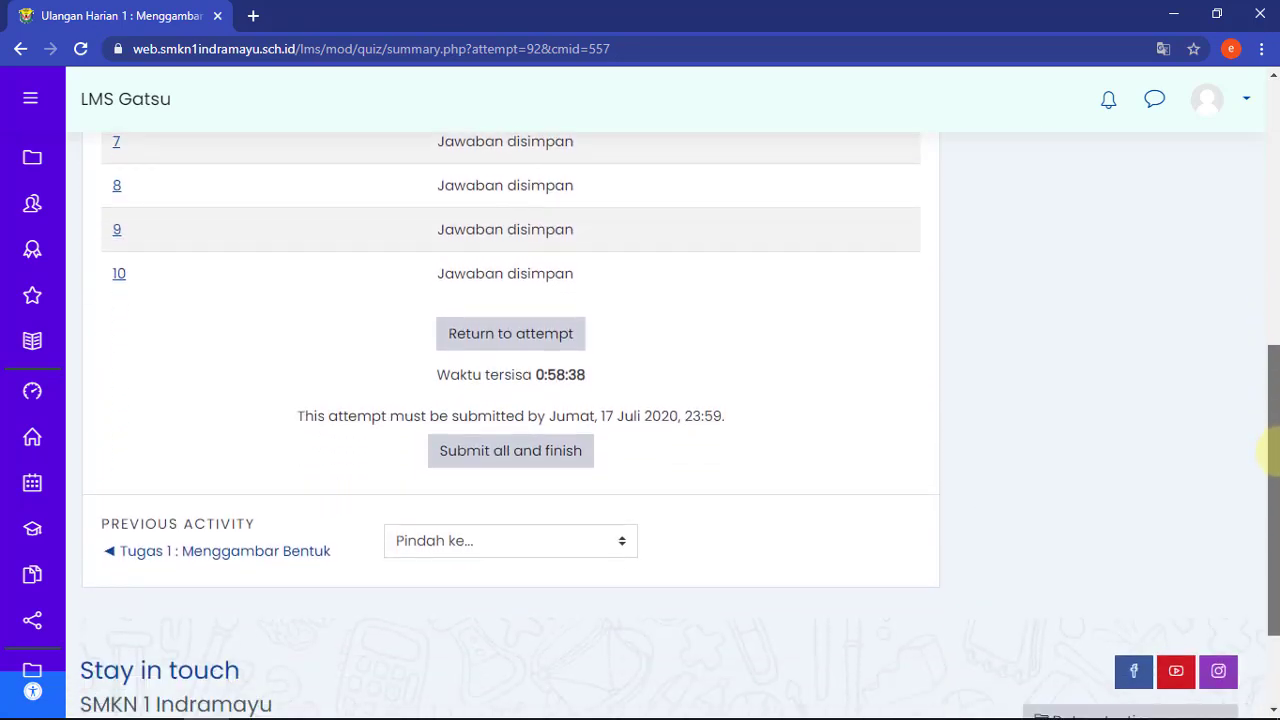
{"action": "left_click", "coordinate": [500, 457]}
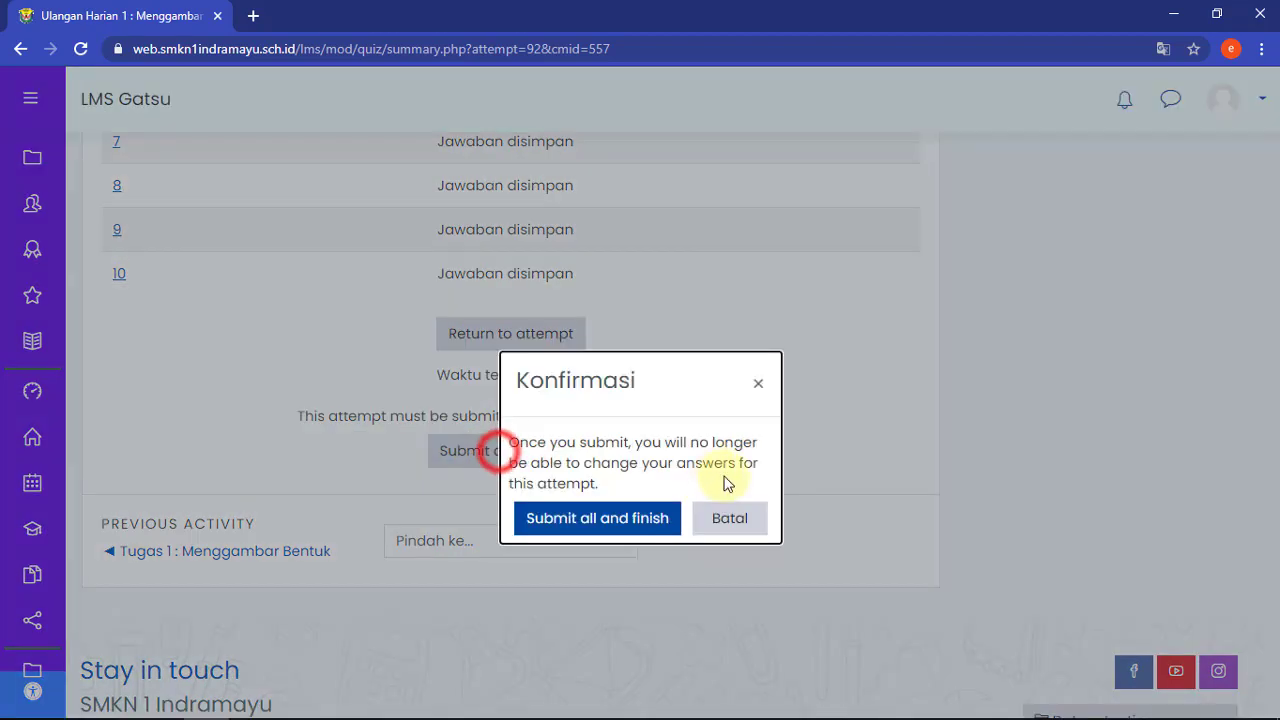
{"action": "left_click", "coordinate": [573, 521]}
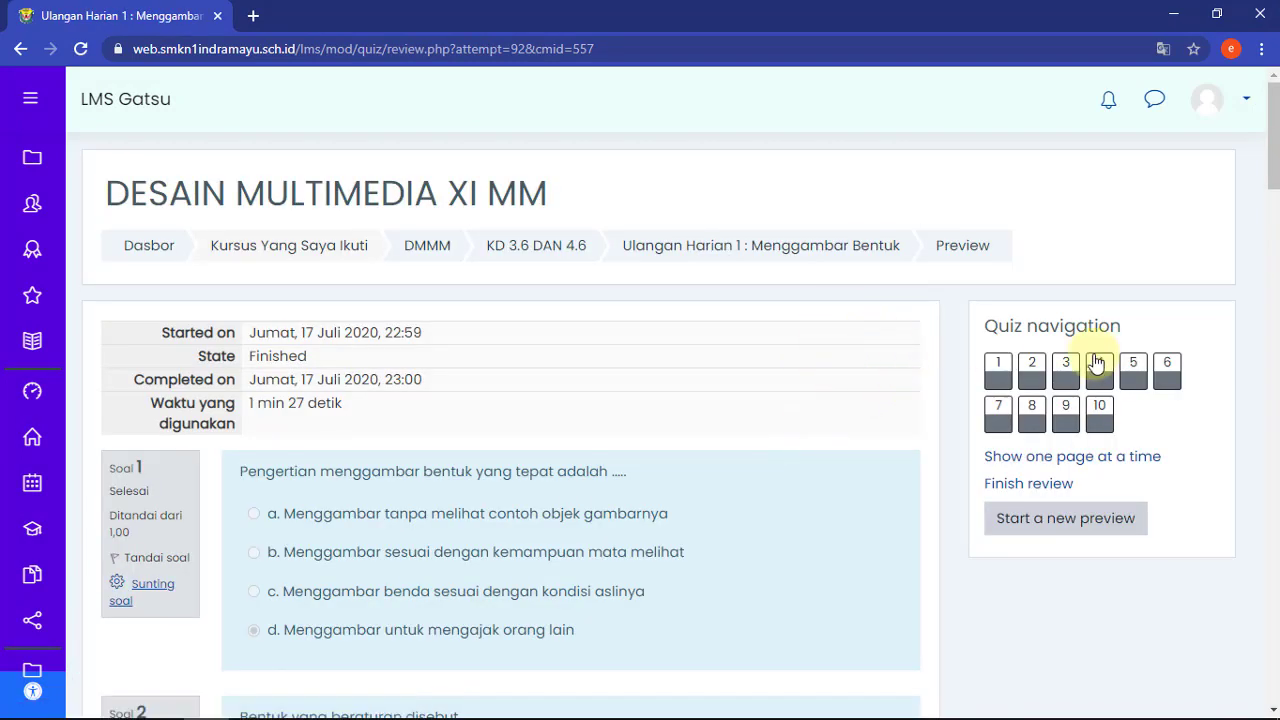
- Return to the DMMM course page and locate the Ulangan Harian 1 : Menggambar Bentuk quiz under KD 3.6 DAN 4.6
{"action": "mouse_move", "coordinate": [1268, 150]}
{"action": "left_mouse_down"}
{"action": "mouse_move", "coordinate": [1256, 552]}
{"action": "mouse_move", "coordinate": [1270, 668]}
{"action": "mouse_move", "coordinate": [1262, 158]}
{"action": "left_mouse_up"}
{"action": "left_click", "coordinate": [428, 245]}
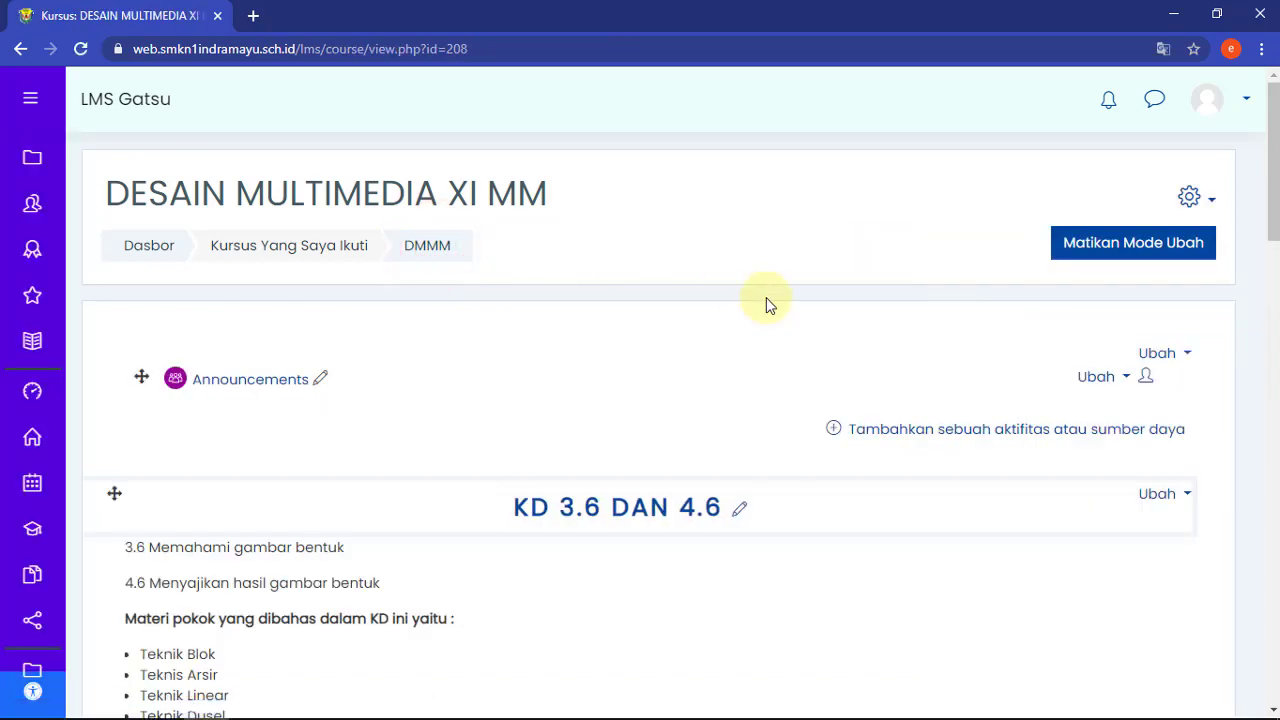
{"action": "left_click_drag", "start_coordinate": [1272, 175], "coordinate": [1276, 455]}
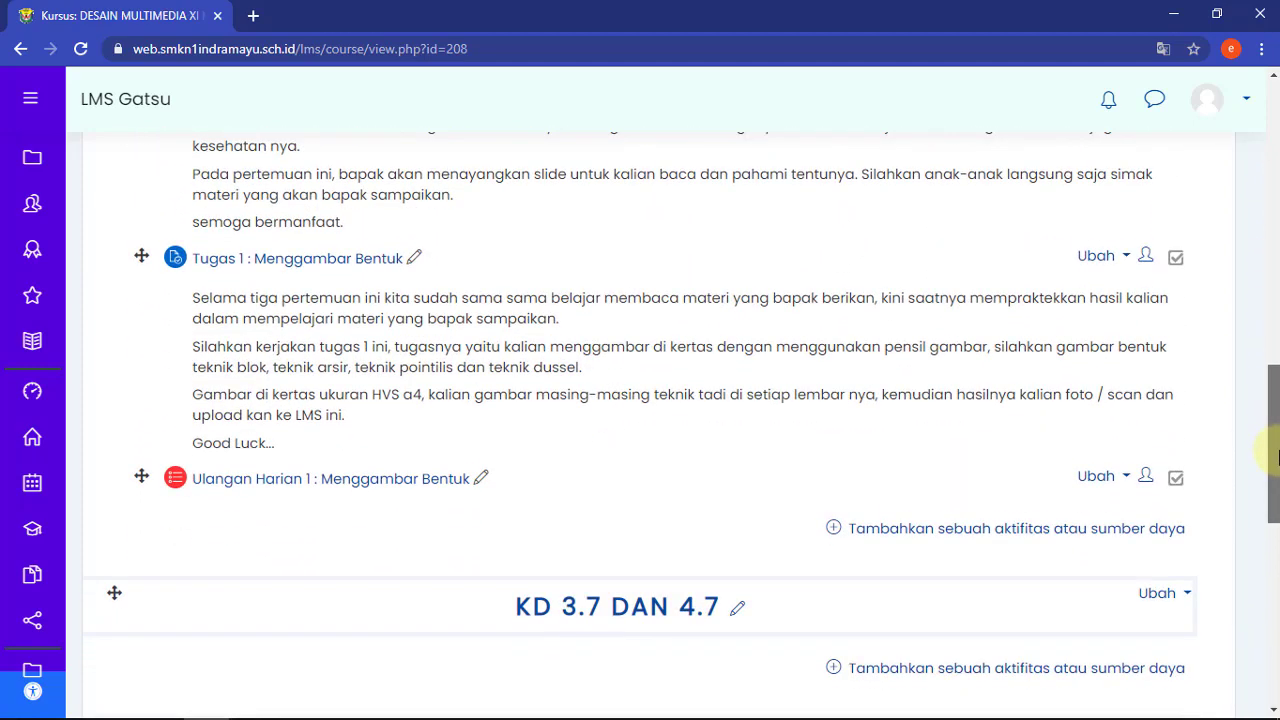
{"action": "mouse_move", "coordinate": [1276, 455]}
{"action": "left_mouse_down"}
{"action": "mouse_move", "coordinate": [1276, 375]}
{"action": "mouse_move", "coordinate": [1274, 435]}
{"action": "left_mouse_up"}
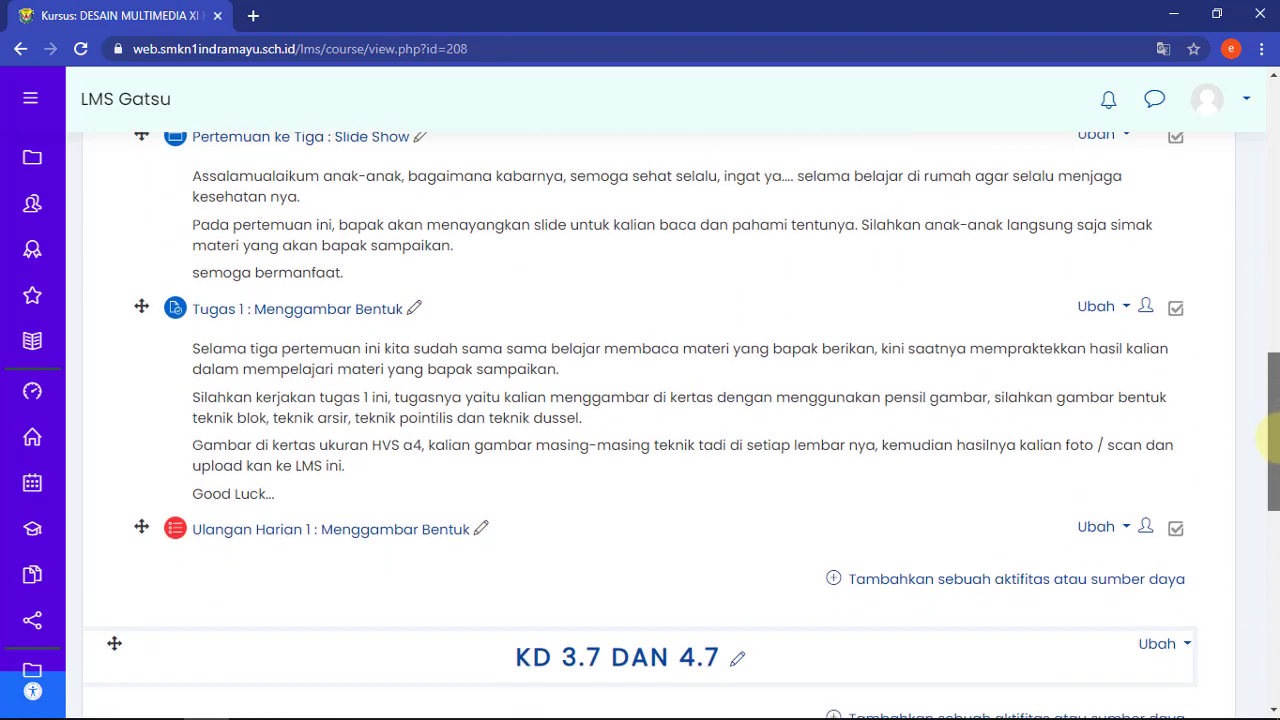